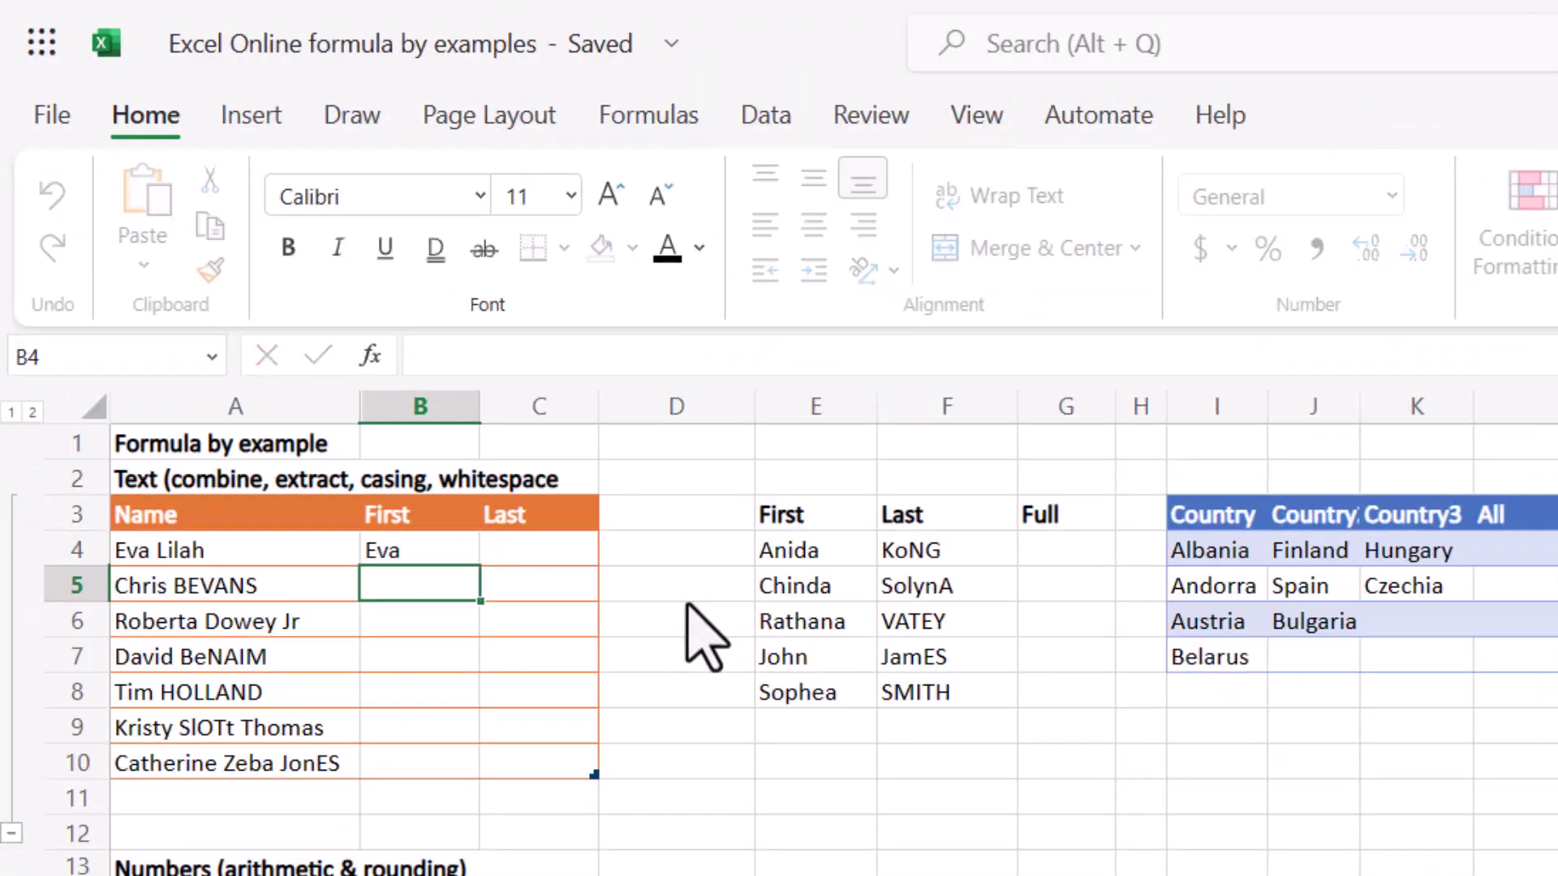
Enter an example first name in B4, then apply the suggested LEFT/FIND formula to fill B4:B10.
text(Chris)
key(Return)
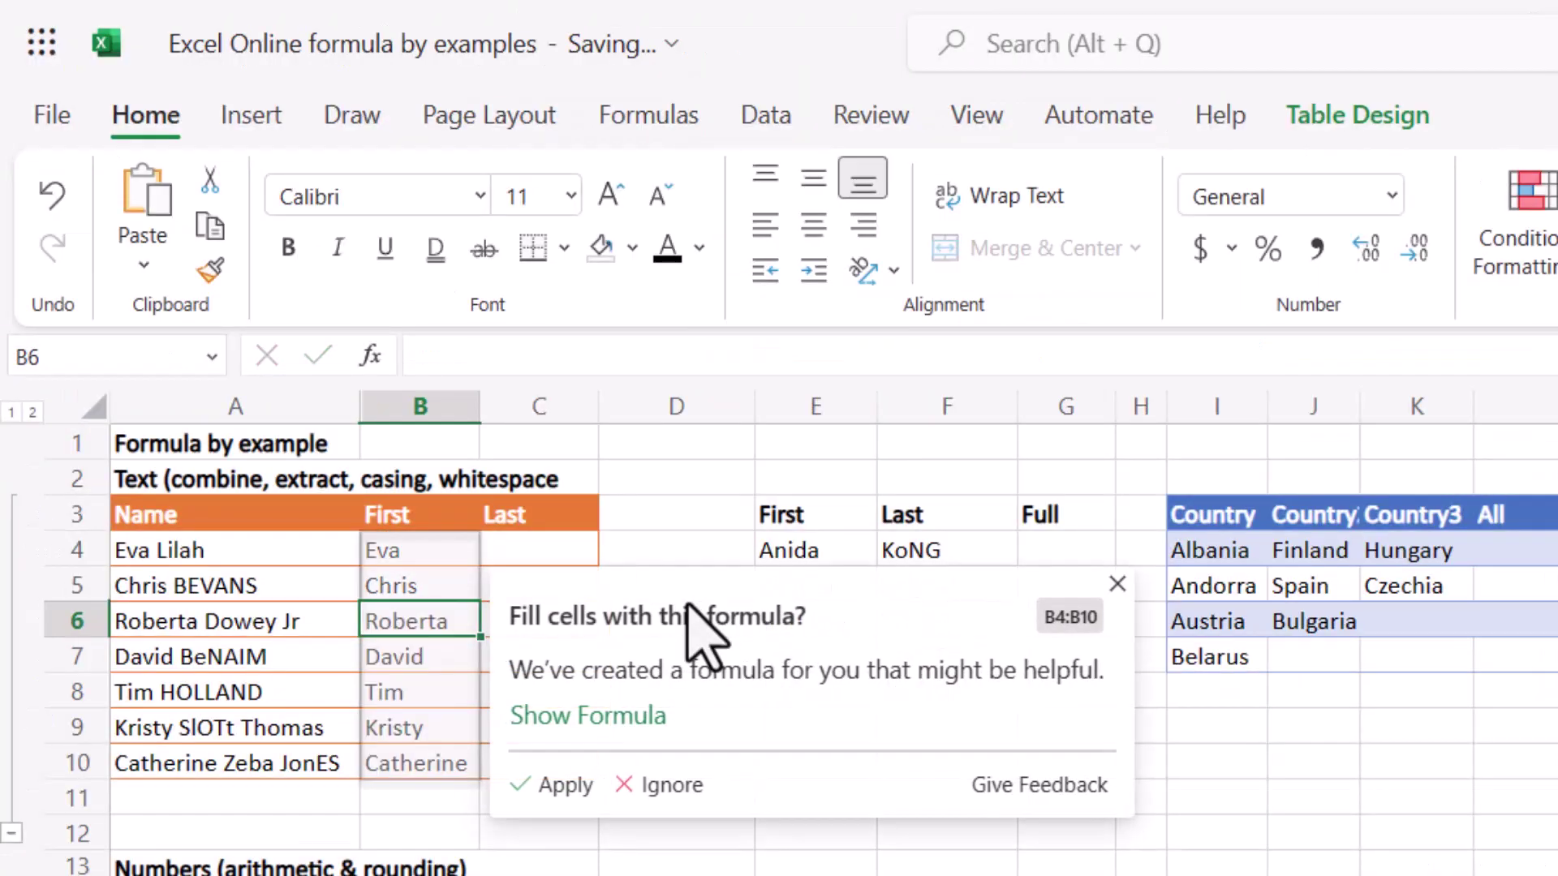
click(605, 718)
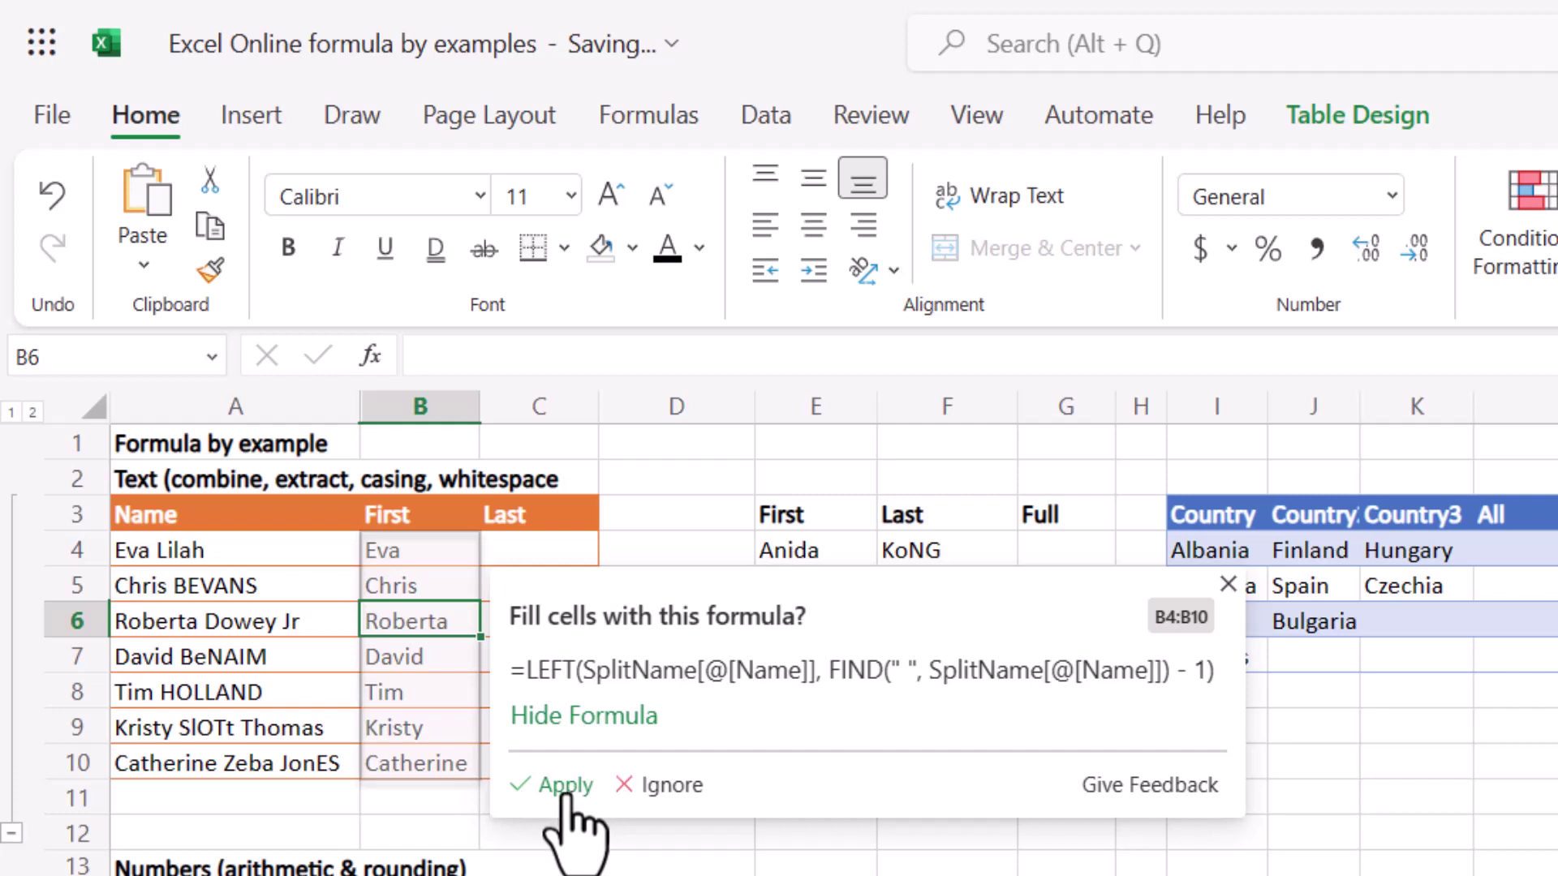
click(565, 786)
Select C4 for the Last column and switch the ribbon to the Review tools.
click(538, 550)
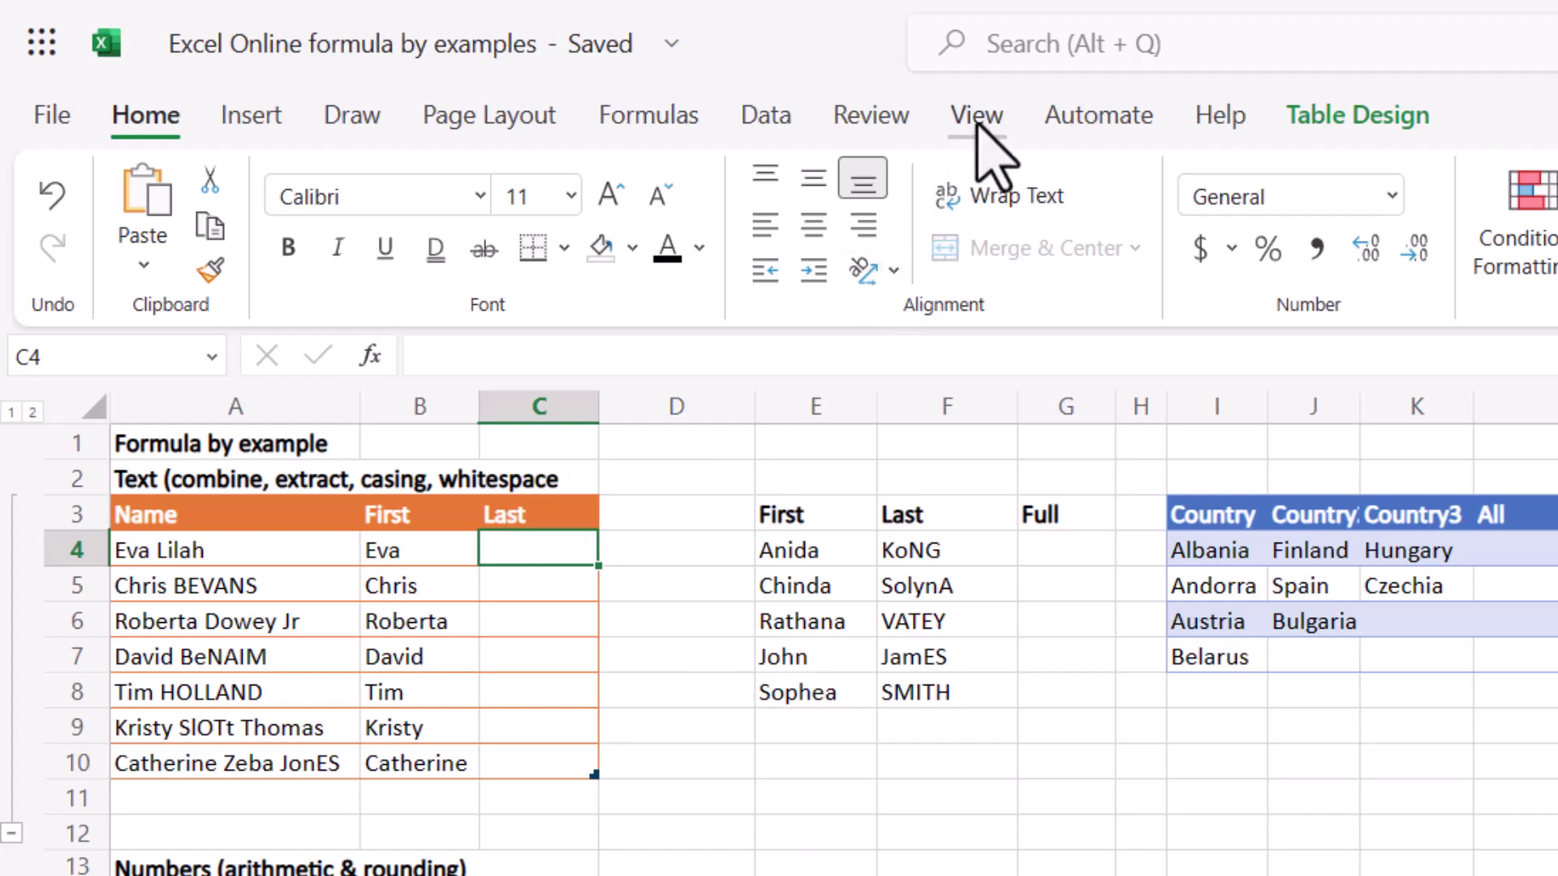
click(891, 123)
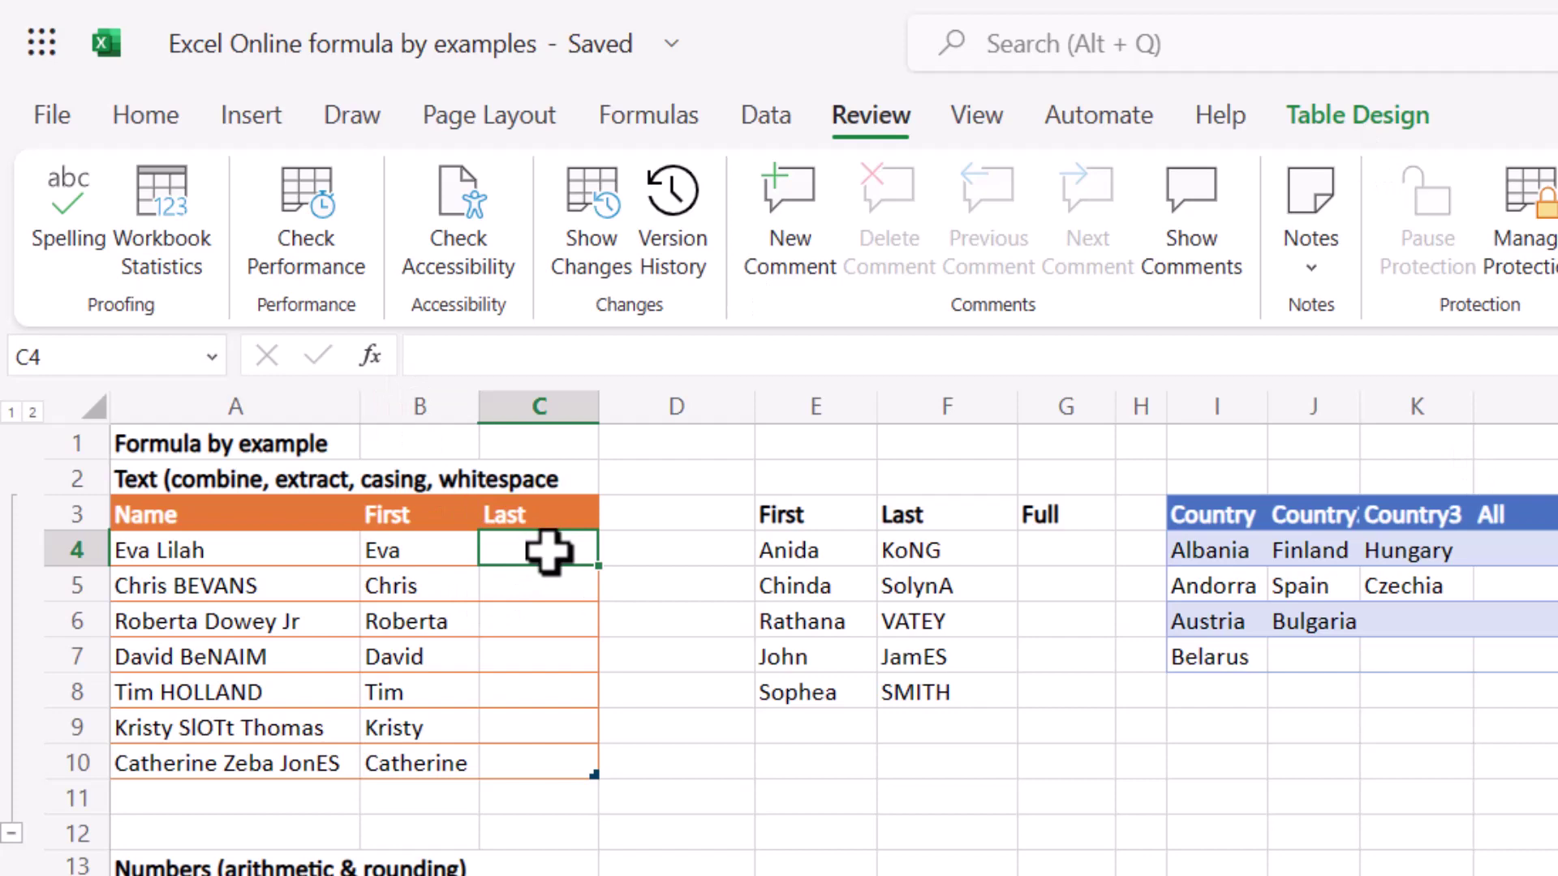
Enter two example surnames in C4 and C5, inspect the suggested formula, then dismiss it.
text(Lila)
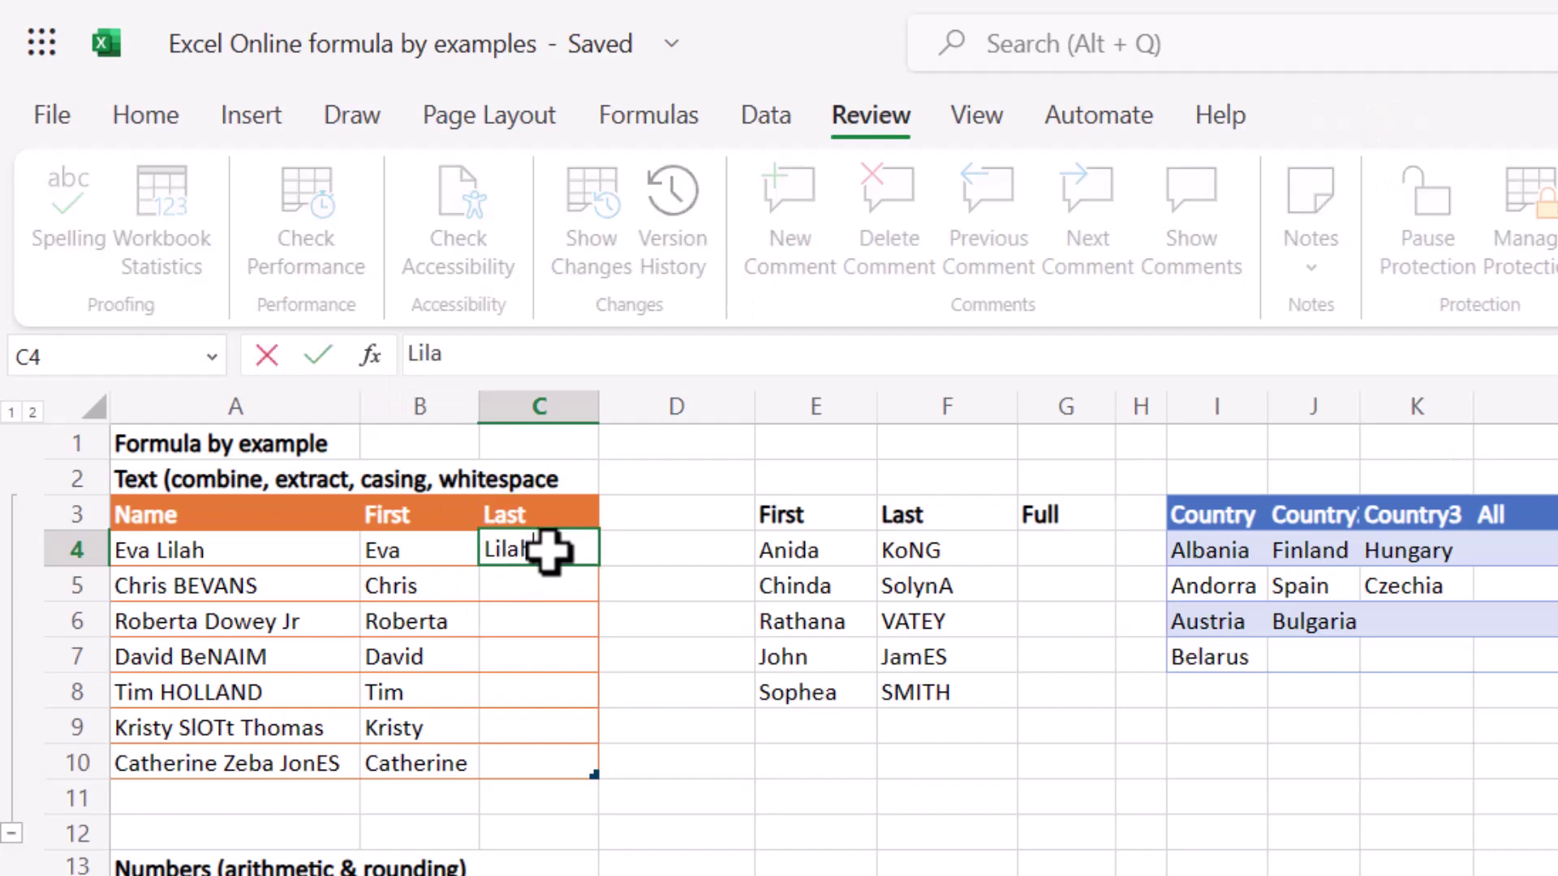
text(h)
key(Return)
text(Bevans)
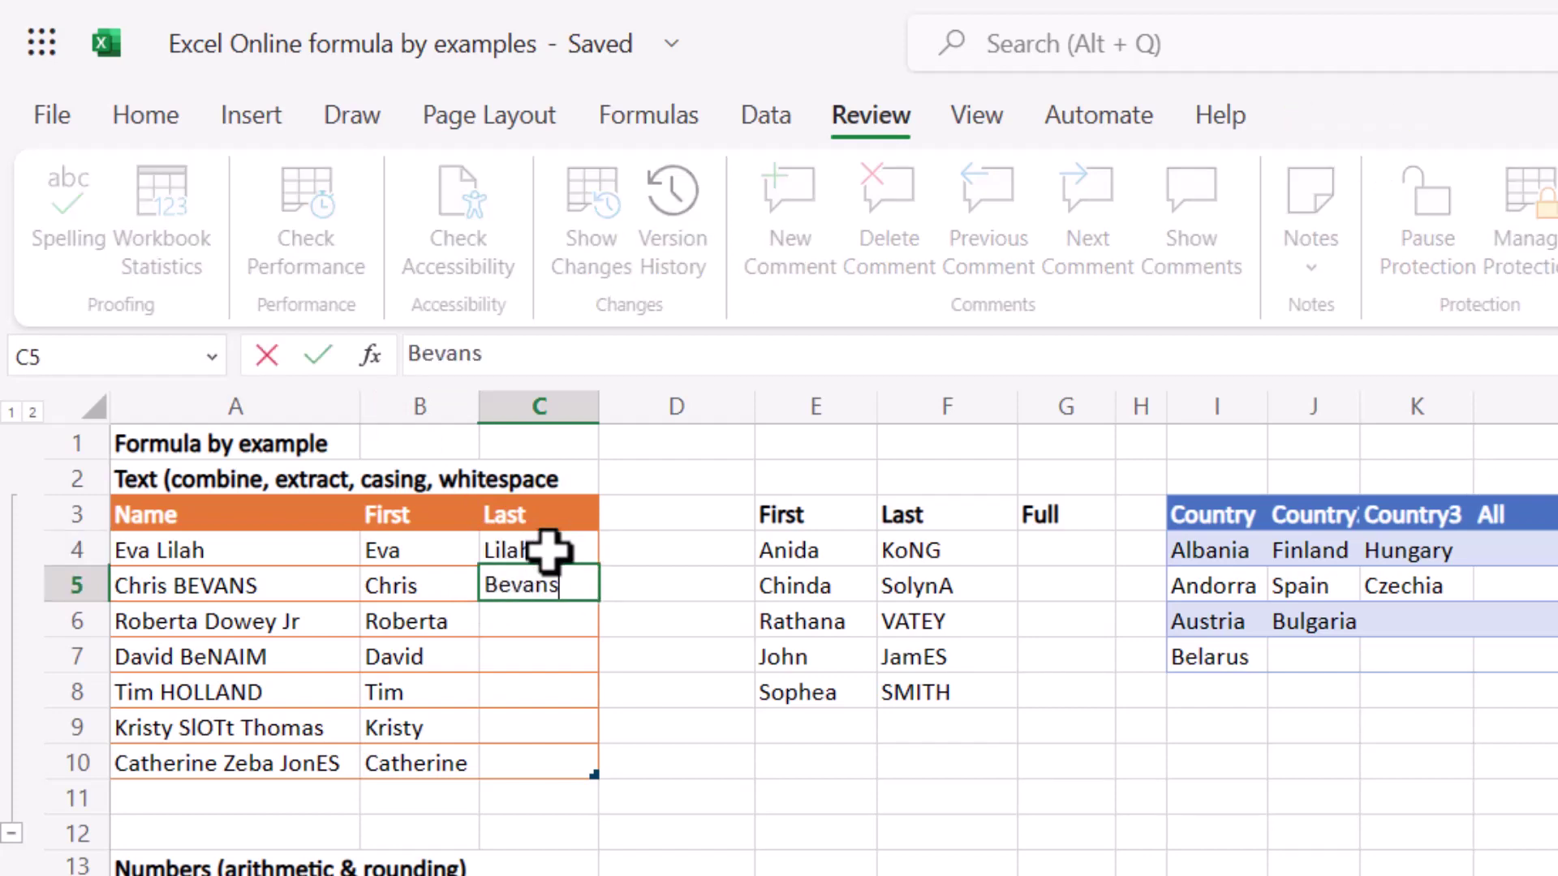
key(Return)
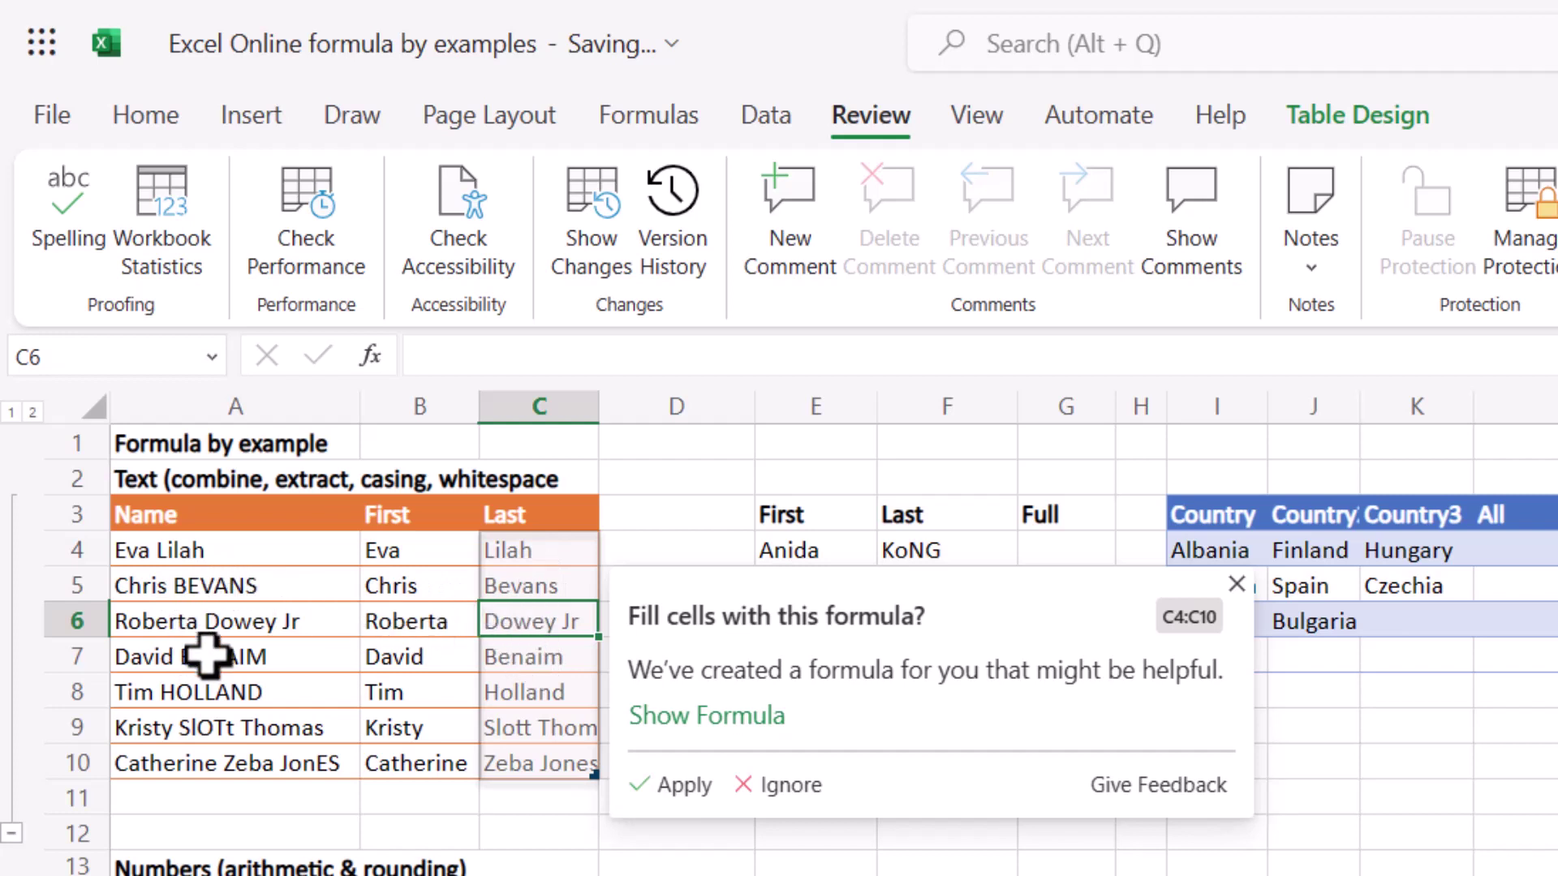
click(716, 720)
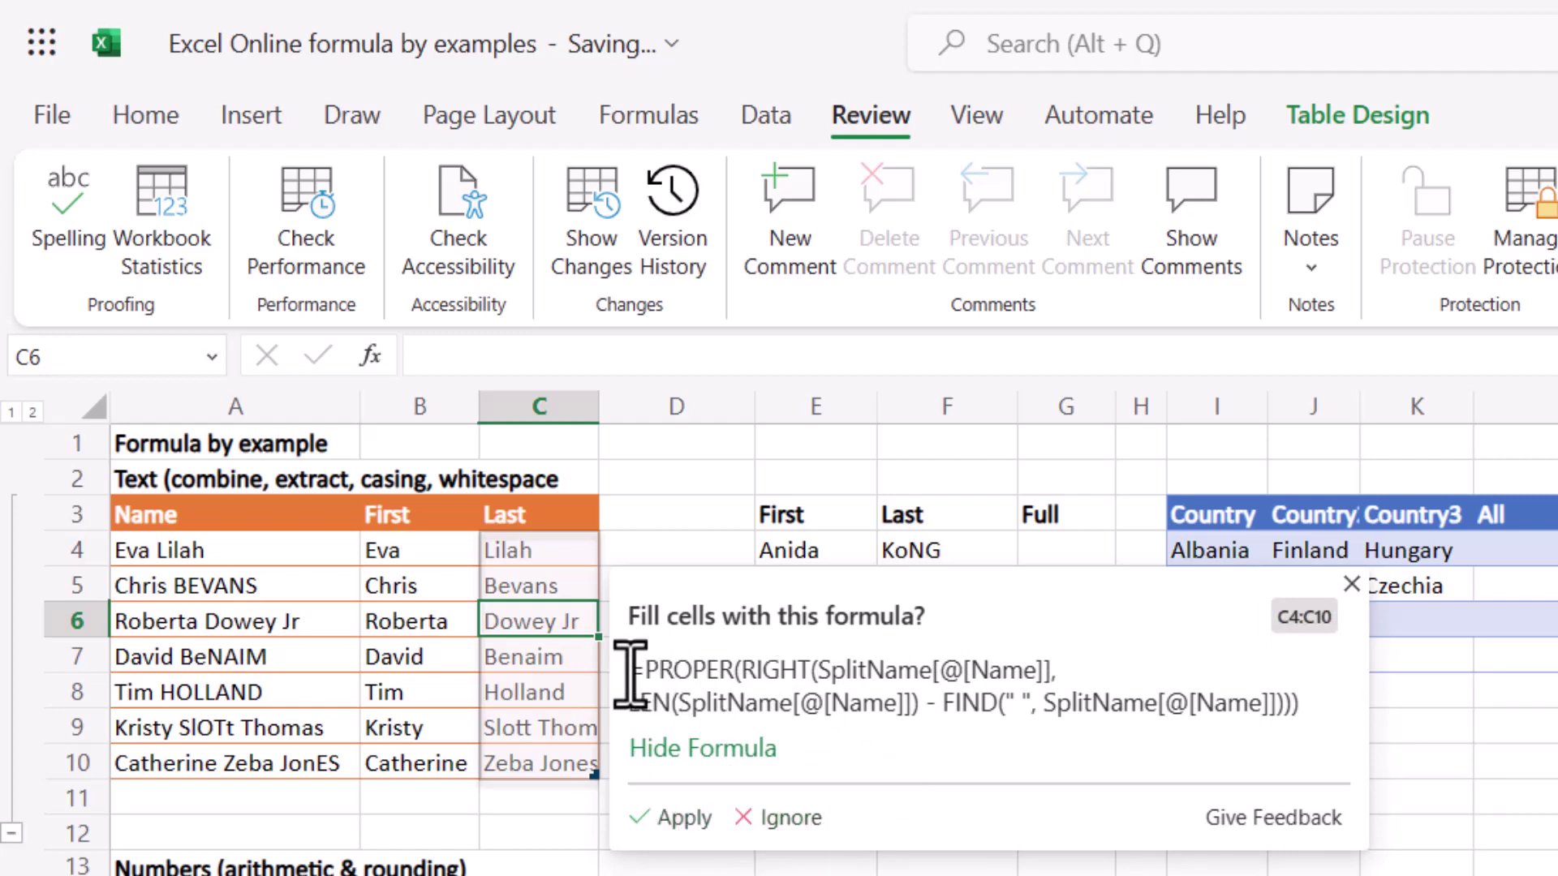
drag(629, 674, 1308, 709)
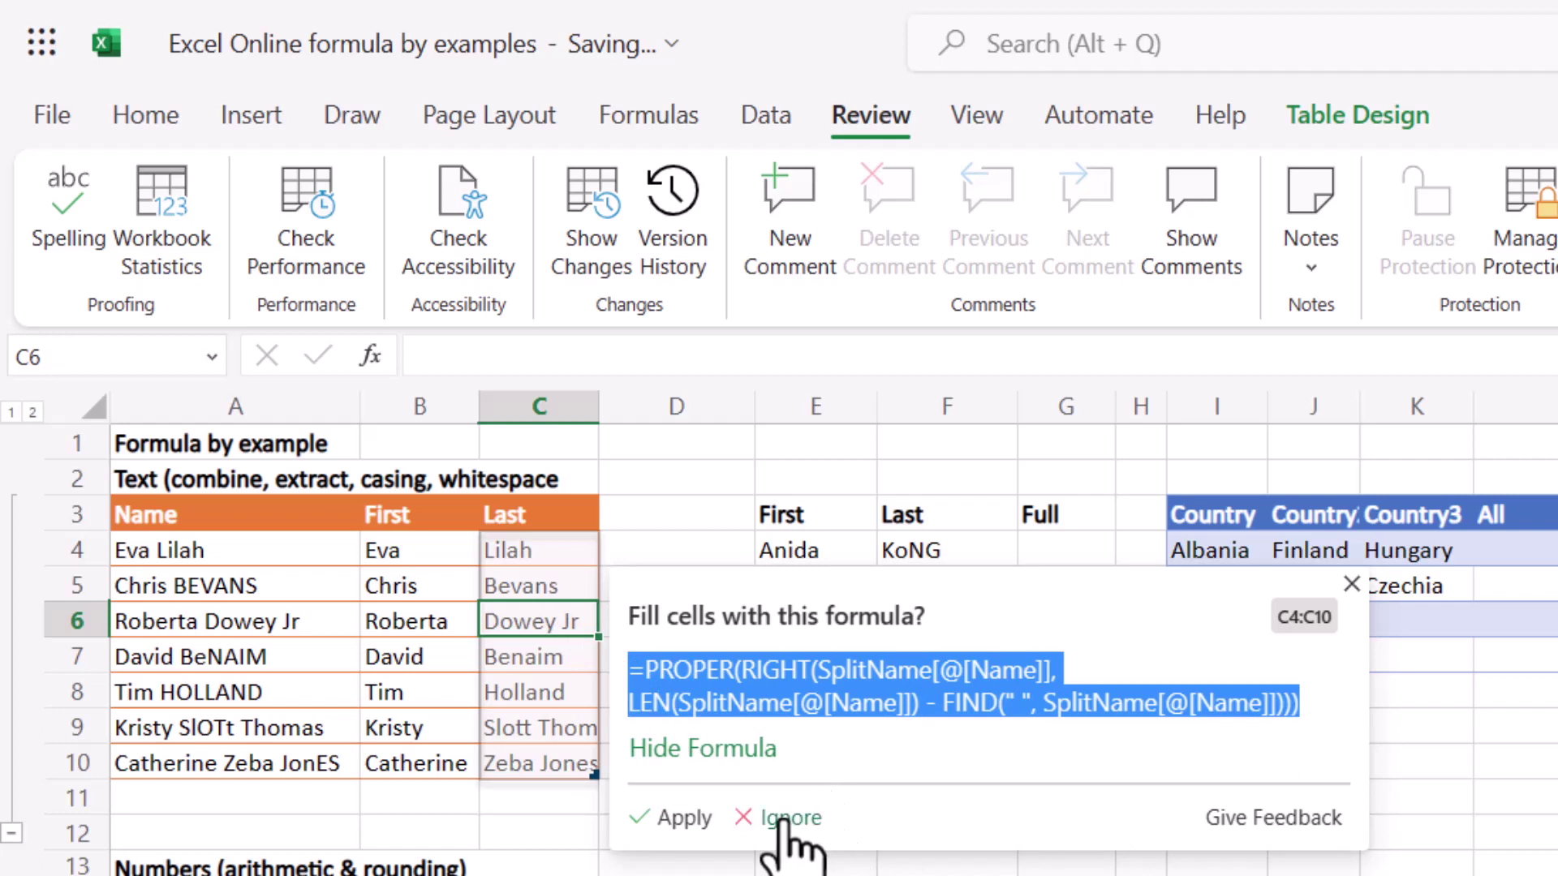
click(542, 615)
Add Jr and another surname as examples, then apply the suggested PROPER/RIGHT fill to C4:C10.
text(Jr)
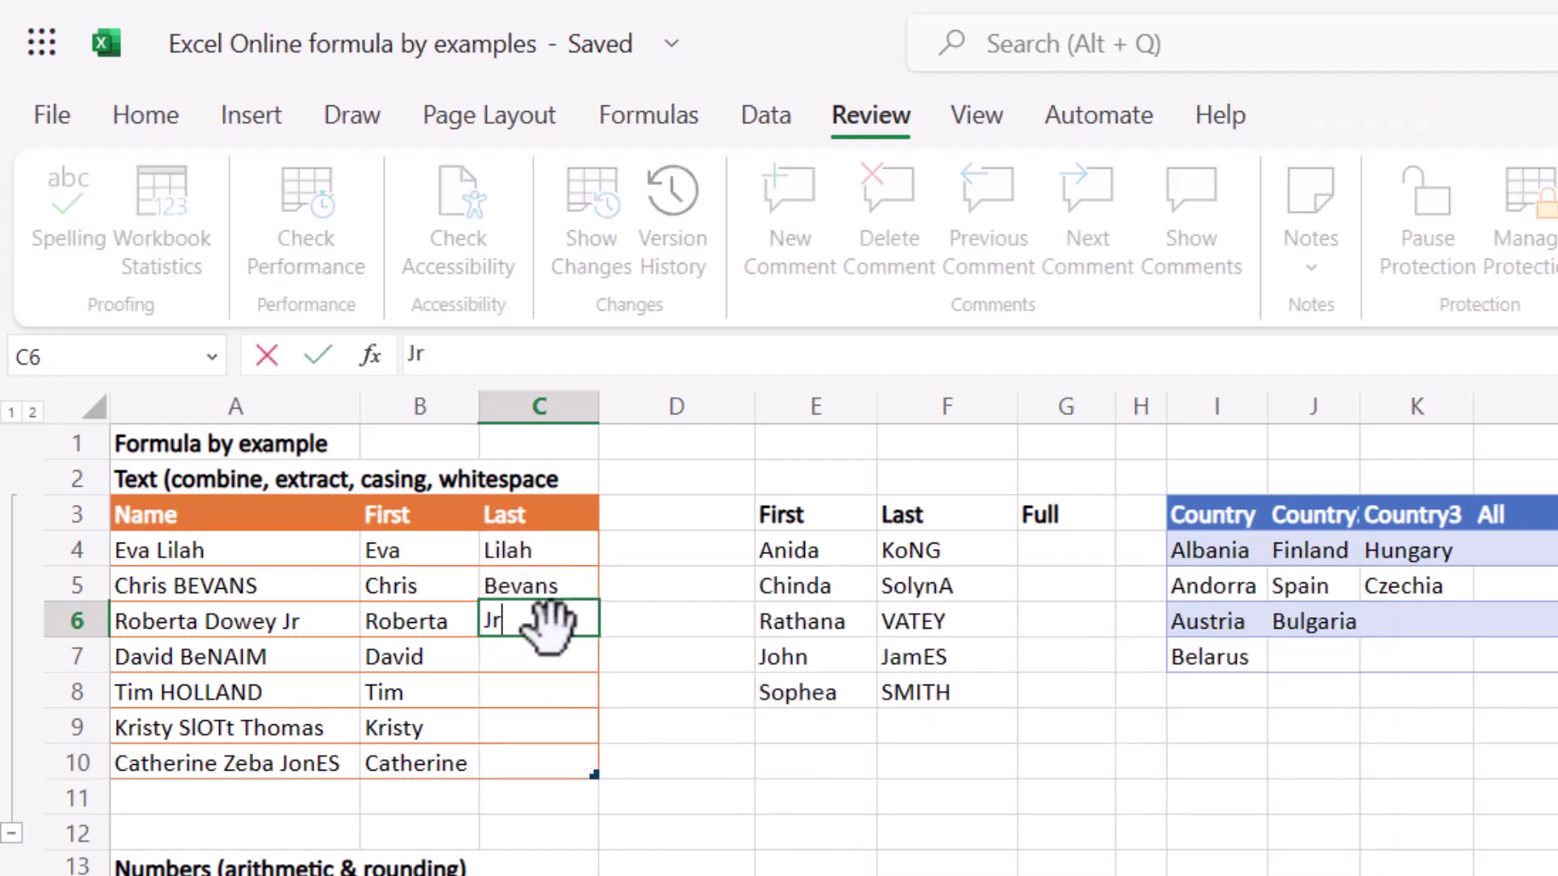
key(Return)
text(Benai)
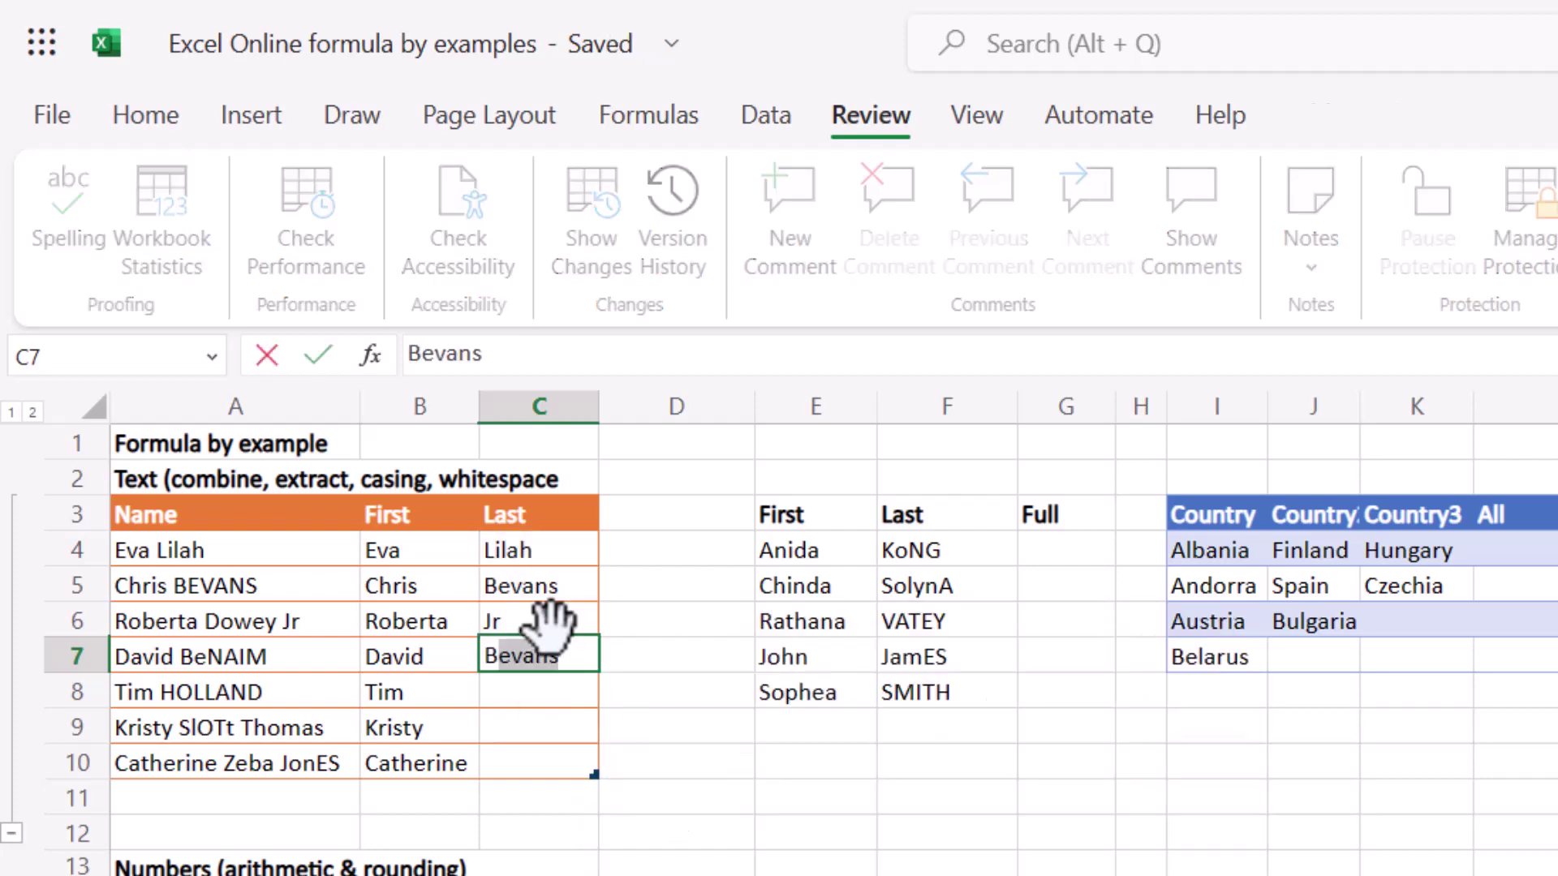
text(m)
key(Return)
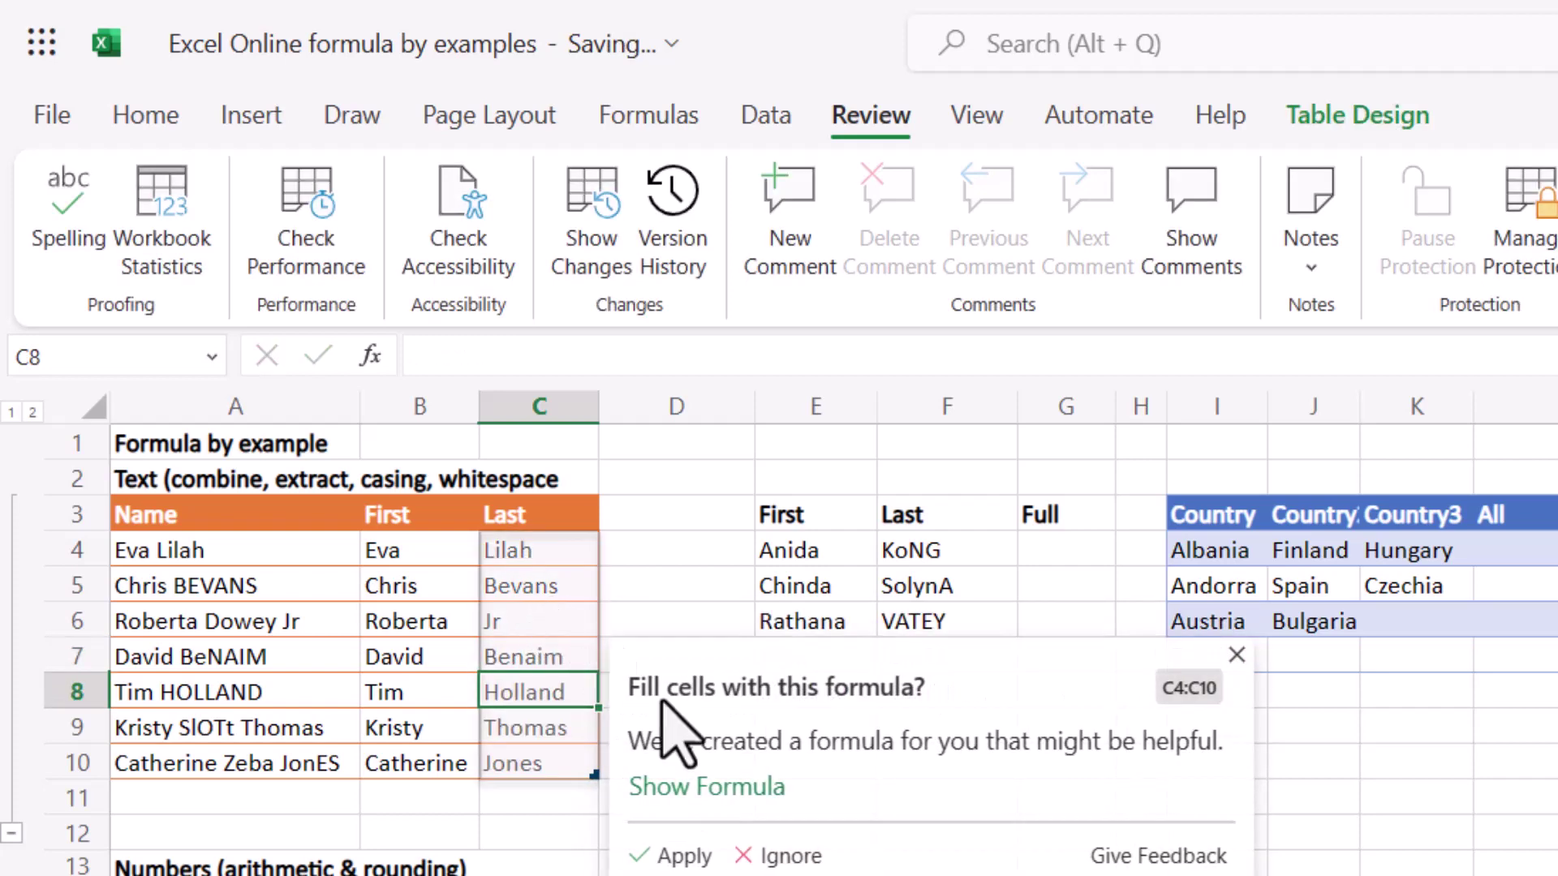
click(713, 791)
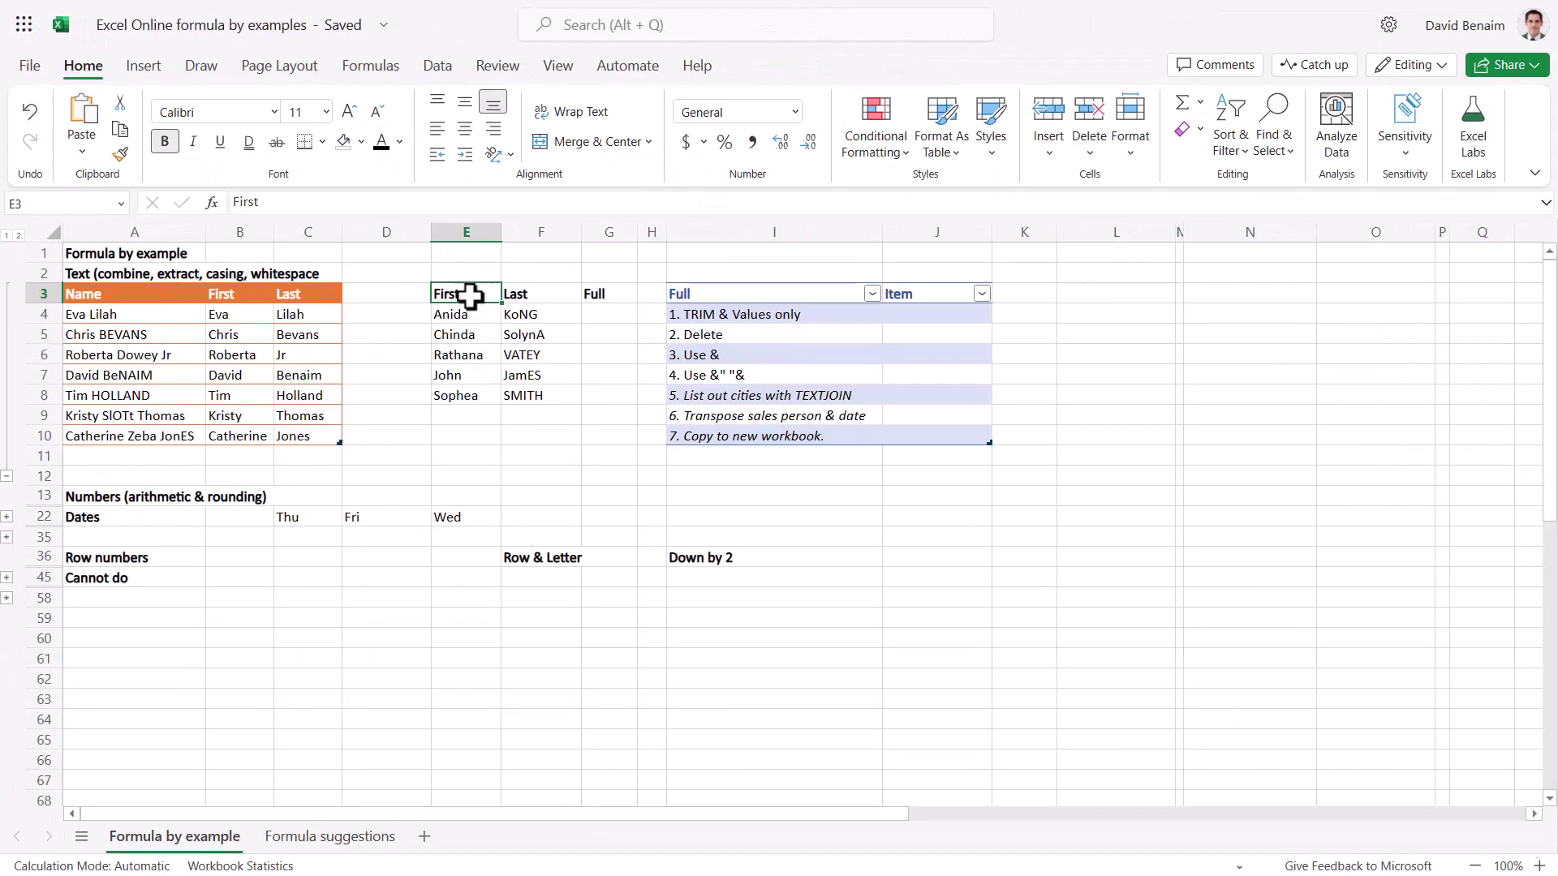
Convert the First/Last/Full range E3:G8 into a table with headers.
mouse_move(464, 293)
mouse_down()
mouse_move(609, 351)
mouse_move(608, 393)
mouse_up()
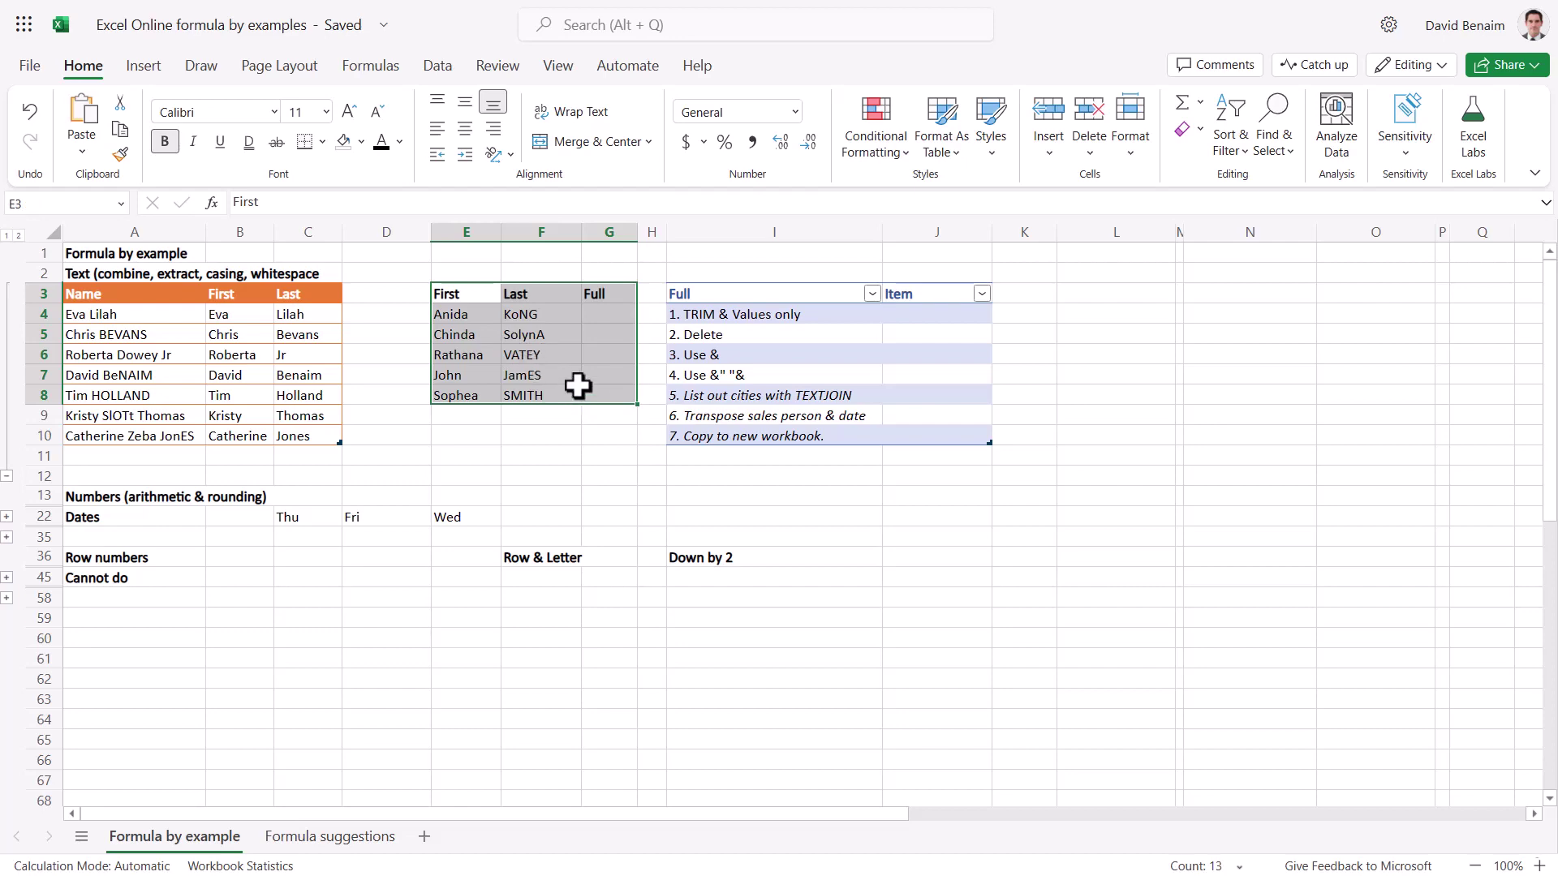
click(946, 148)
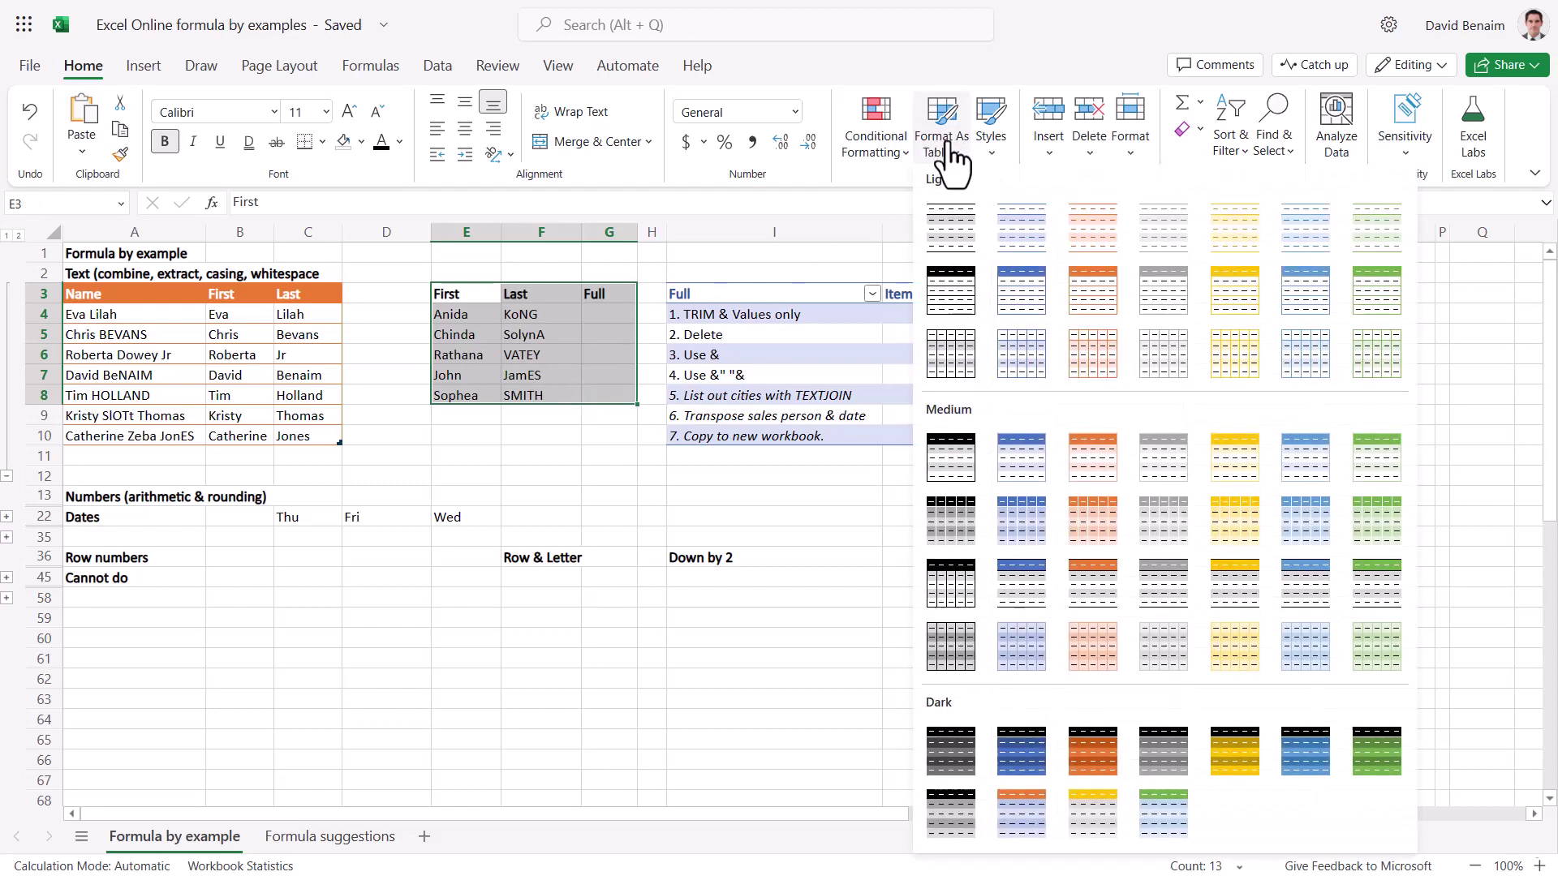
click(145, 68)
click(94, 138)
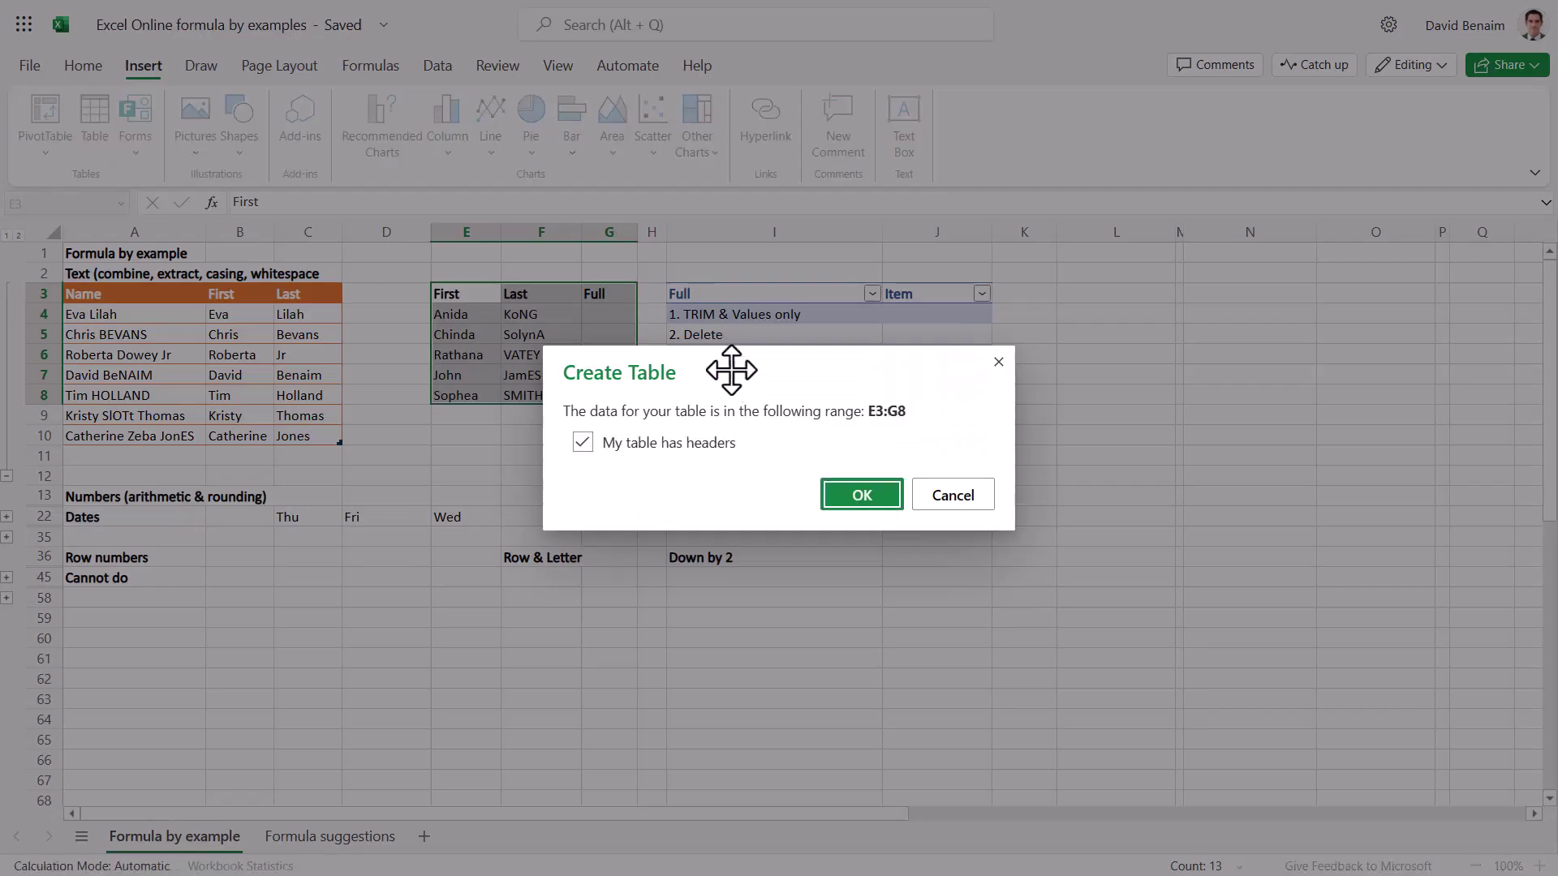
drag(731, 370, 393, 434)
click(489, 560)
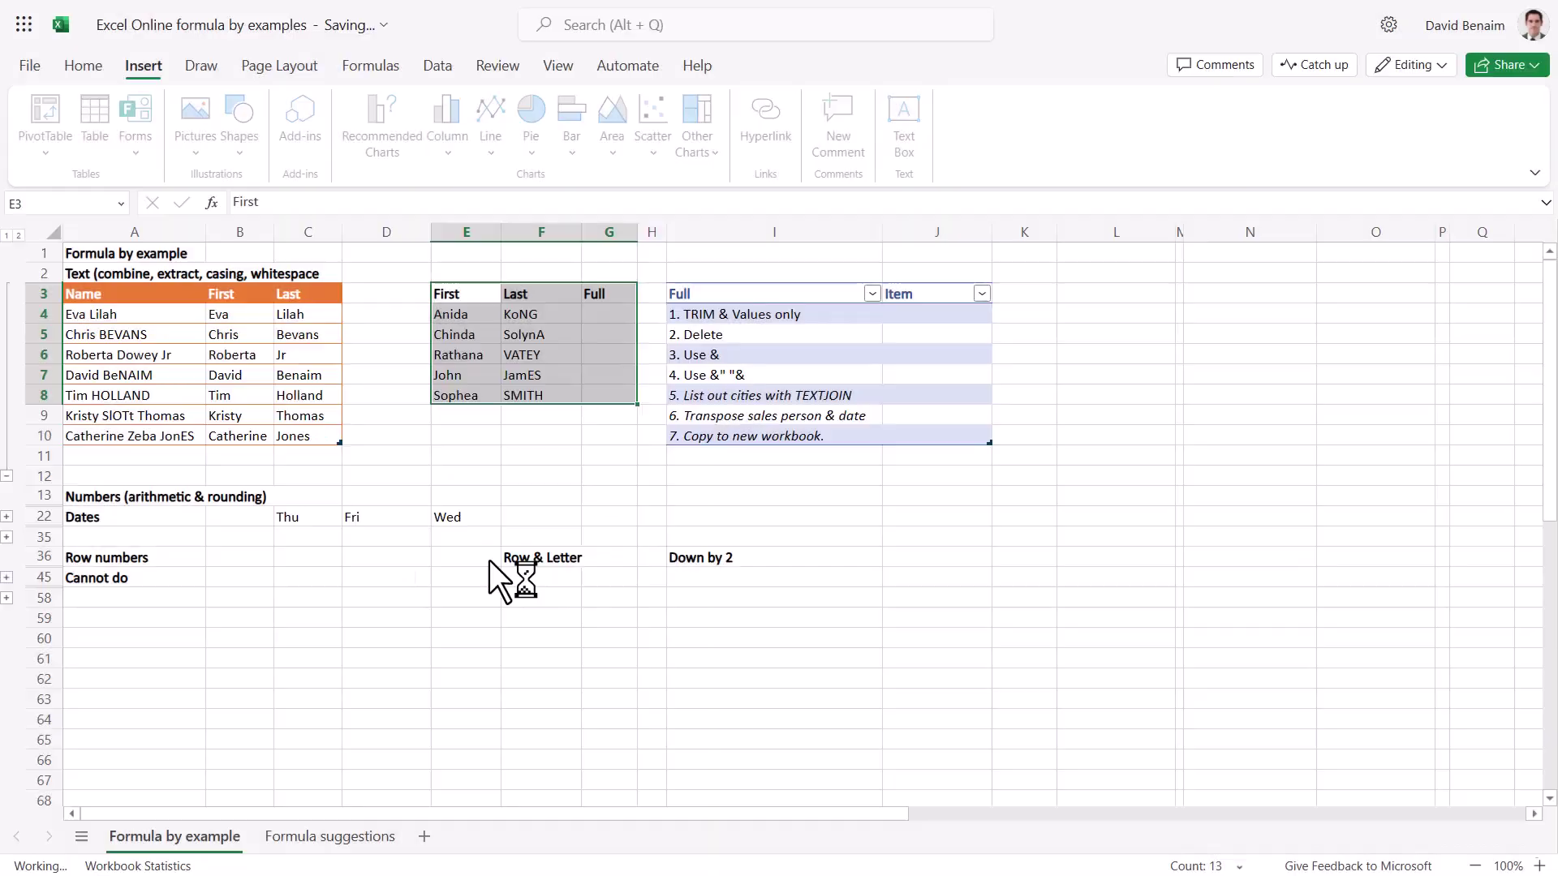
Give the new table the orange table style.
click(763, 65)
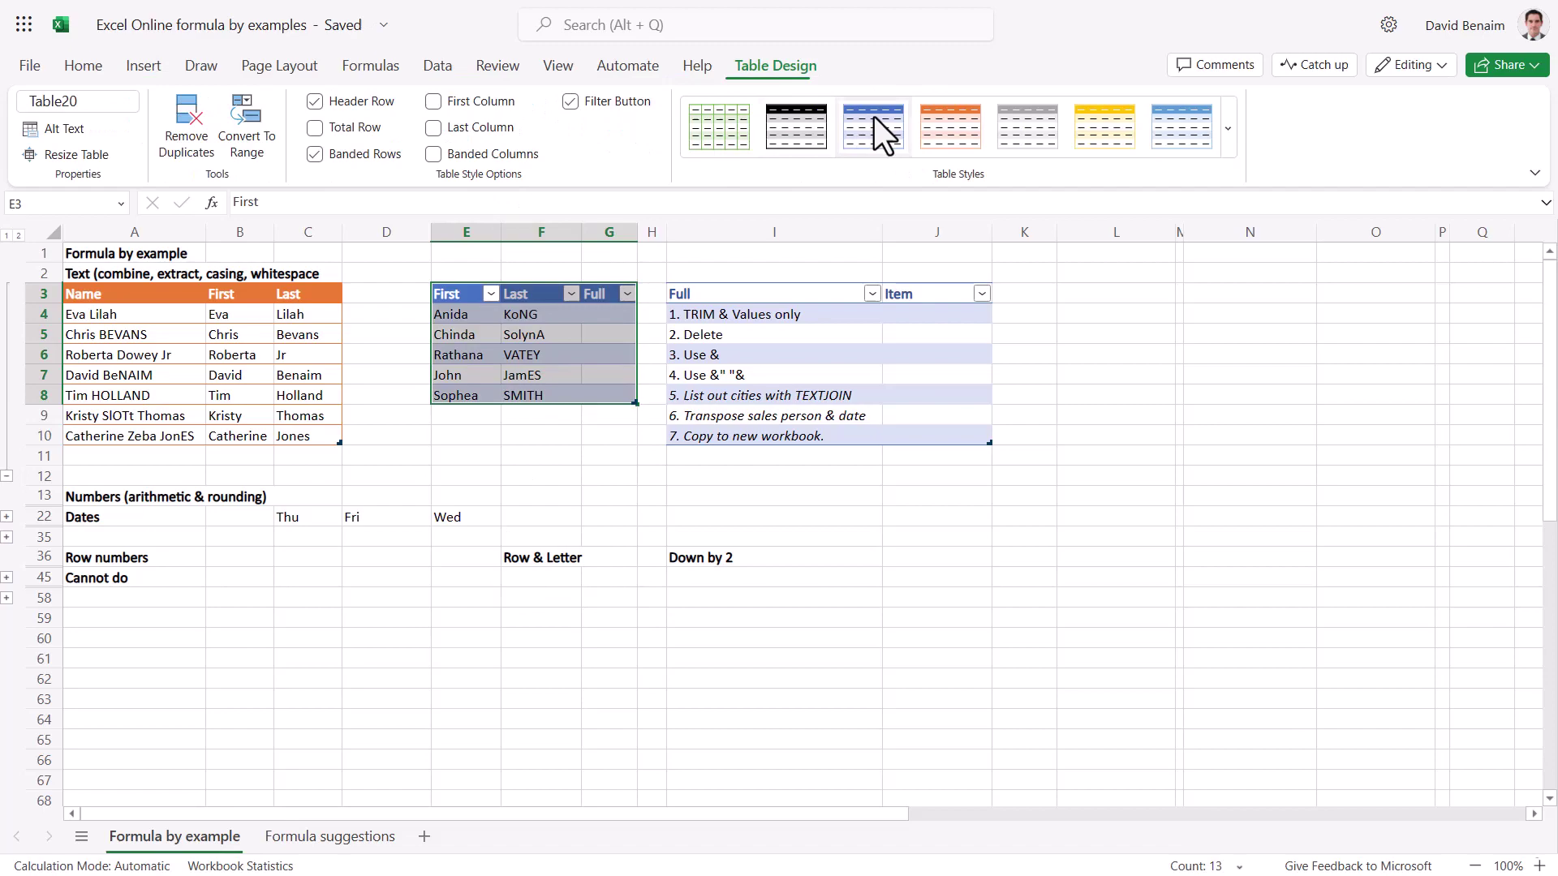
click(946, 133)
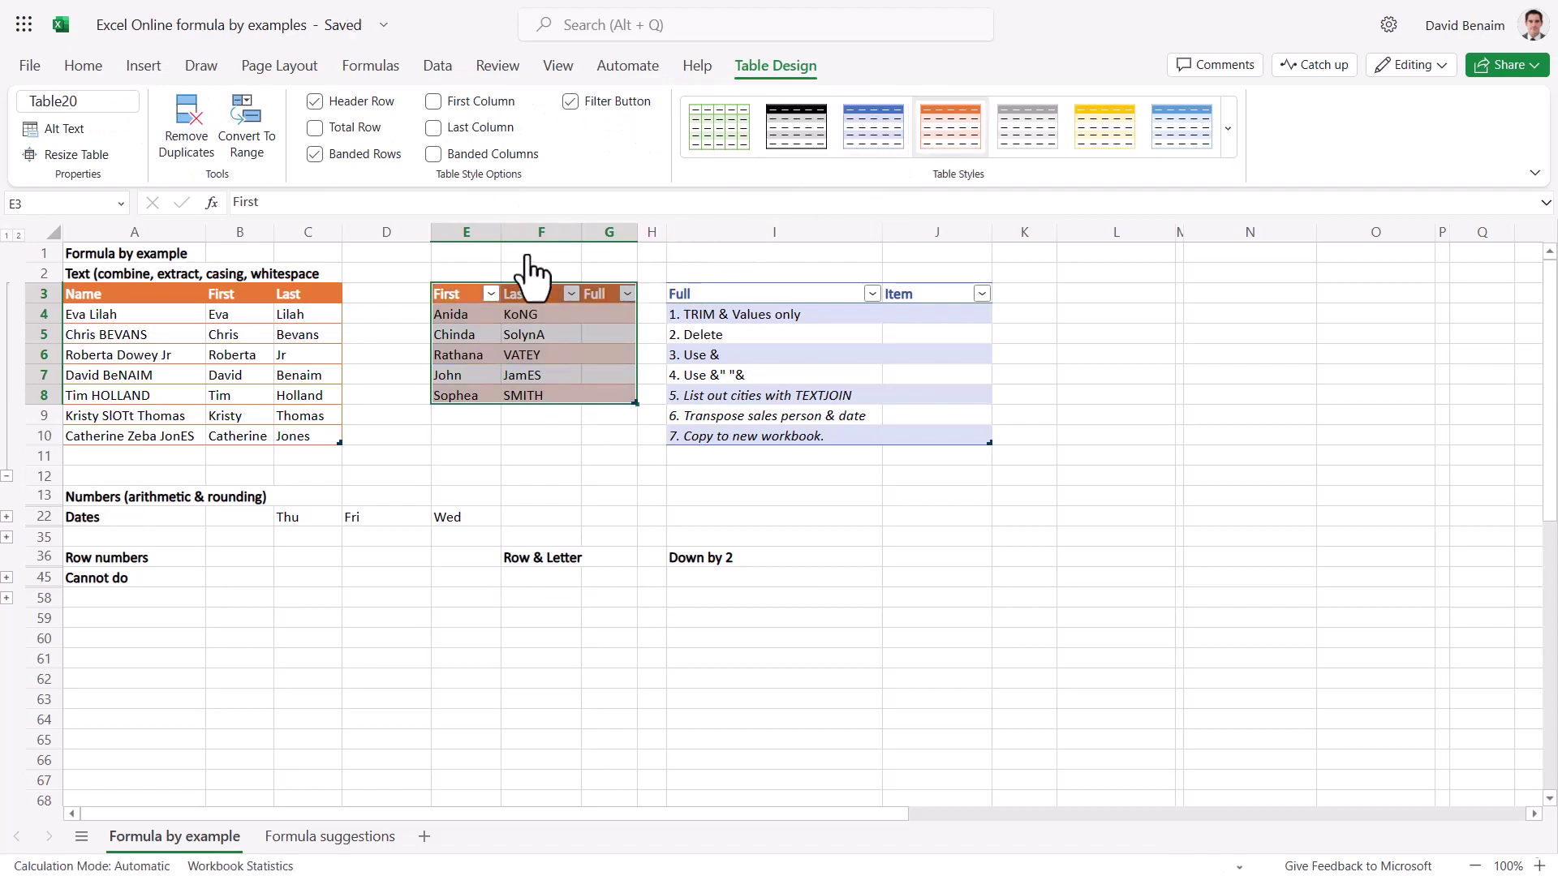
click(609, 308)
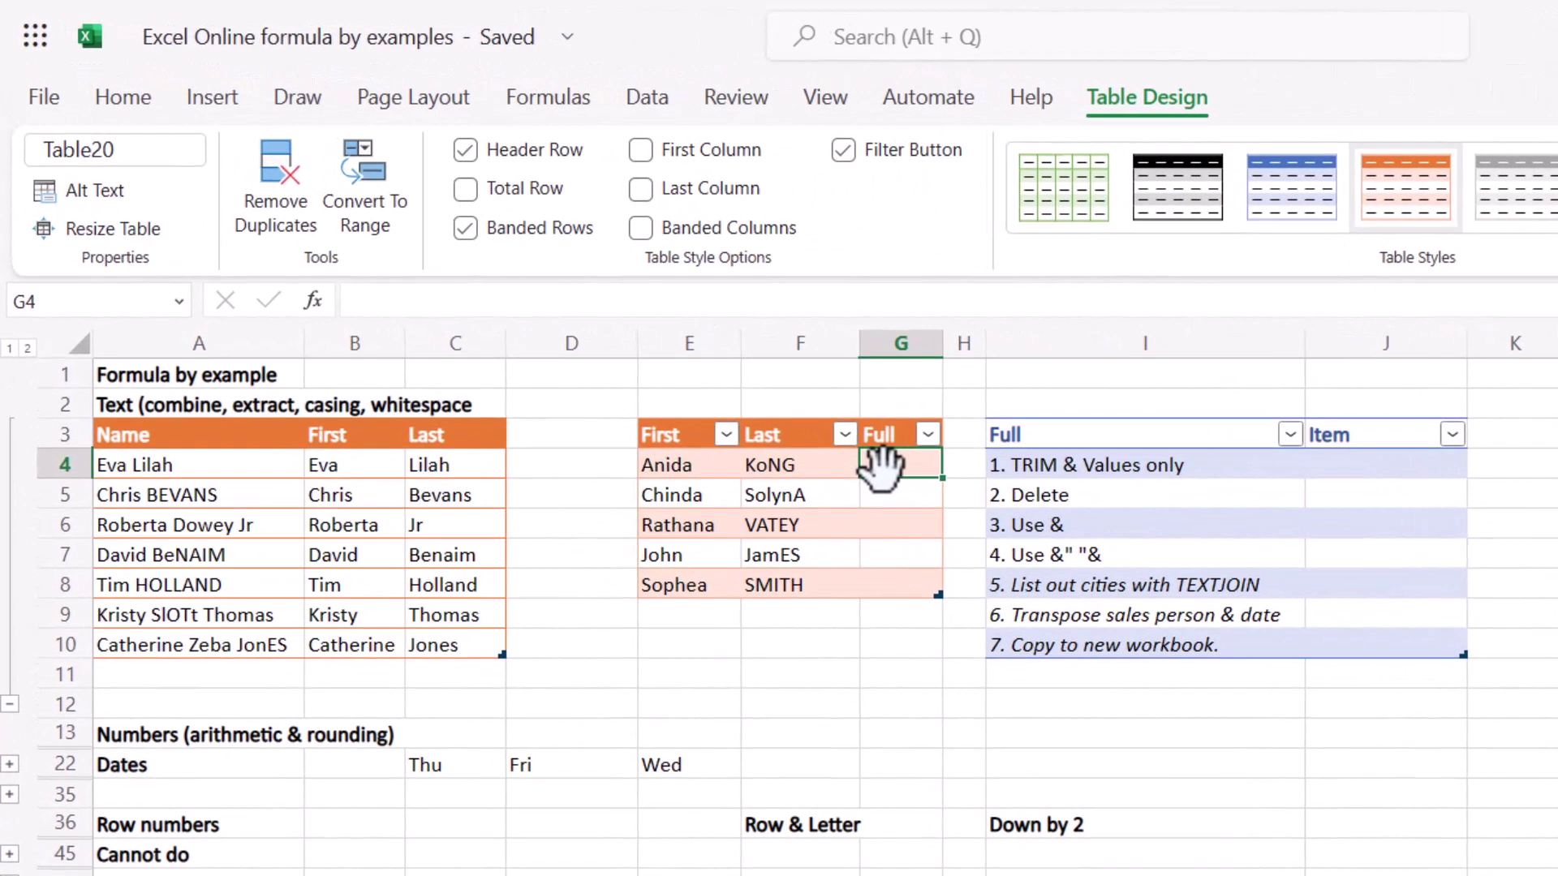
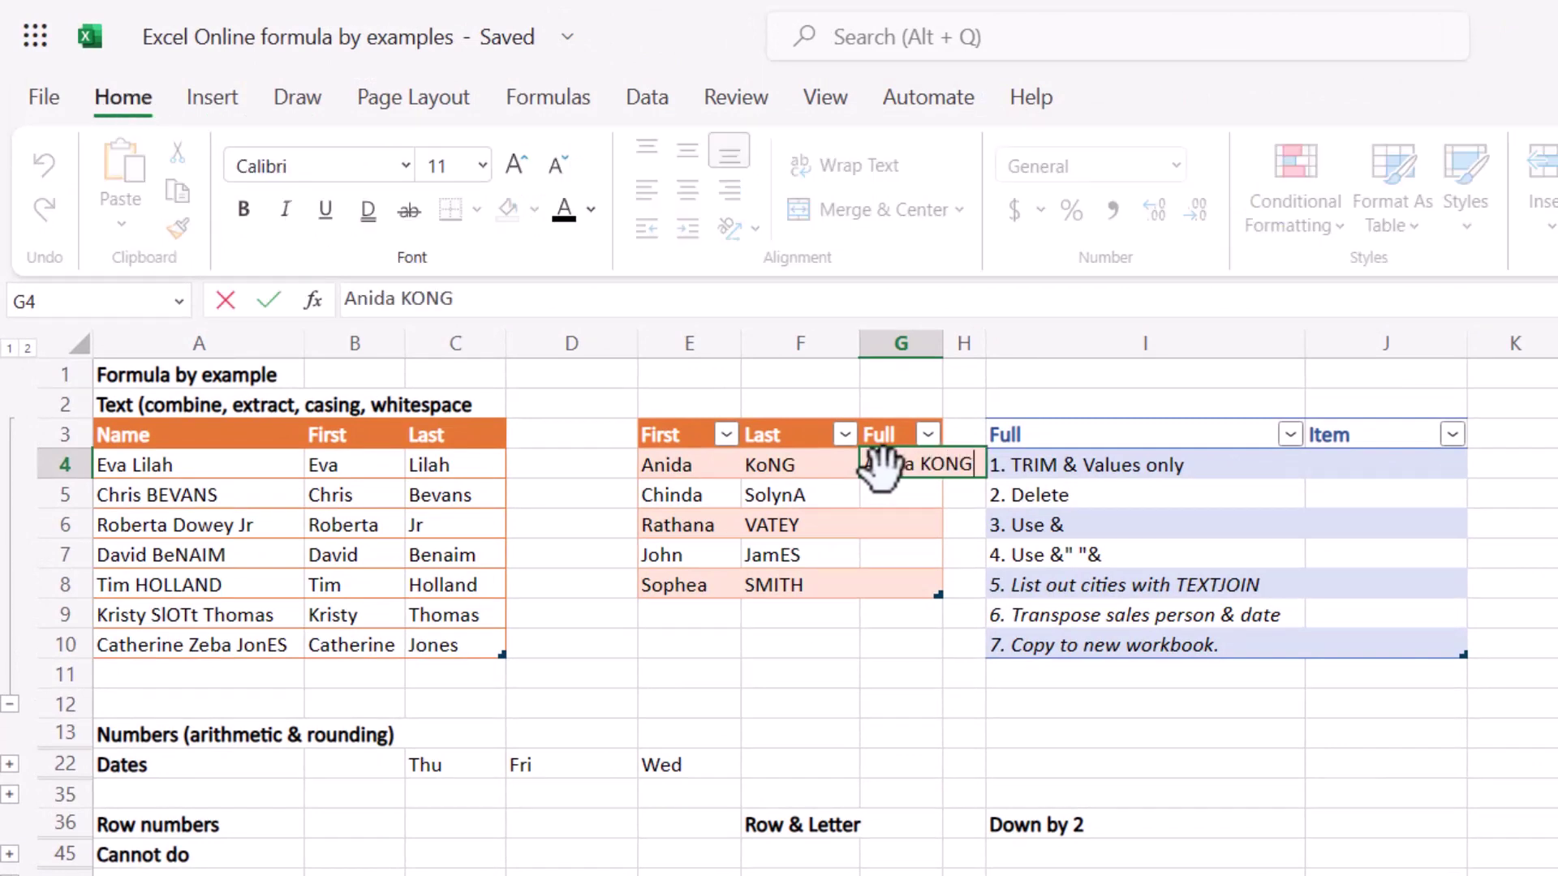
Type two Full examples in G4 and G5: first name plus uppercased surname.
key(Return)
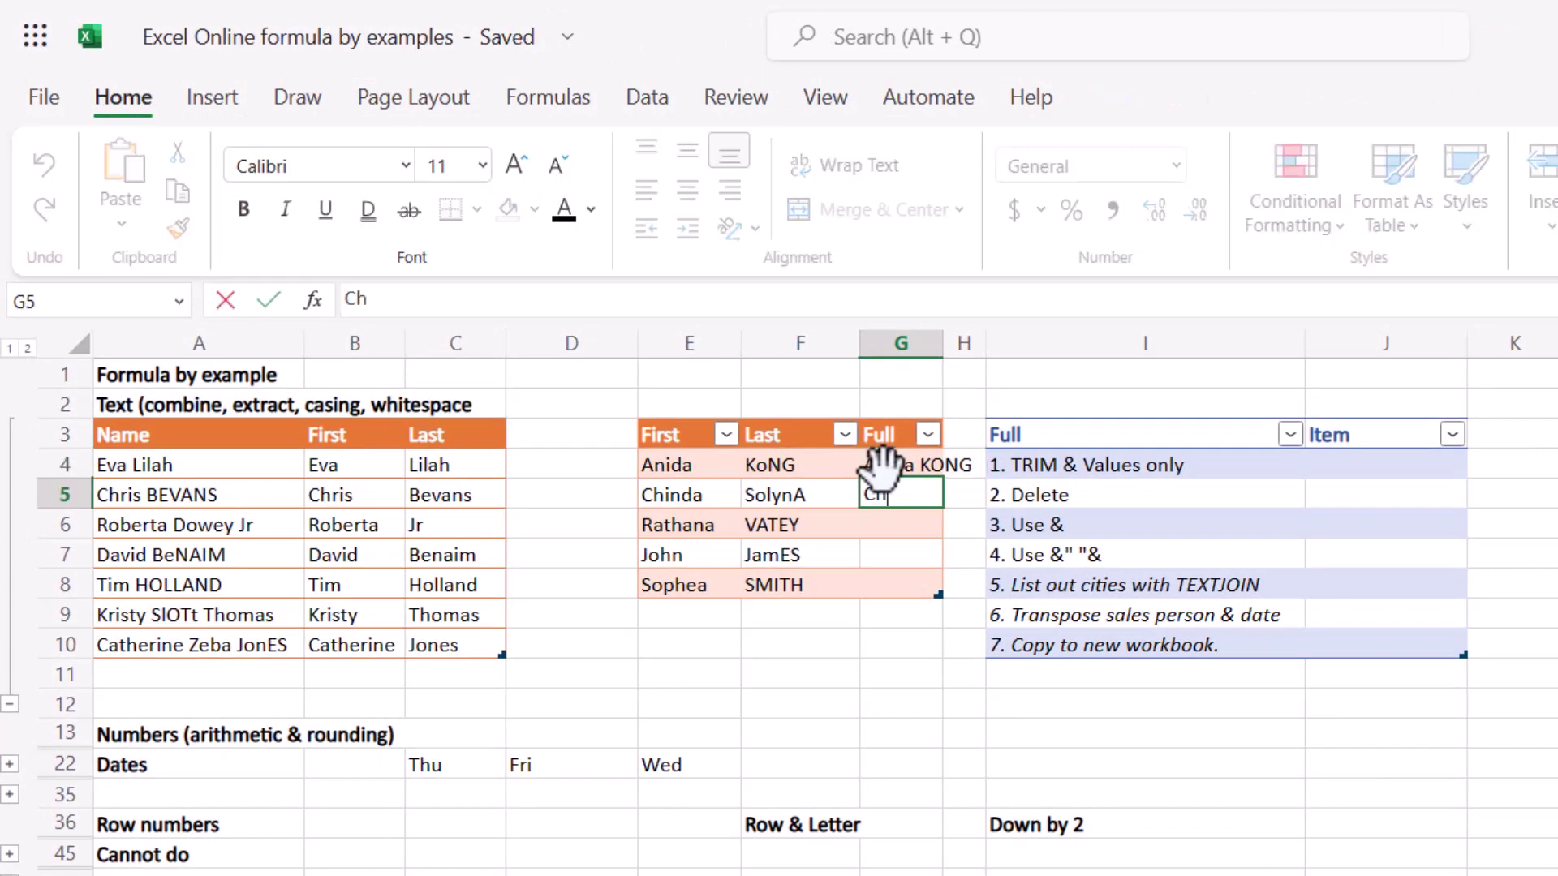
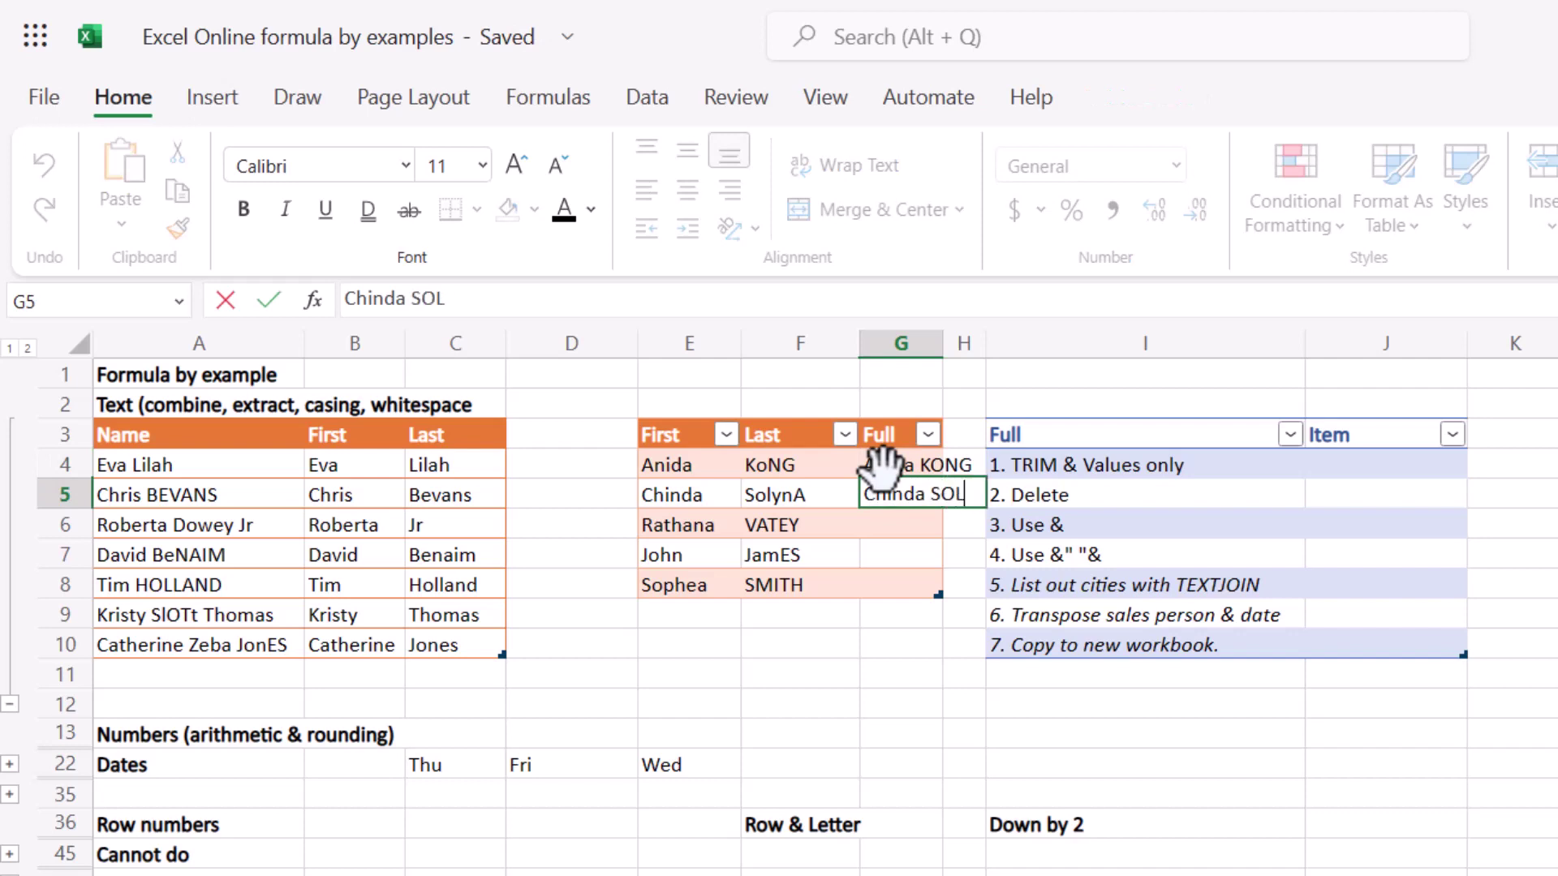
key(Return)
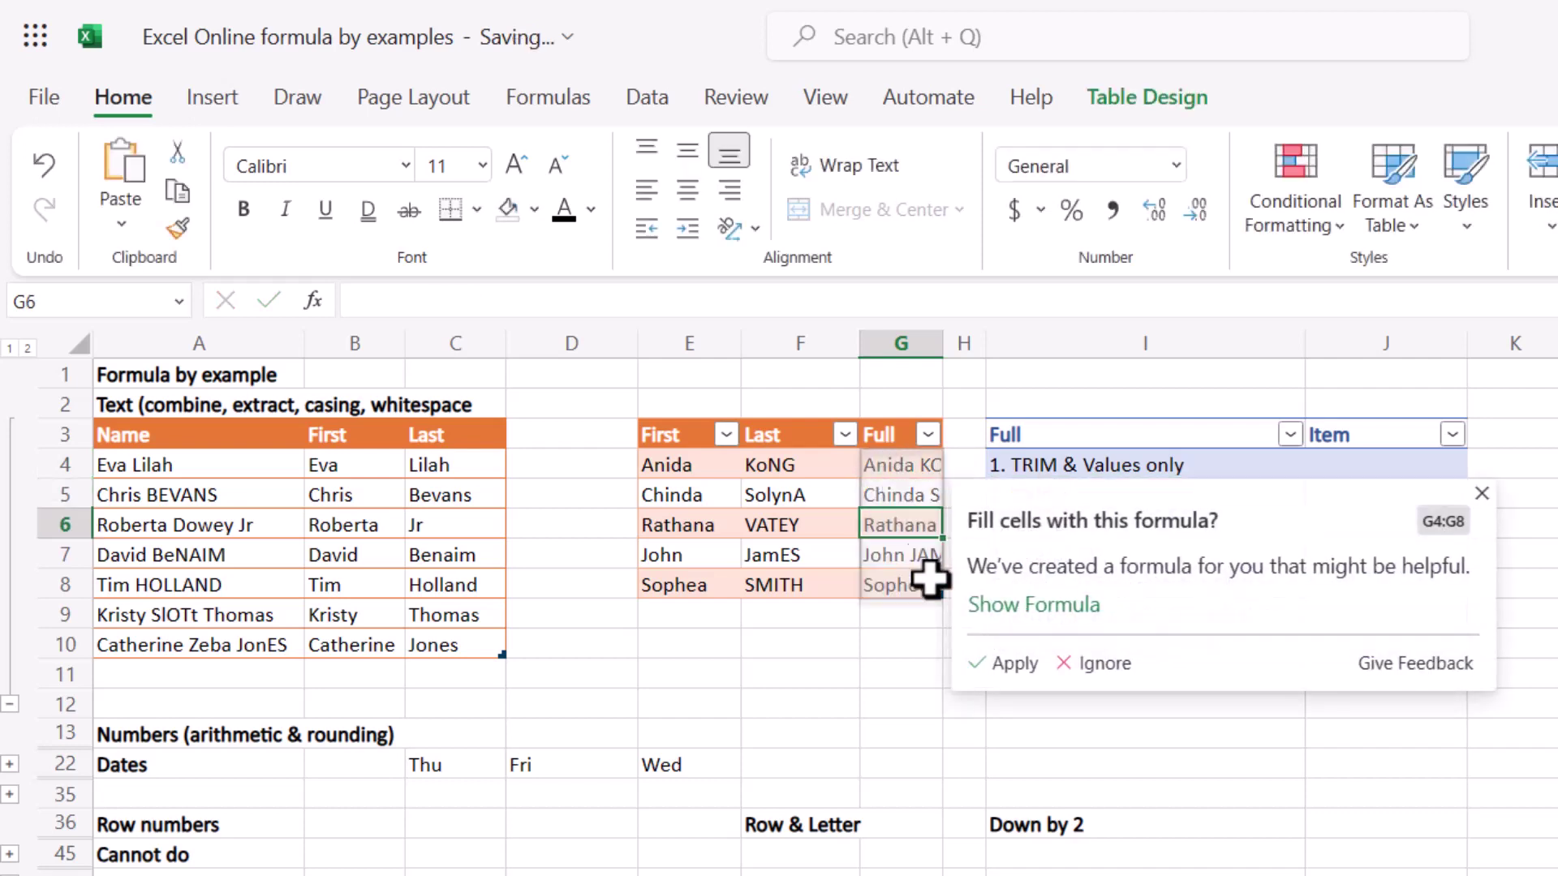
Copy the suggested UPPER formula text, then apply it to fill G4:G8.
click(1004, 610)
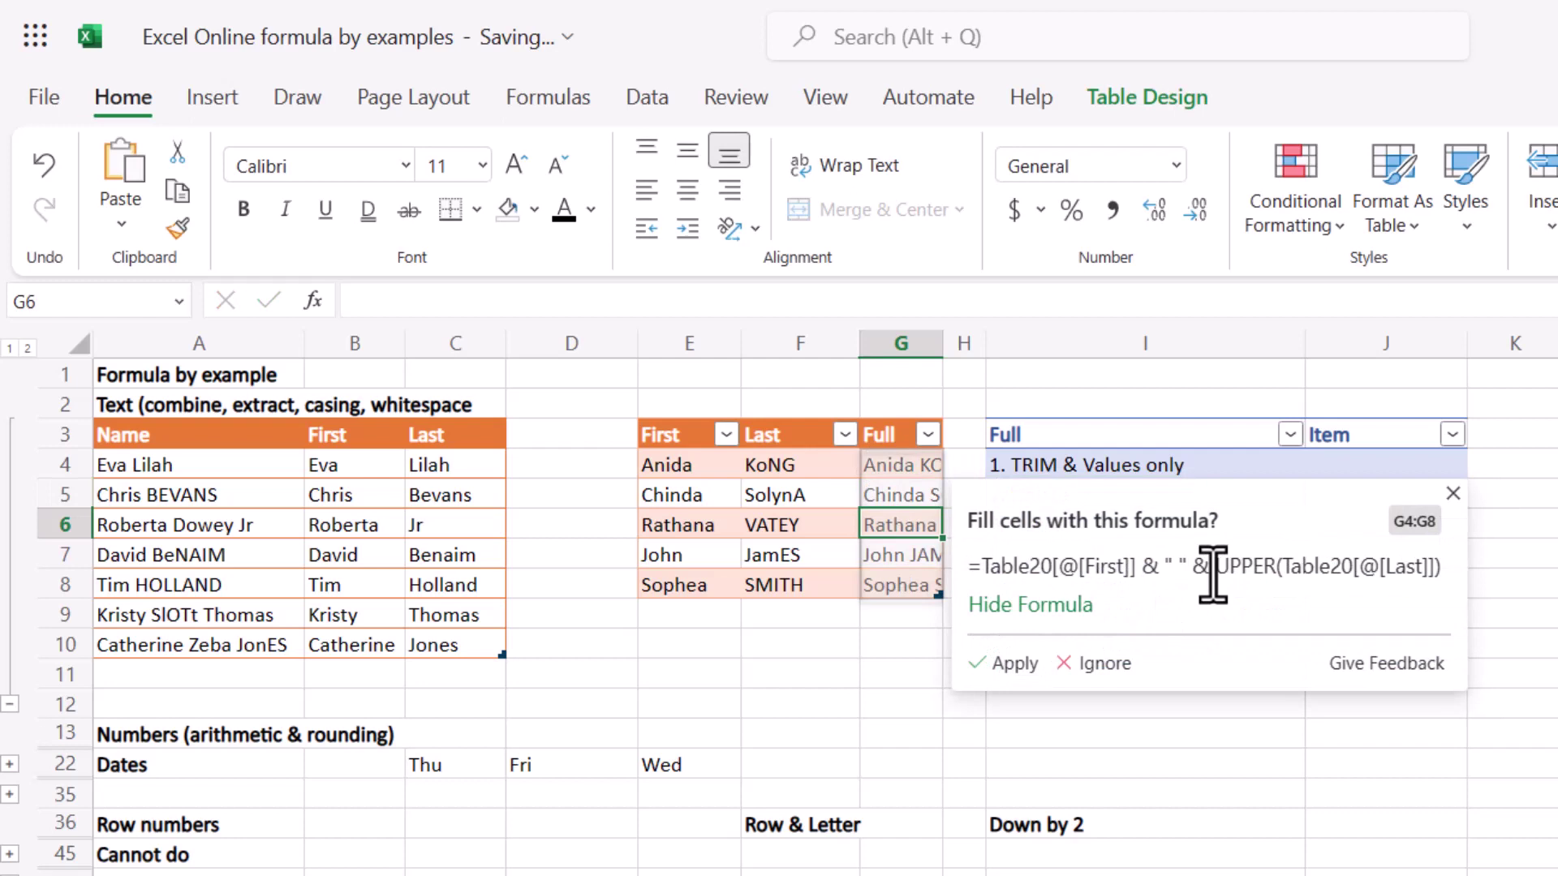
drag(1217, 572, 1279, 567)
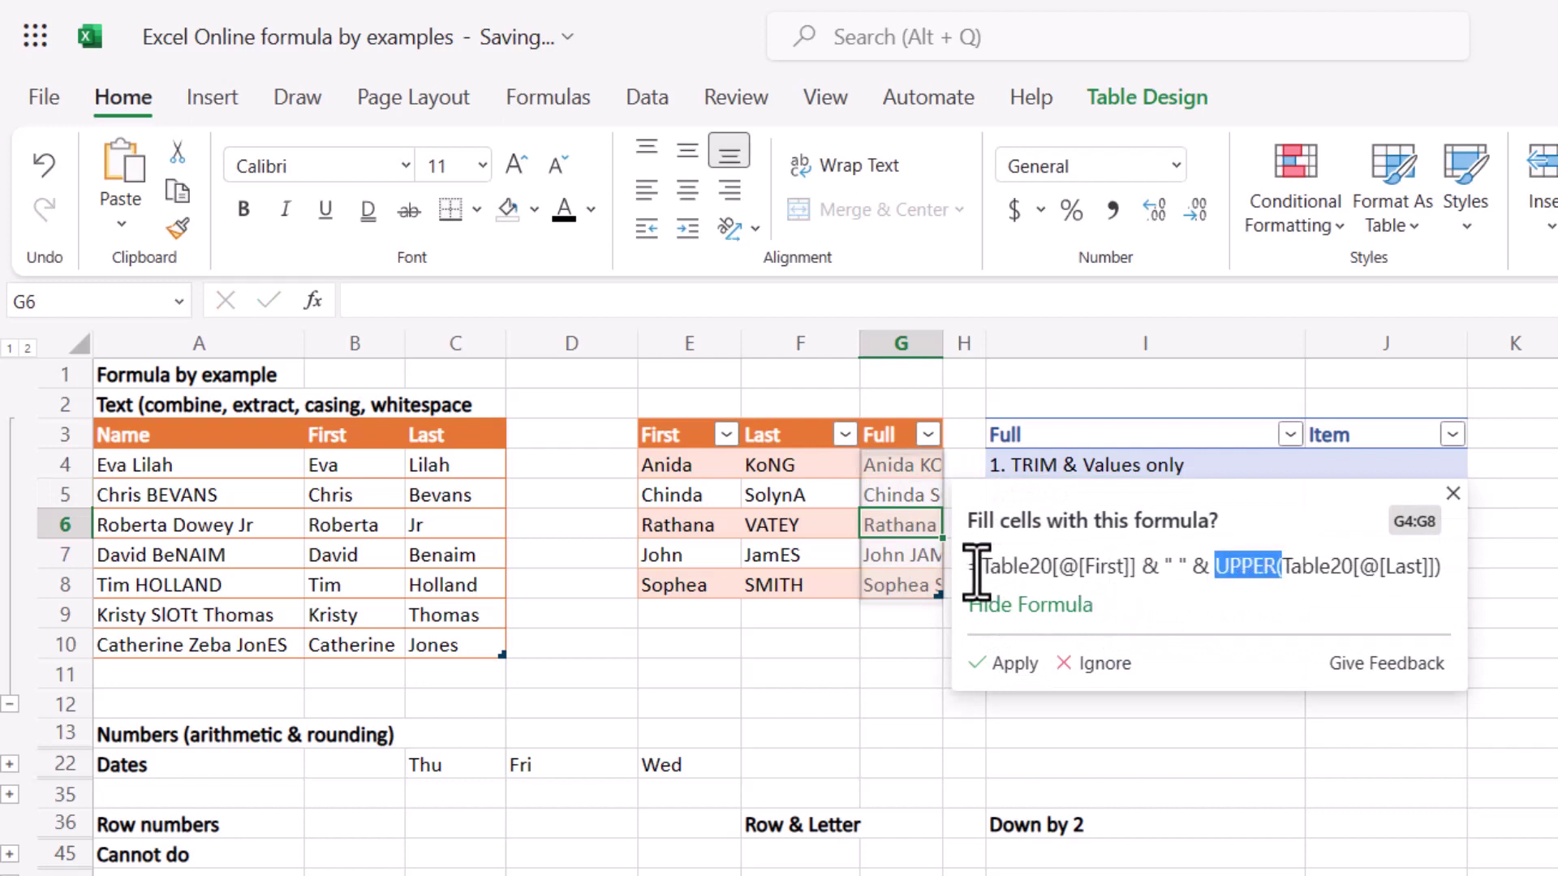
drag(969, 567, 1436, 568)
right_click(1387, 568)
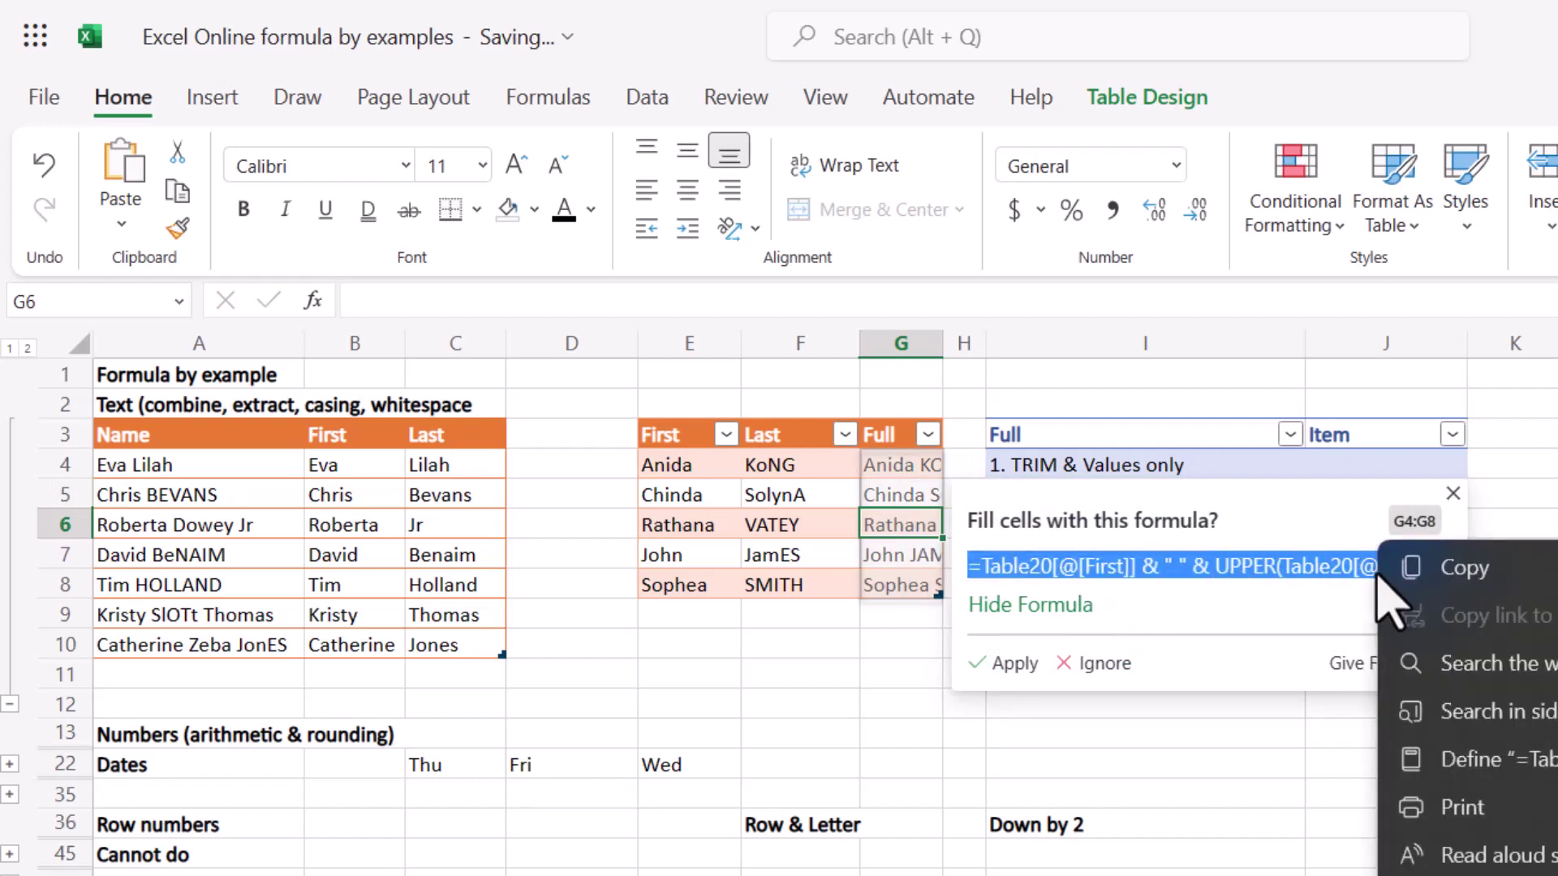
click(1505, 582)
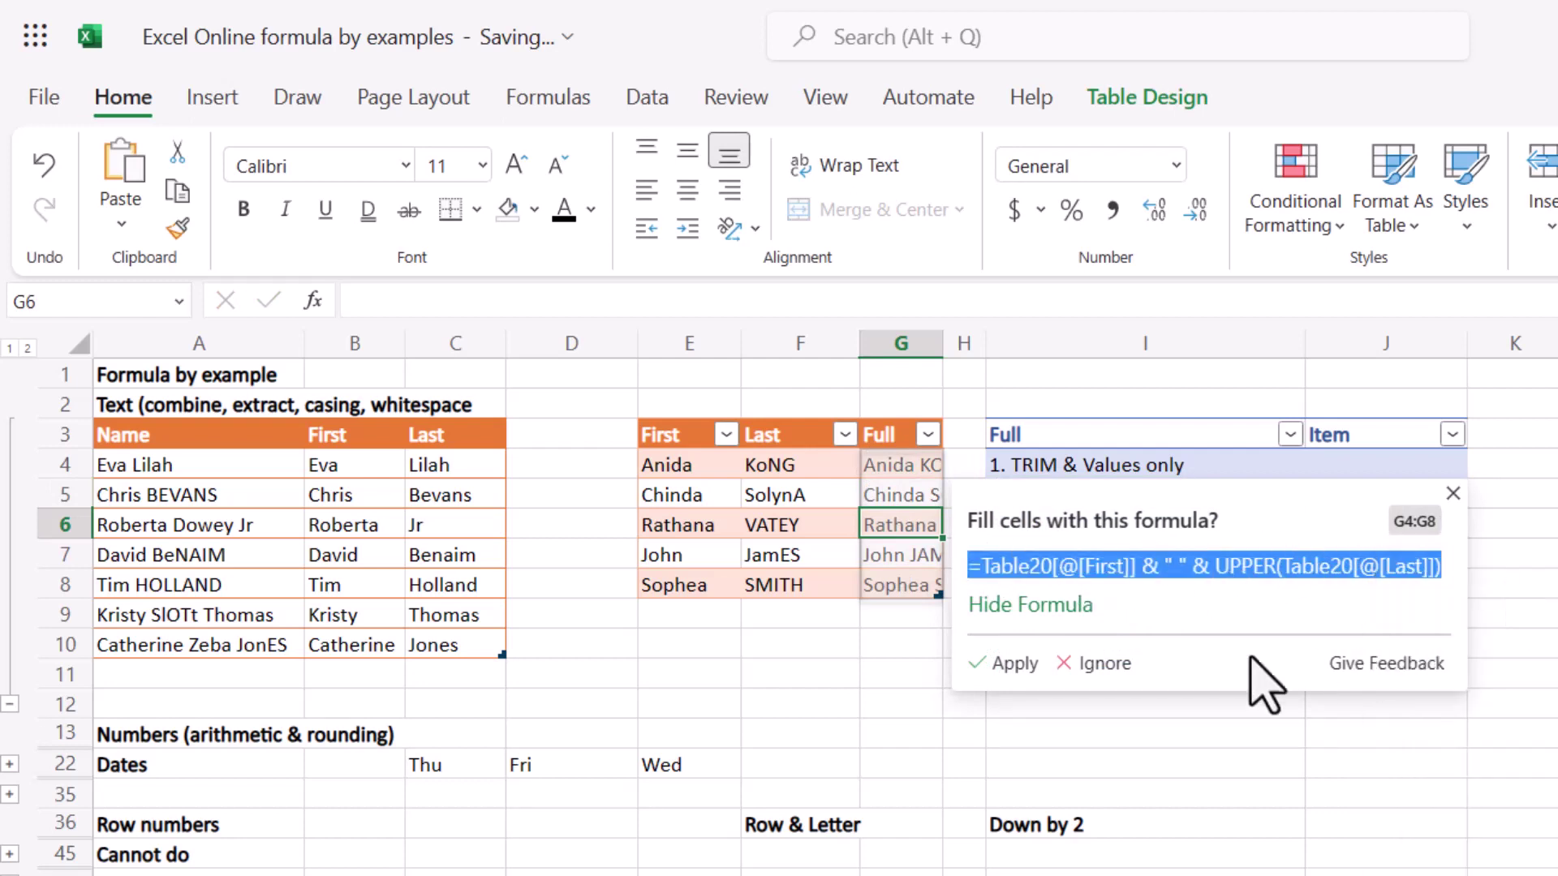
click(1006, 663)
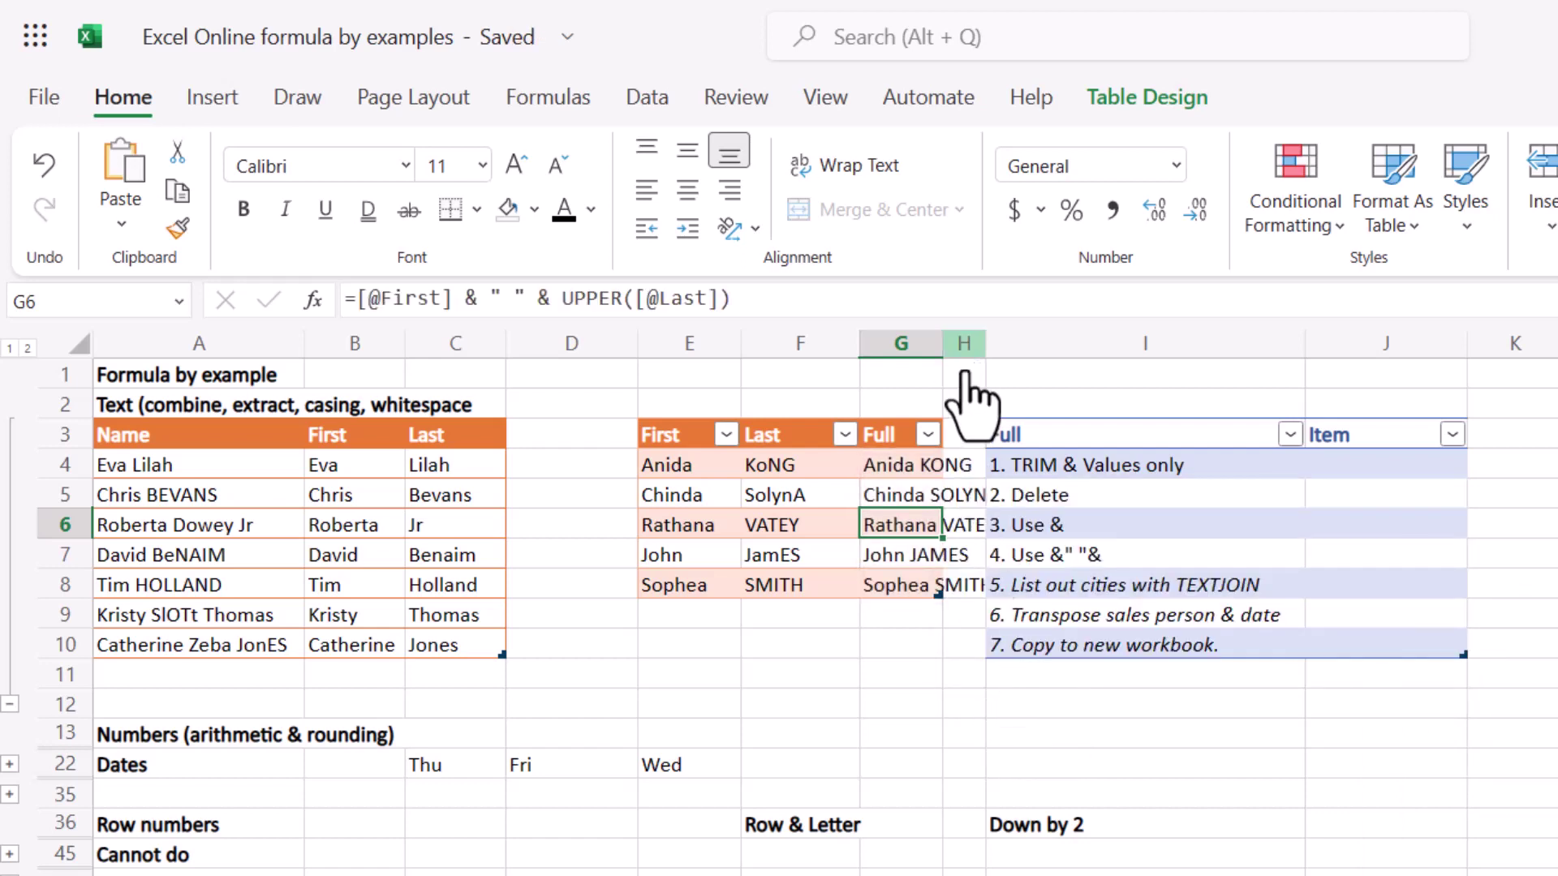
key(Up)
key(Up)
Copy 'TRIM & Values only' from the first Full entry into J4.
click(1385, 468)
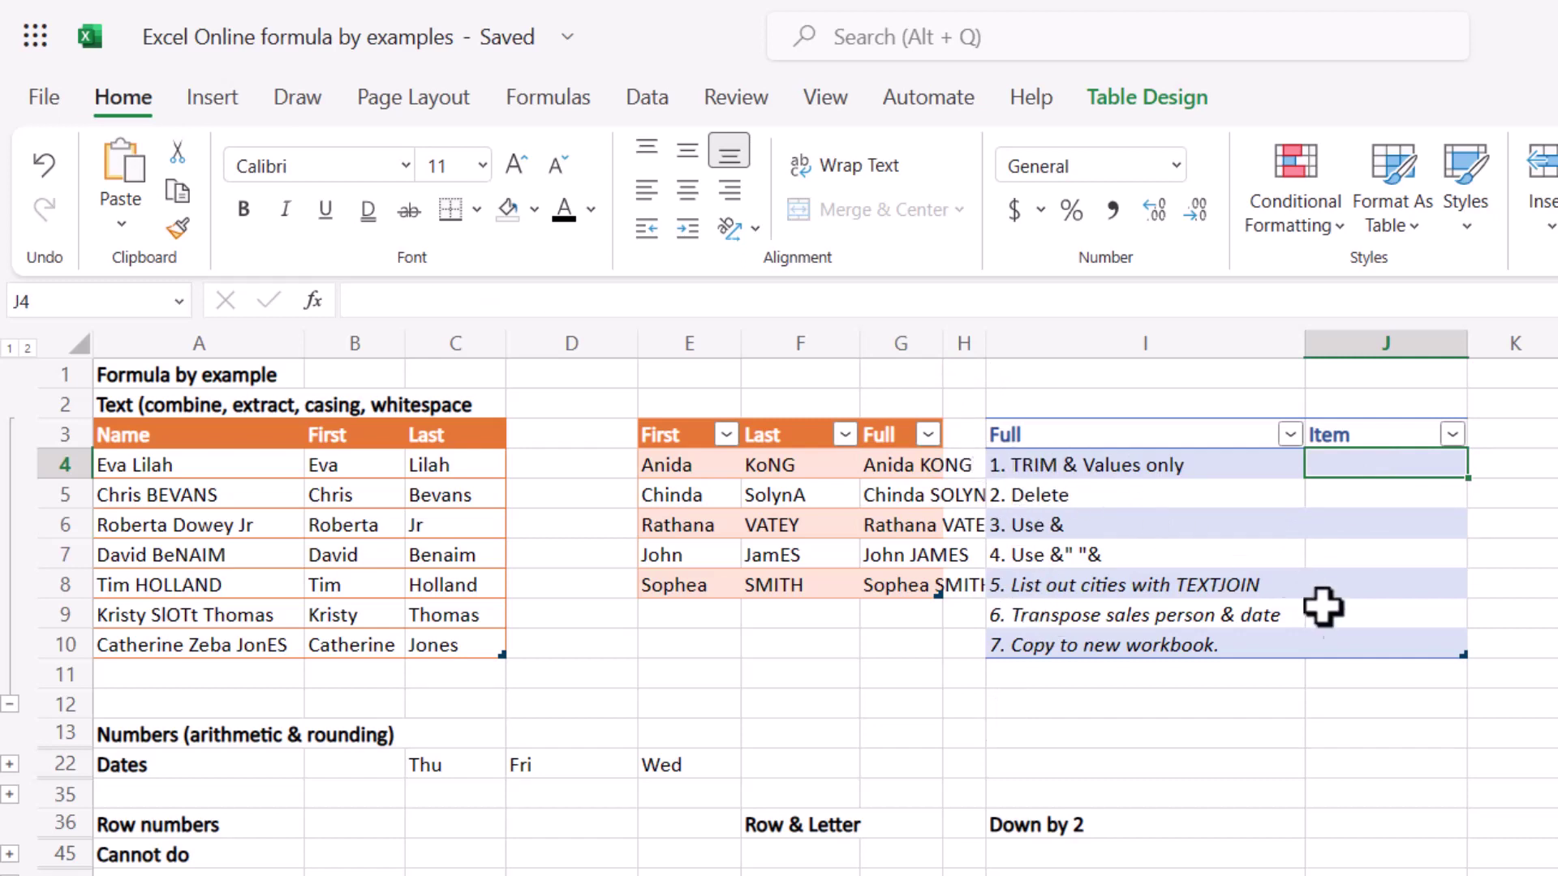
click(1146, 471)
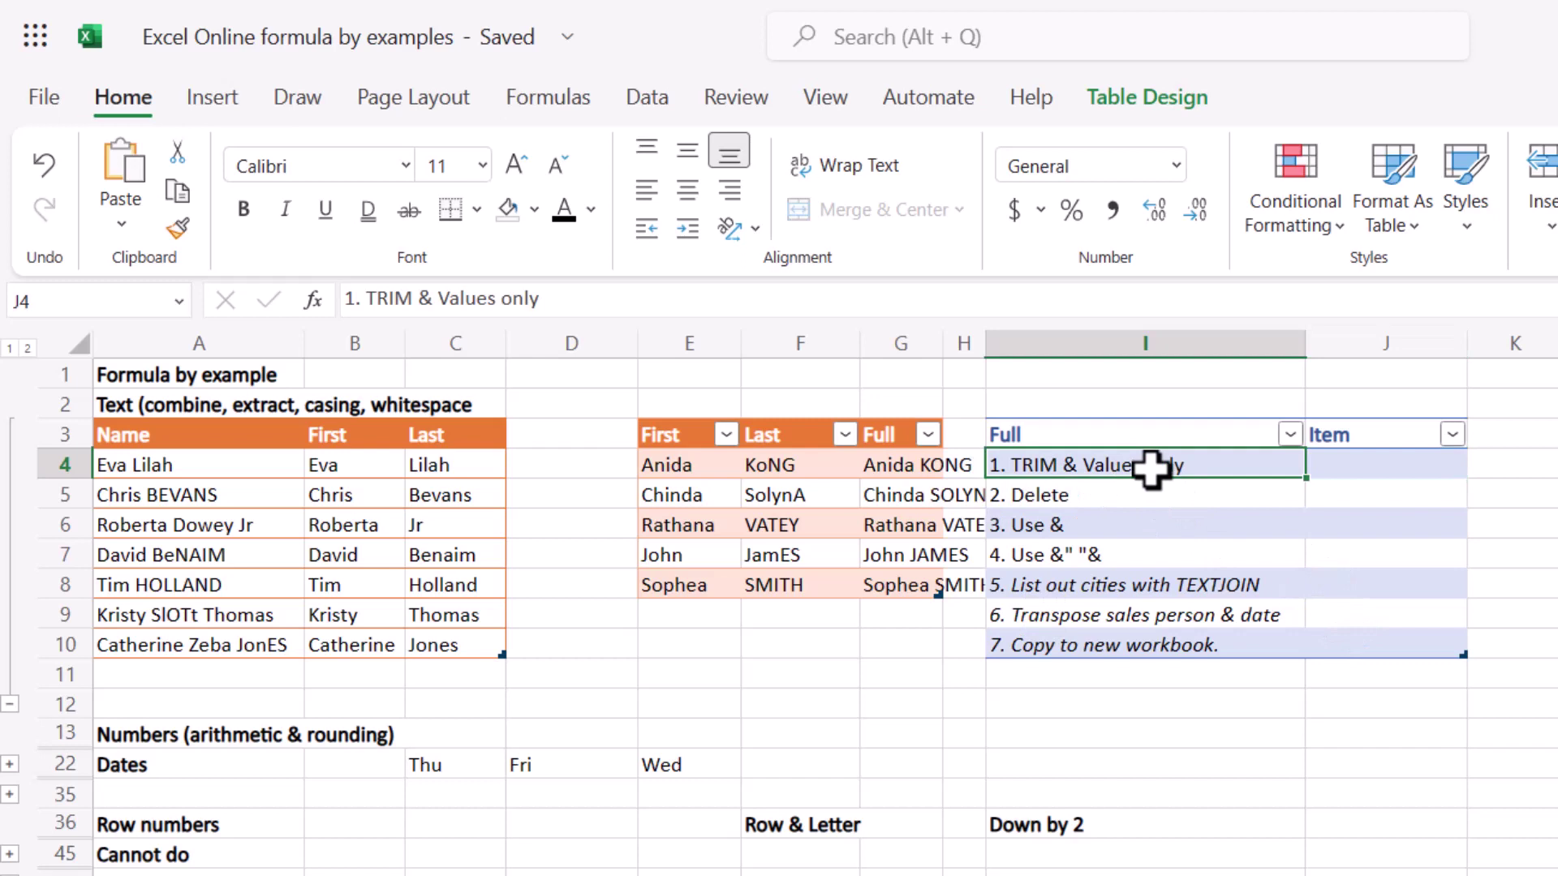
double_click(1185, 467)
drag(1184, 467, 1010, 459)
click(1341, 467)
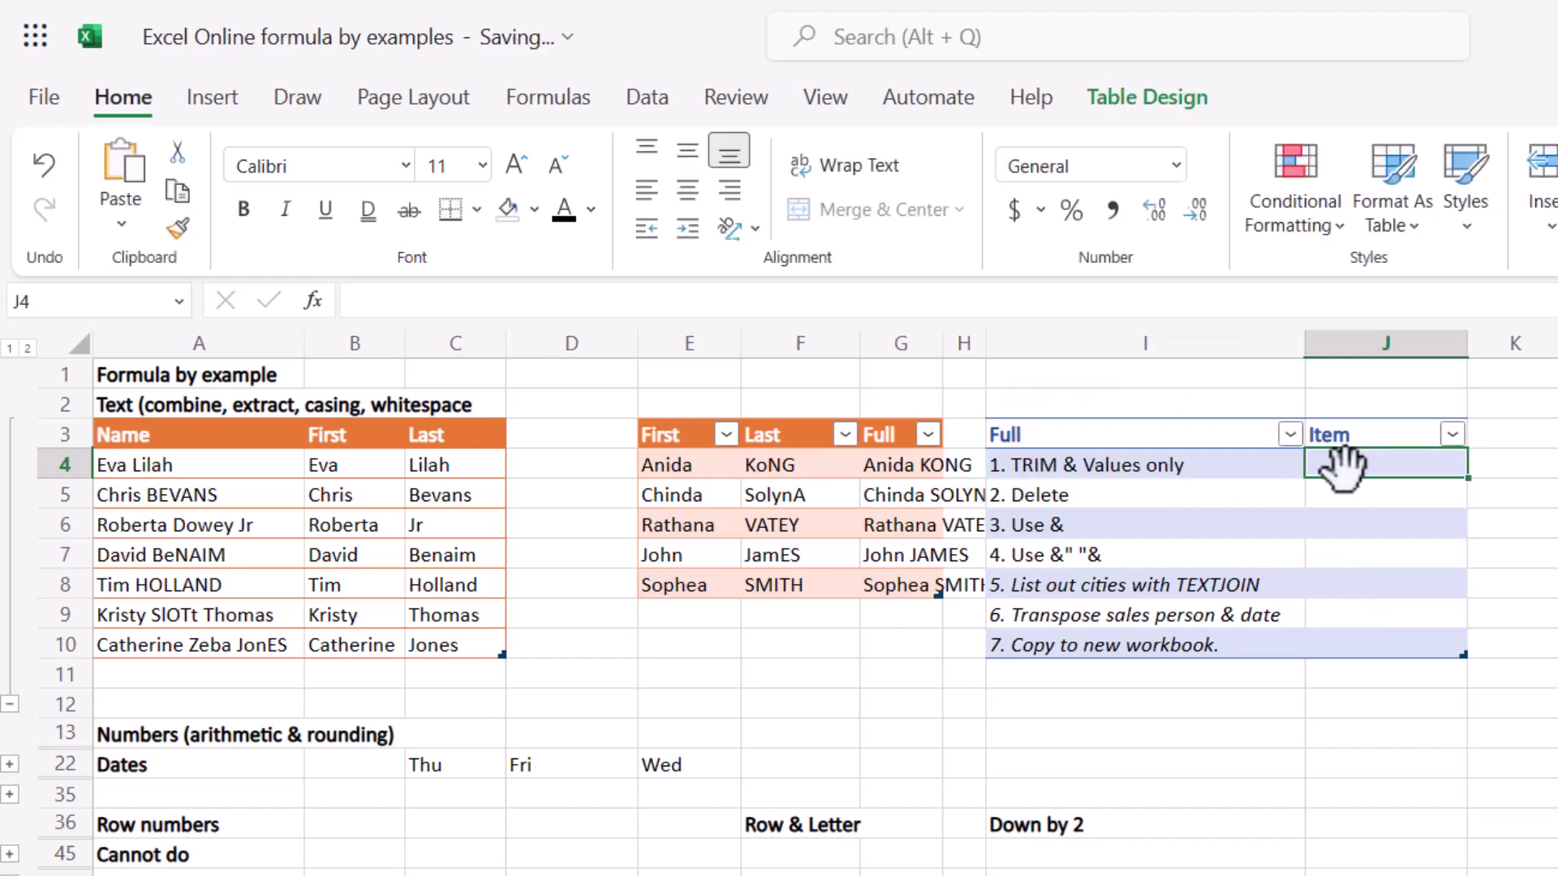
key(ctrl+v)
key(Return)
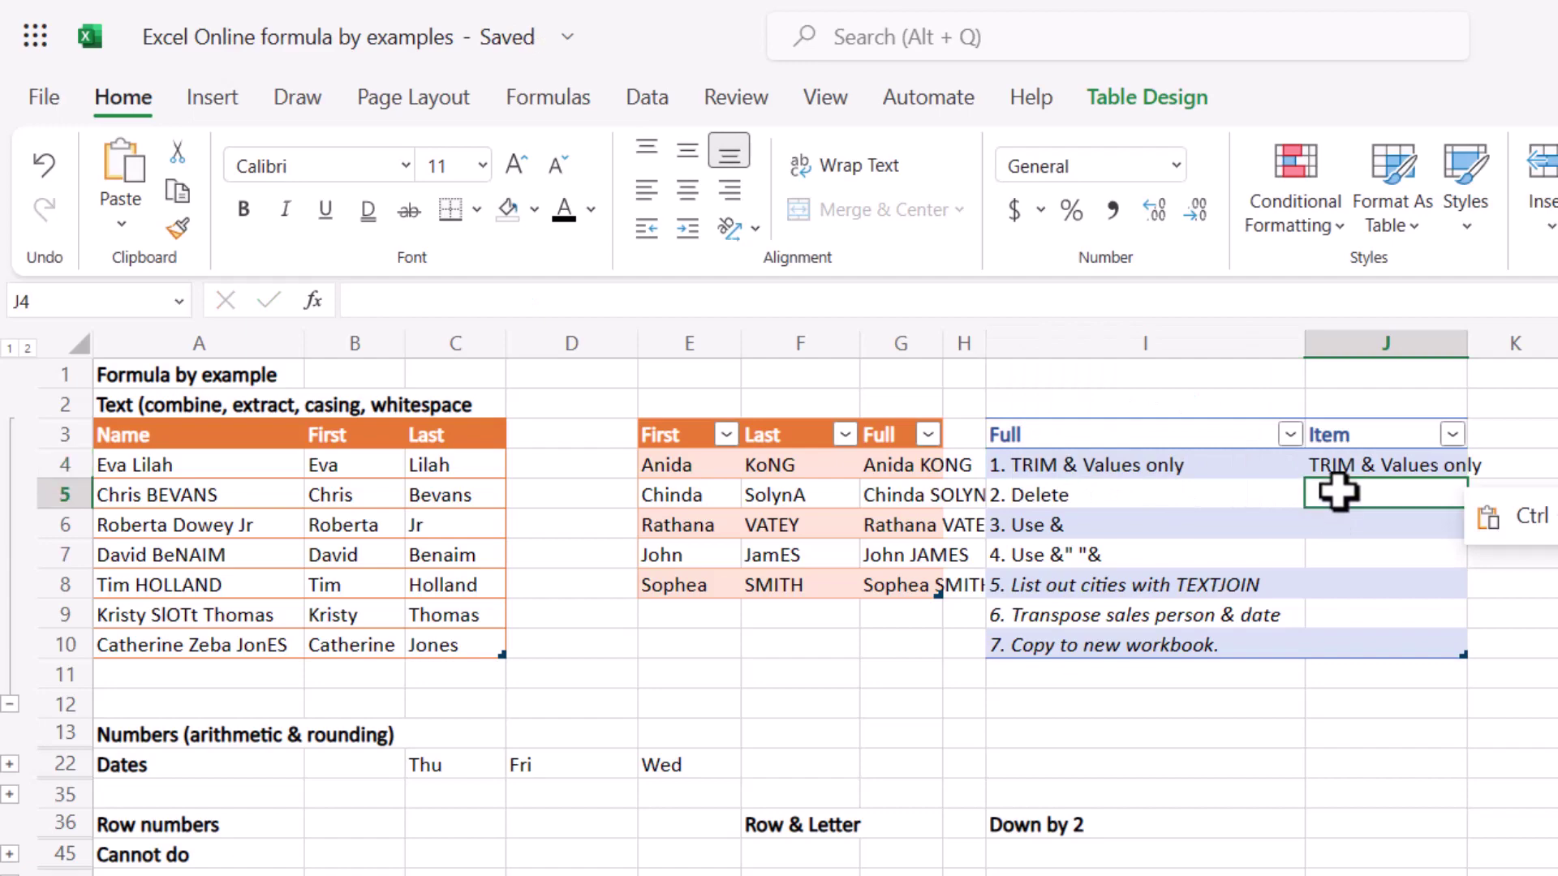
Enter Delete in J5 and apply the suggested RIGHT/LEN/FIND formula to the Item column.
text(Delete)
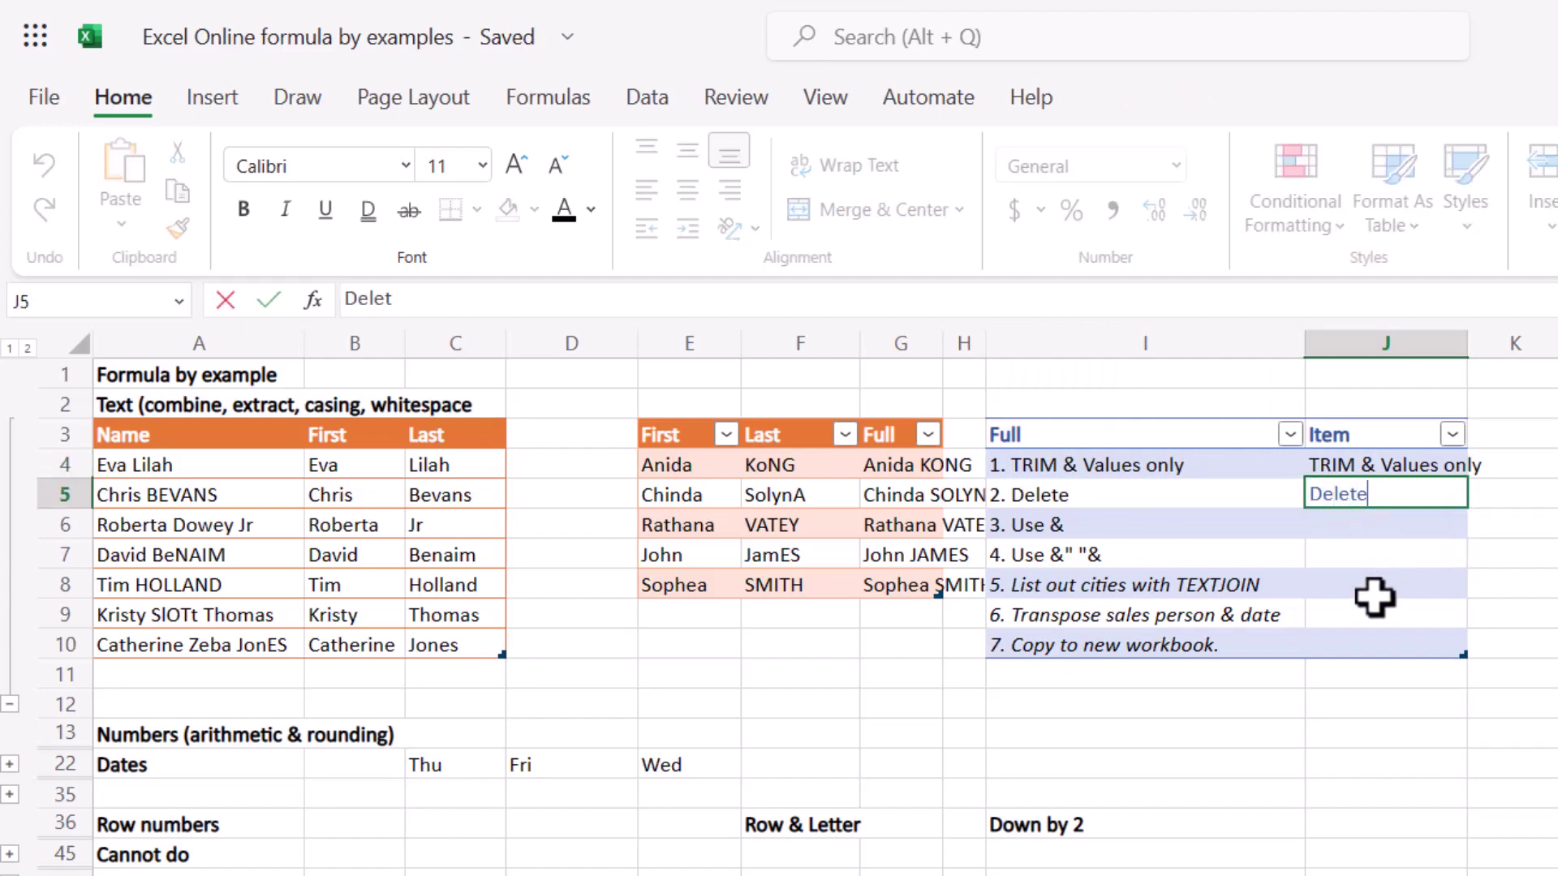
key(Return)
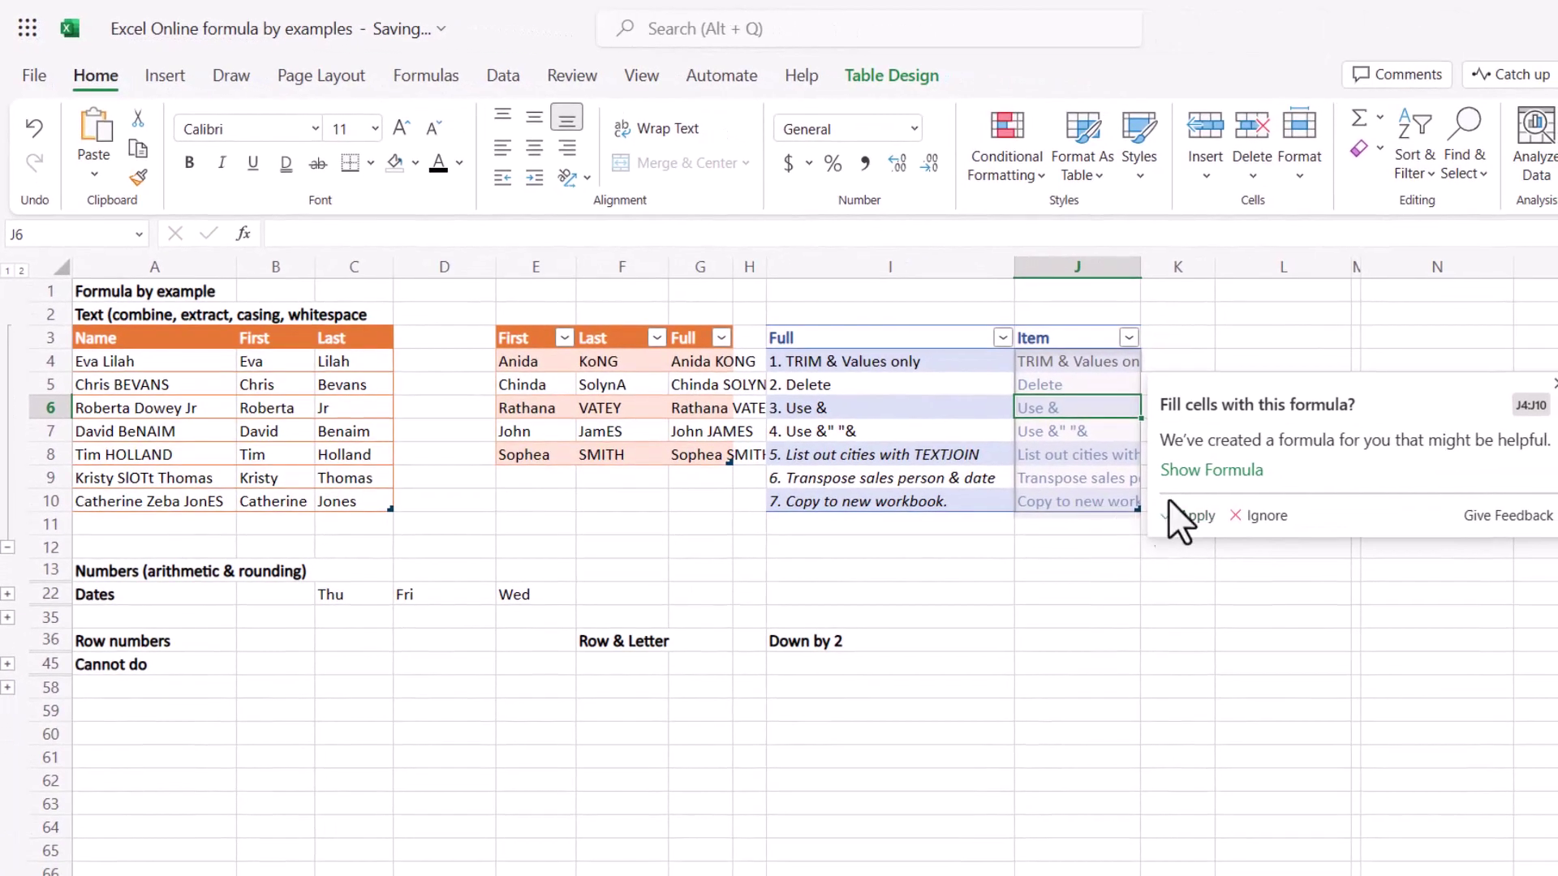
click(1199, 471)
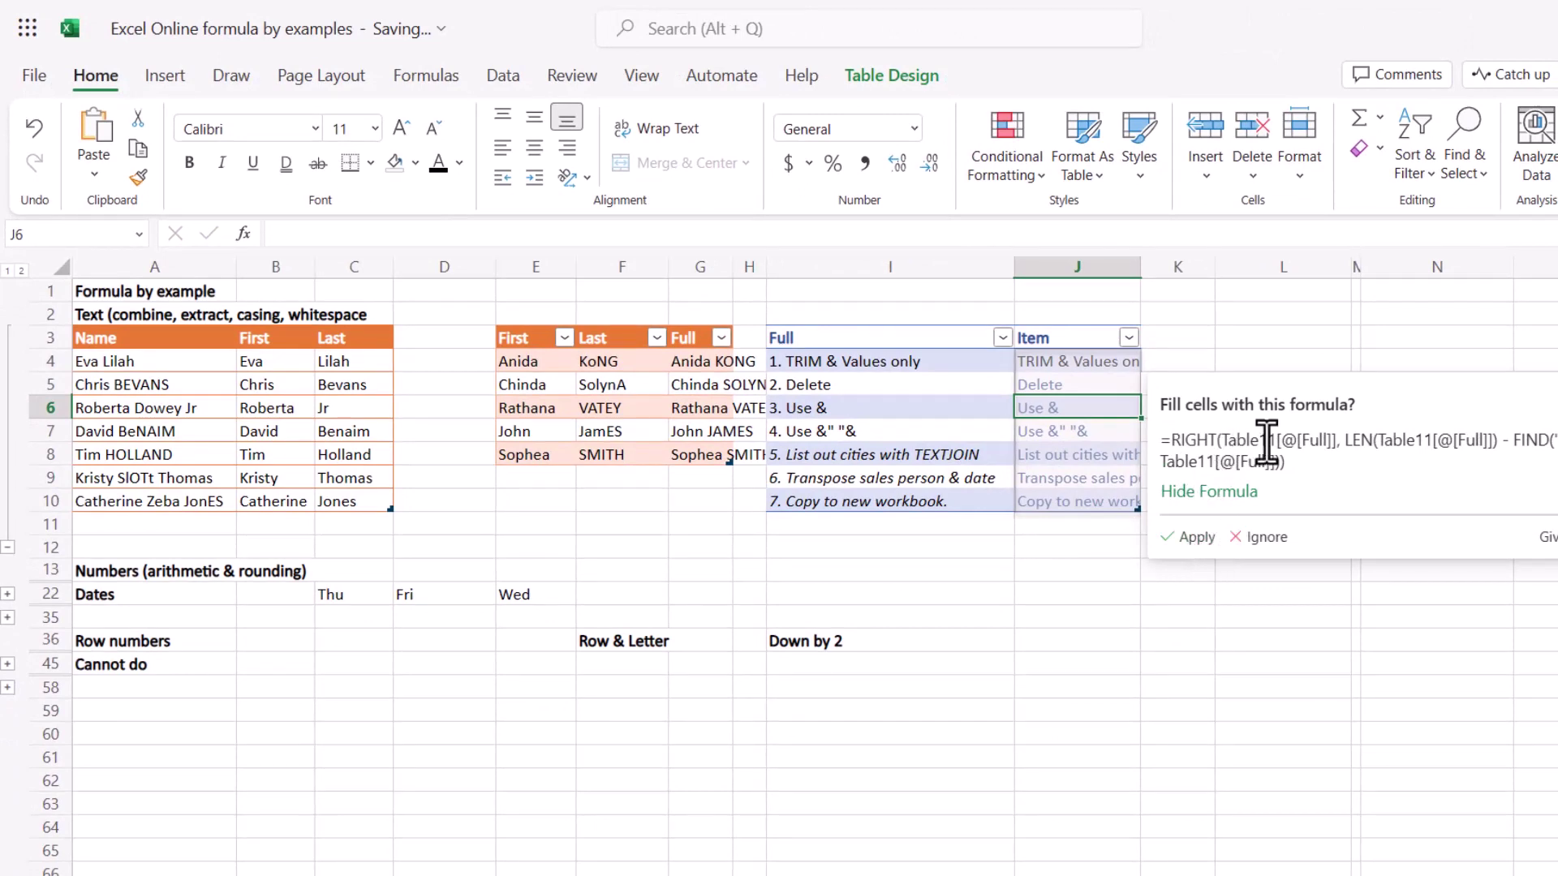
click(1196, 537)
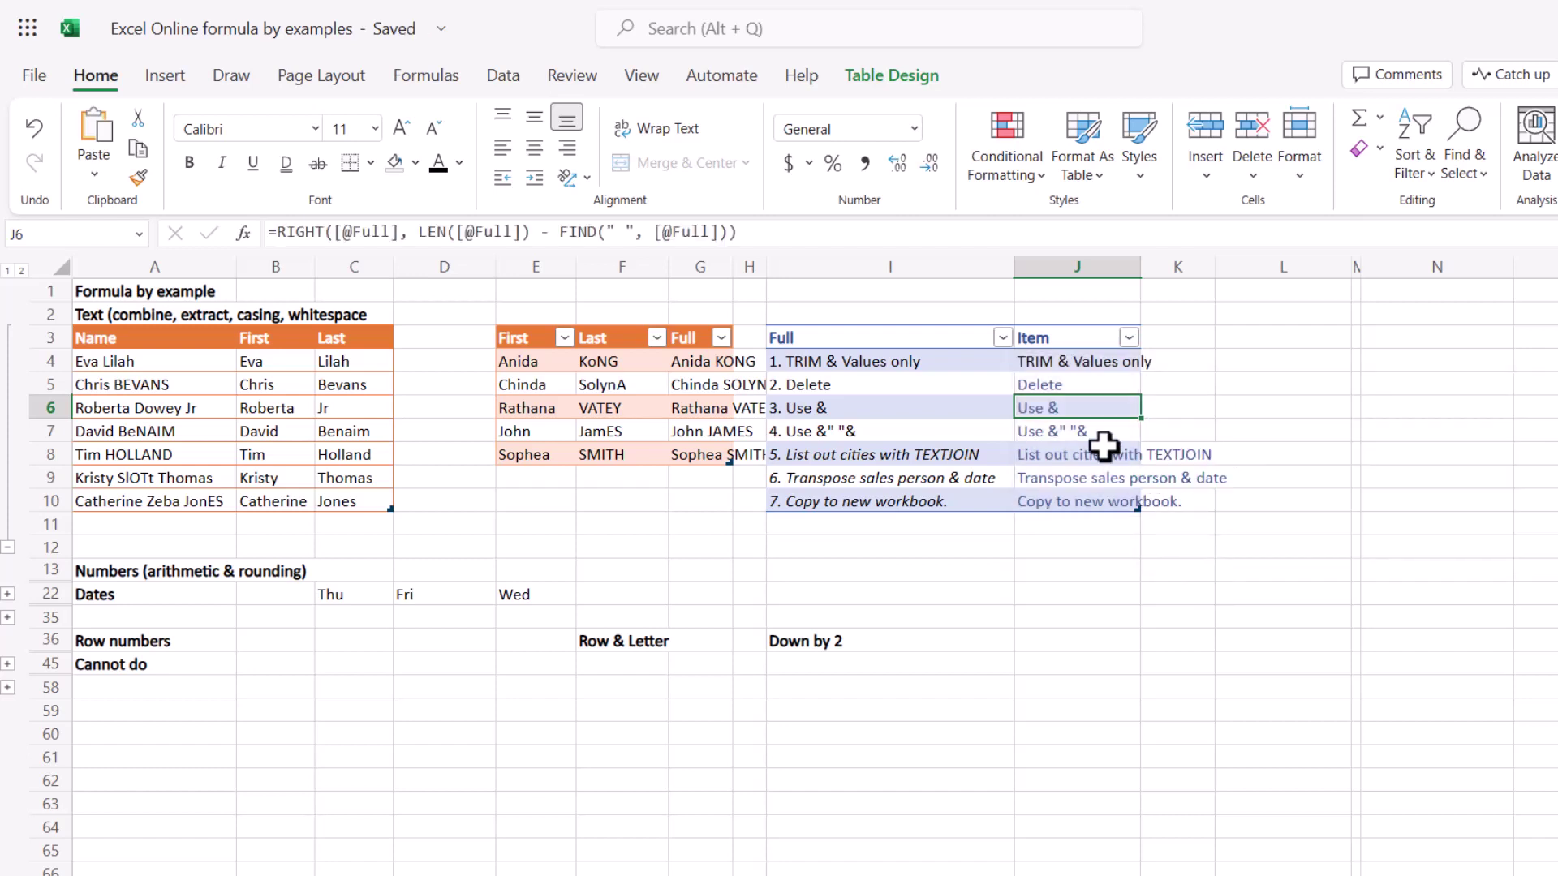
click(1081, 388)
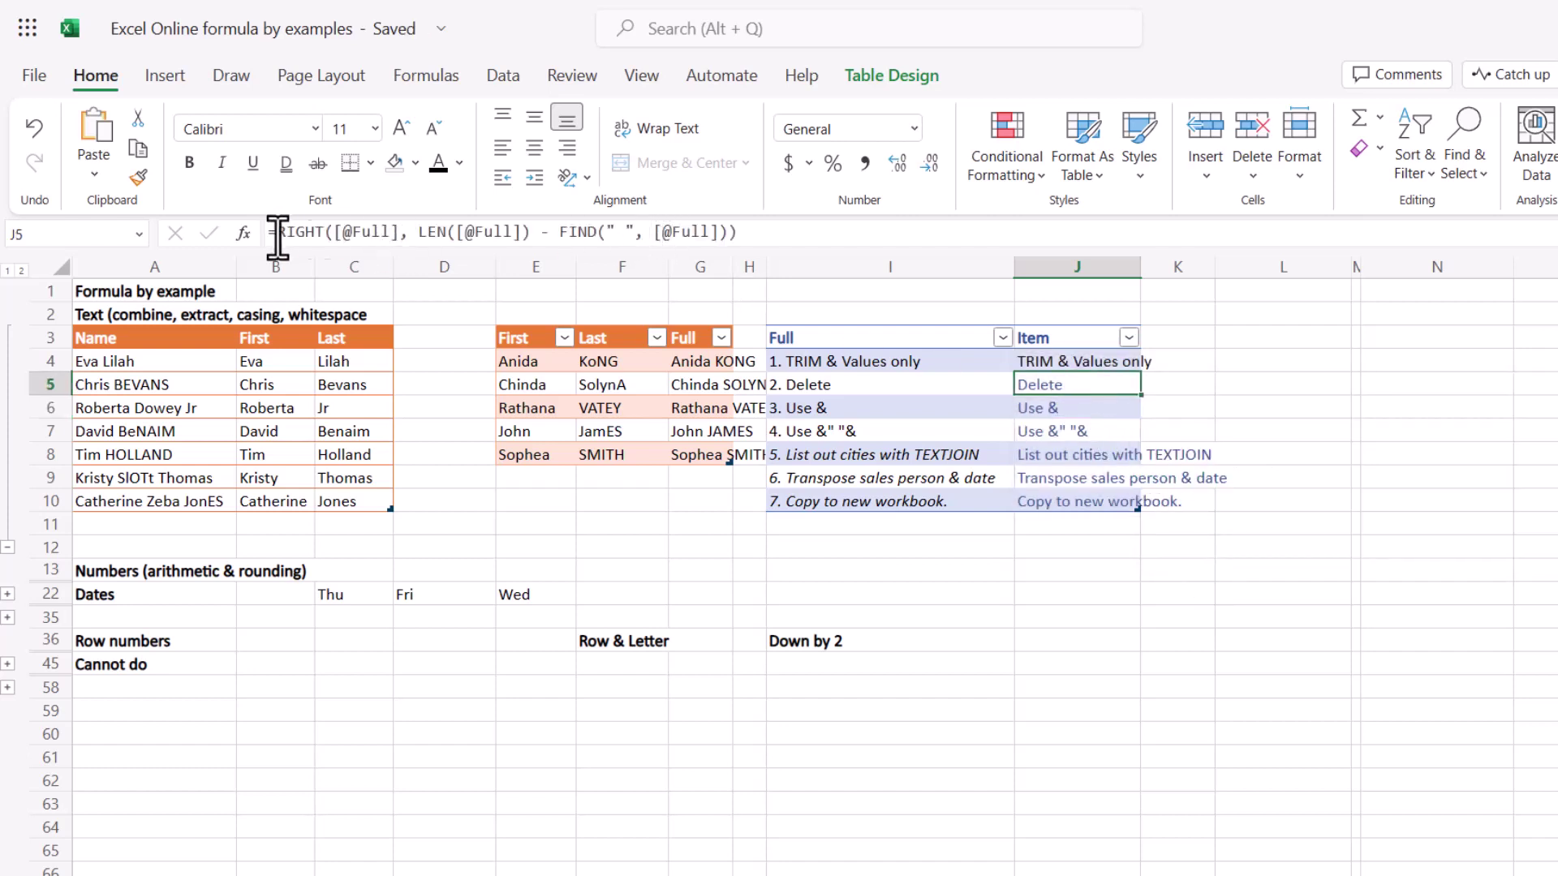
Rename the Full/Item table to SPlitOutTalks in Table Design, dismissing the name syntax error.
click(959, 376)
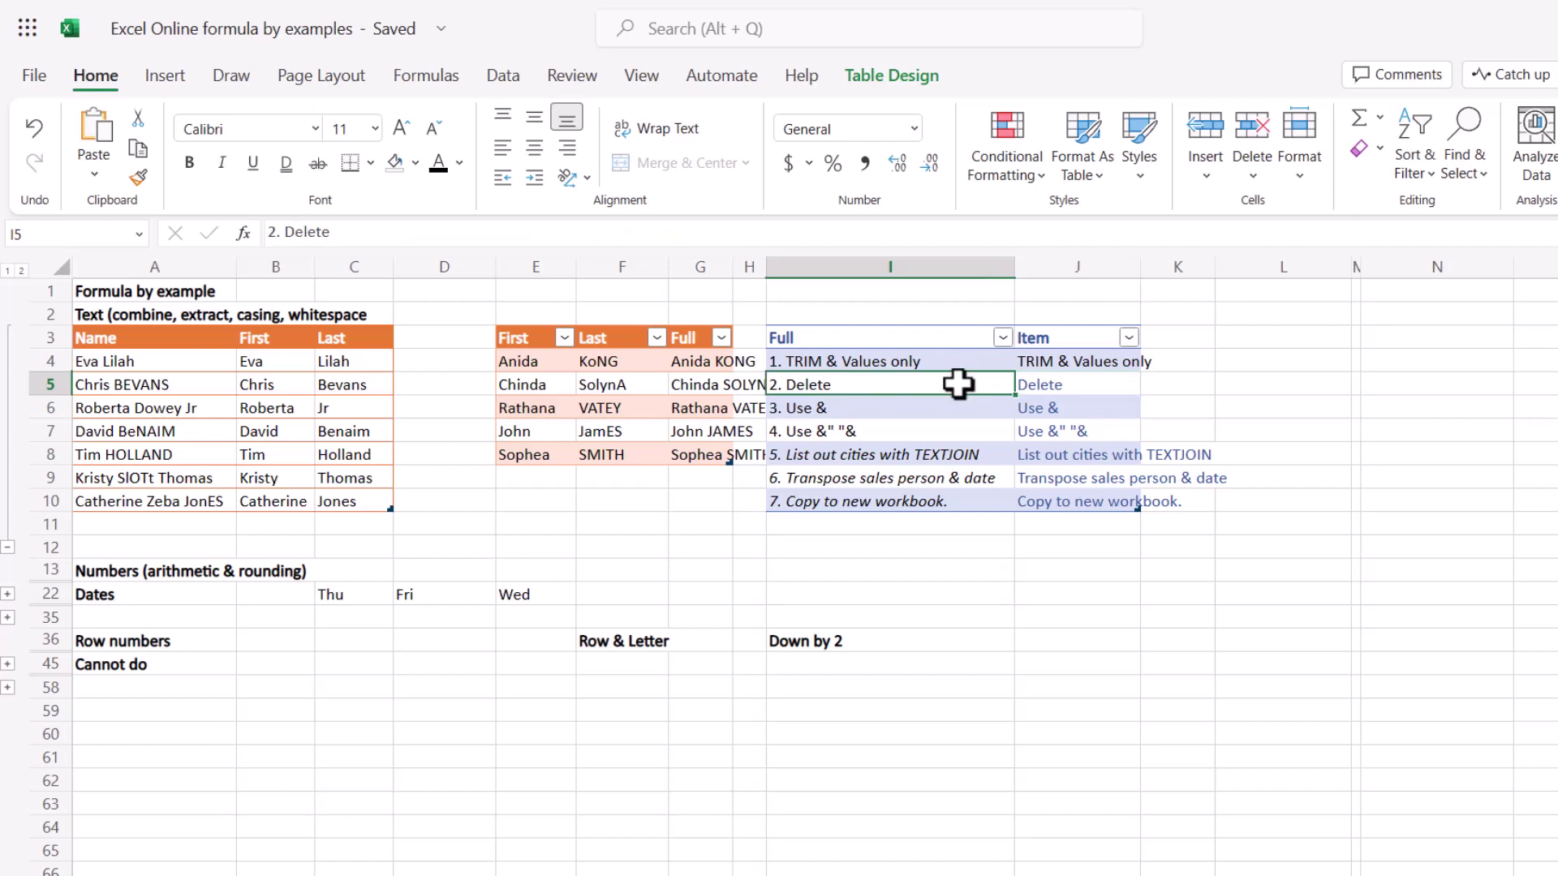
click(892, 84)
click(94, 116)
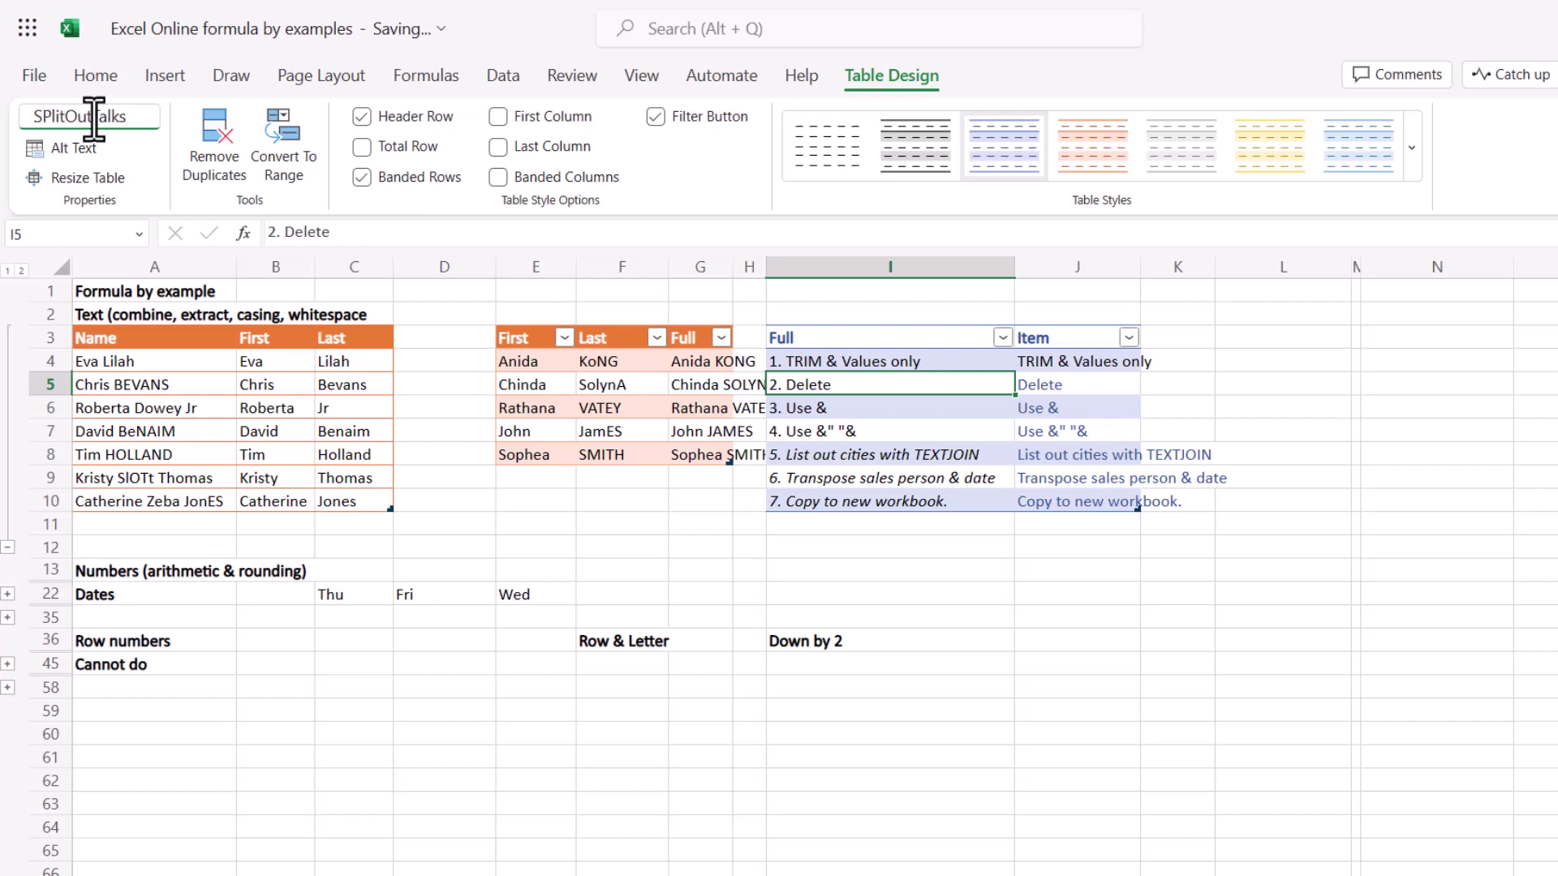
click(96, 120)
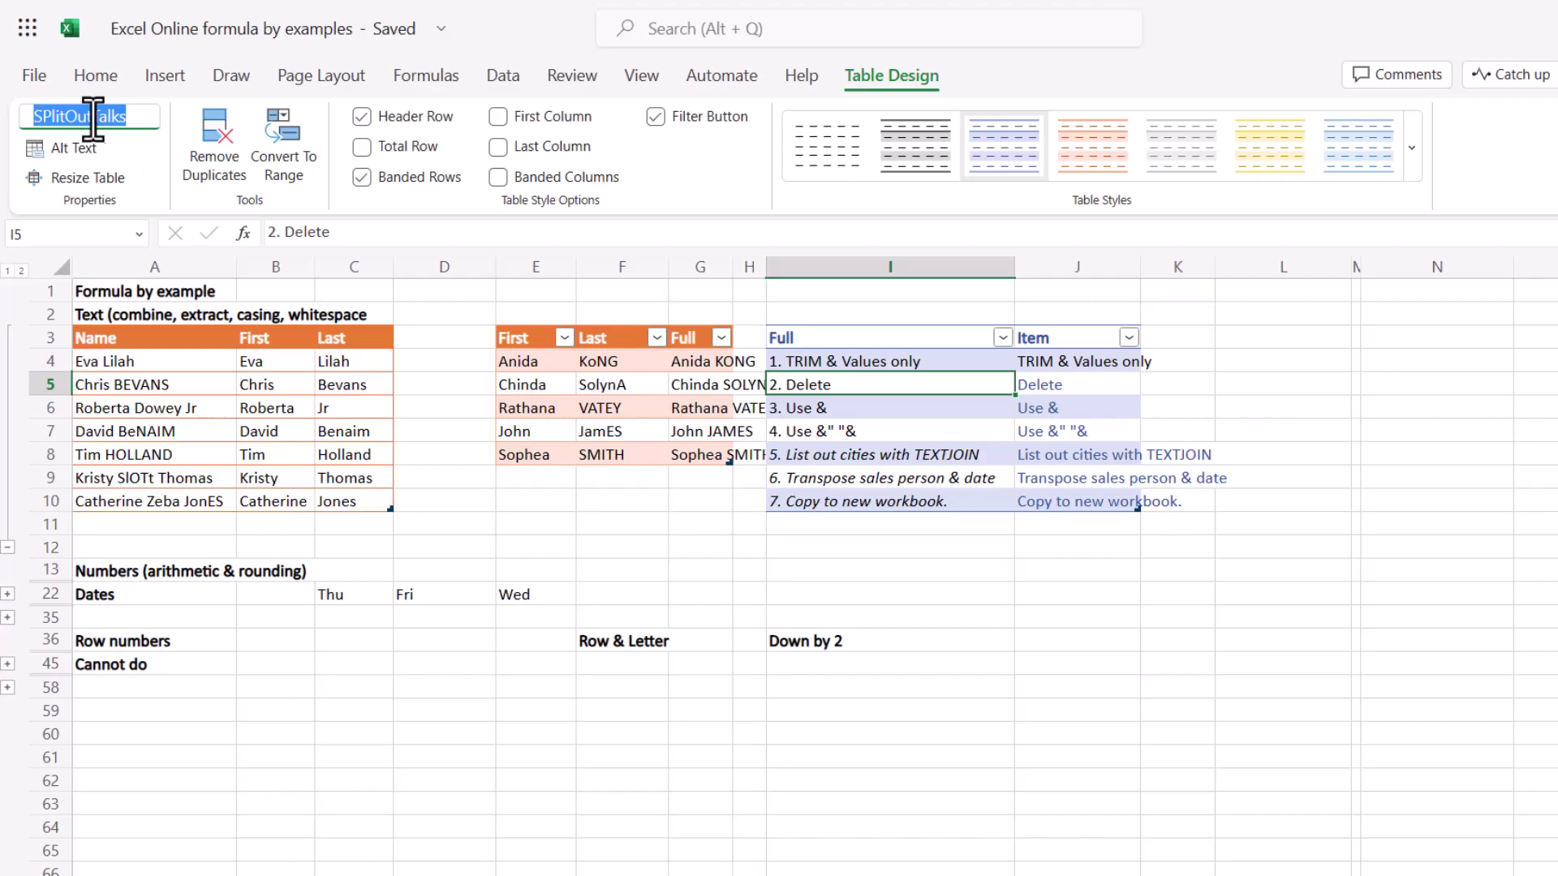
click(94, 120)
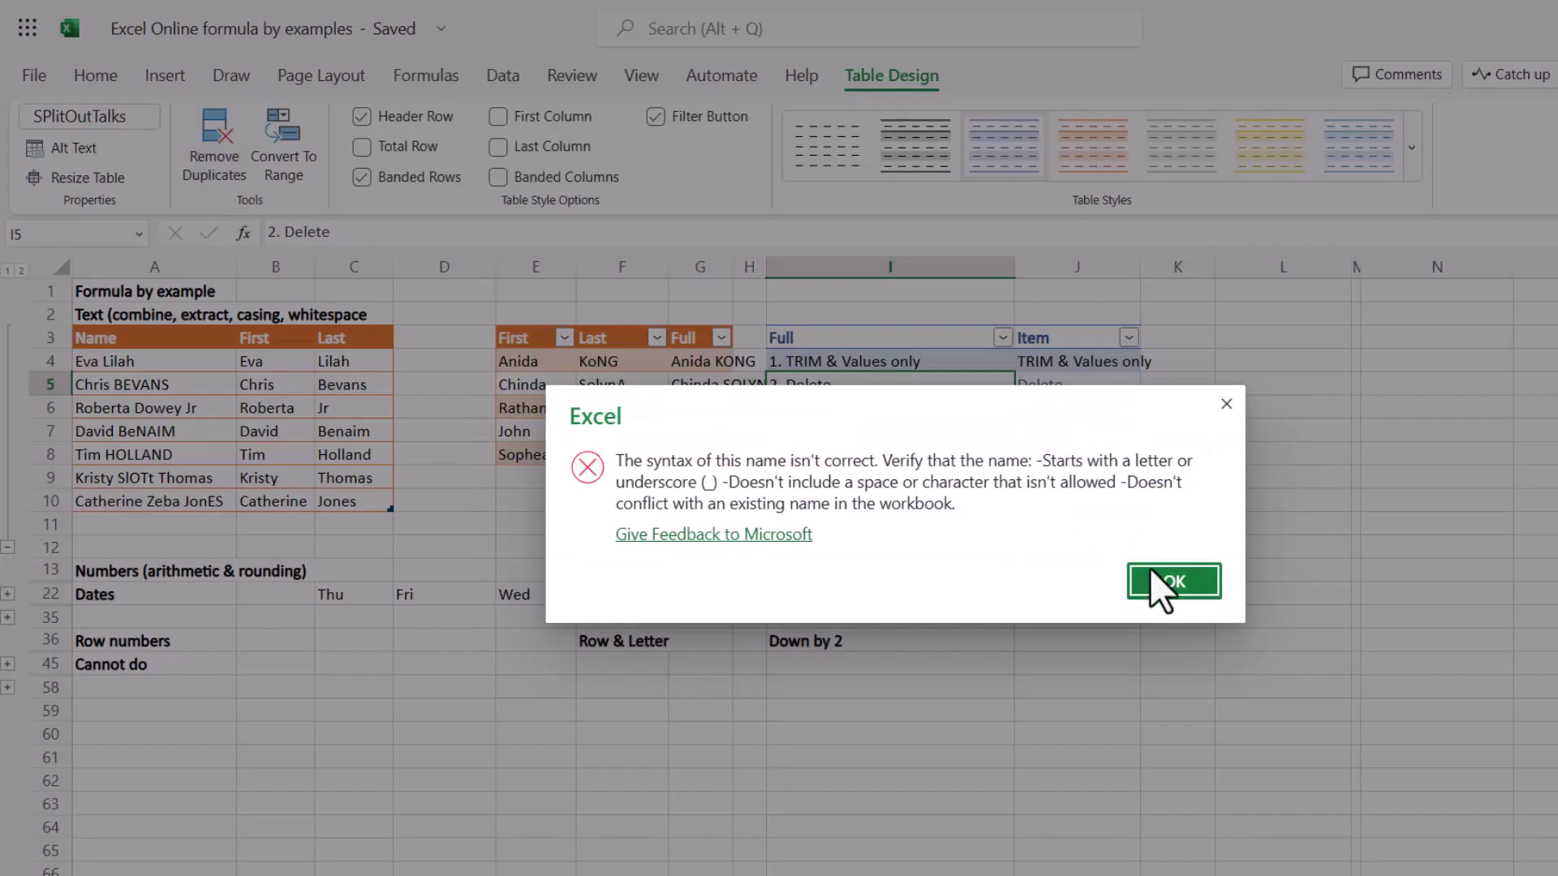
click(1174, 580)
click(491, 519)
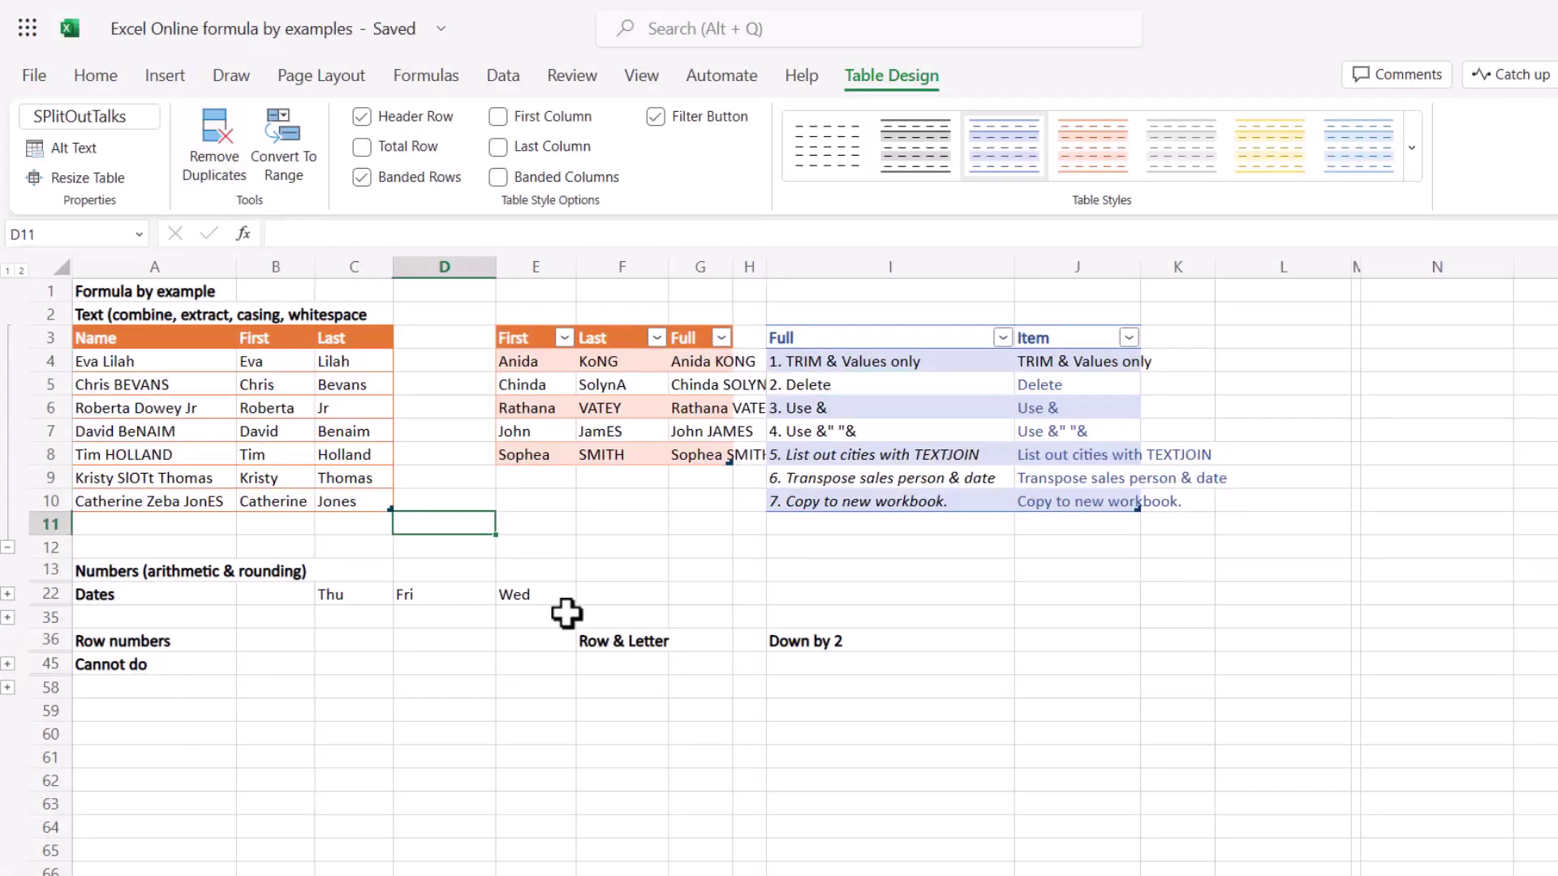
Expand the Numbers rows and fill Multiply from examples 5 and 6 using Flash Fill.
click(1063, 385)
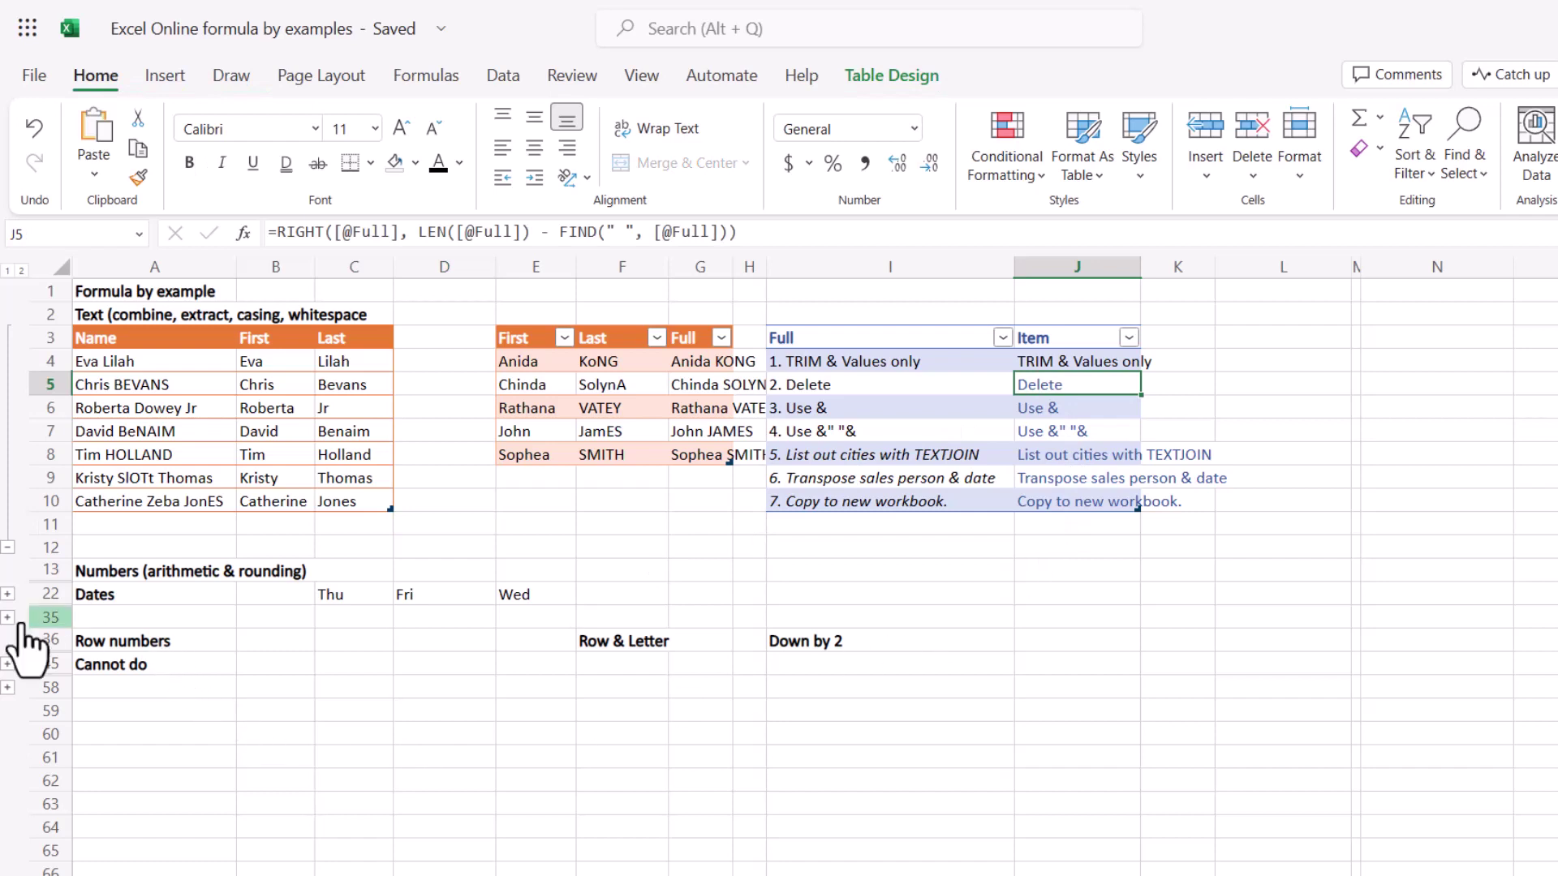
click(8, 594)
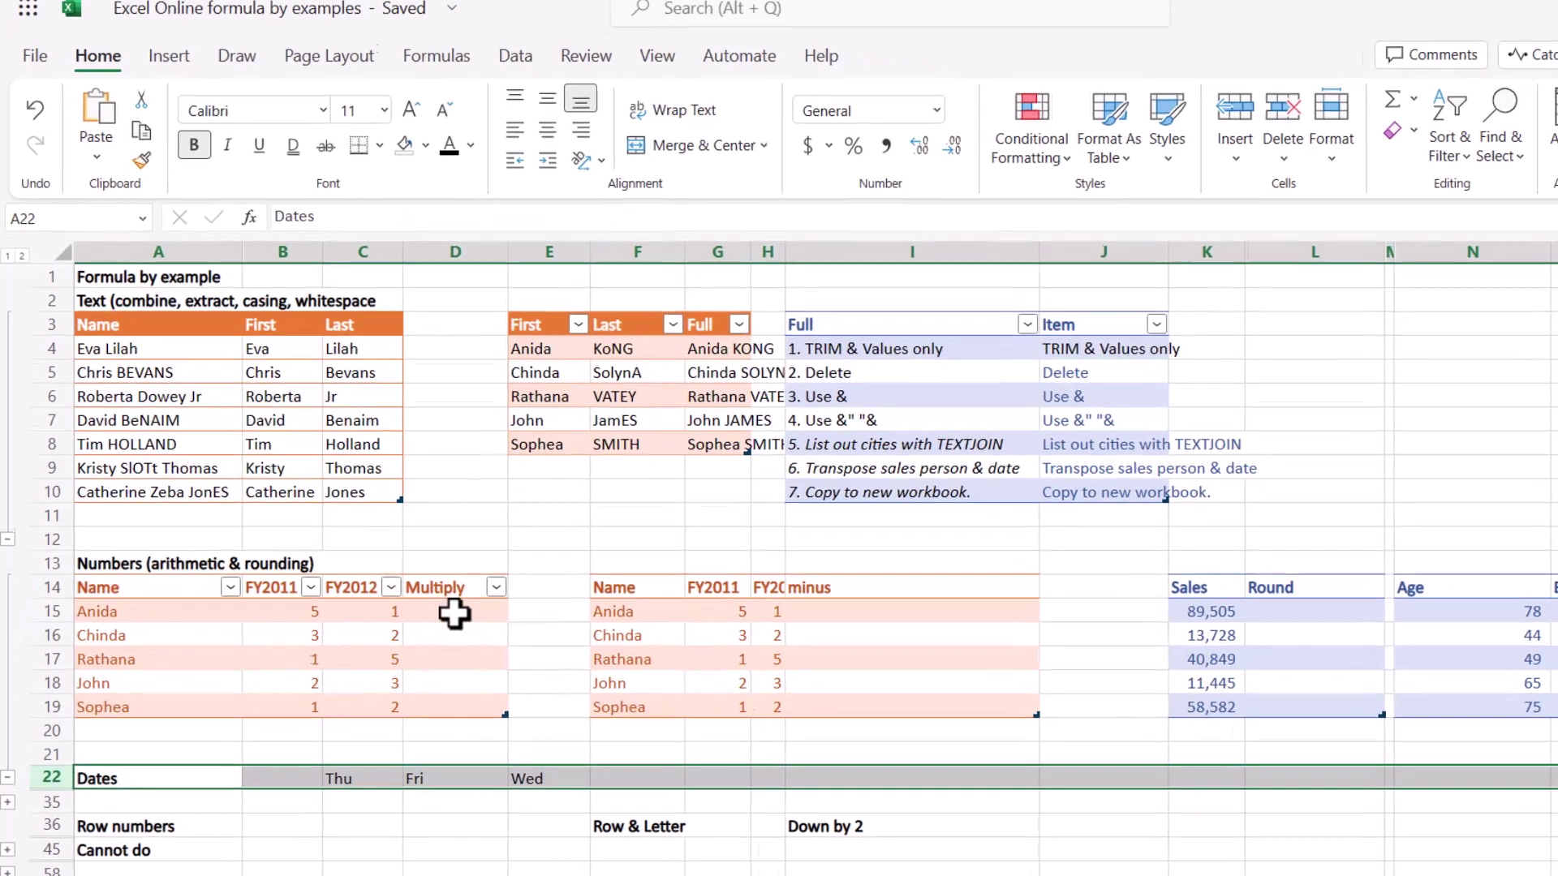
click(444, 617)
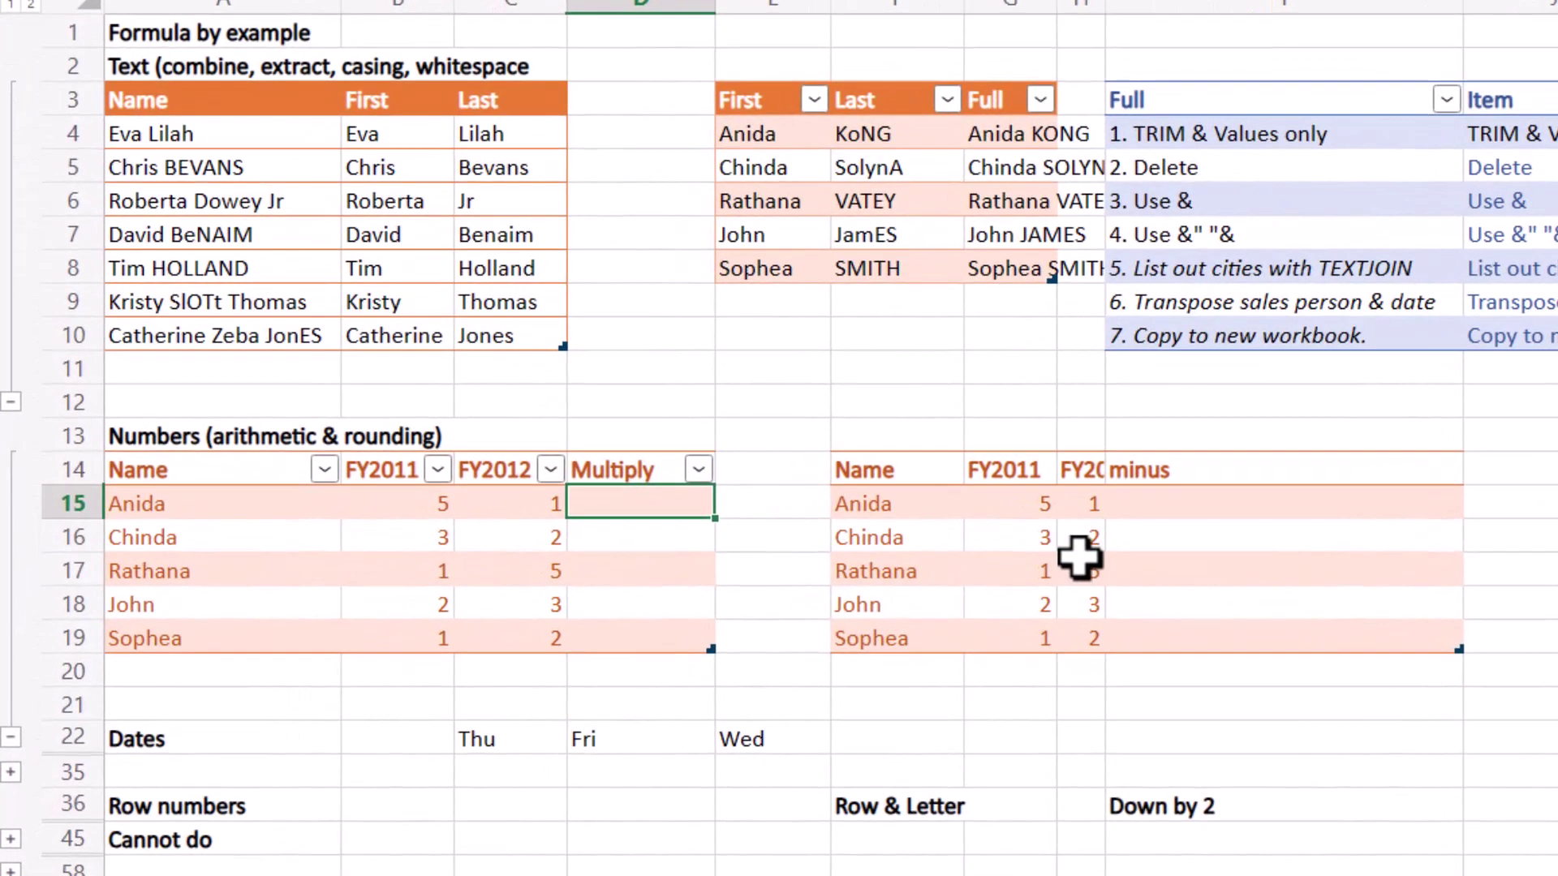
text(5)
key(Return)
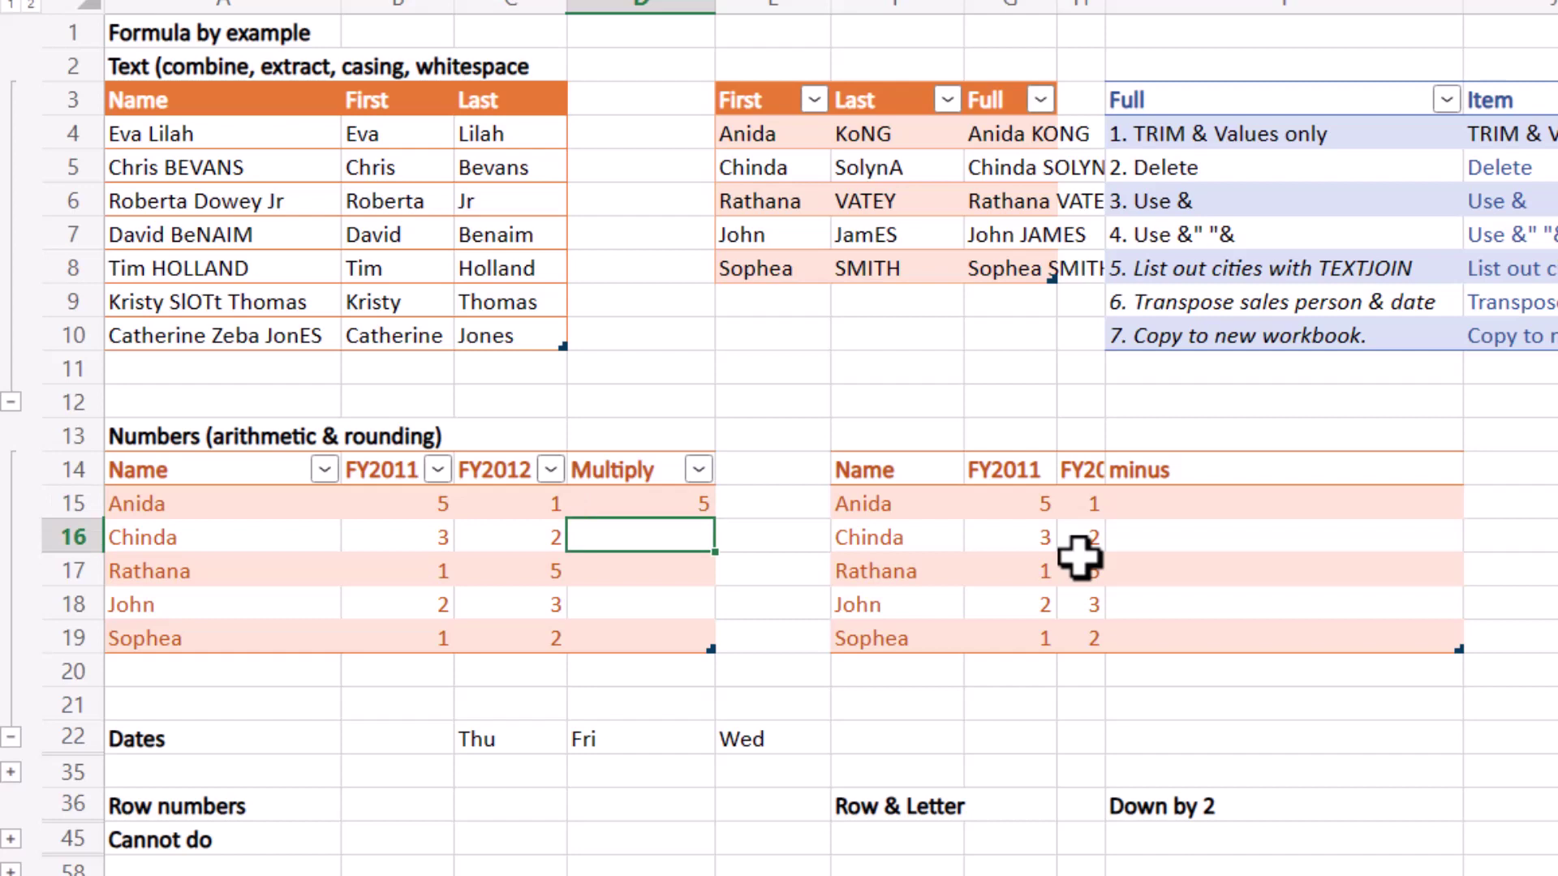
text(5)
text(6)
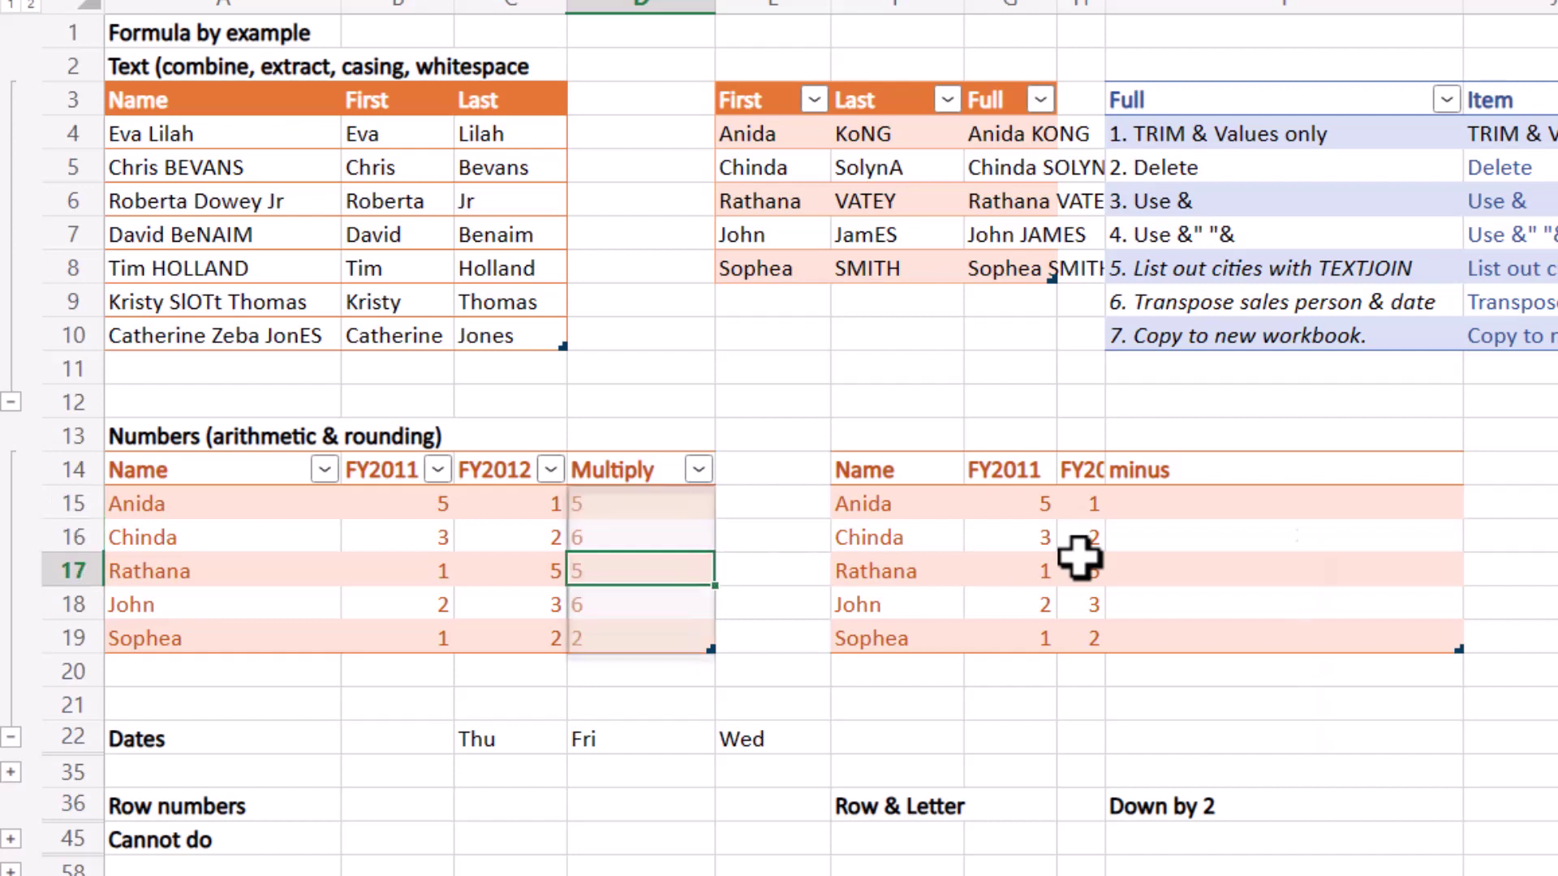
key(Return)
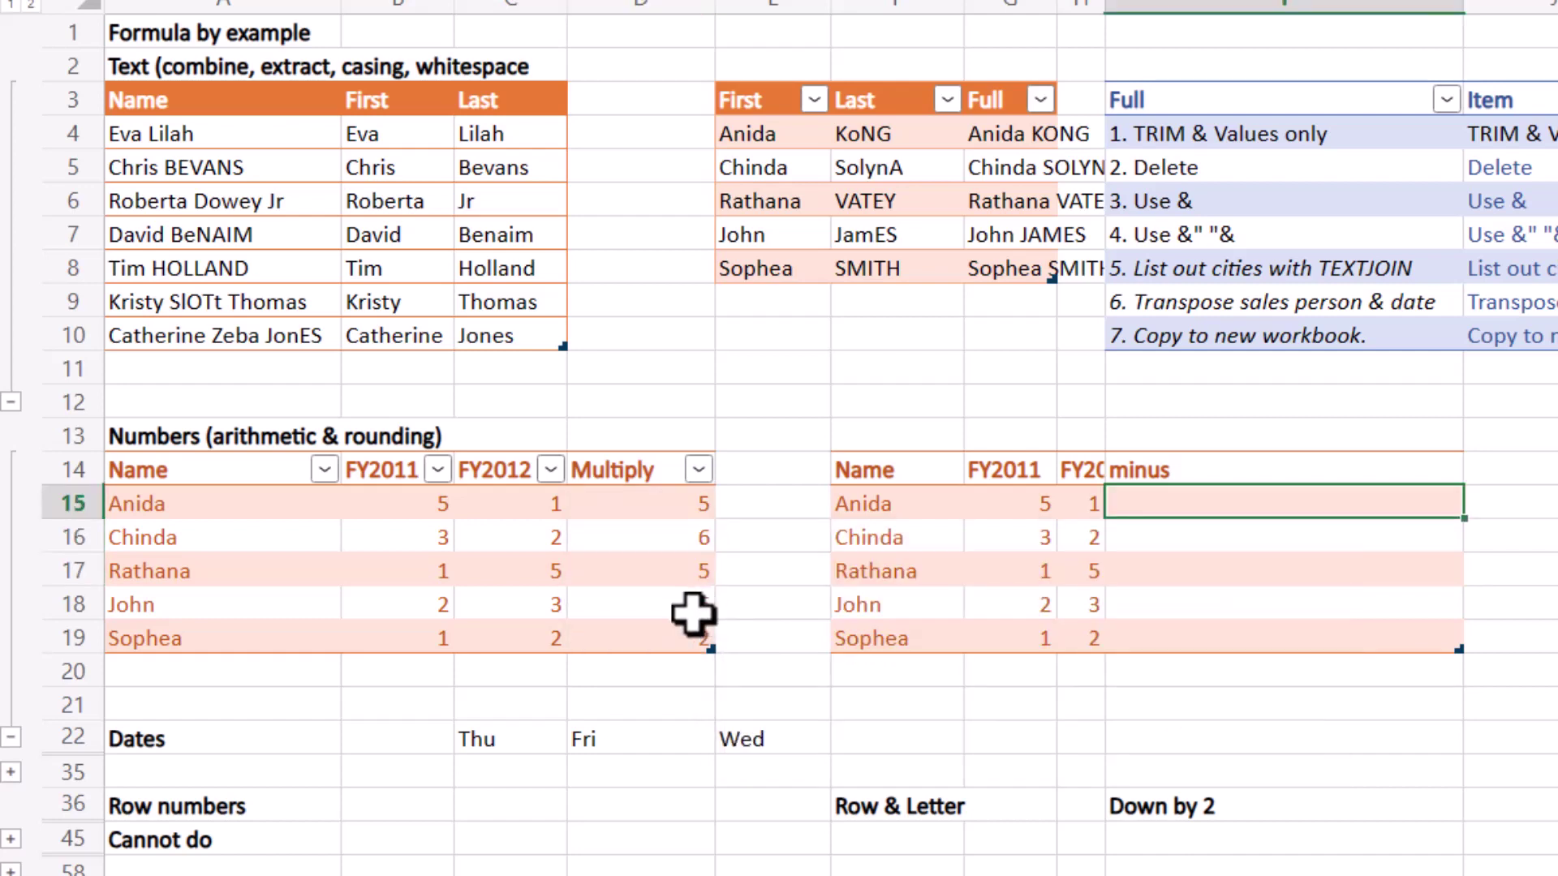
Enter minus examples 4, 1 and -4, then apply the suggested FY2011 minus FY2012 formula.
text(4)
key(Return)
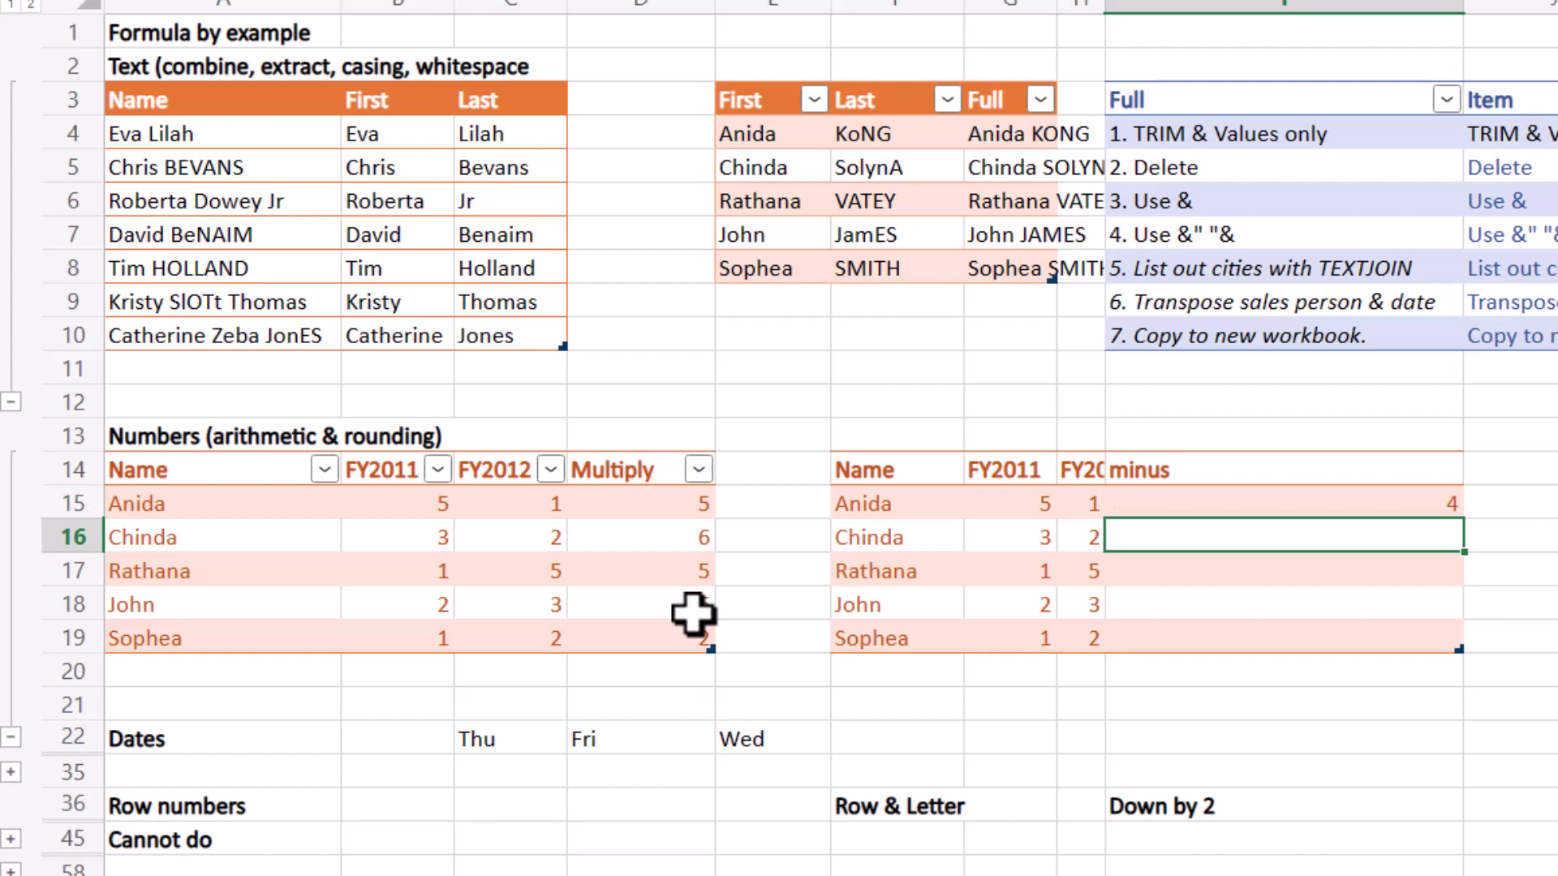
text(1)
key(Return)
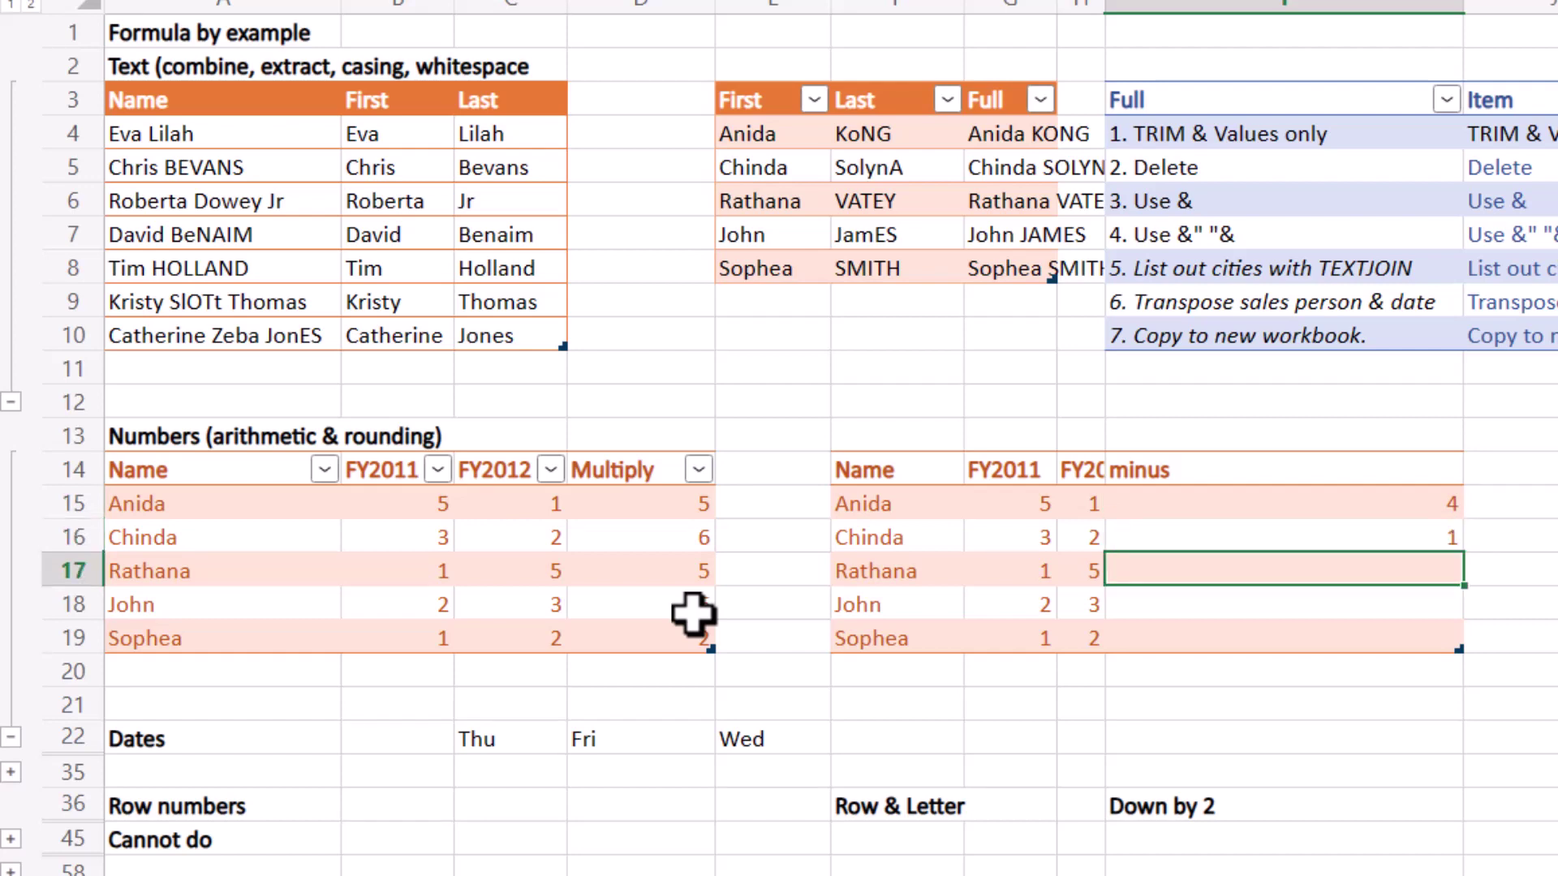
text(-4)
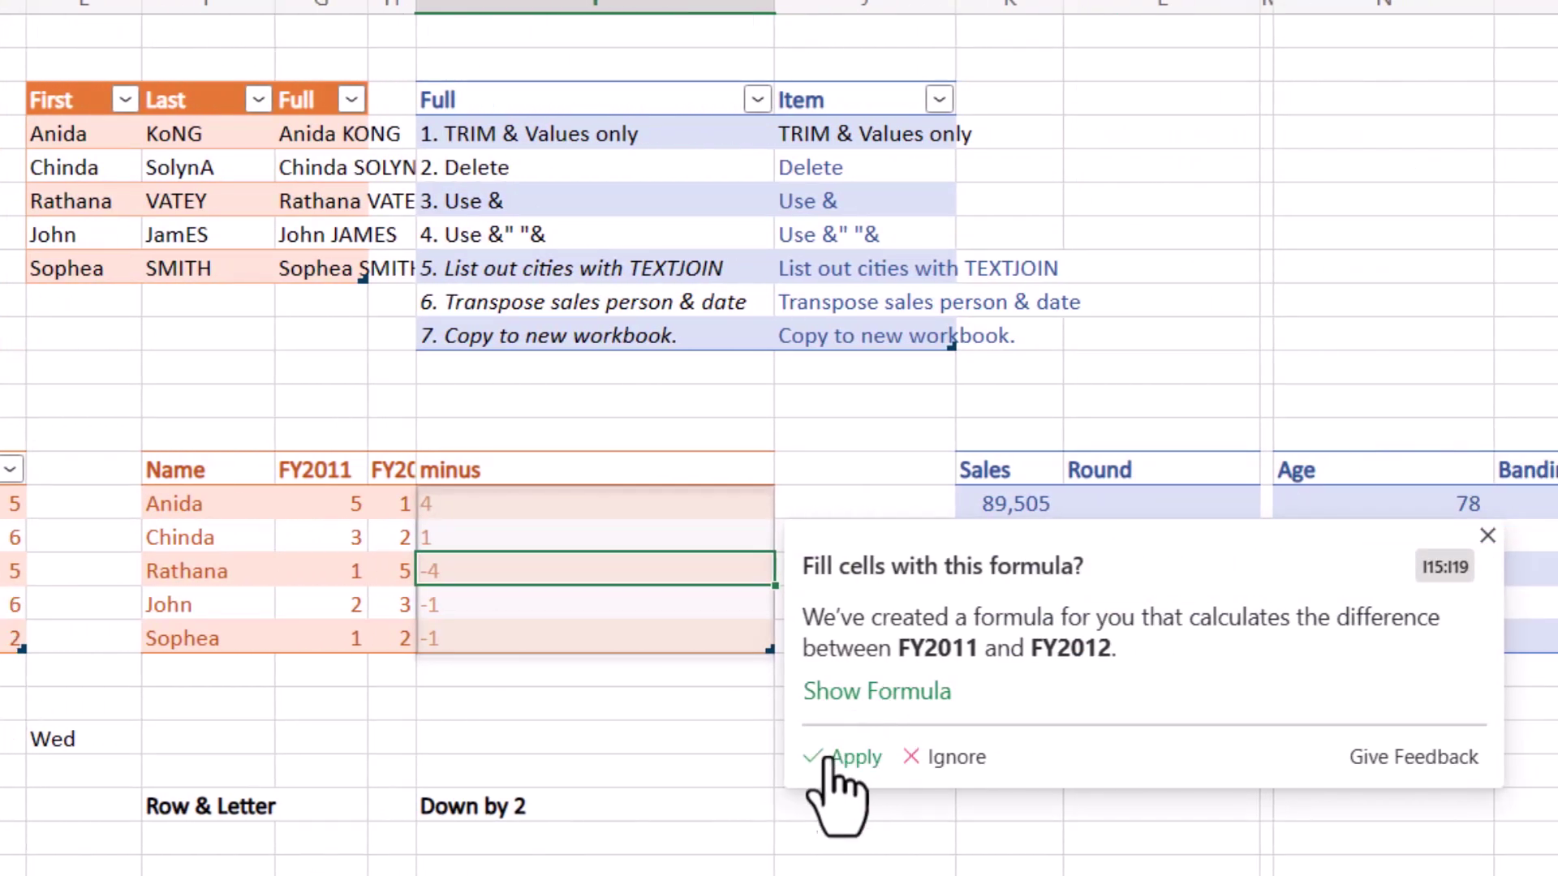
click(848, 758)
click(1144, 506)
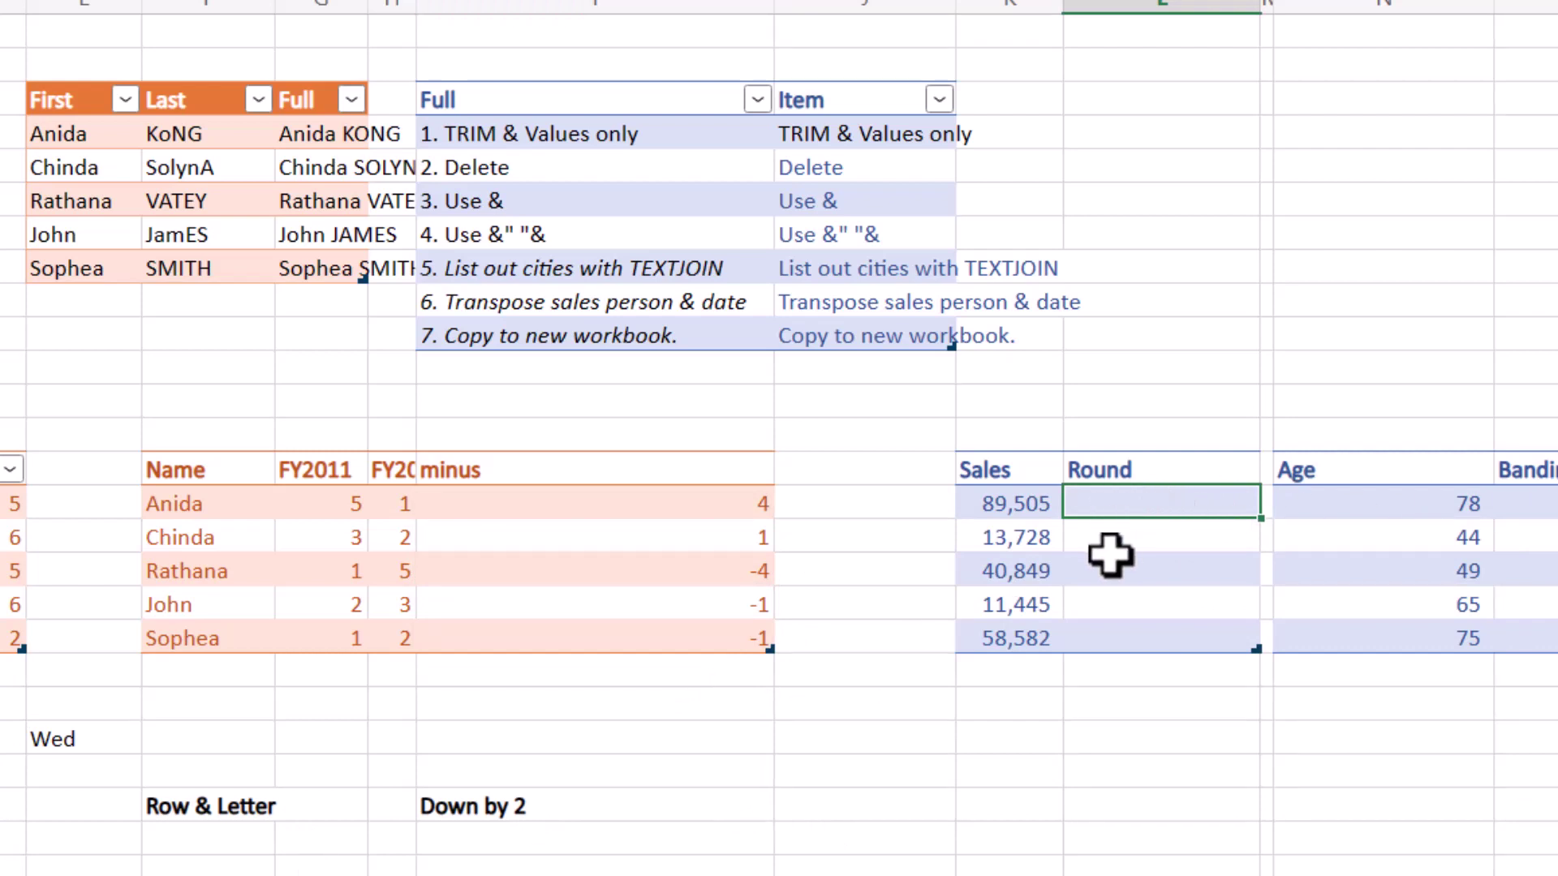
Enter rounded examples 90000 and 14000, then apply the suggested ROUND formula to the Round column.
key(Return)
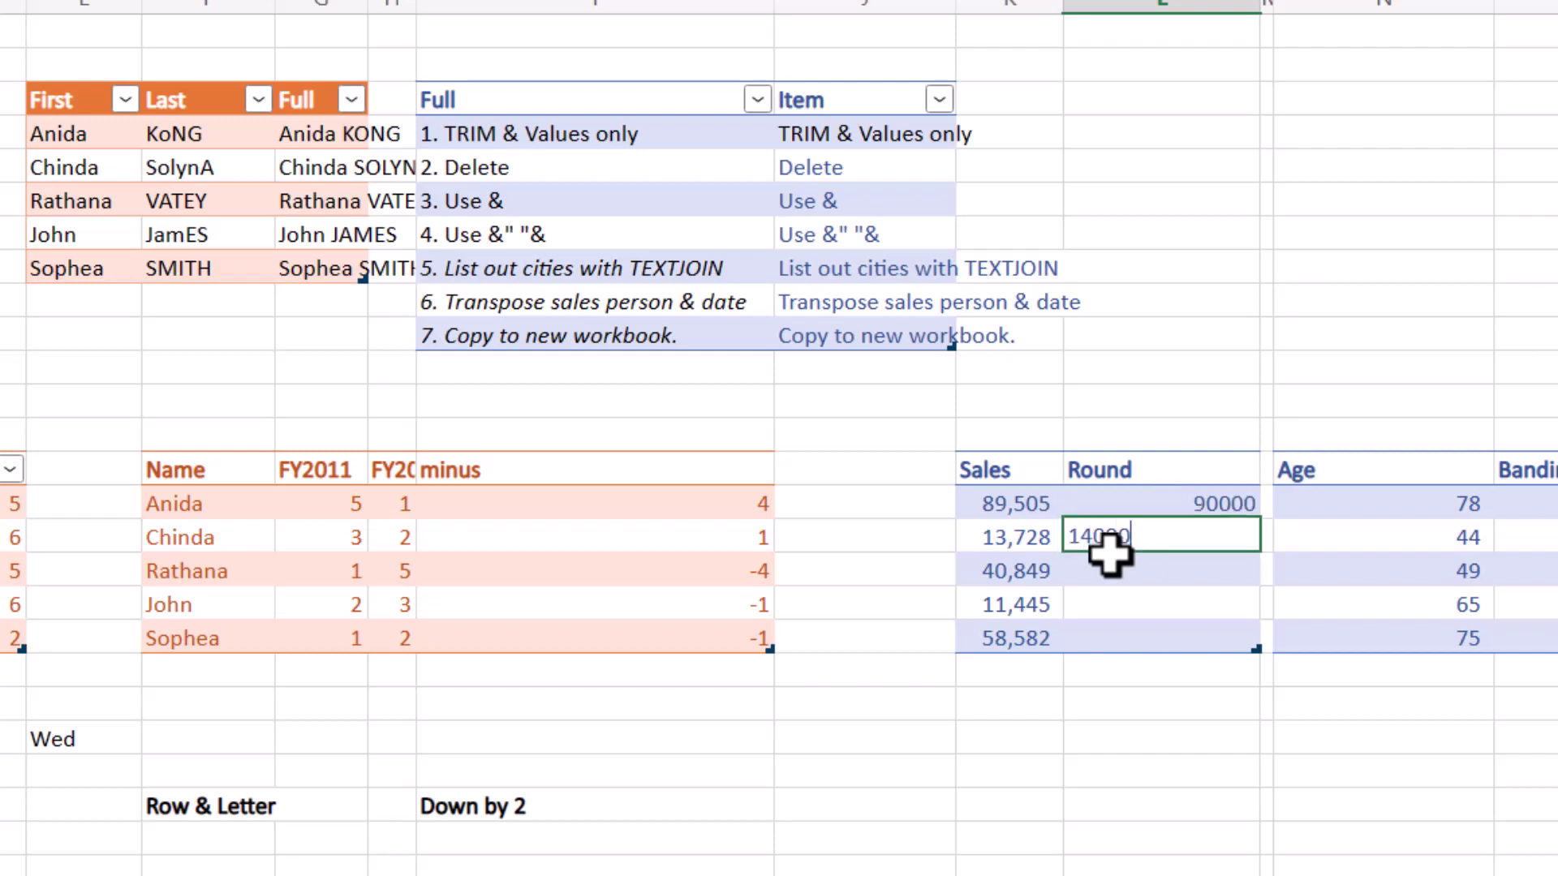
key(Return)
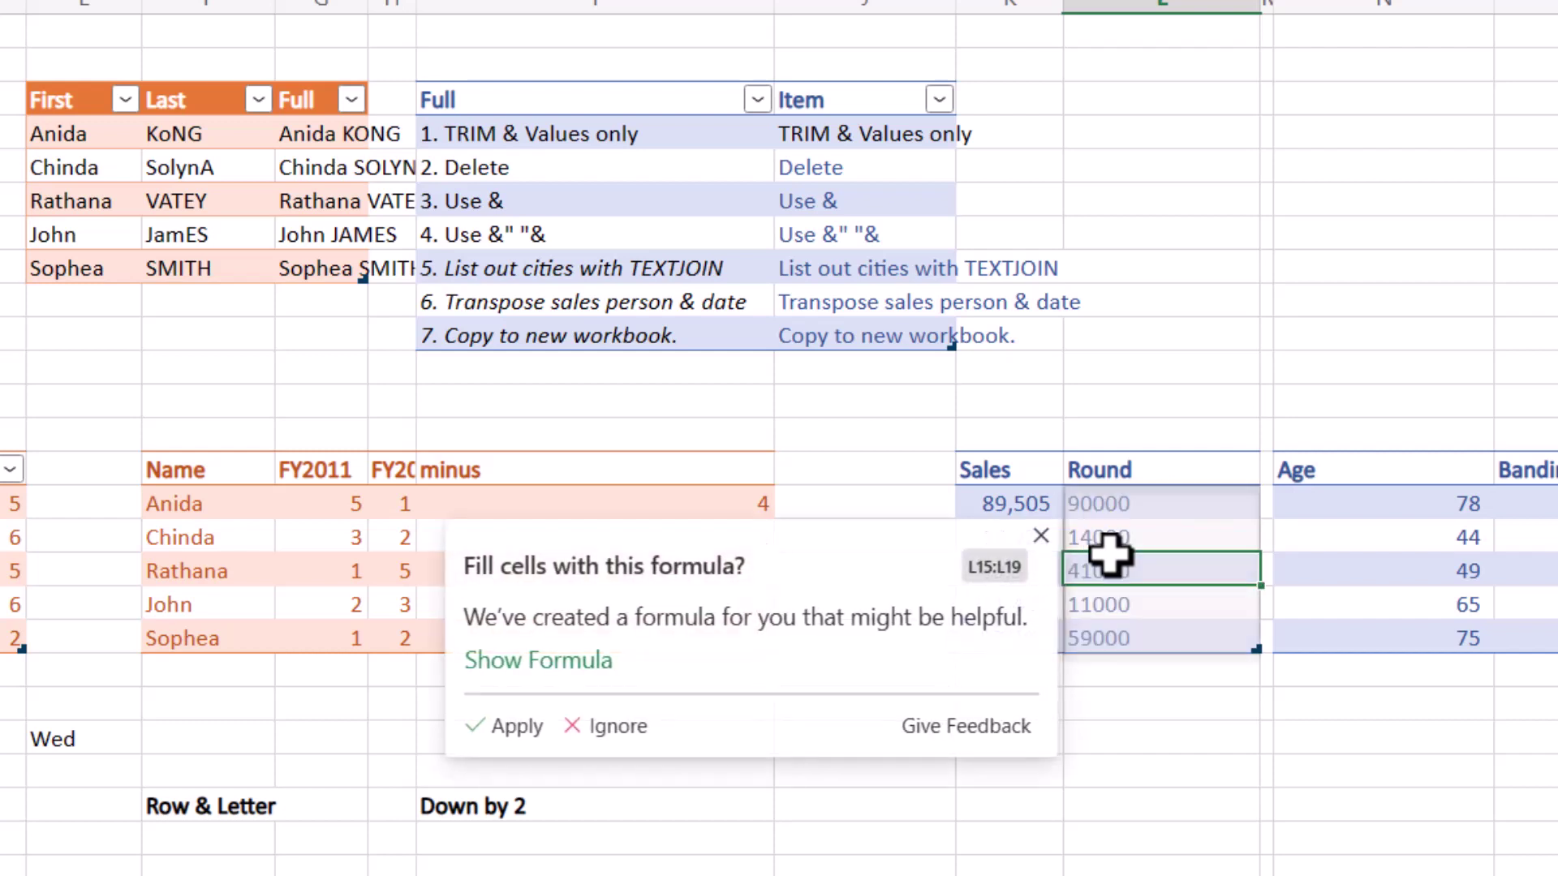
click(503, 664)
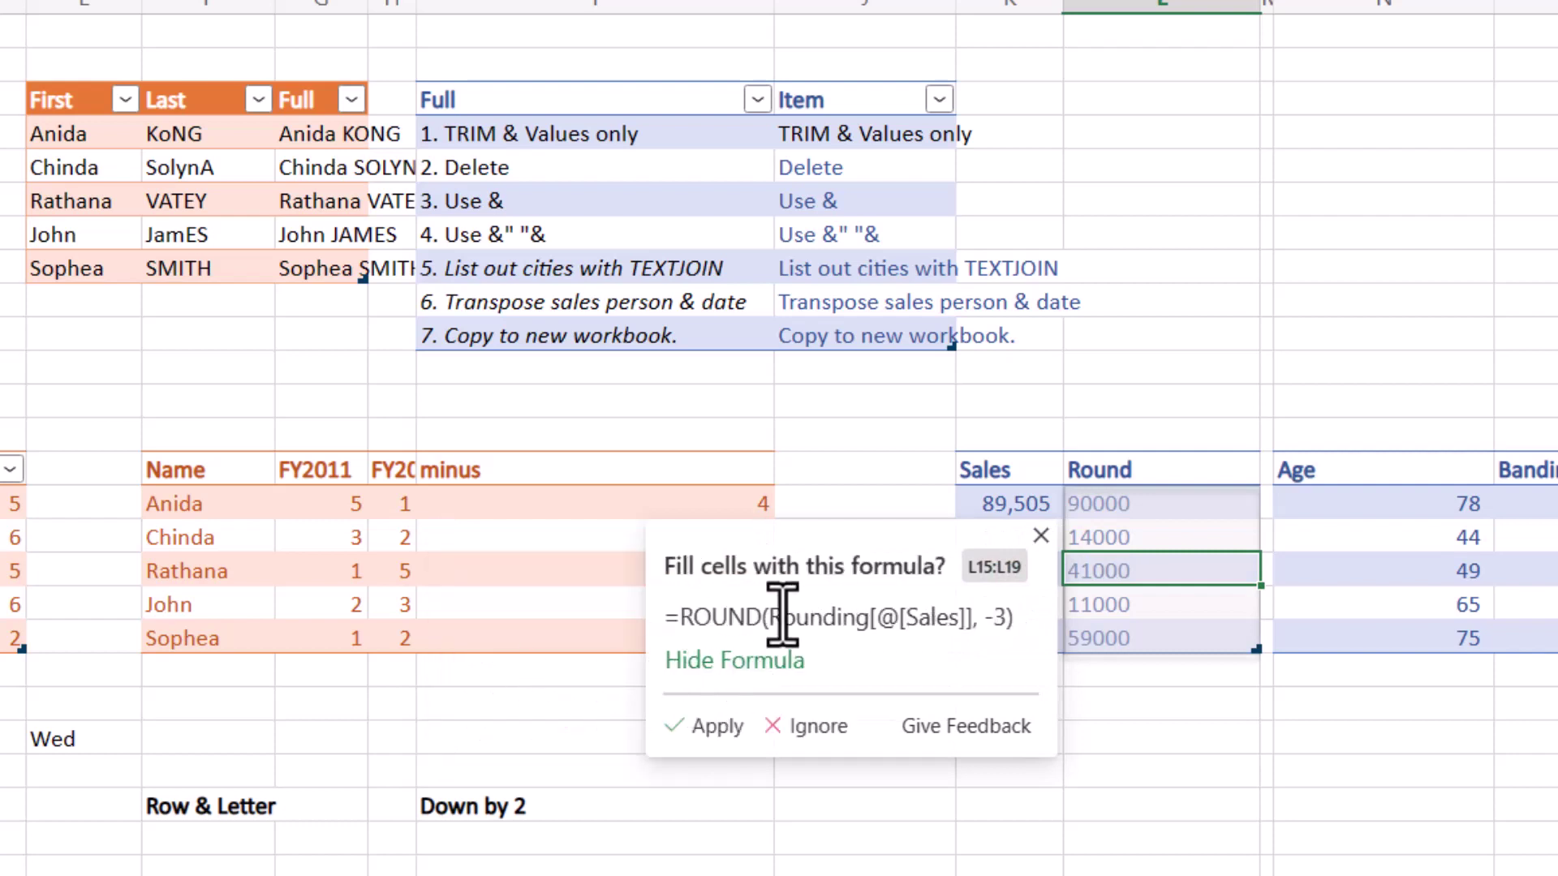
click(705, 727)
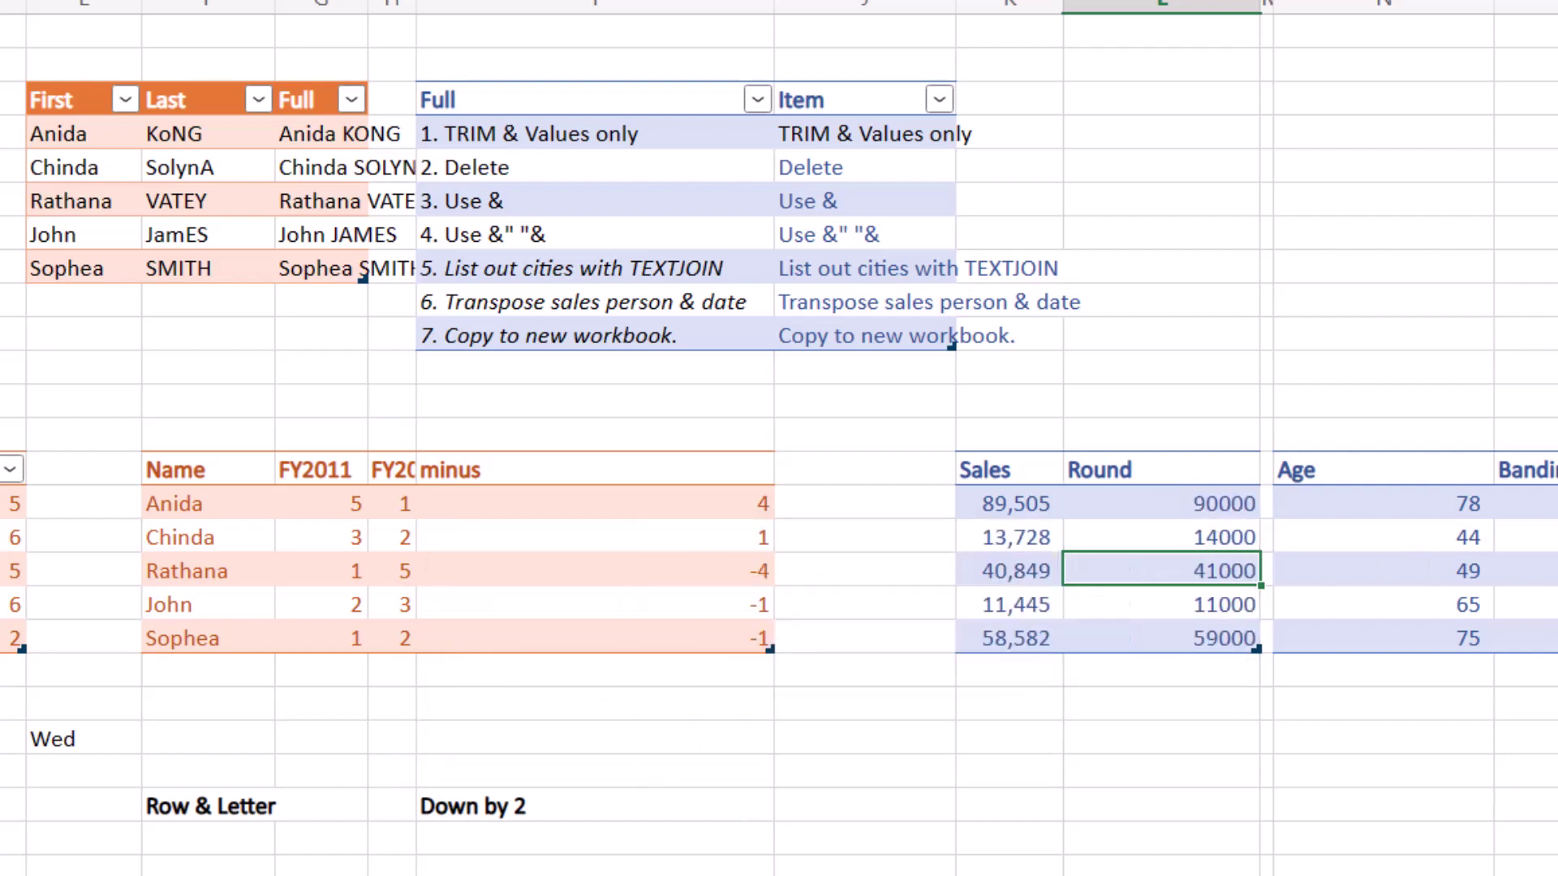
click(1525, 504)
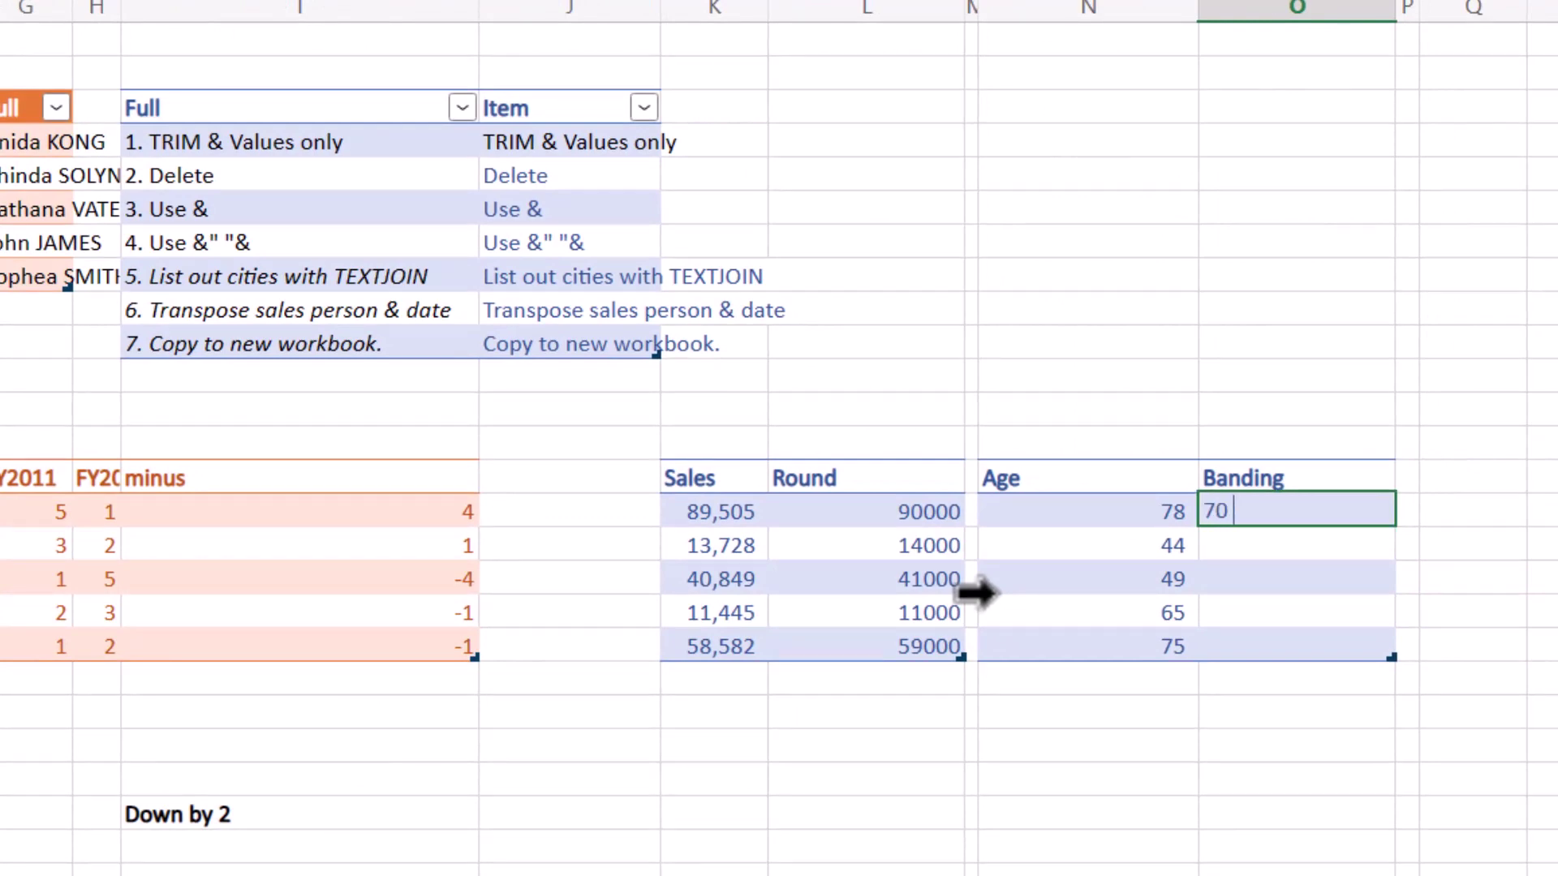
Enter band examples '70 to 80' and '40 to 50', then apply the suggested TEXT/ROUNDDOWN formula.
key(Return)
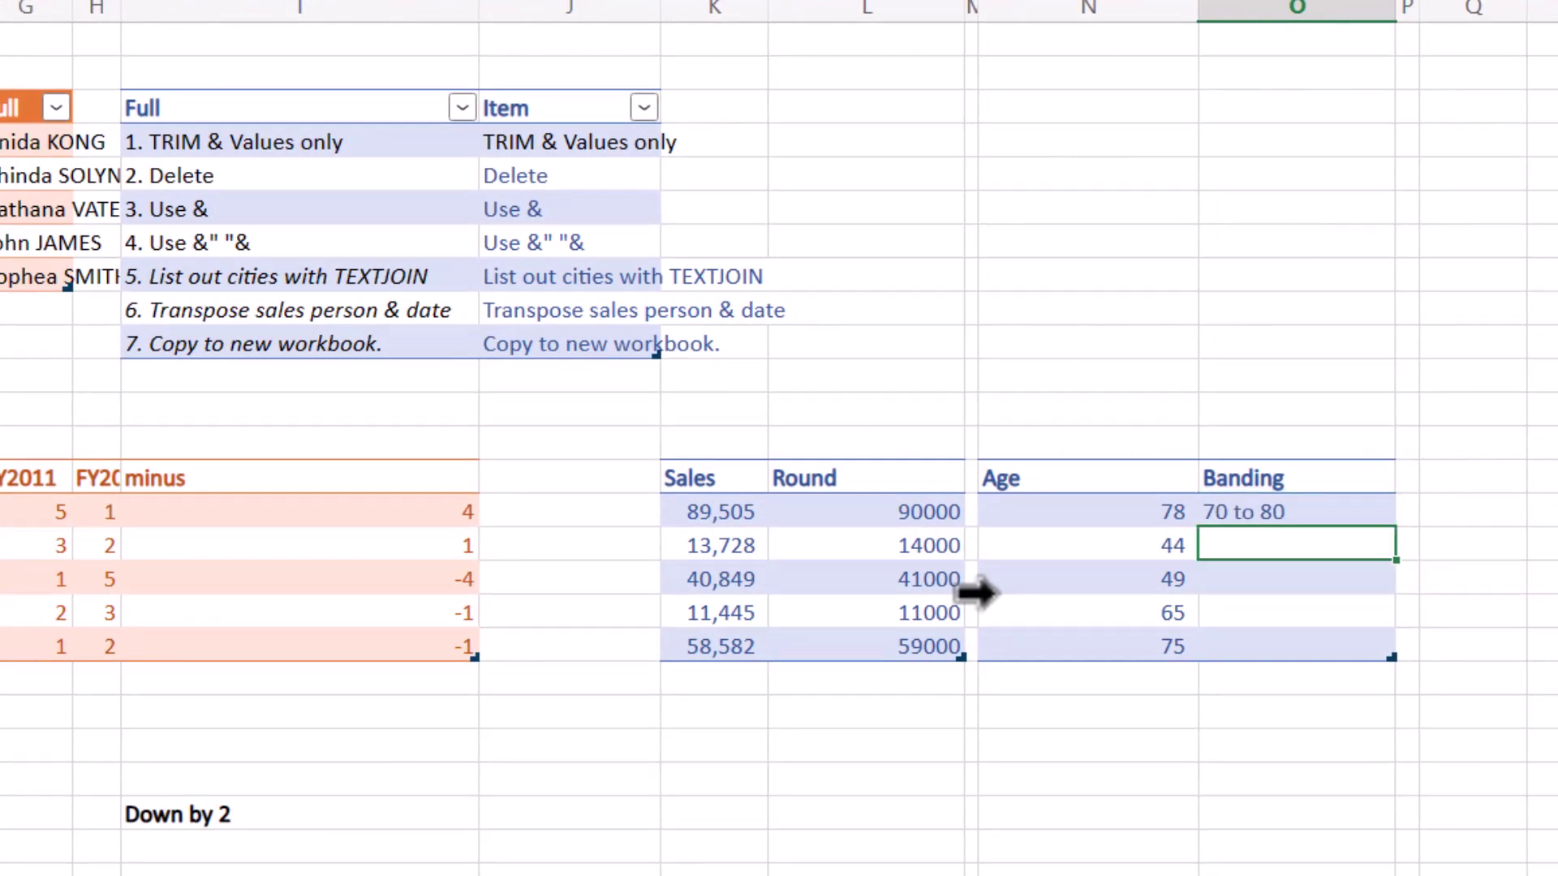
text(40 to 5)
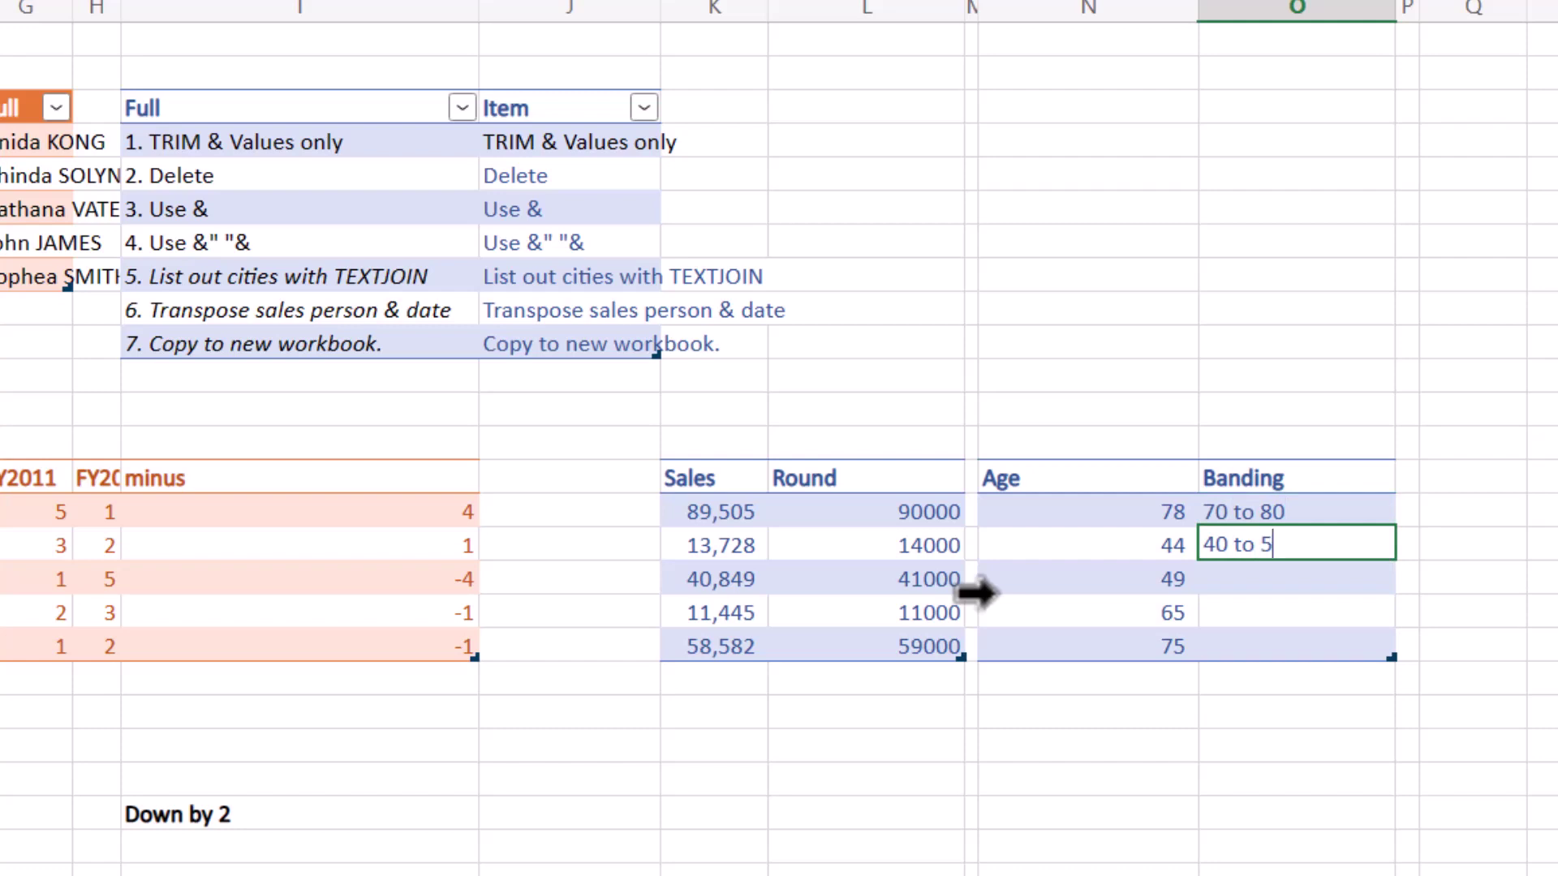
text(0)
key(Return)
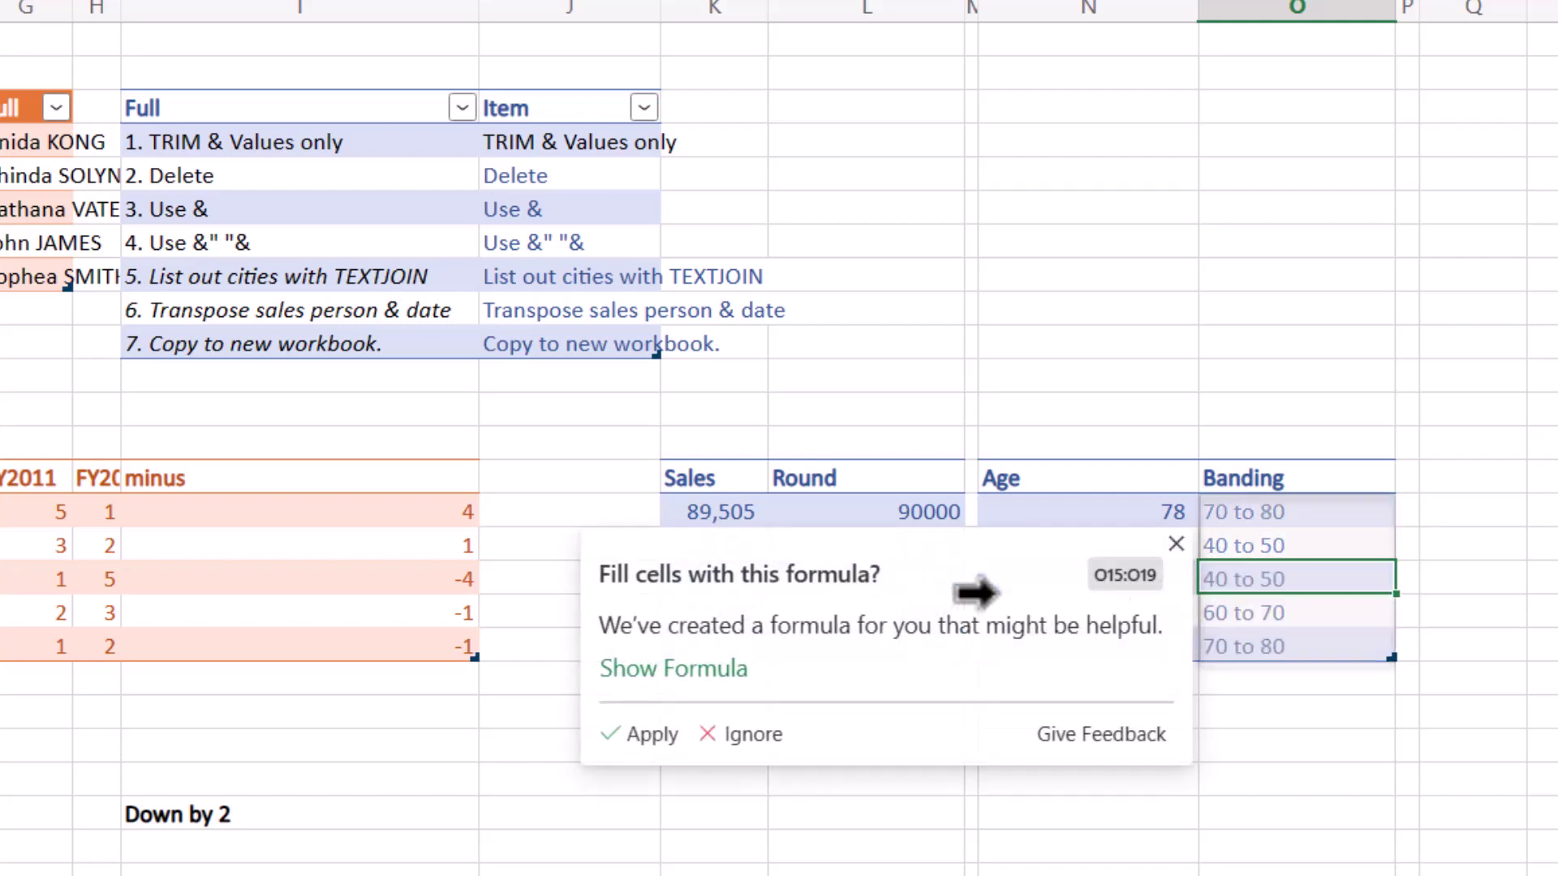
click(704, 669)
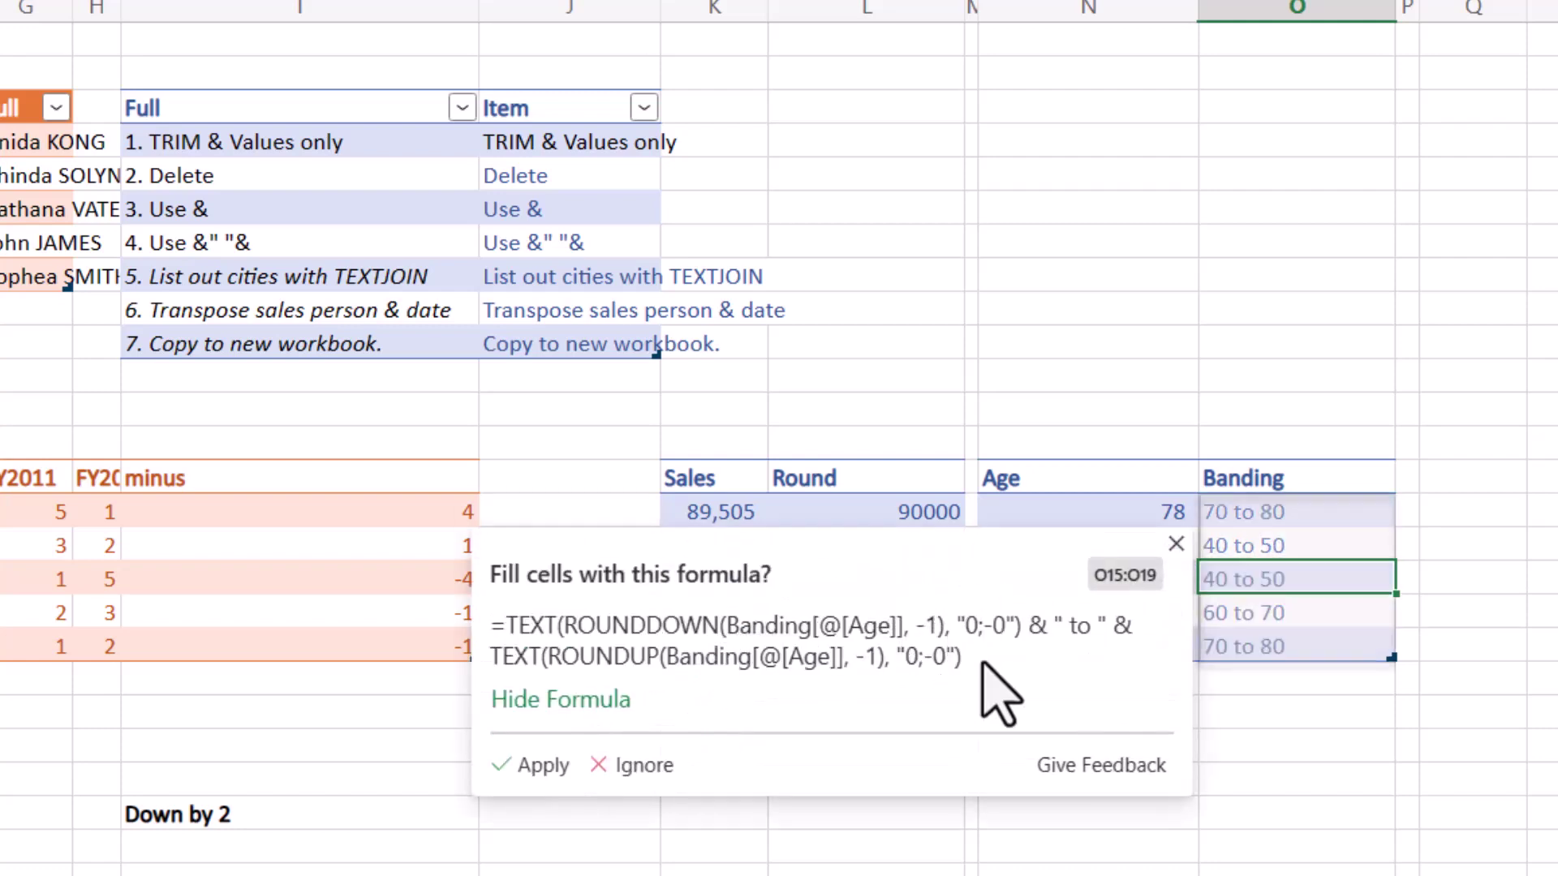
mouse_move(981, 661)
mouse_down()
mouse_move(487, 626)
mouse_move(568, 649)
mouse_move(999, 672)
mouse_up()
click(535, 767)
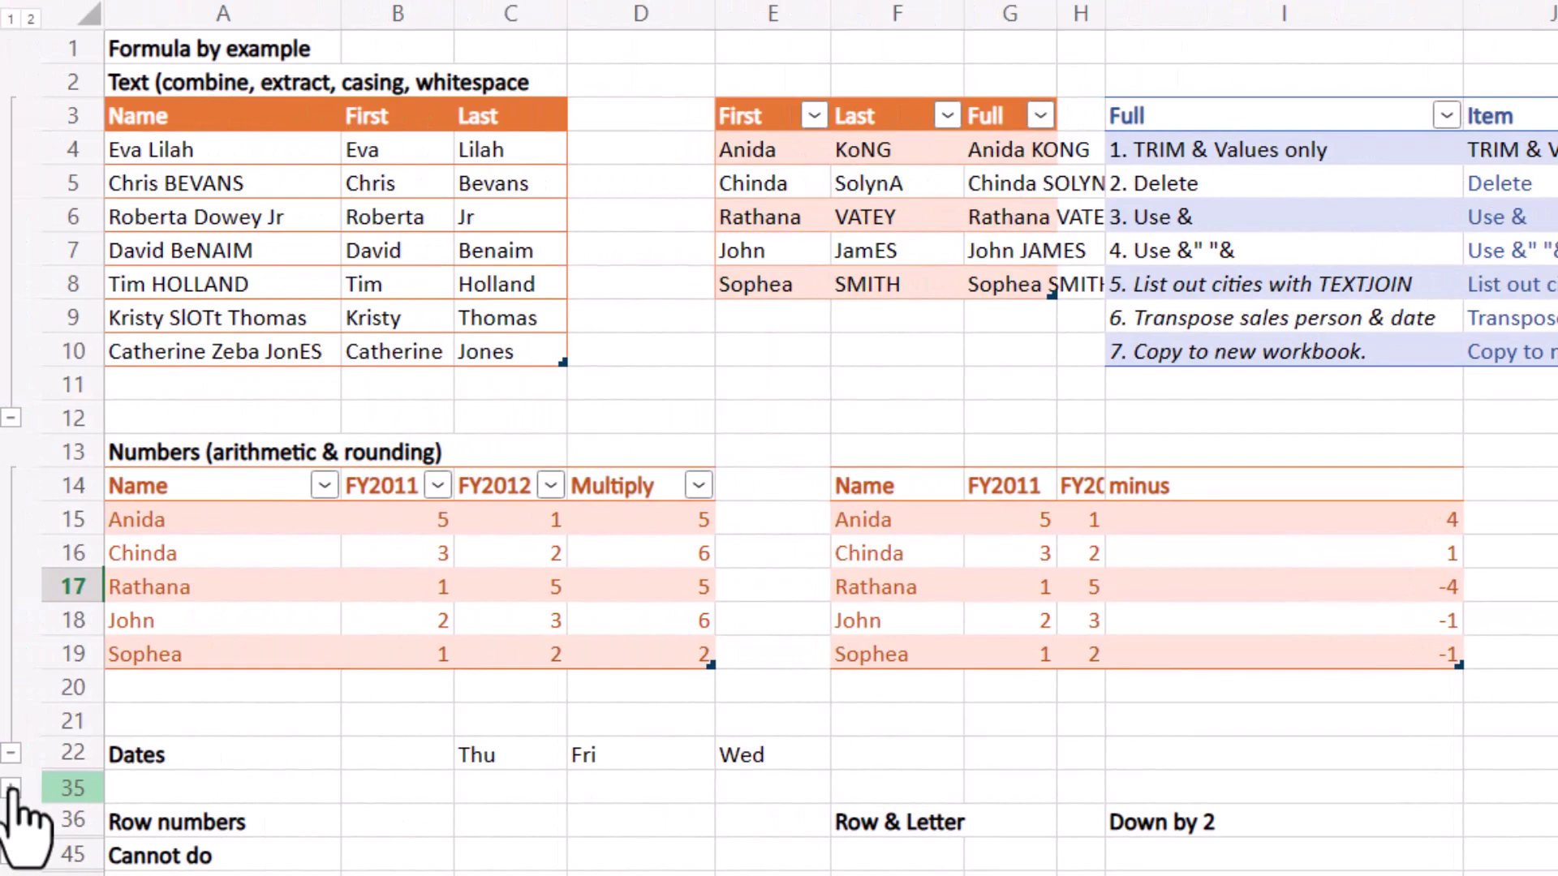
Expand Dates and fill Weekday with the suggested TEXT "ddd" formula from examples Thu, Fri, Wed.
click(11, 787)
scroll(372, 706, down, 7)
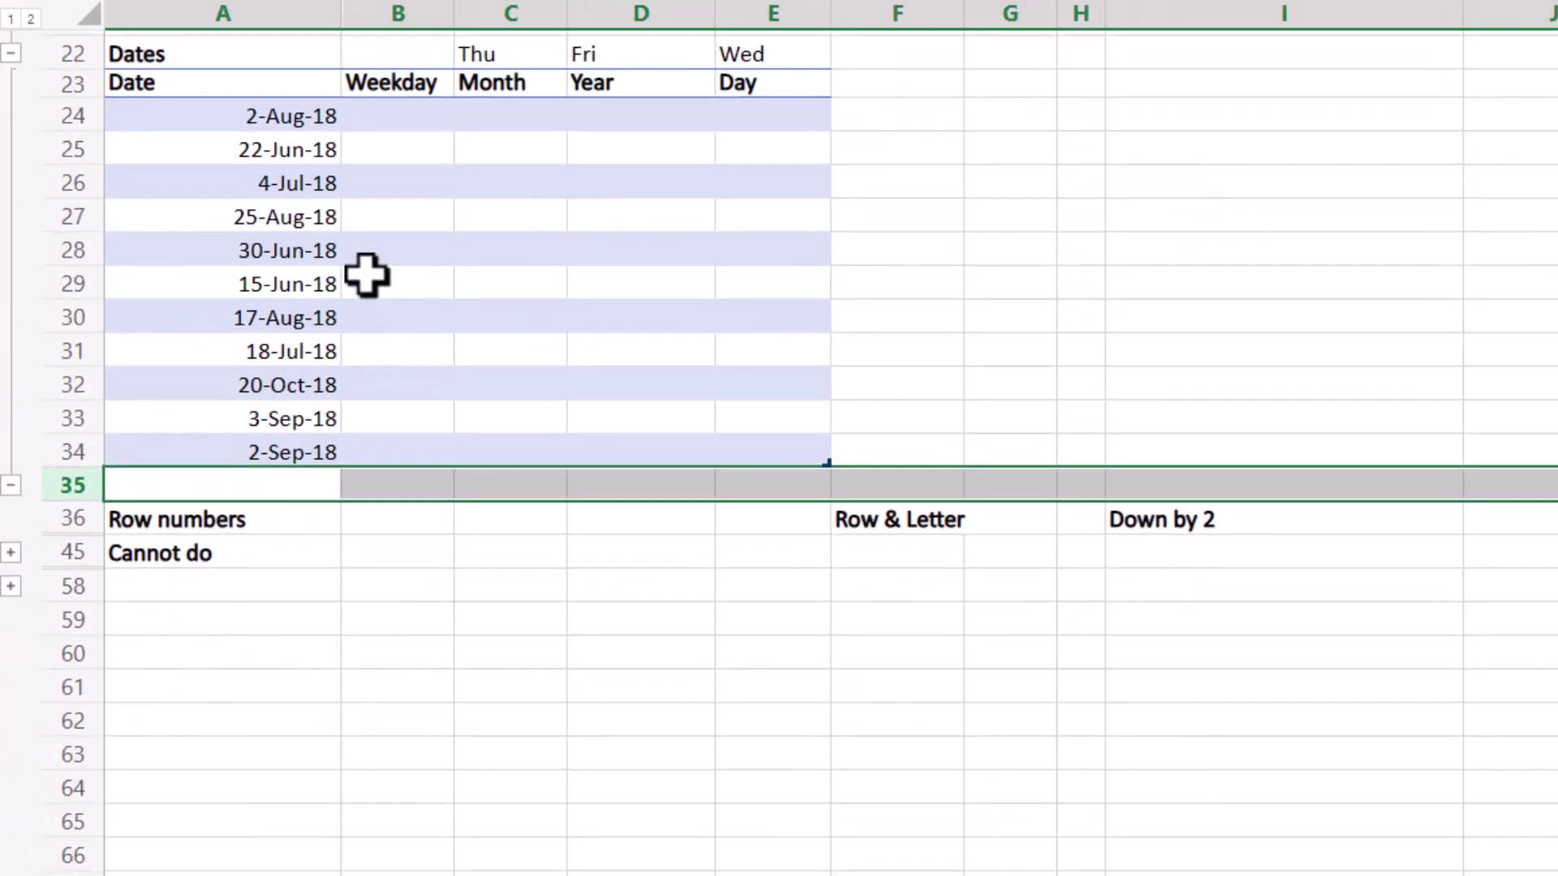
click(414, 114)
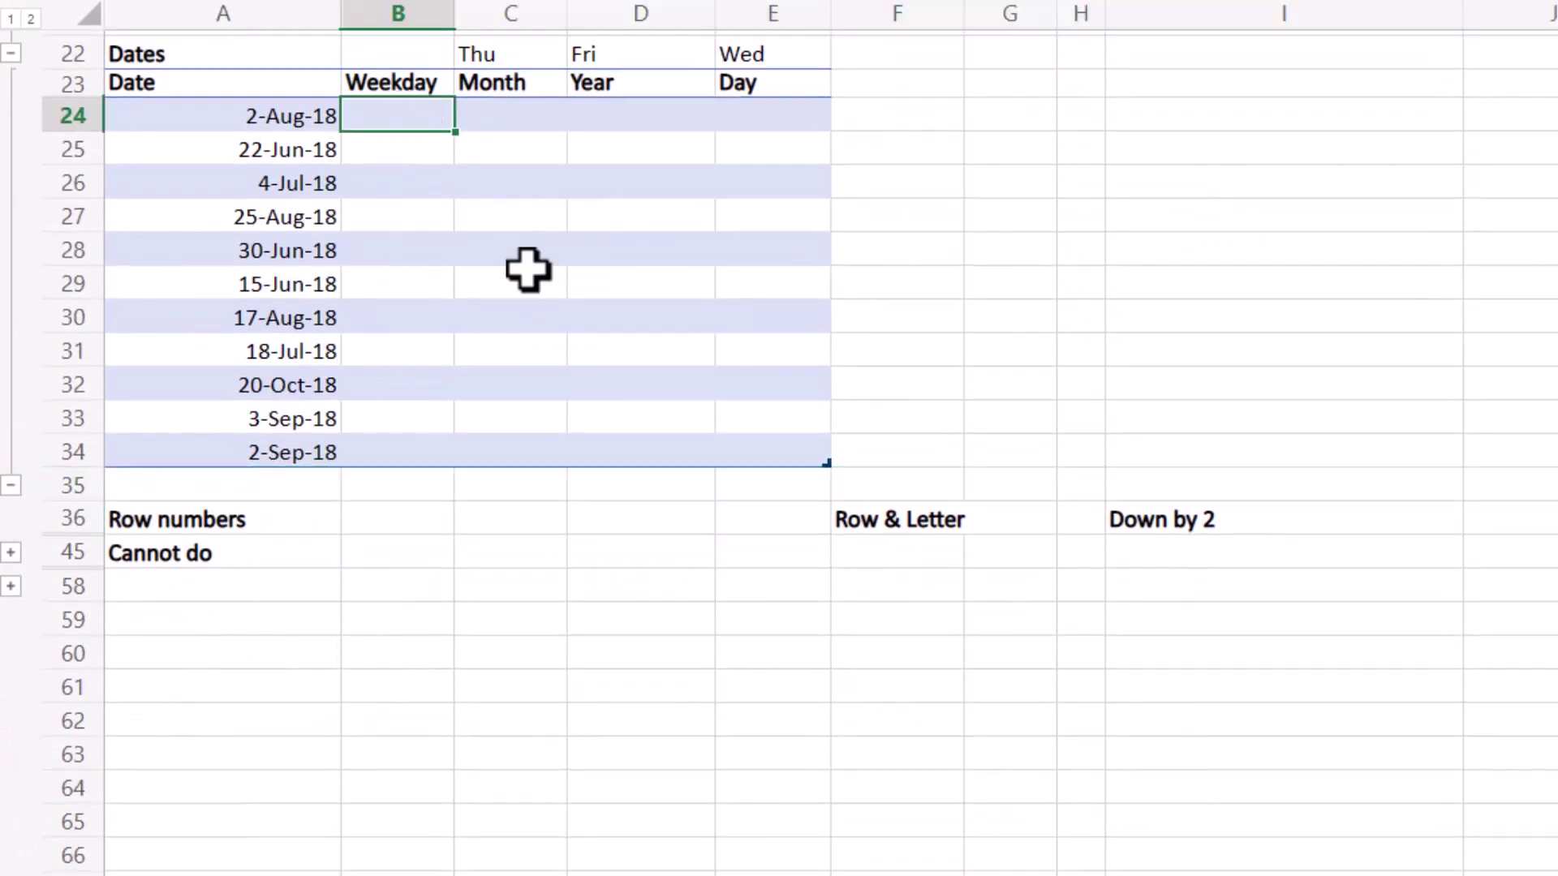
key(Return)
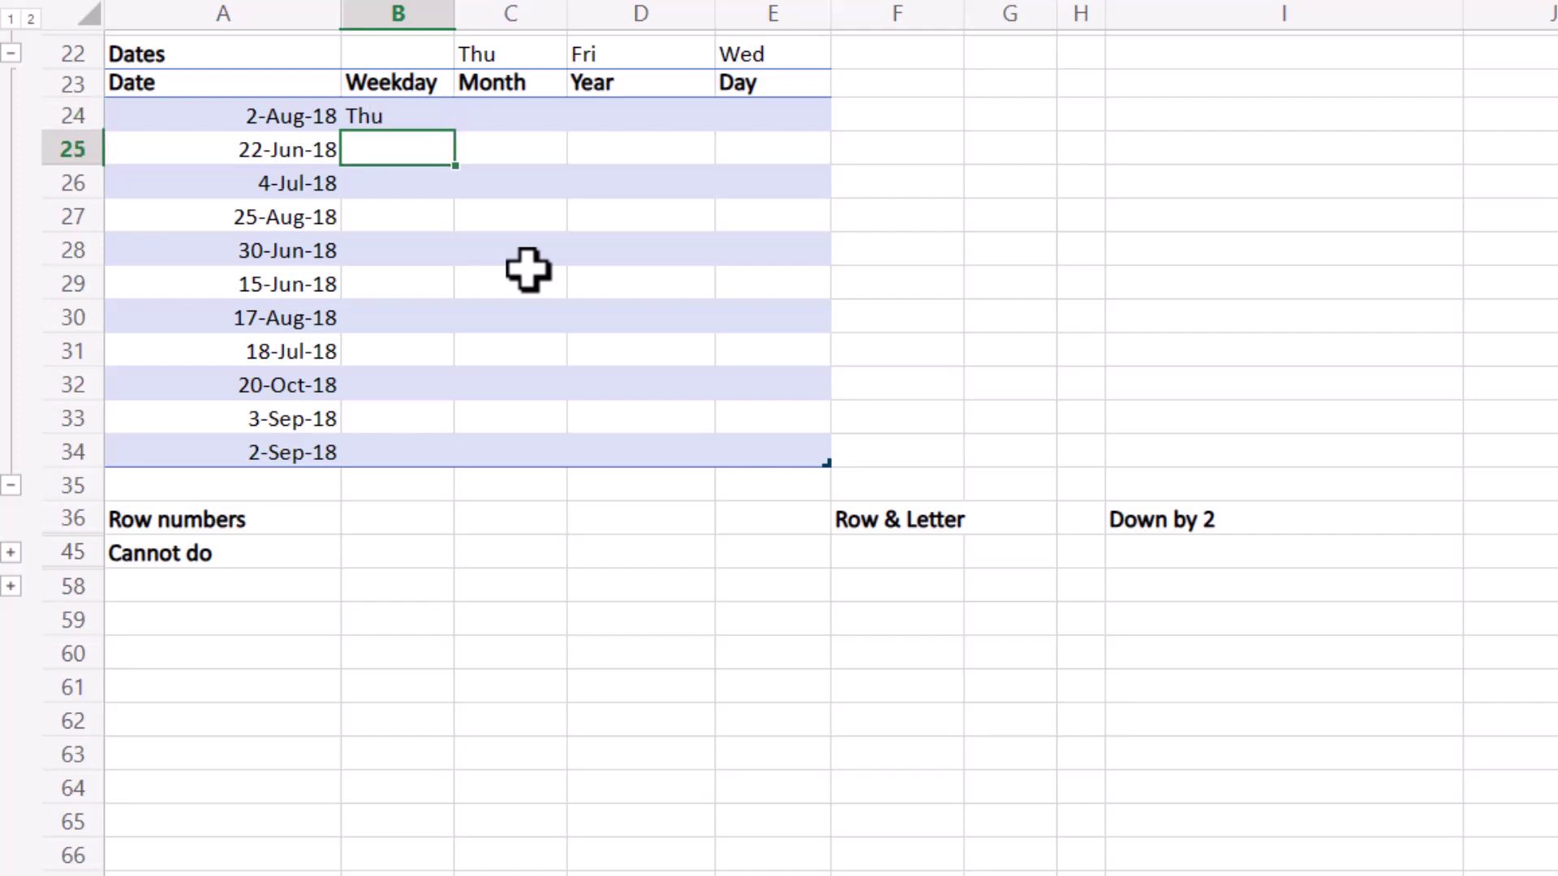
text(Fri)
key(Return)
text(W)
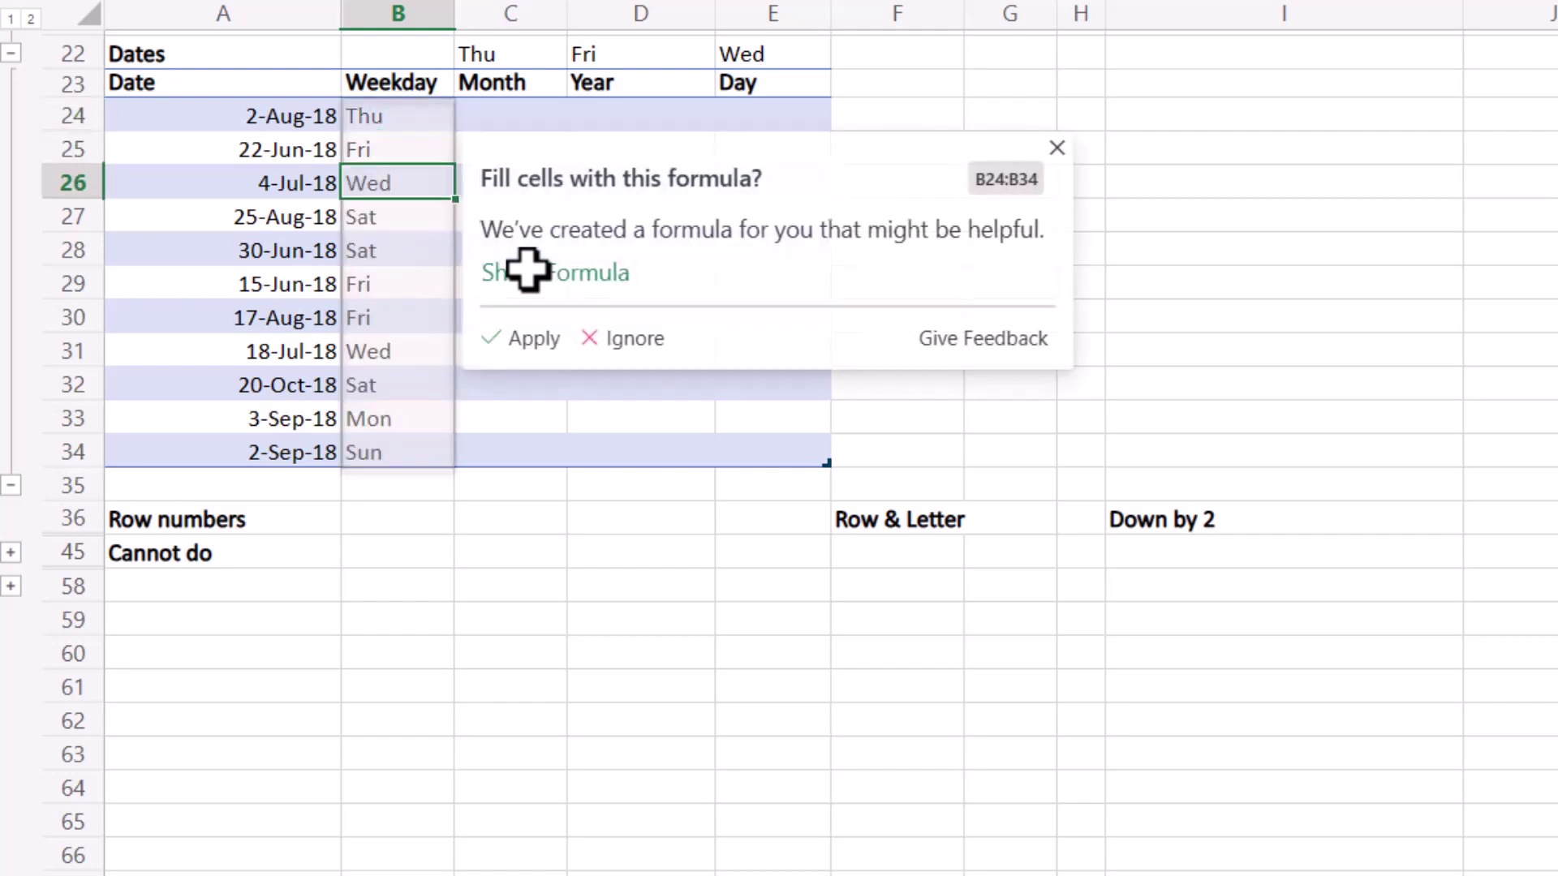
text(ed)
key(Return)
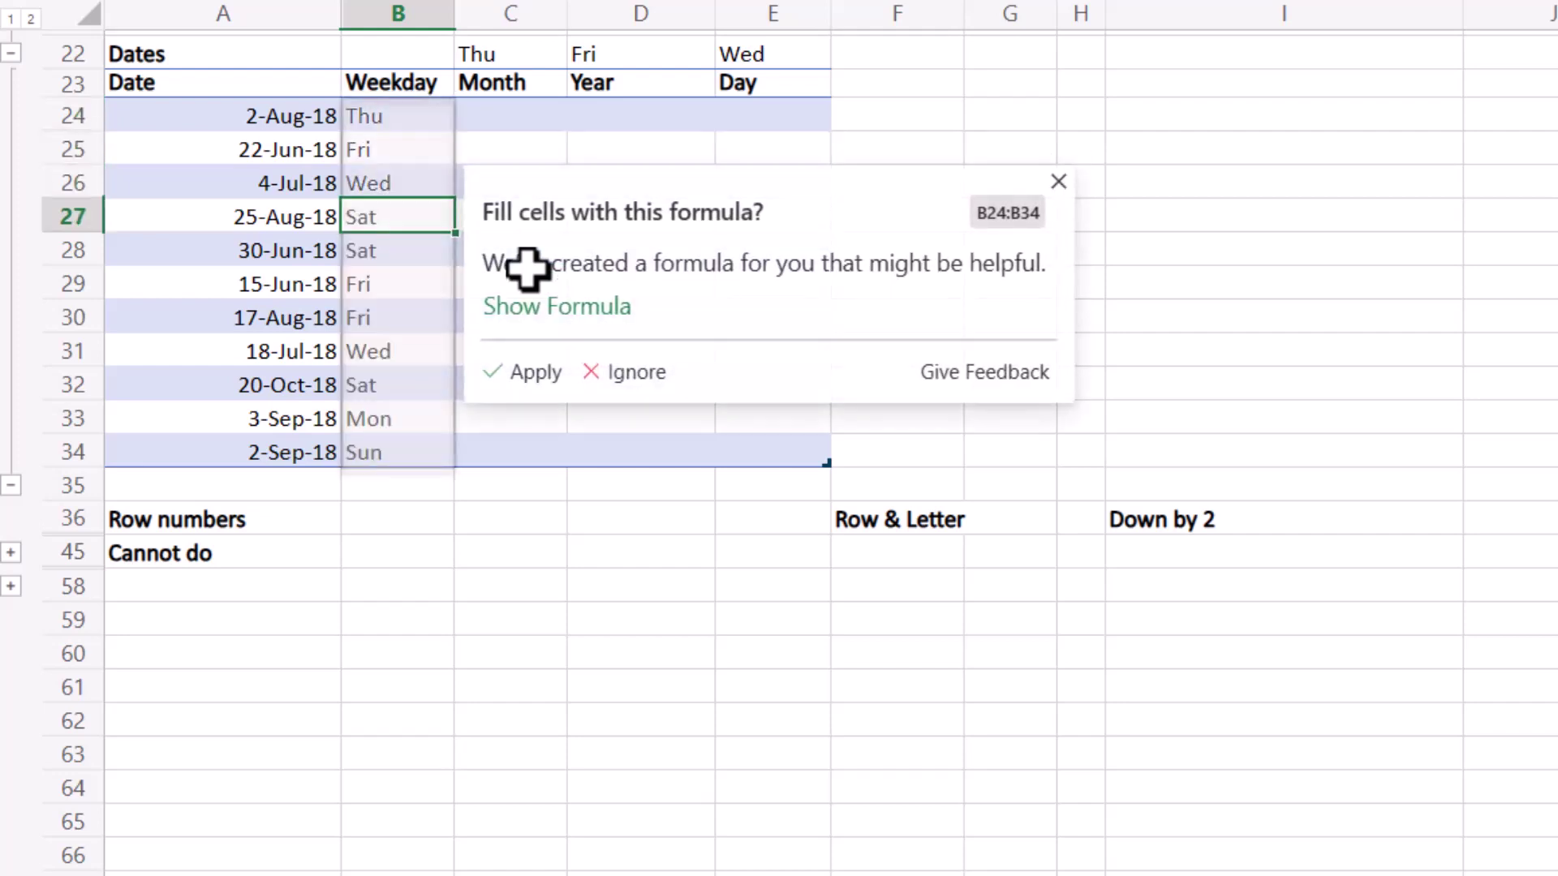
click(583, 313)
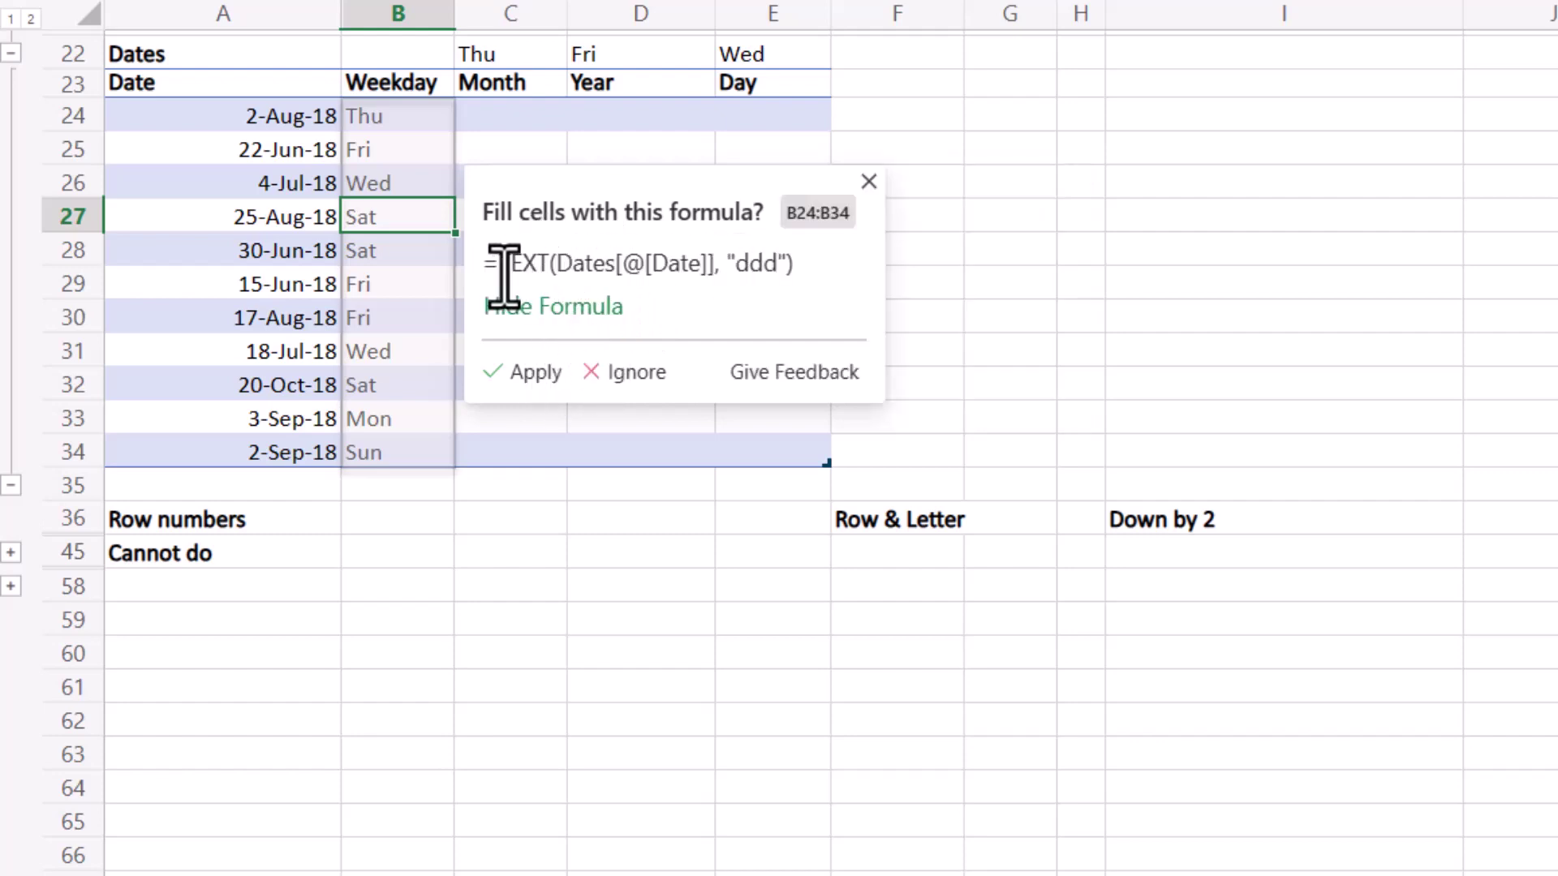
click(533, 384)
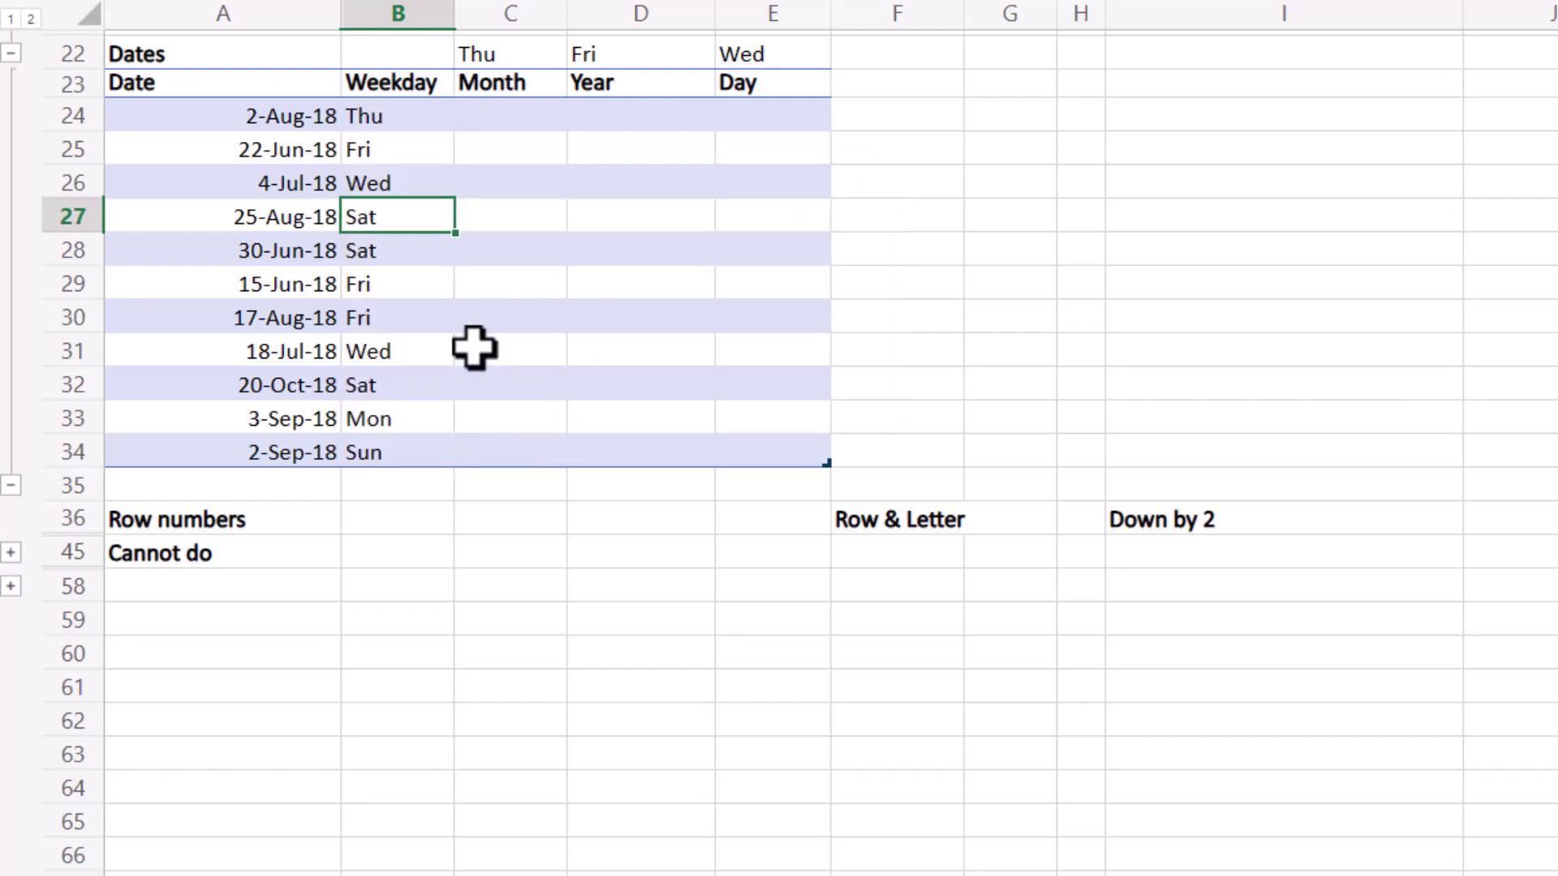
Fill the Month column with the suggested TEXT "mmmm" formula from examples August and June.
click(496, 112)
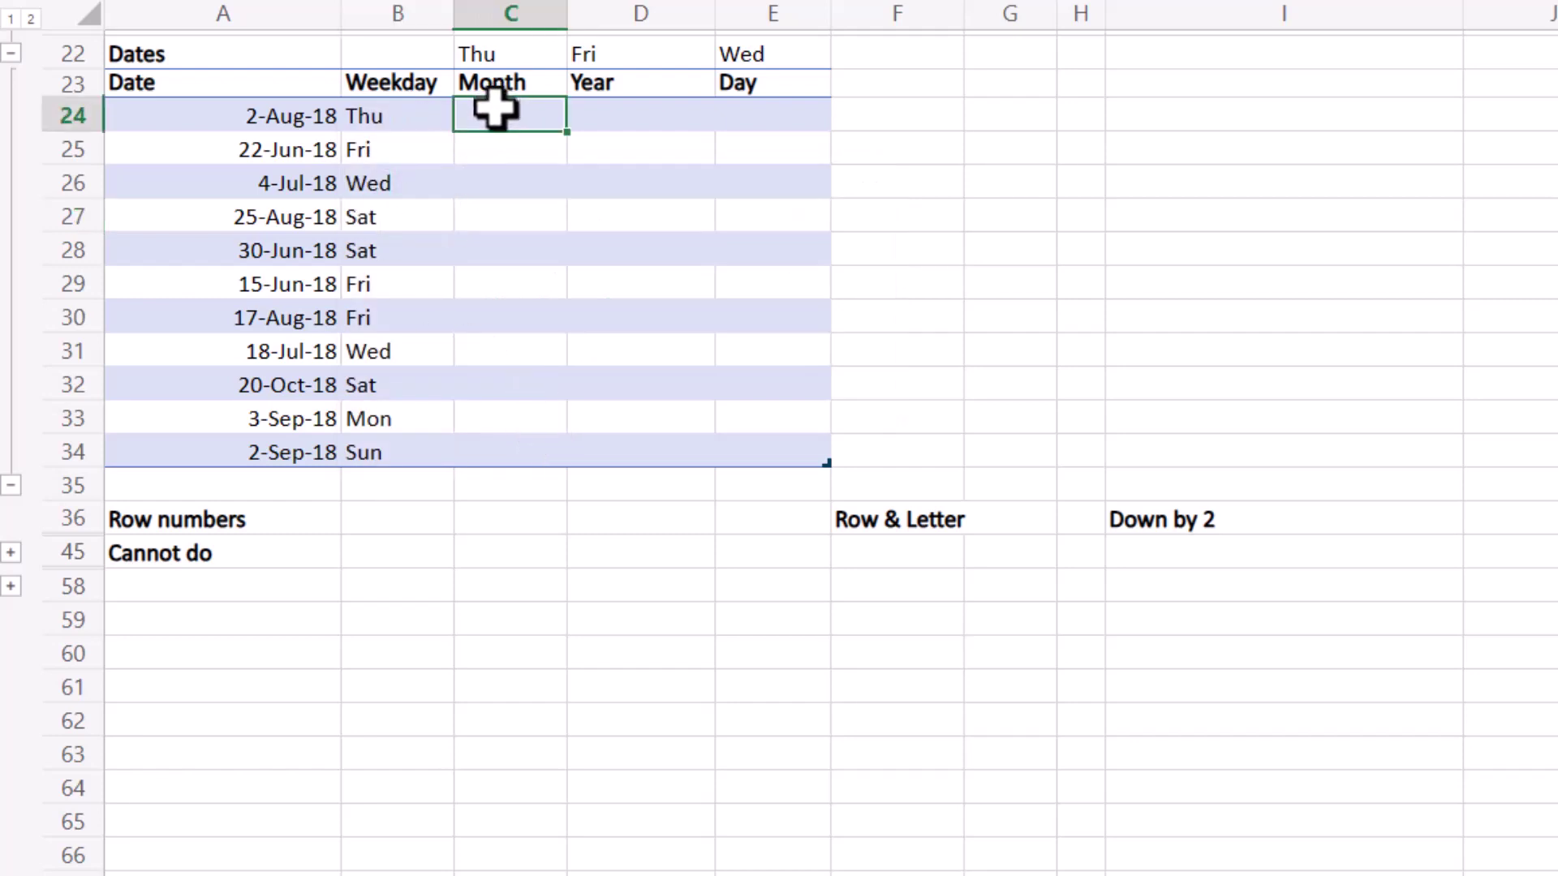
key(Return)
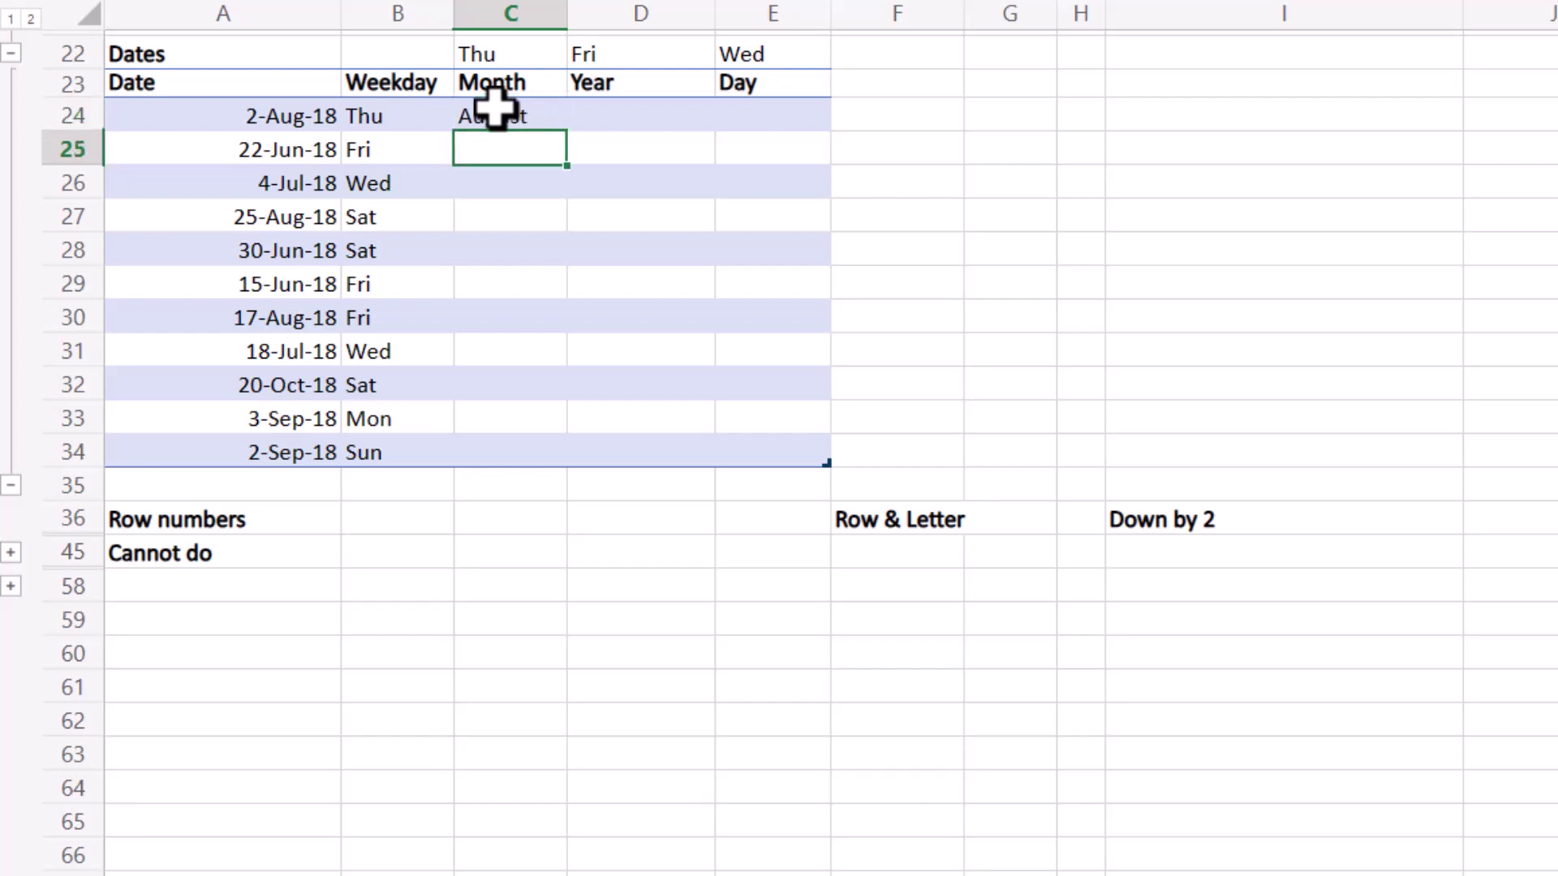
text(June)
key(Return)
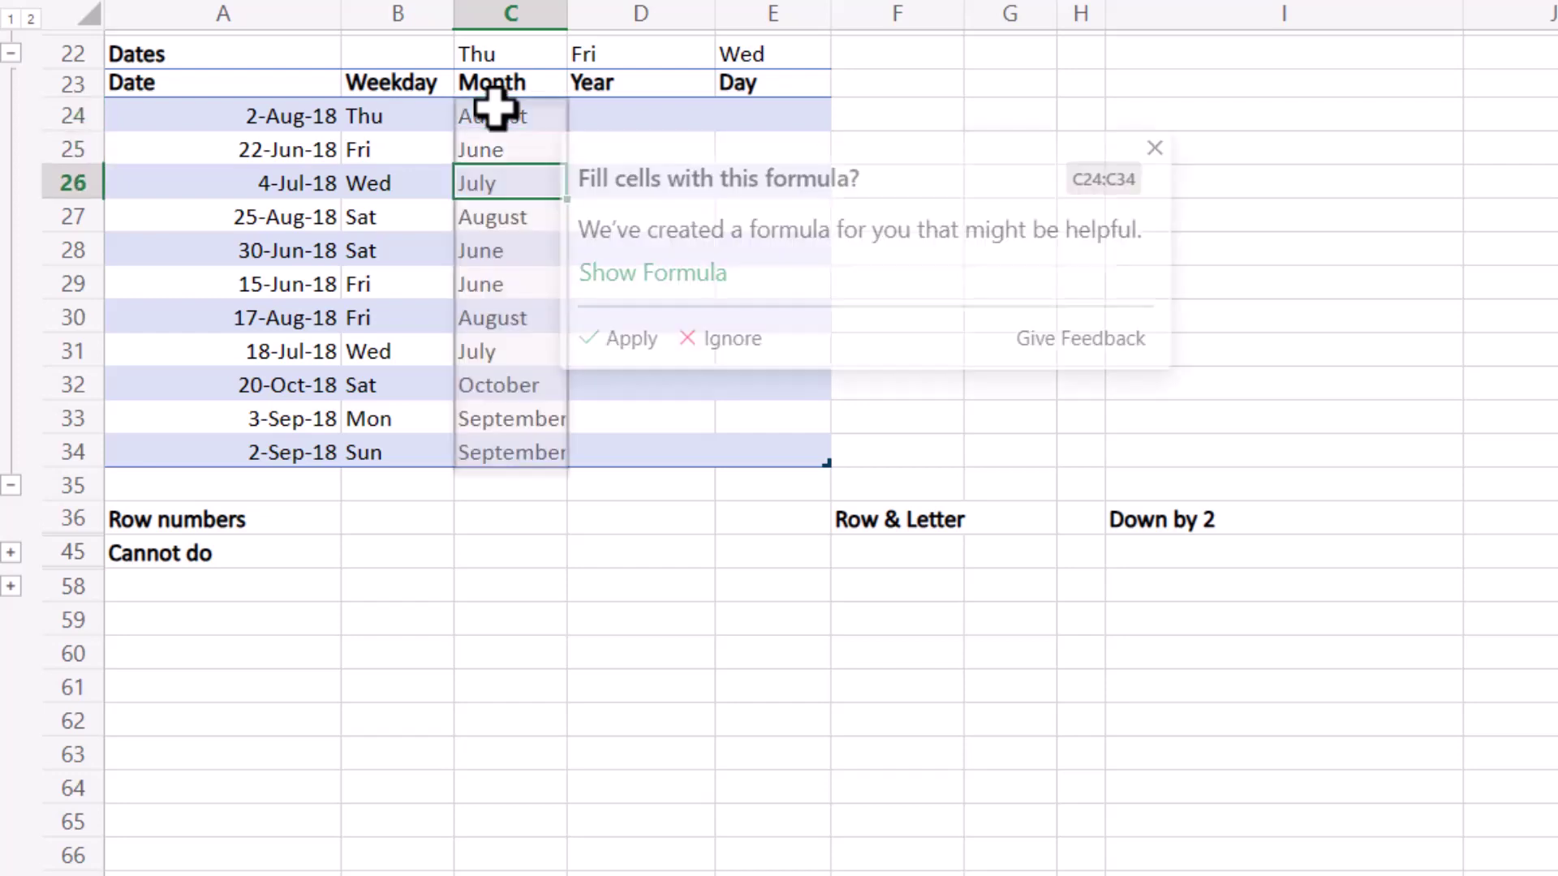
click(674, 273)
click(647, 340)
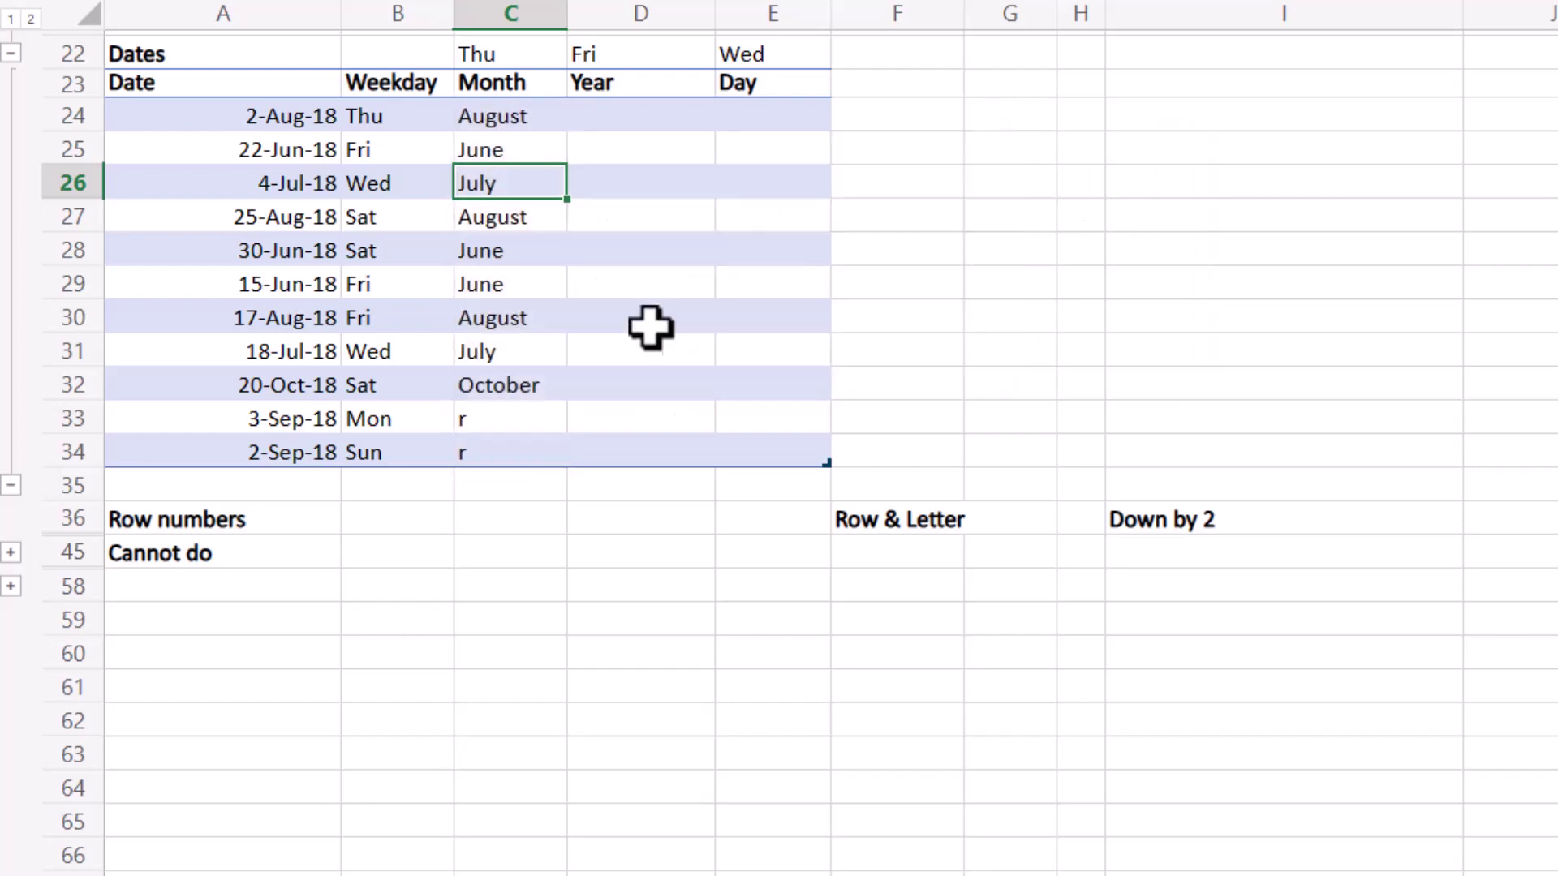
click(493, 448)
click(503, 418)
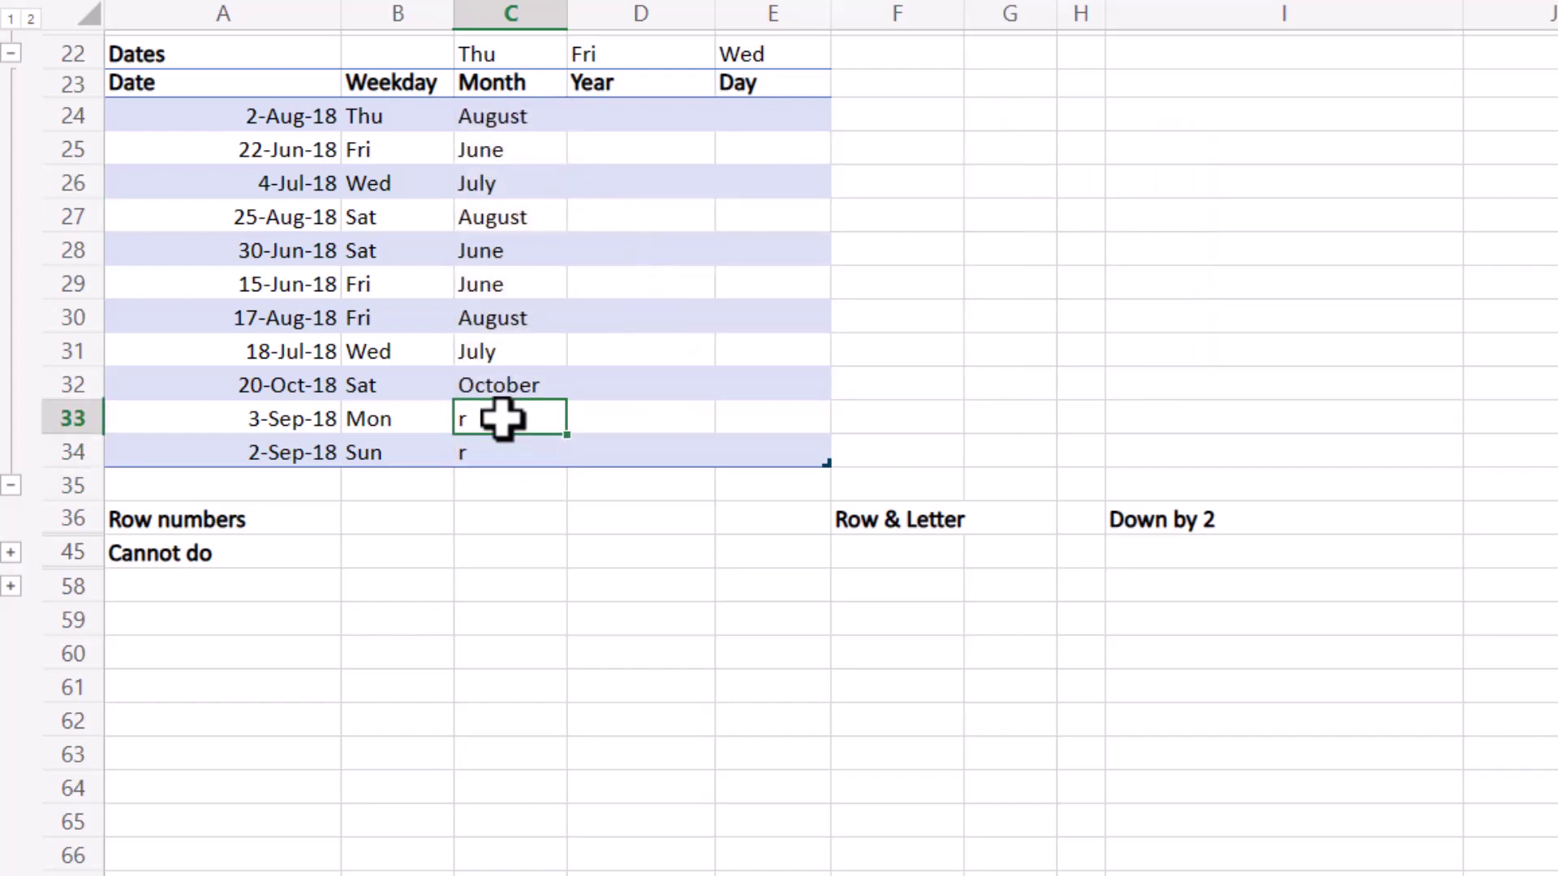
double_click(503, 418)
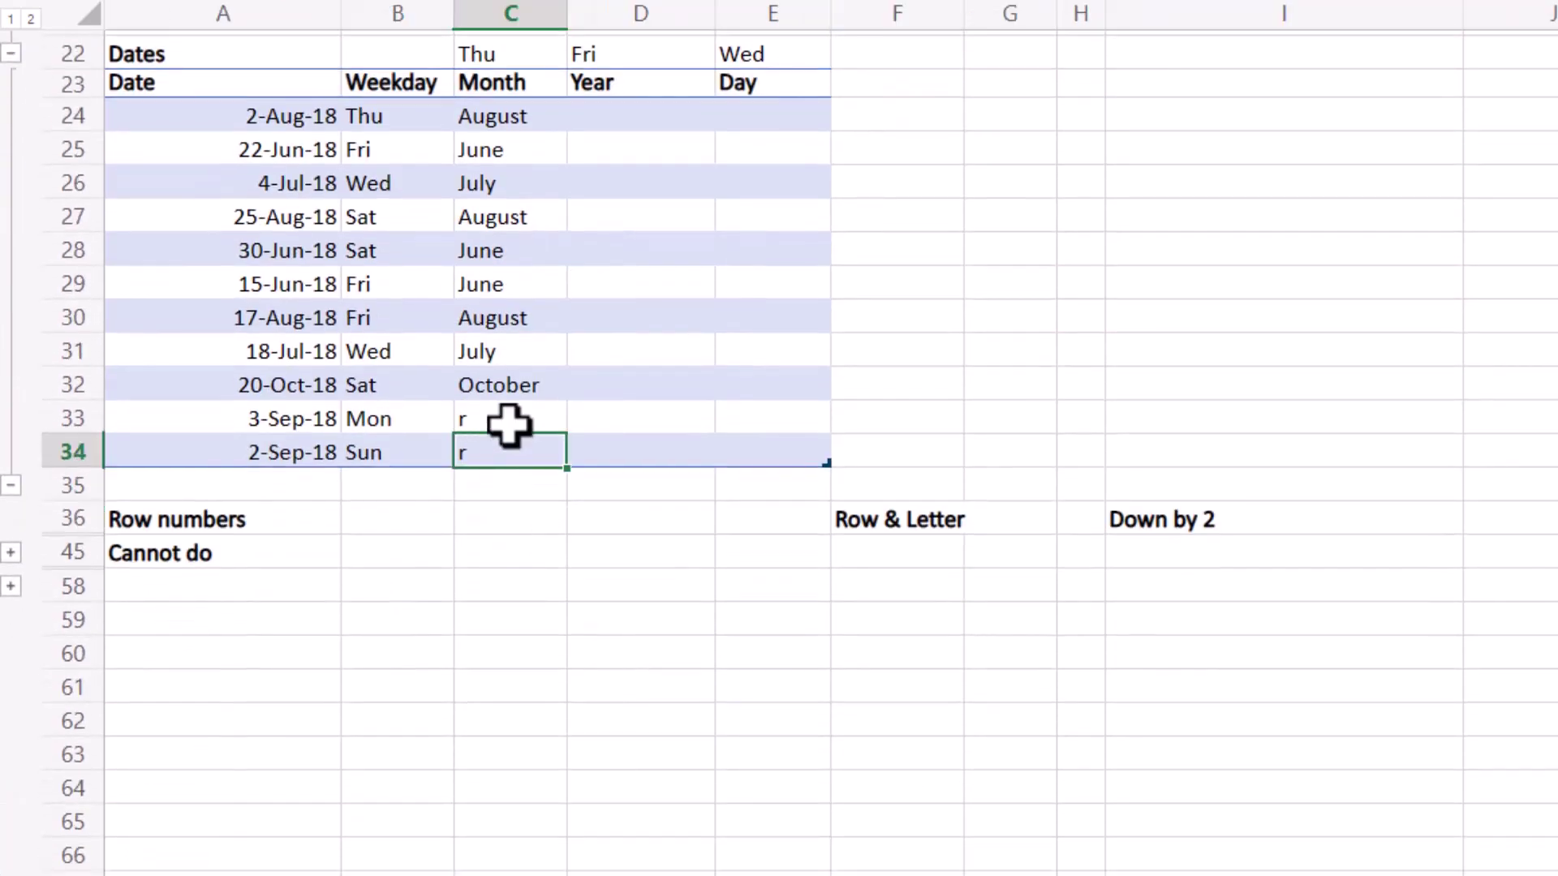
click(510, 420)
double_click(522, 417)
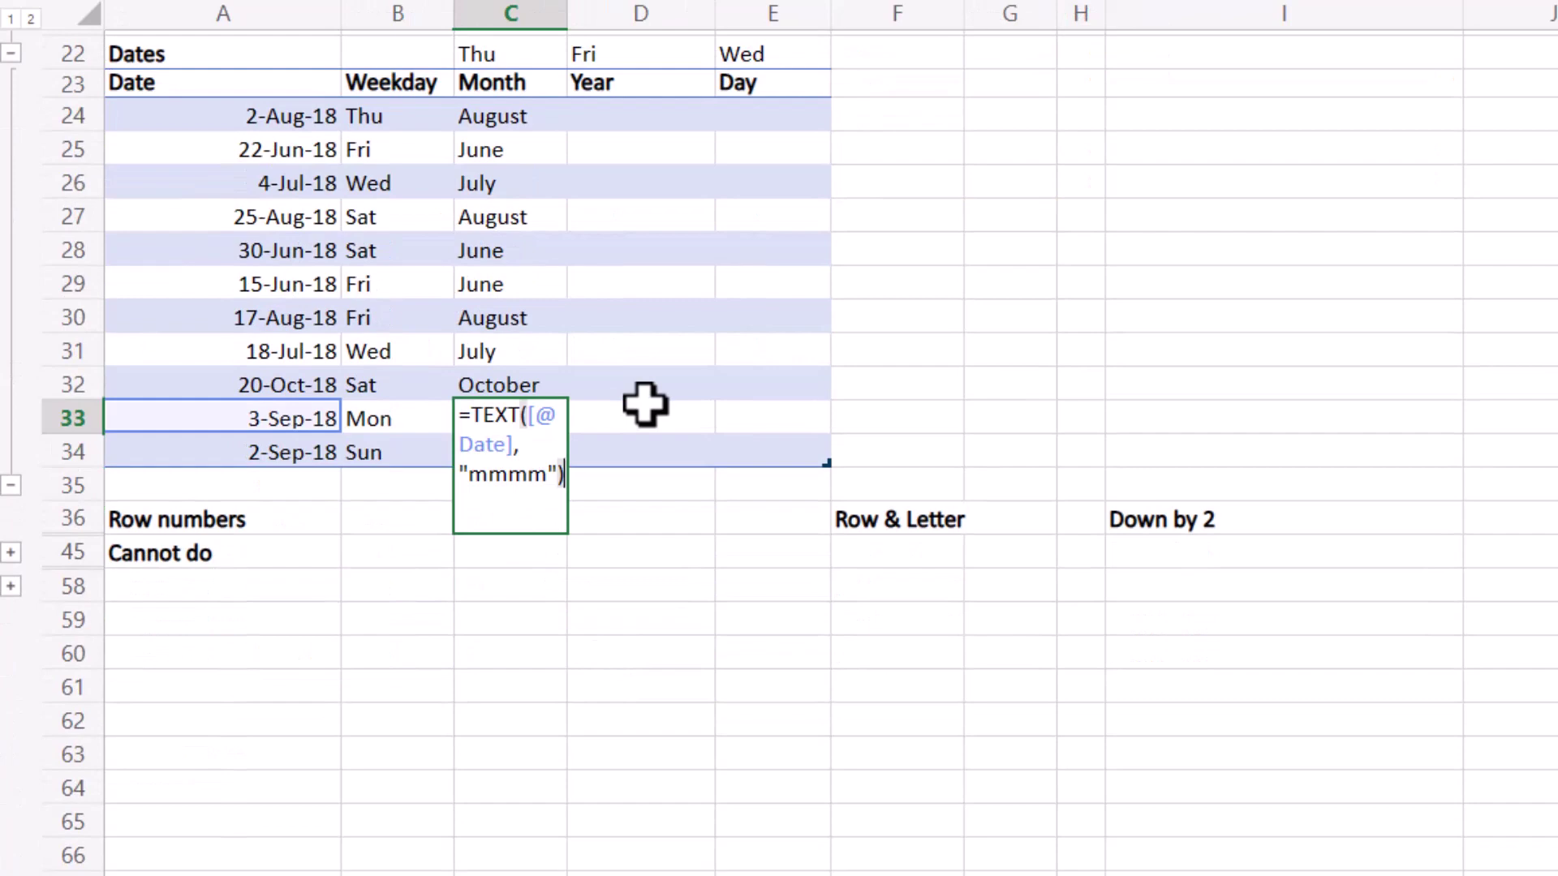
key(Return)
key(Up)
key(Up)
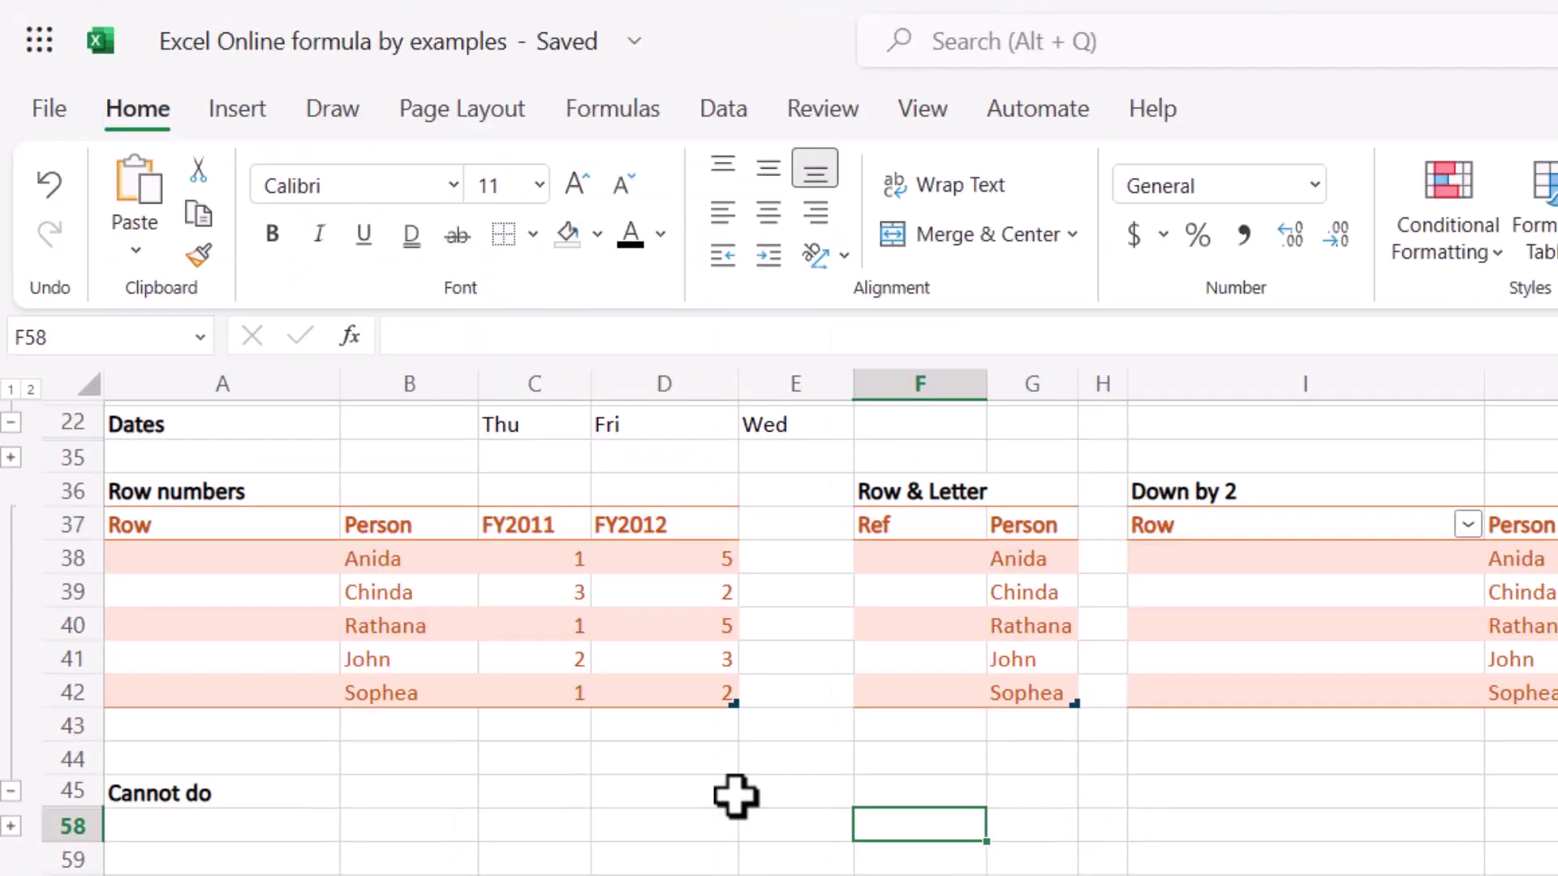
Number the Row column via the suggested =ROW() - 37 formula from examples 1, 2, 3, then select rows 37–39.
click(252, 564)
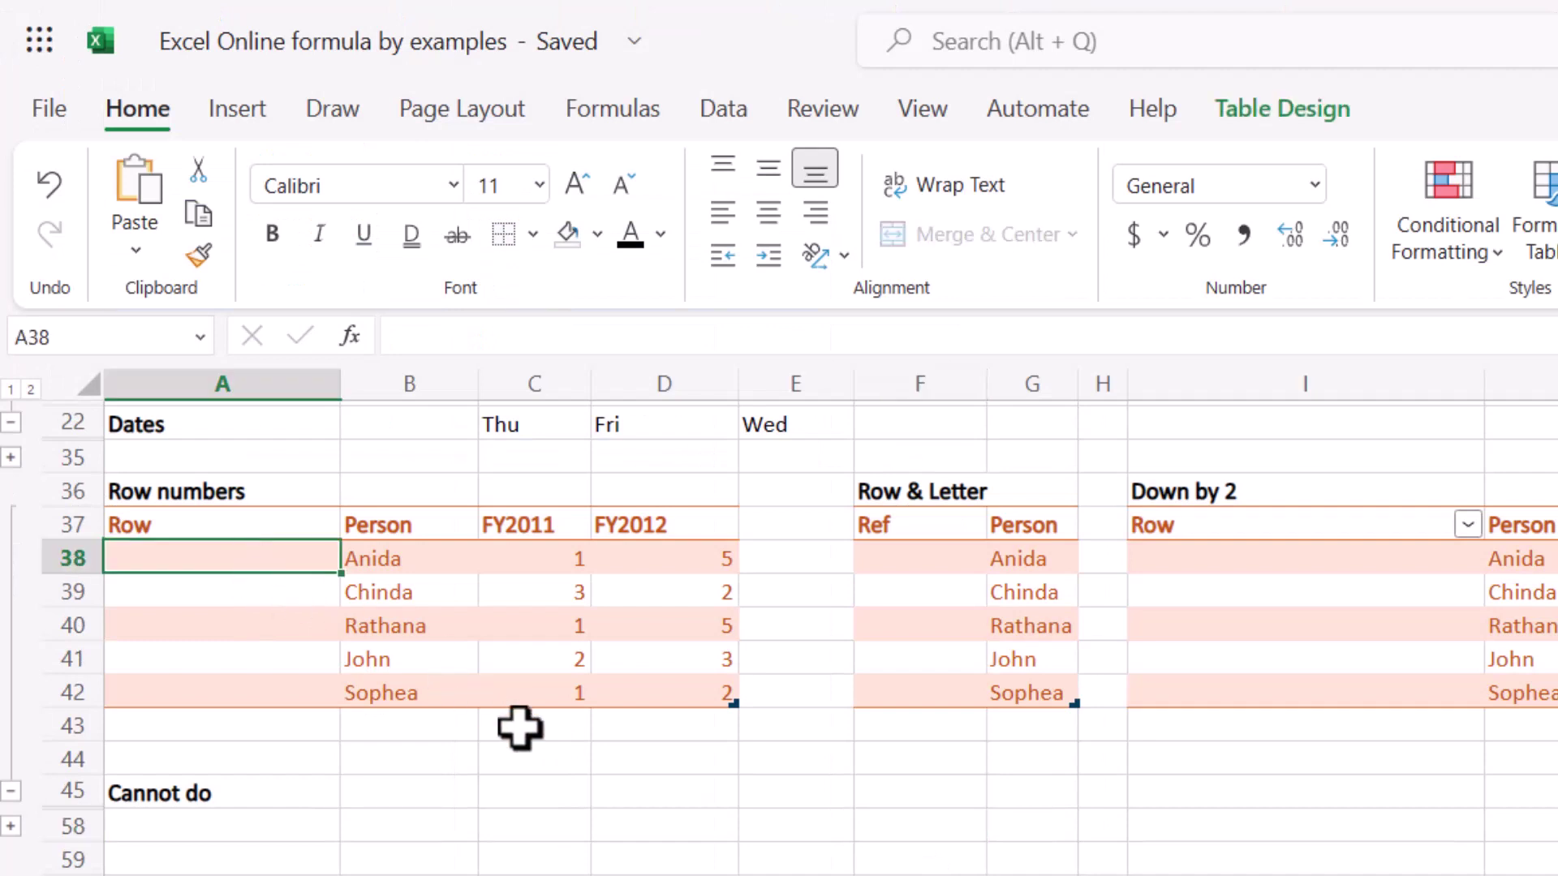
text(1)
key(Return)
text(2)
key(Return)
text(3)
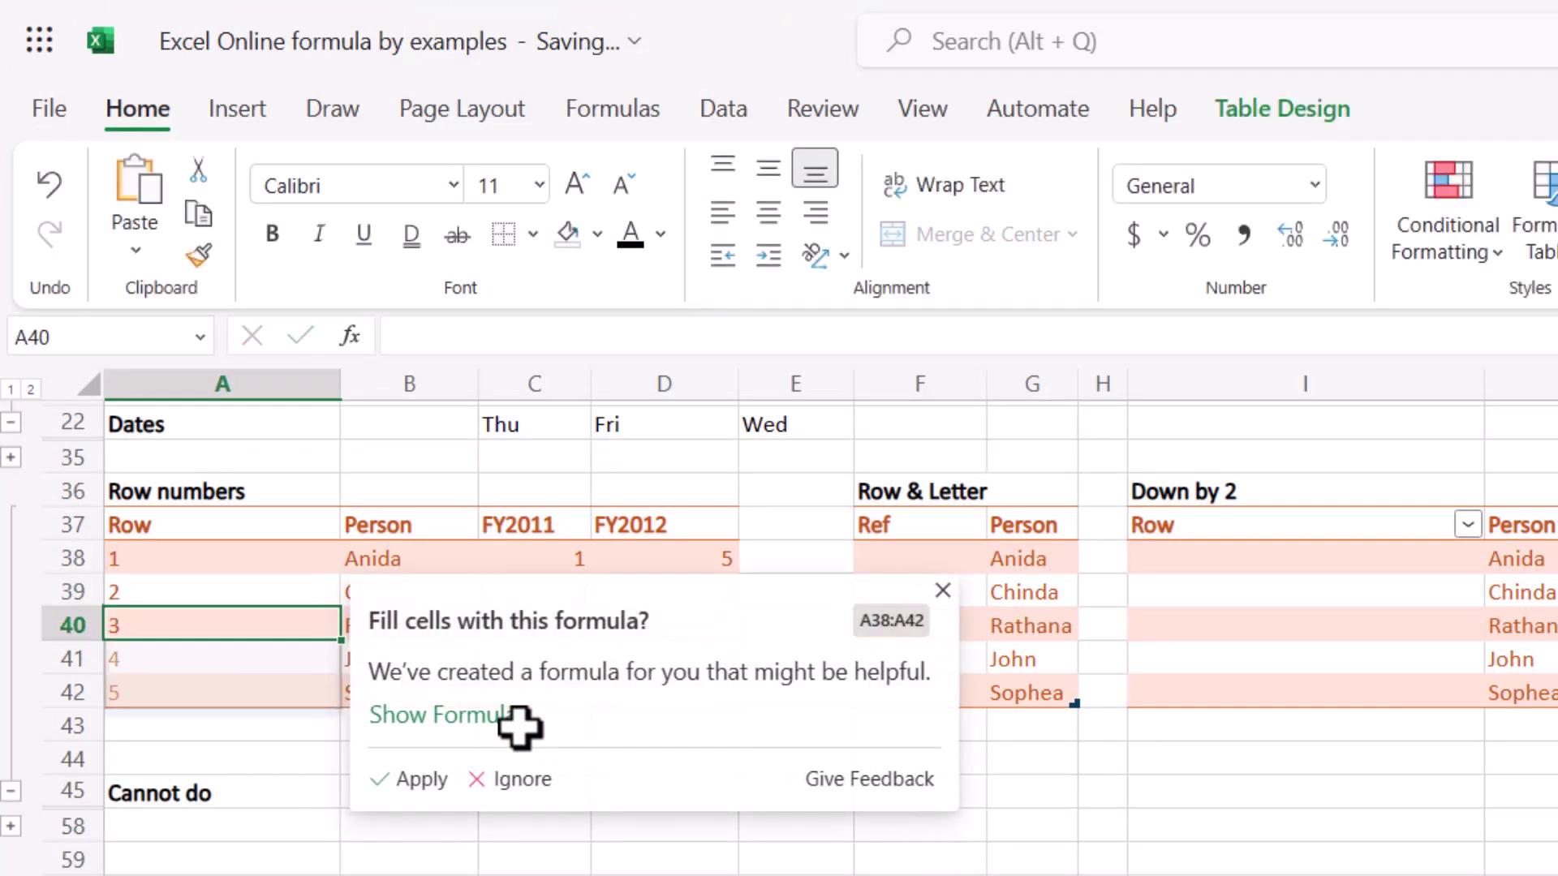
click(500, 735)
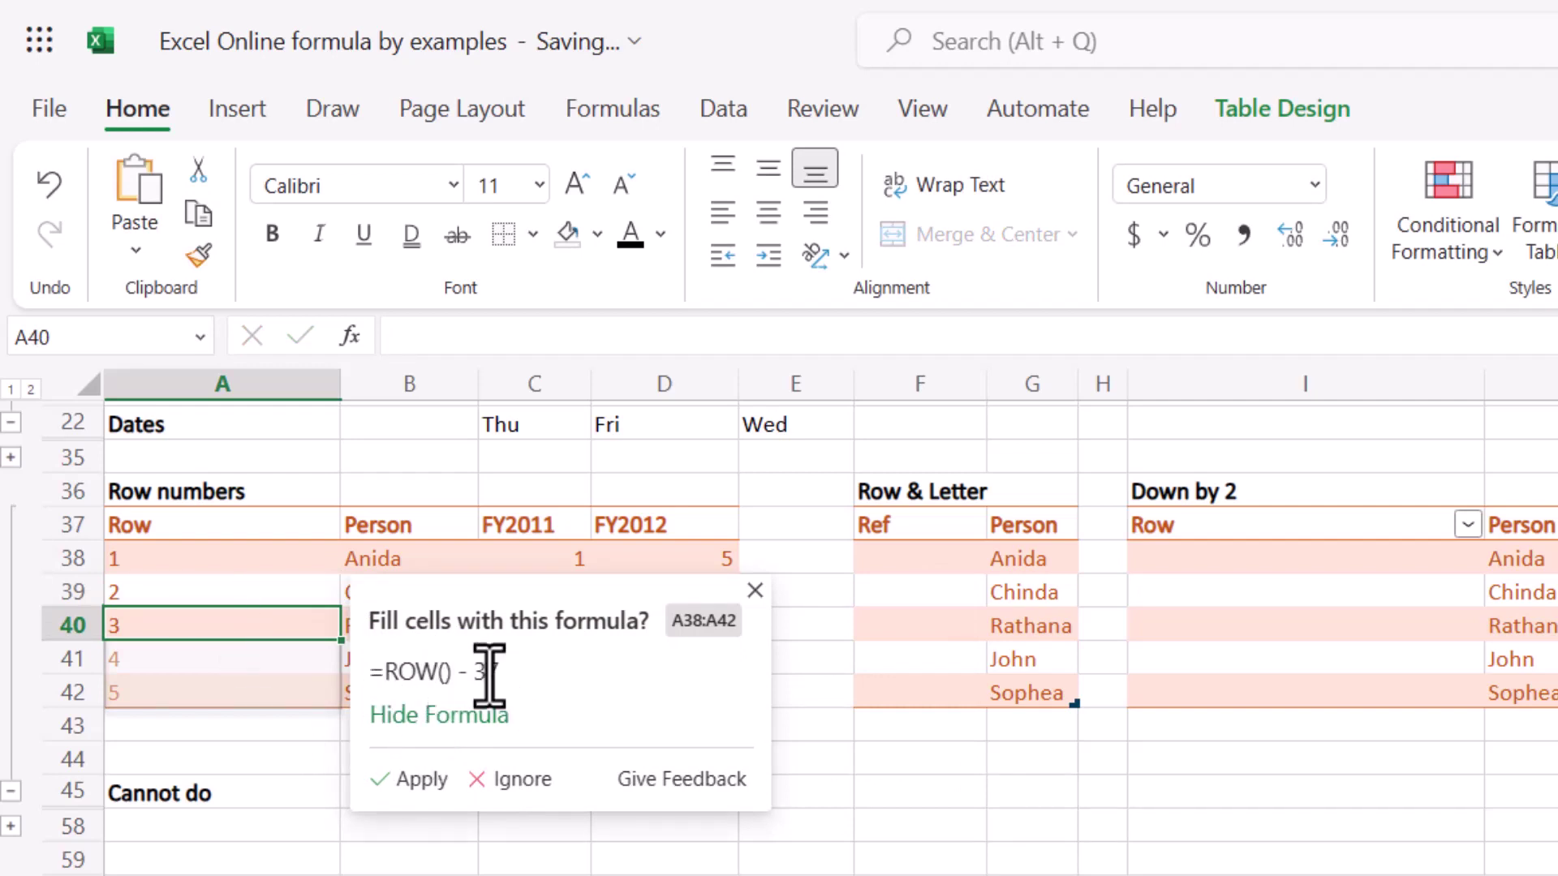
click(411, 781)
click(81, 527)
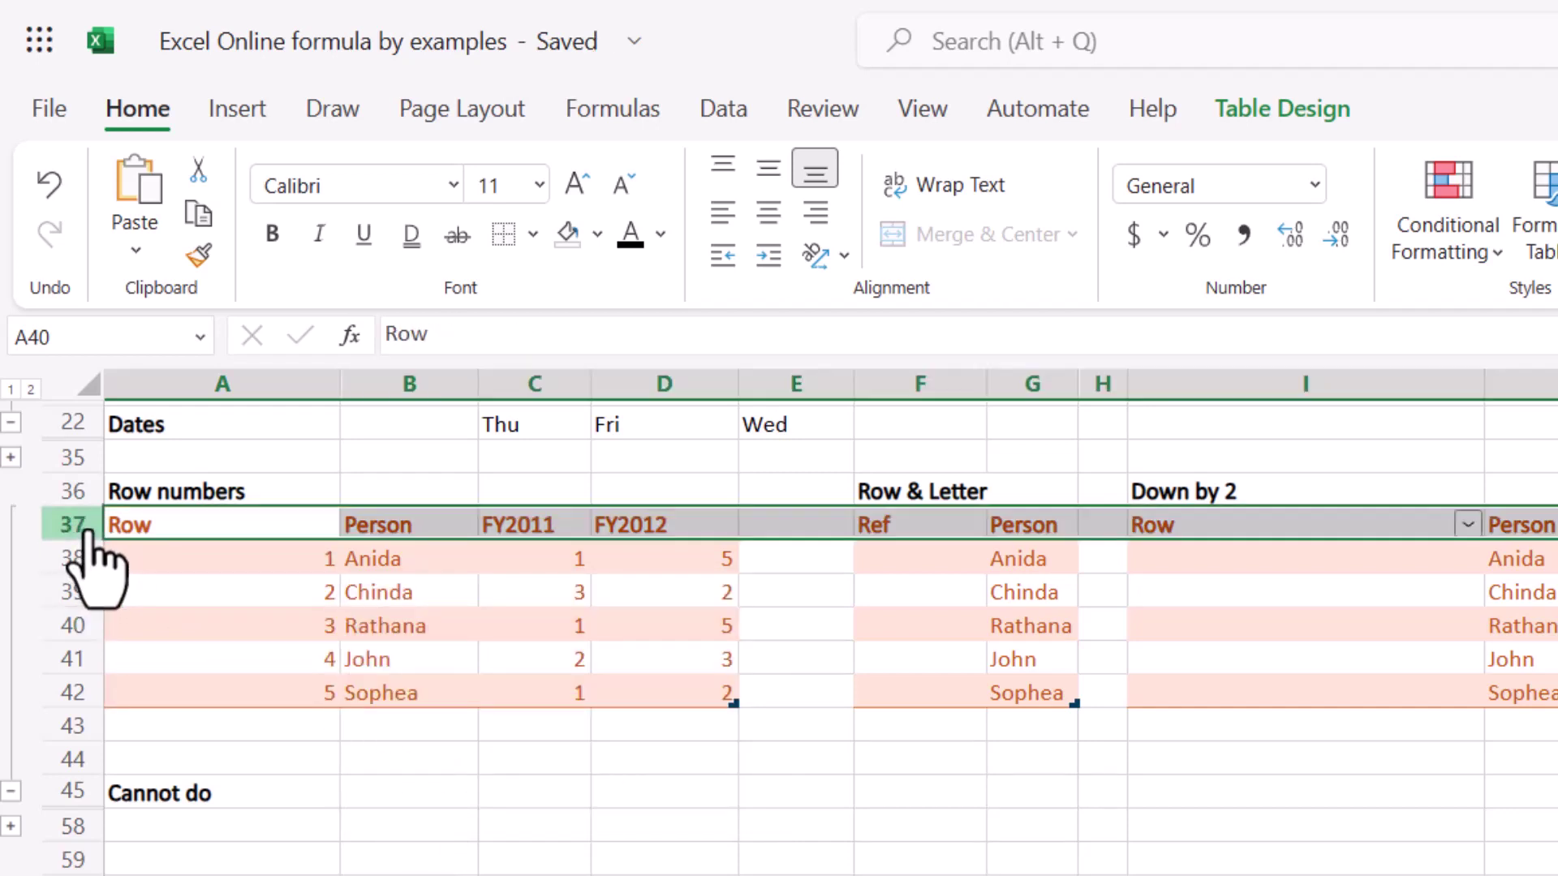
mouse_move(89, 559)
mouse_down()
mouse_move(93, 607)
mouse_move(94, 585)
mouse_up()
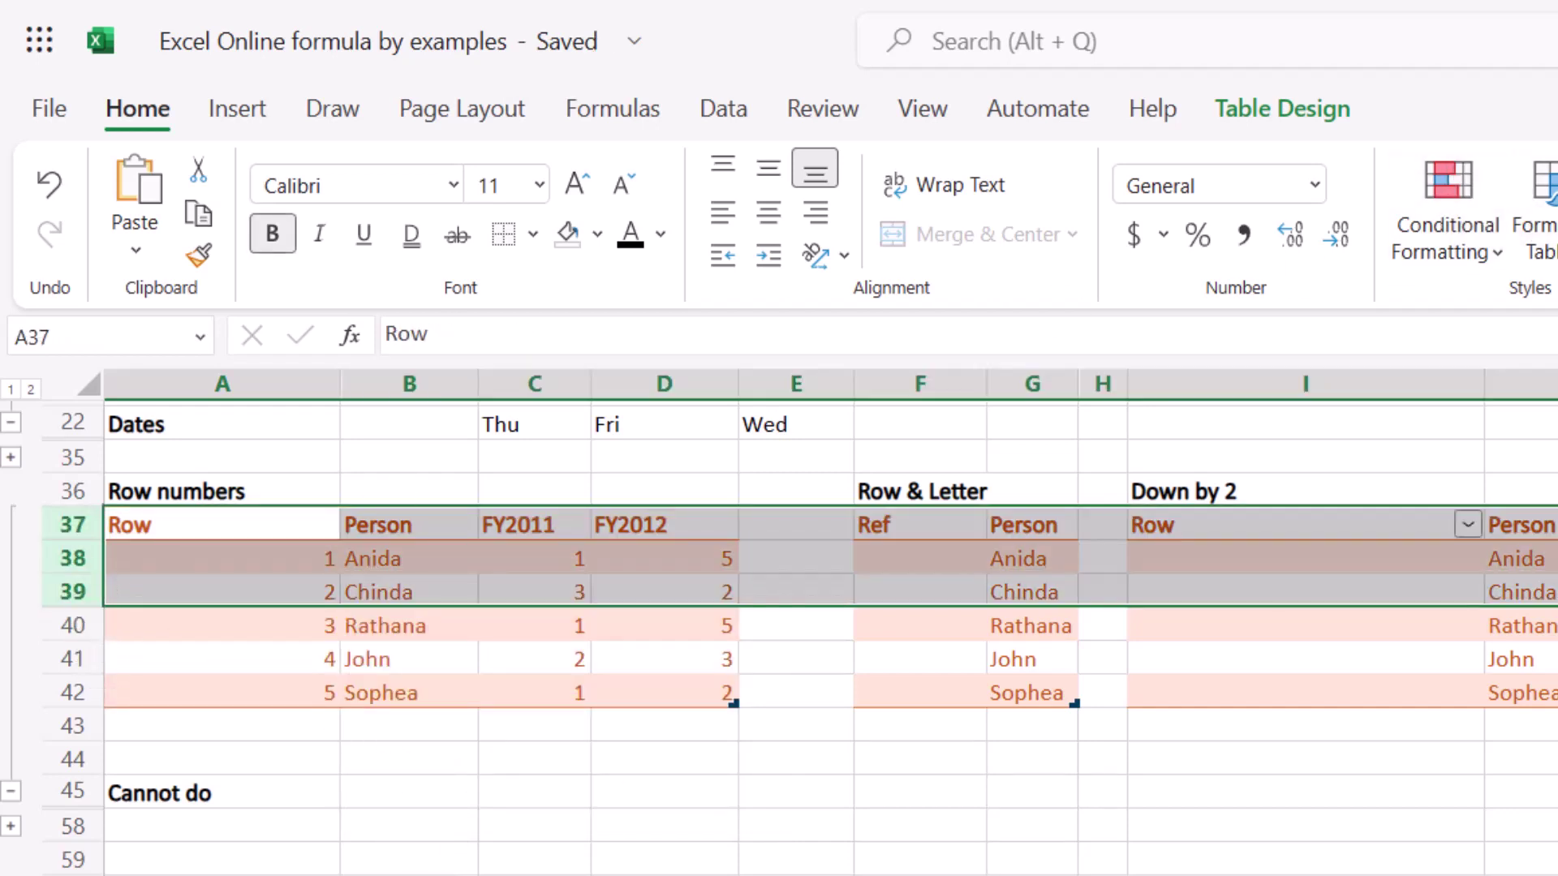
Insert blank rows above the Row numbers table, then undo the insertion.
key(ctrl+plus)
click(280, 686)
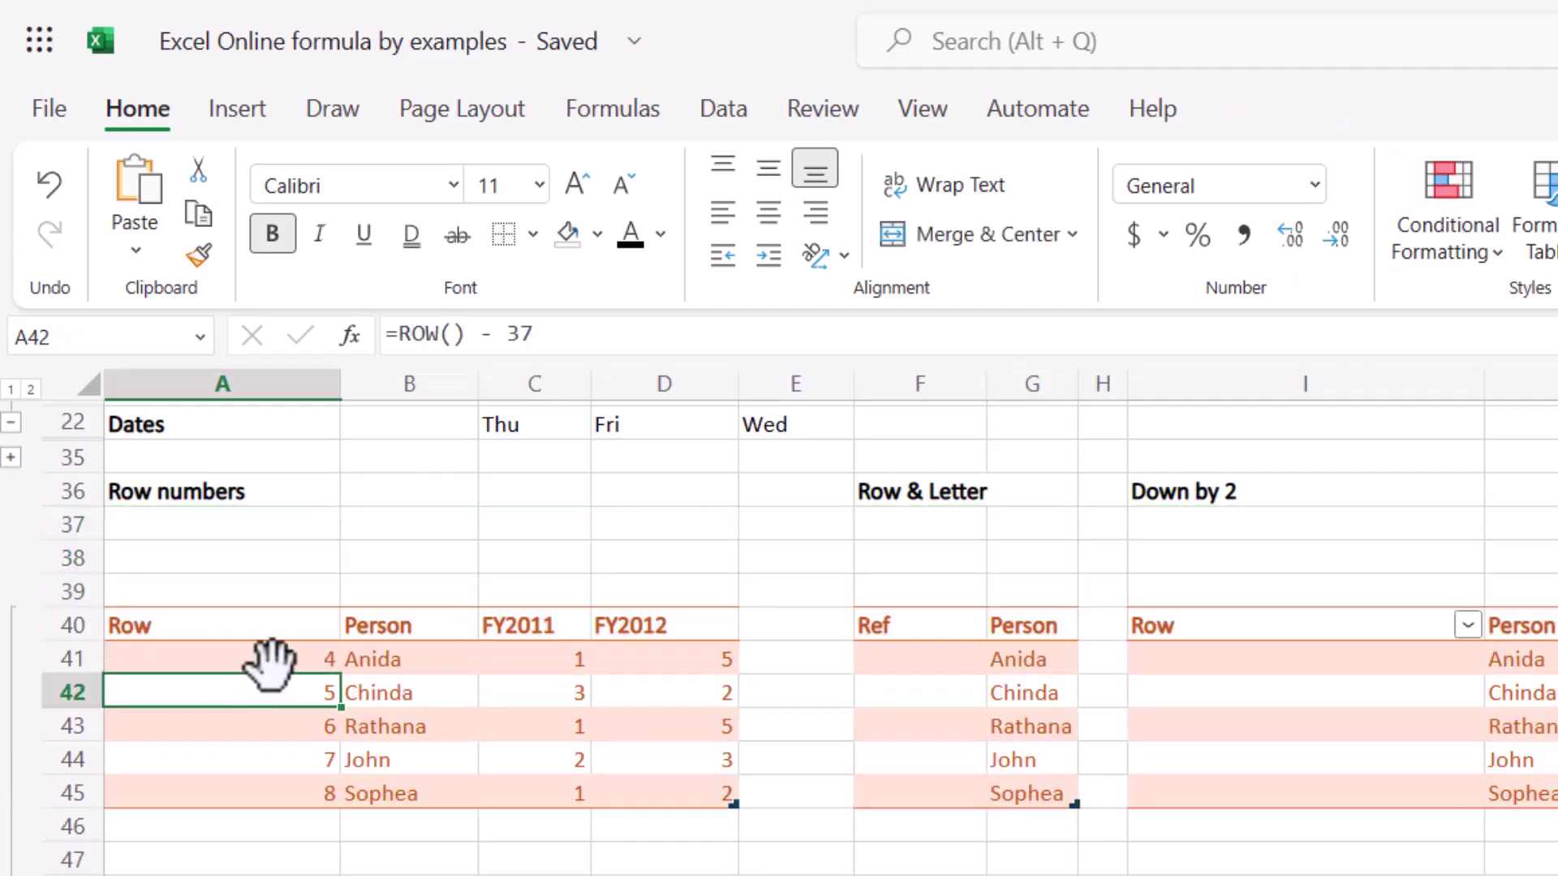
click(288, 659)
key(ctrl+z)
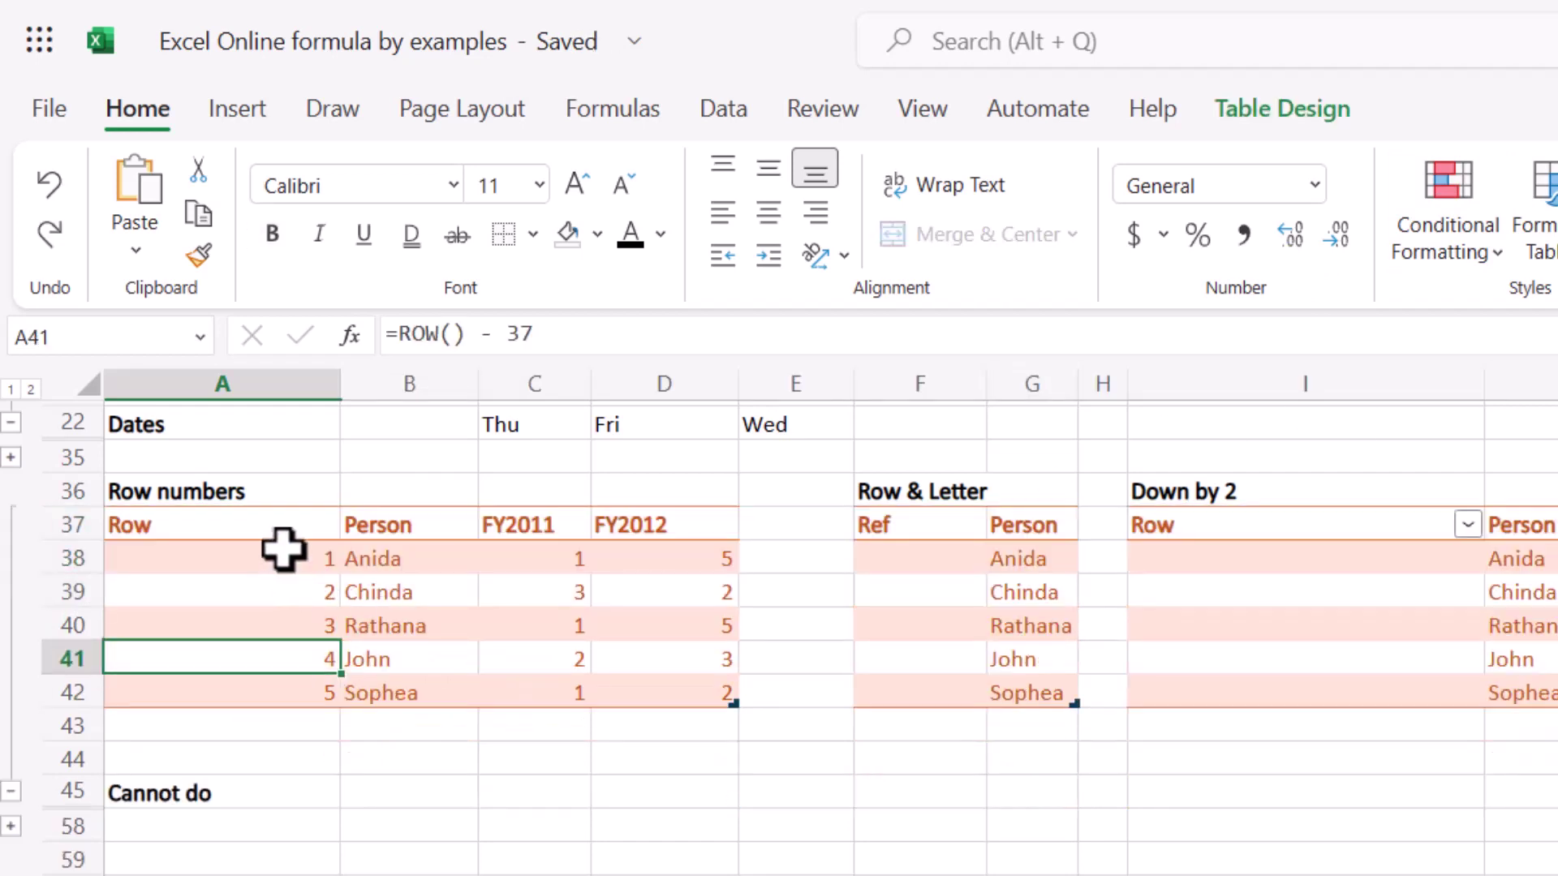
Change A38's formula to =ROW()-ROW(RowNumbers[[#Headers],[Row]]).
click(280, 560)
double_click(512, 334)
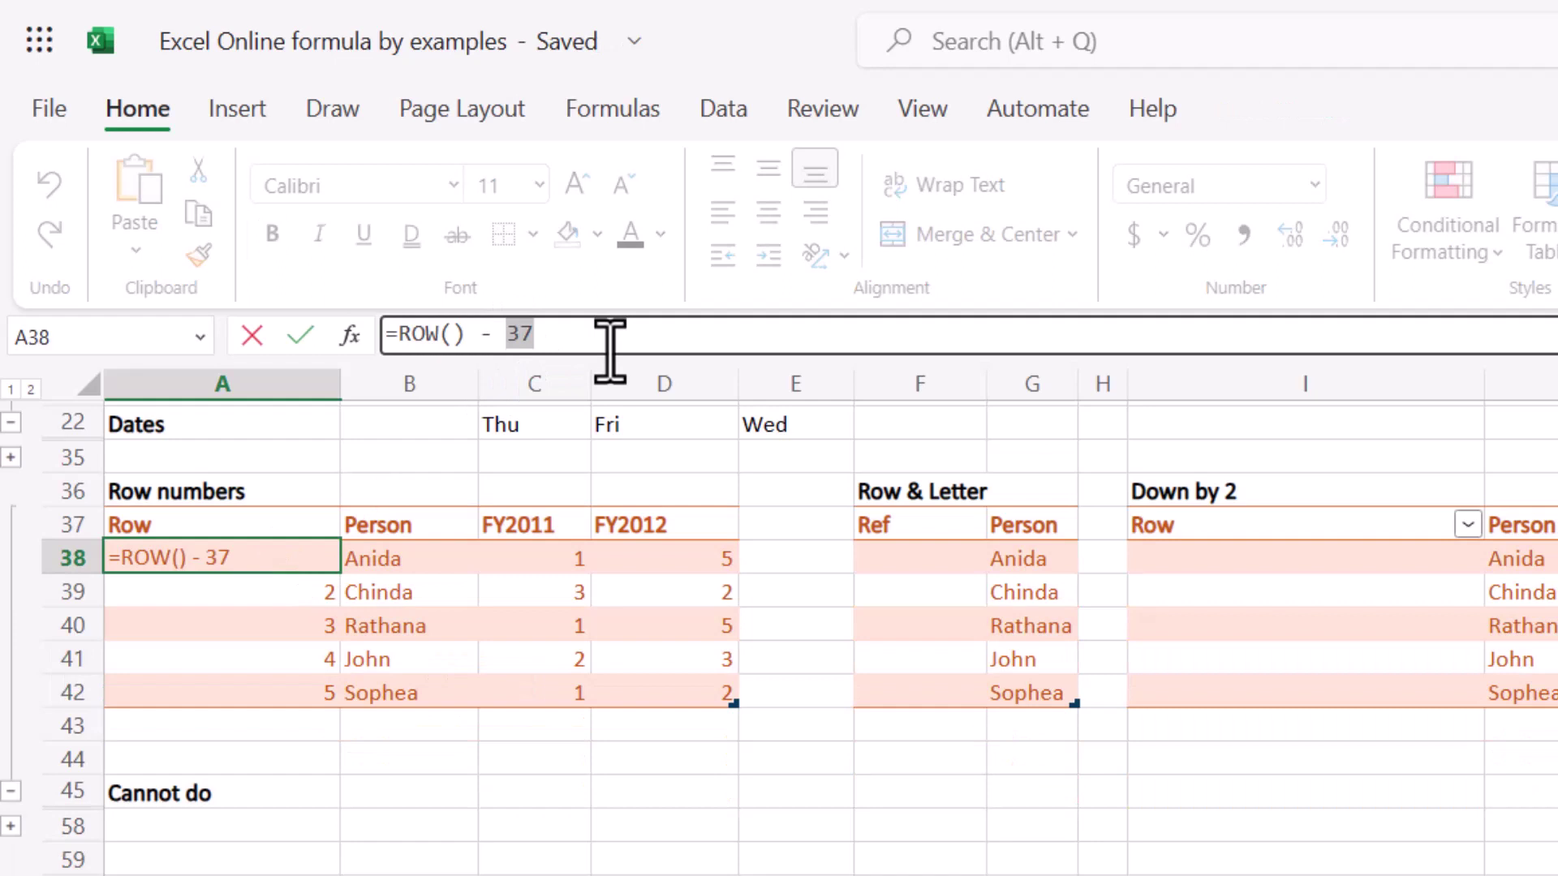
text(=ROW() - row()
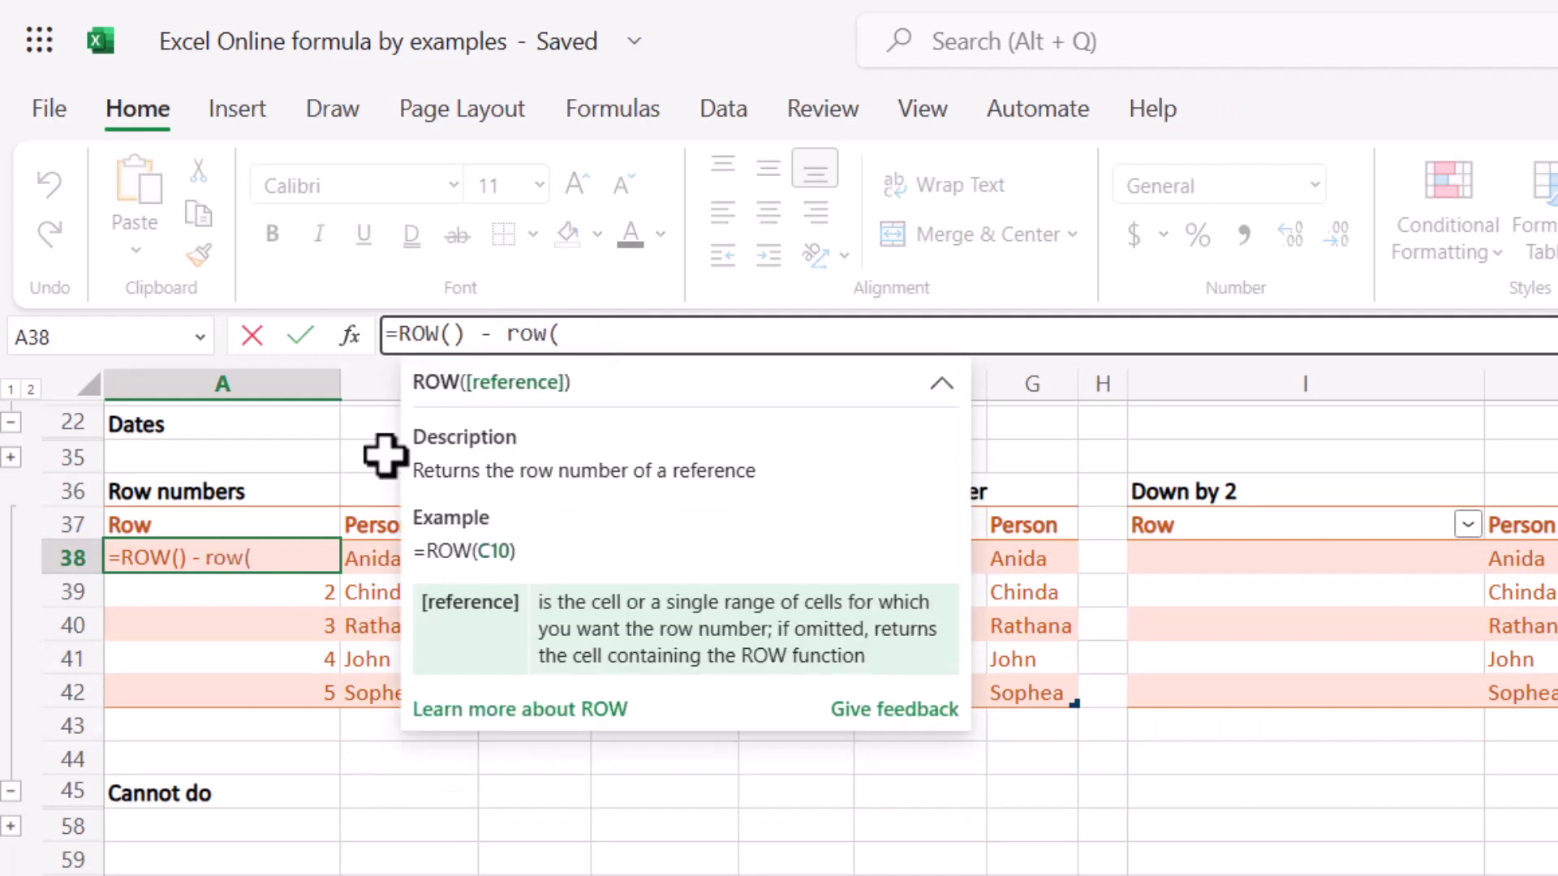
click(218, 523)
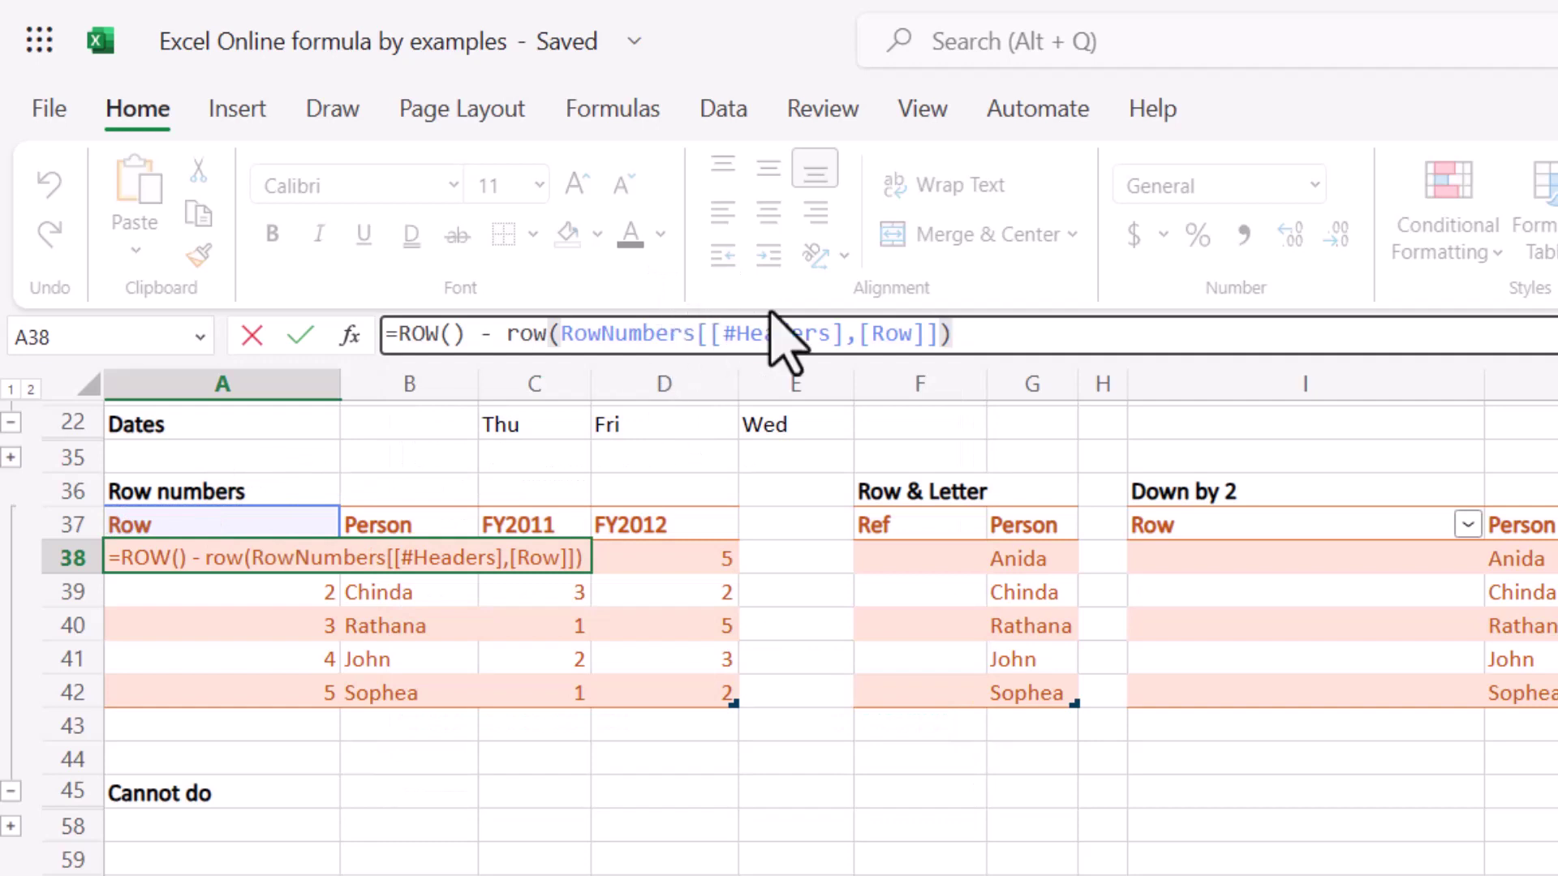
text())
key(Return)
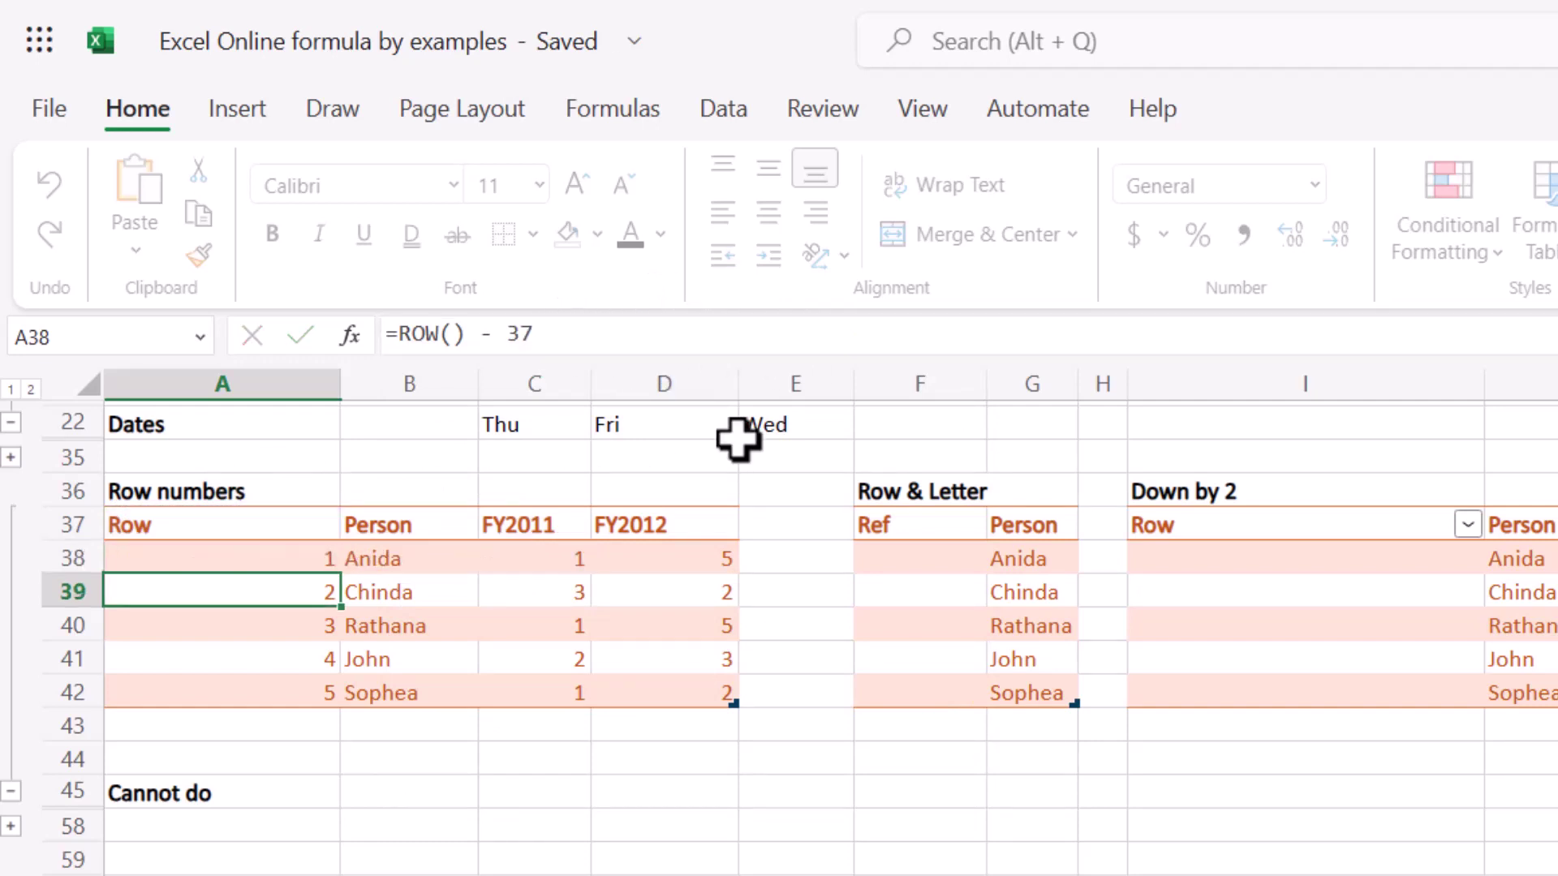
key(Up)
Rename the table from RowNumbers to Rowing and confirm A38's formula uses the new name.
click(1281, 118)
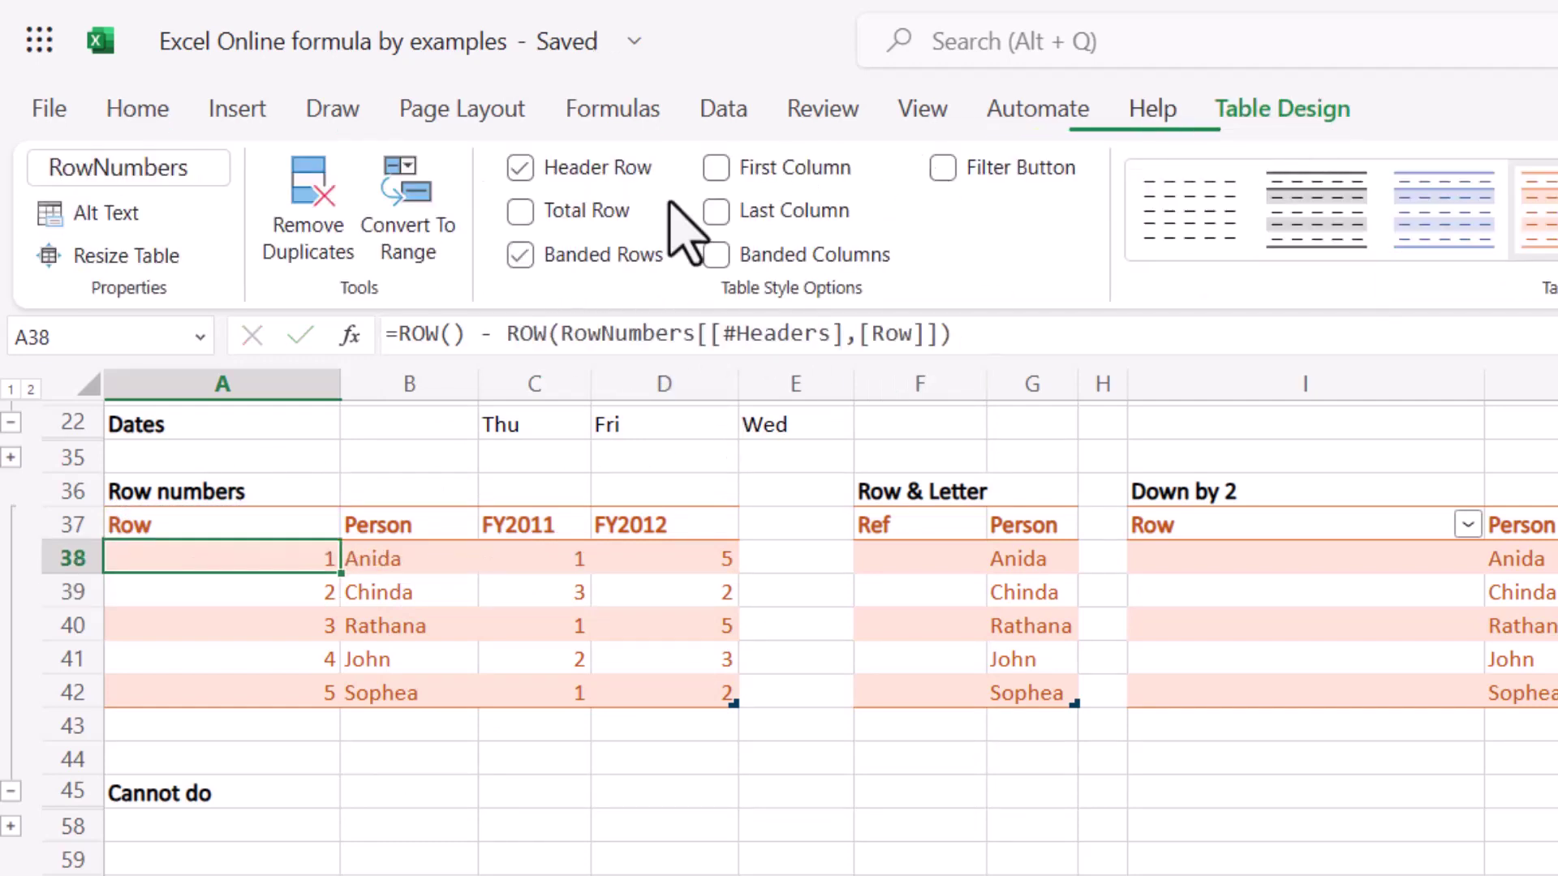
click(95, 175)
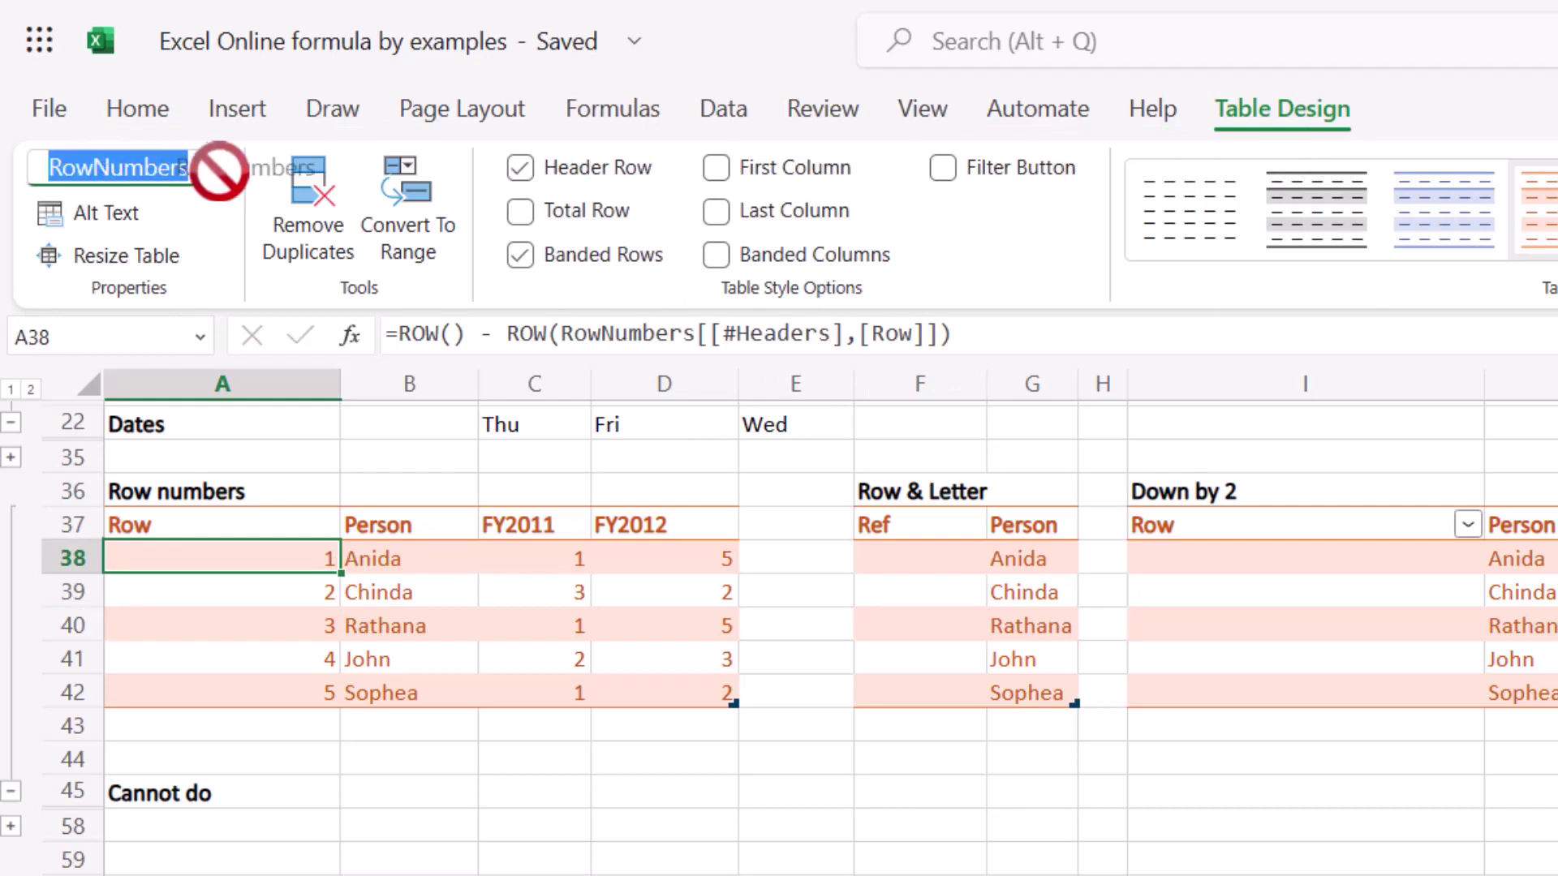
click(194, 168)
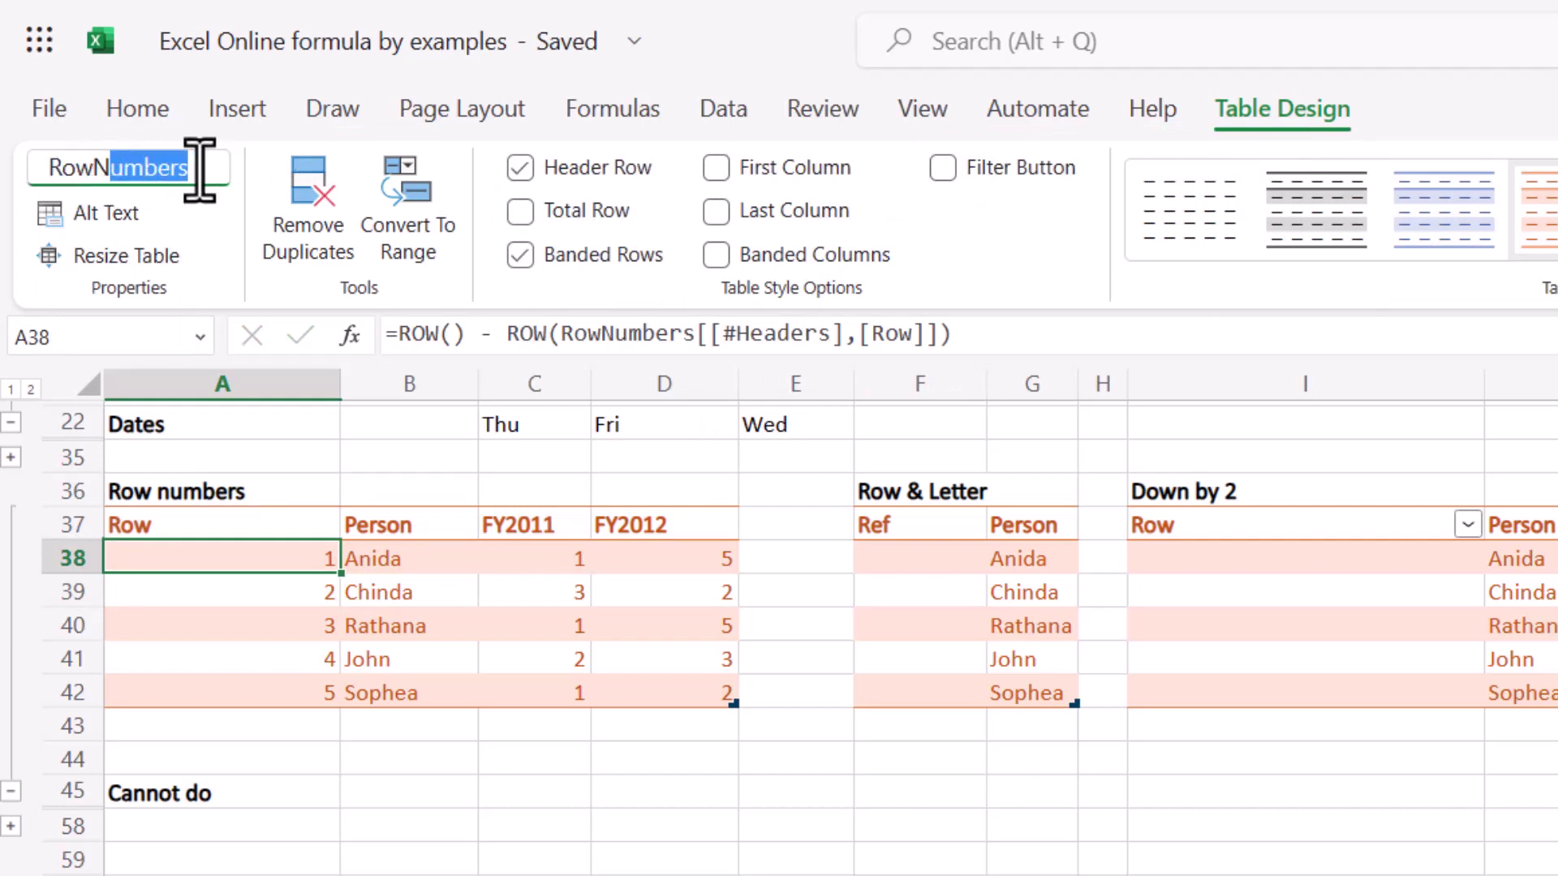
text(ing)
key(Return)
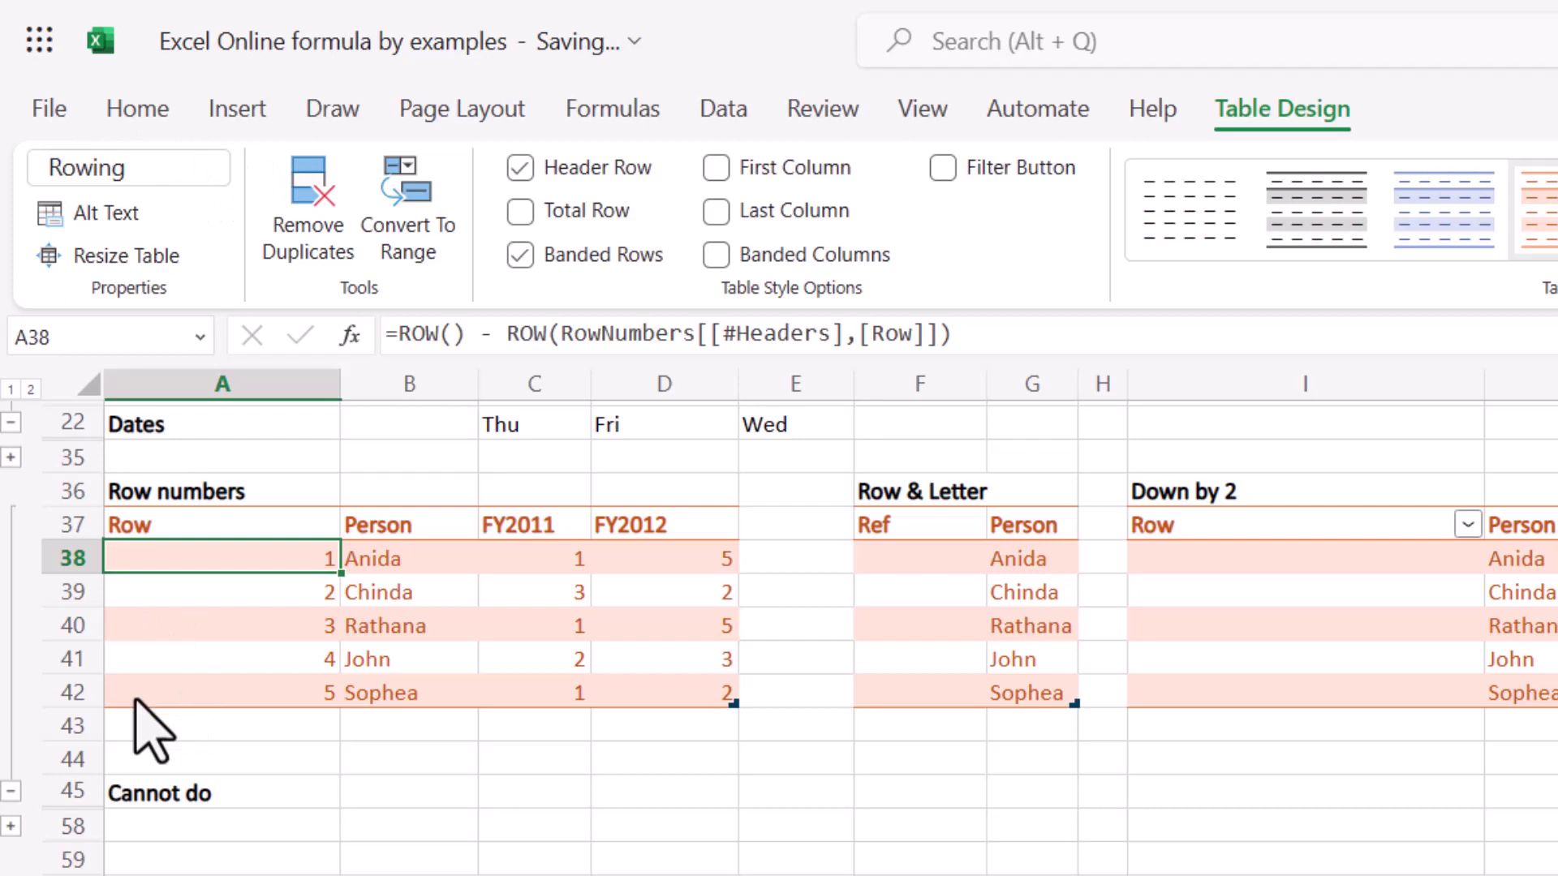
double_click(237, 560)
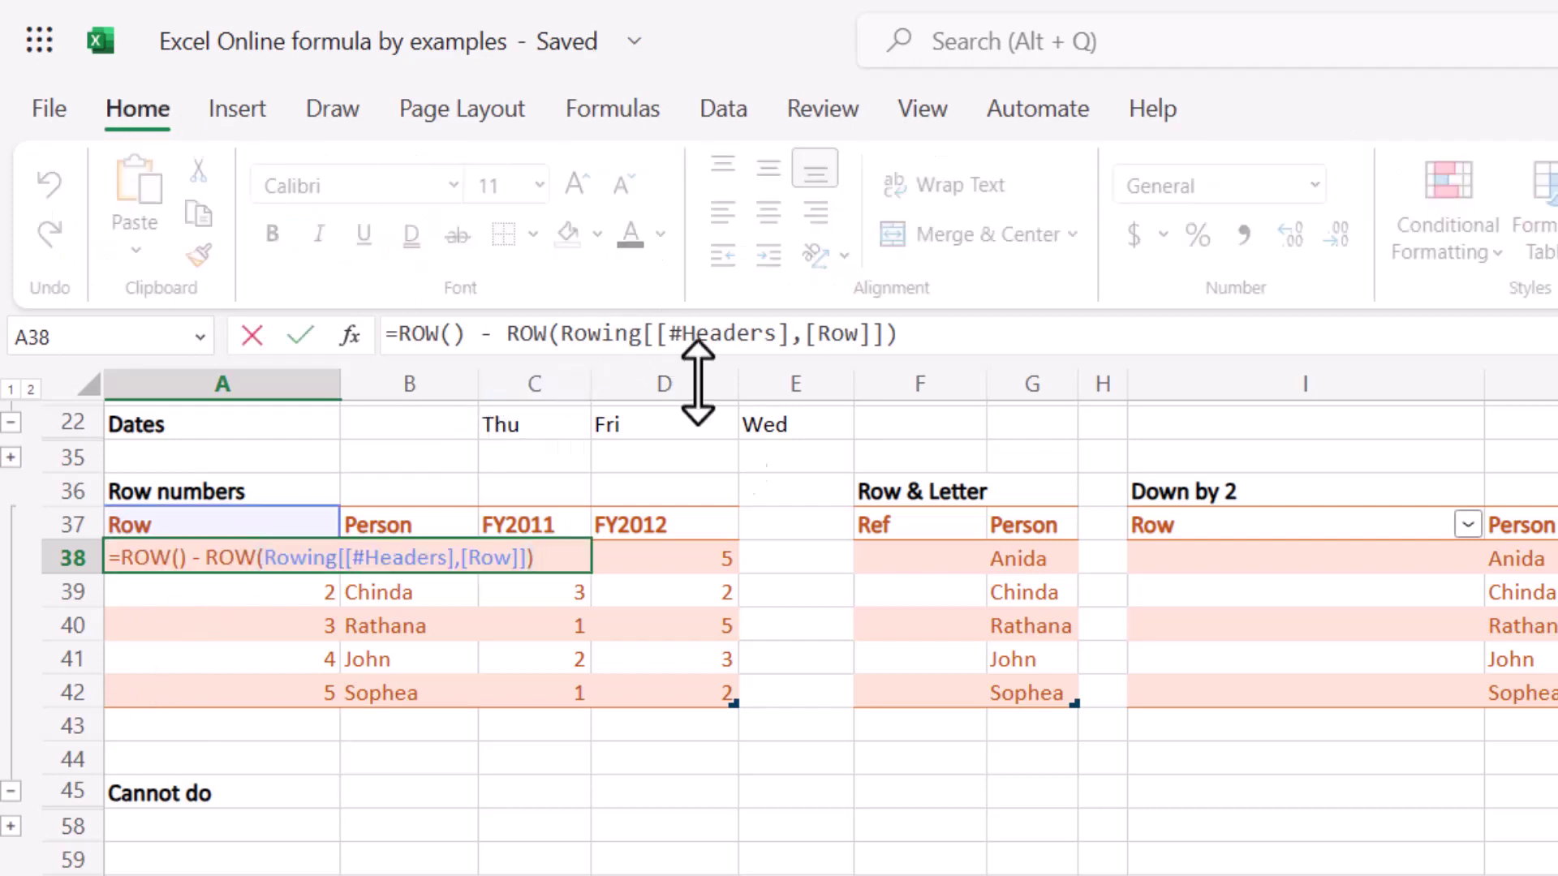
key(Escape)
Enter 1A and 2C as Ref examples and apply the suggested row-number-plus-initial formula.
click(923, 562)
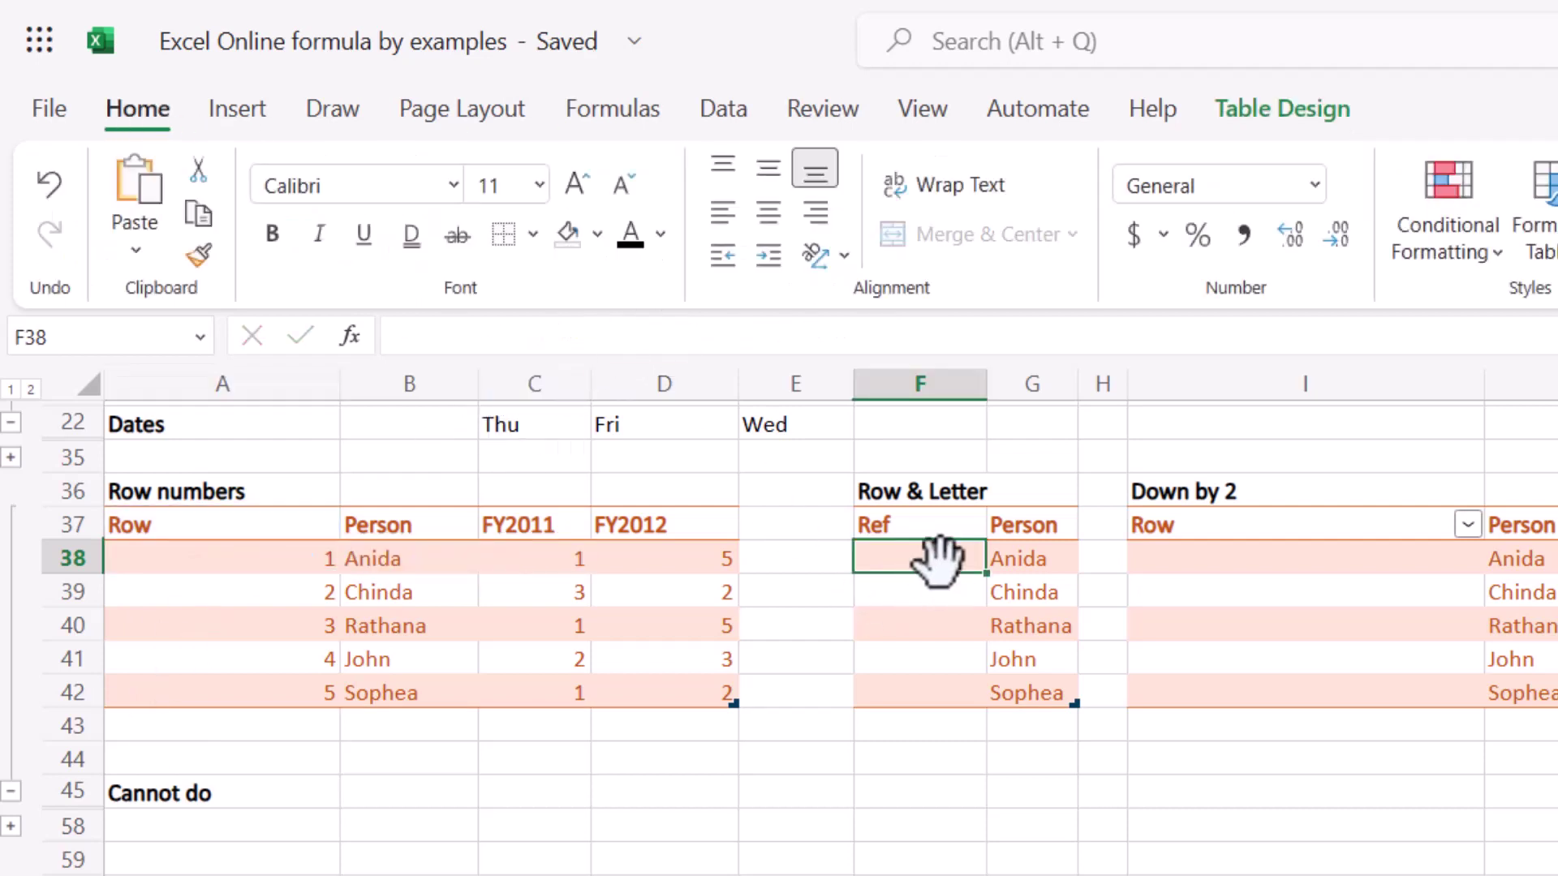
text(1A)
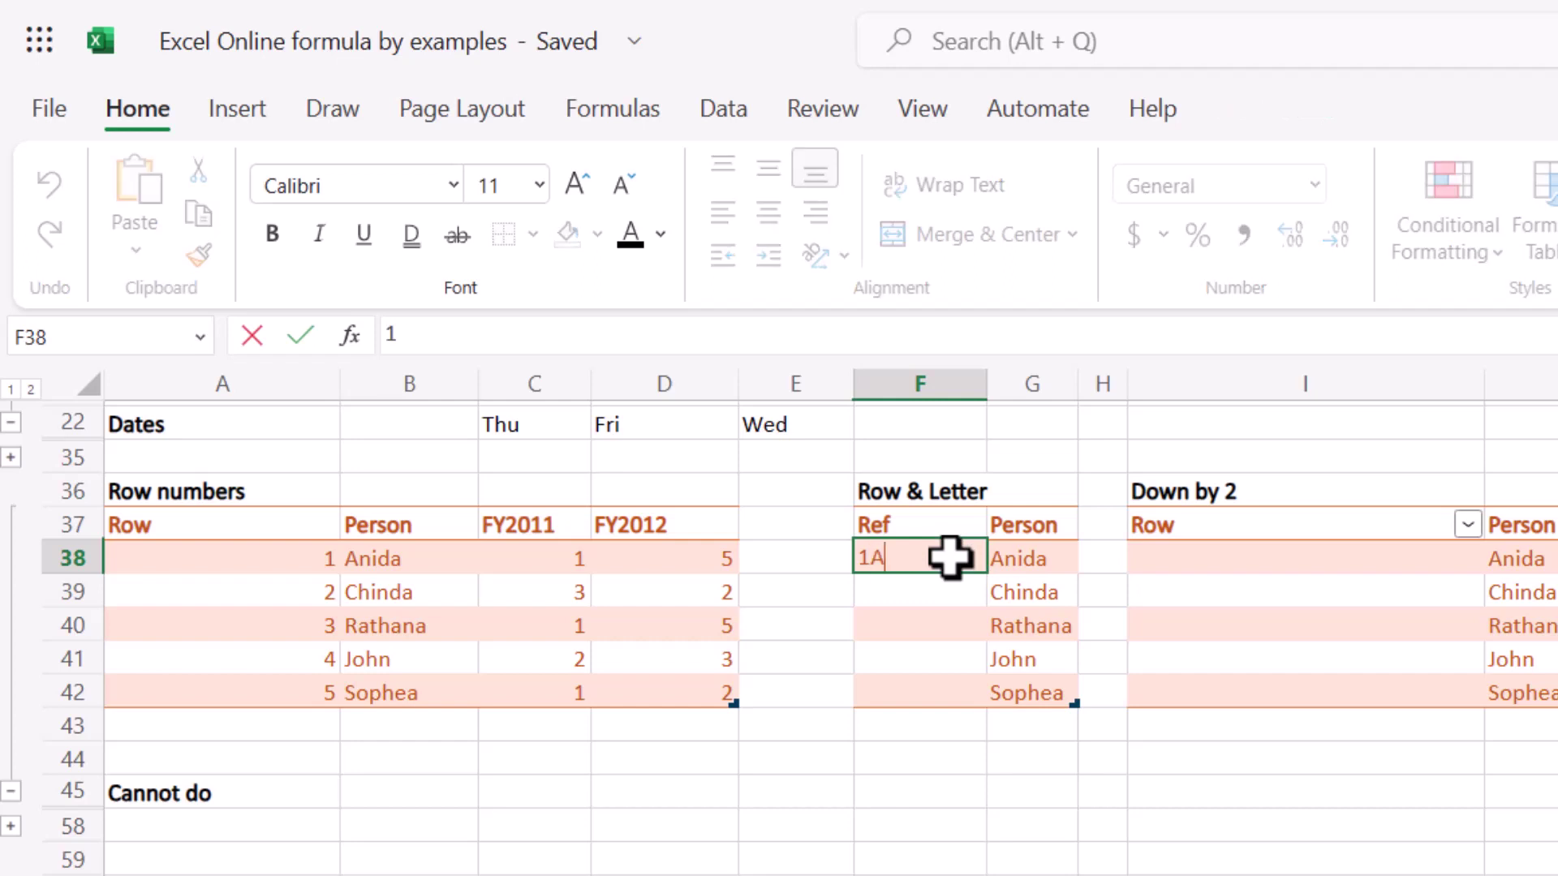
key(Return)
text(2C)
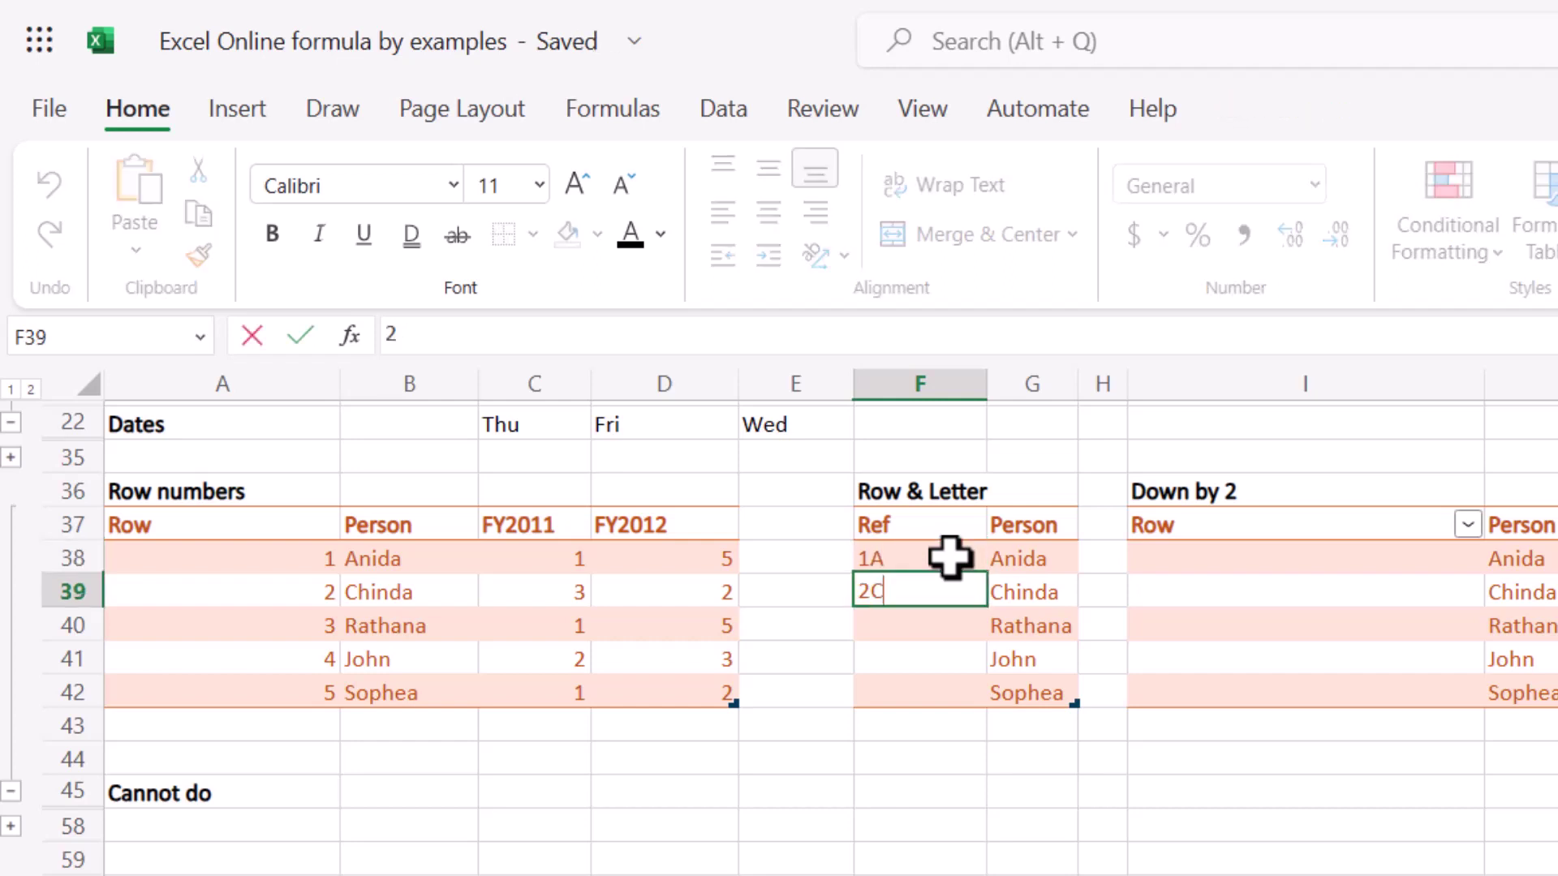
key(Return)
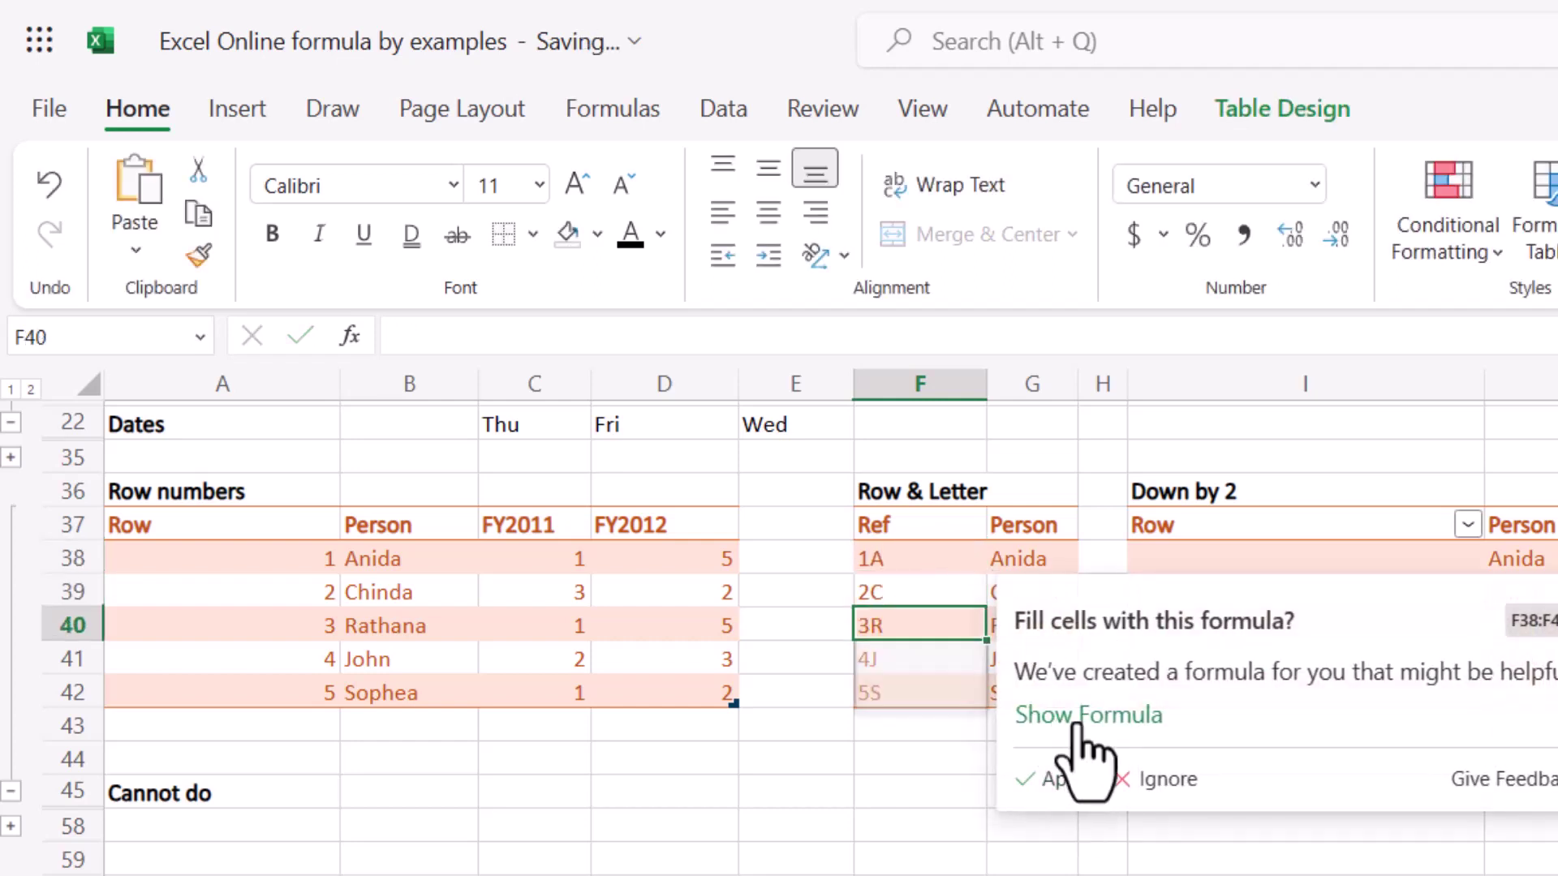
click(1076, 724)
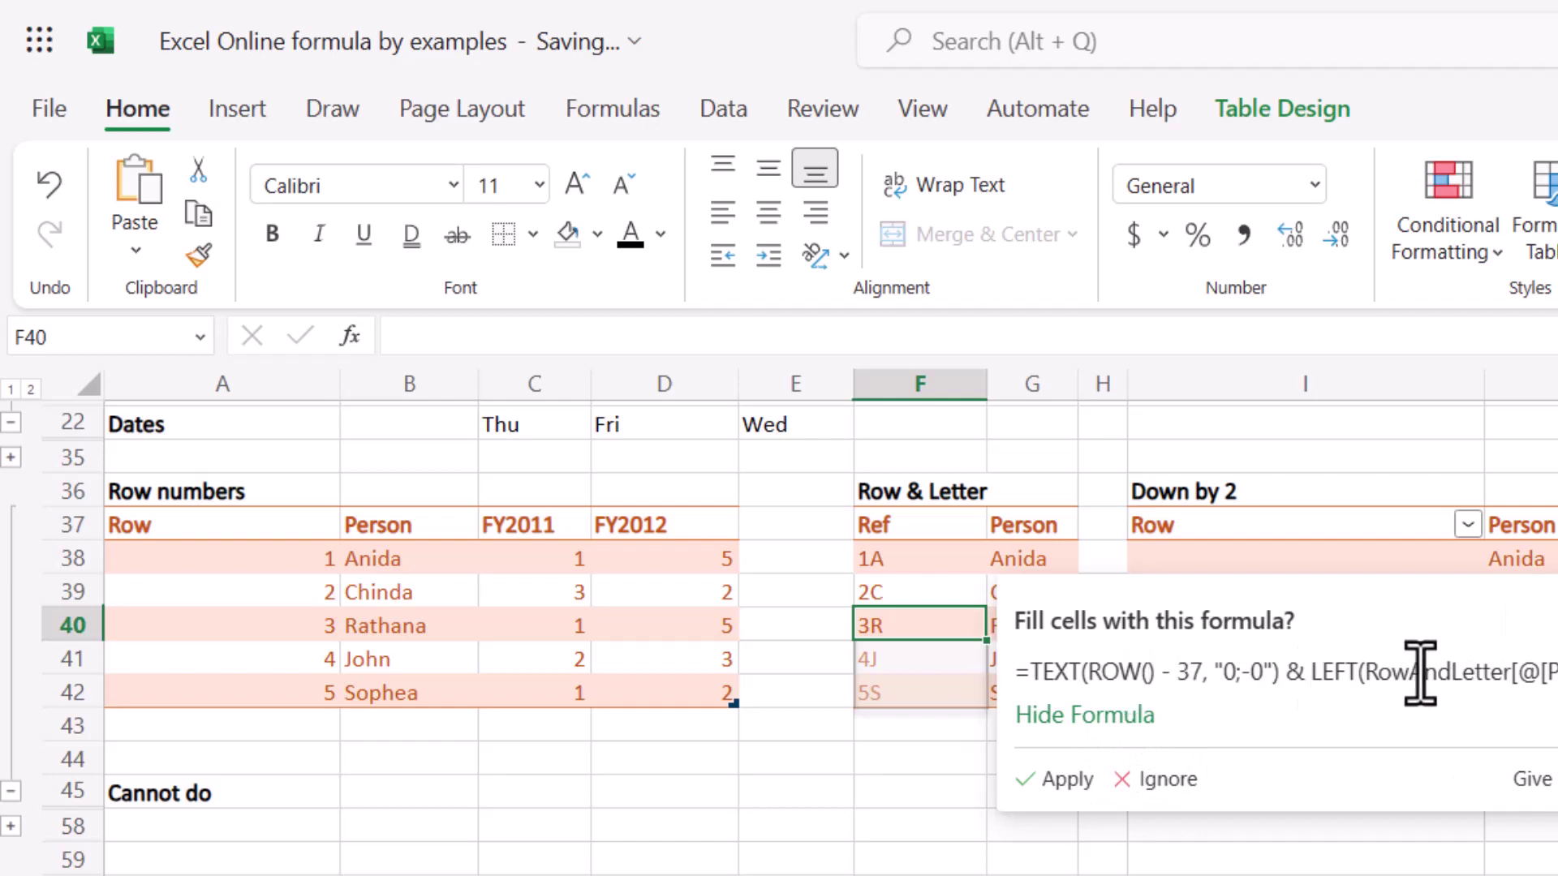
click(1066, 779)
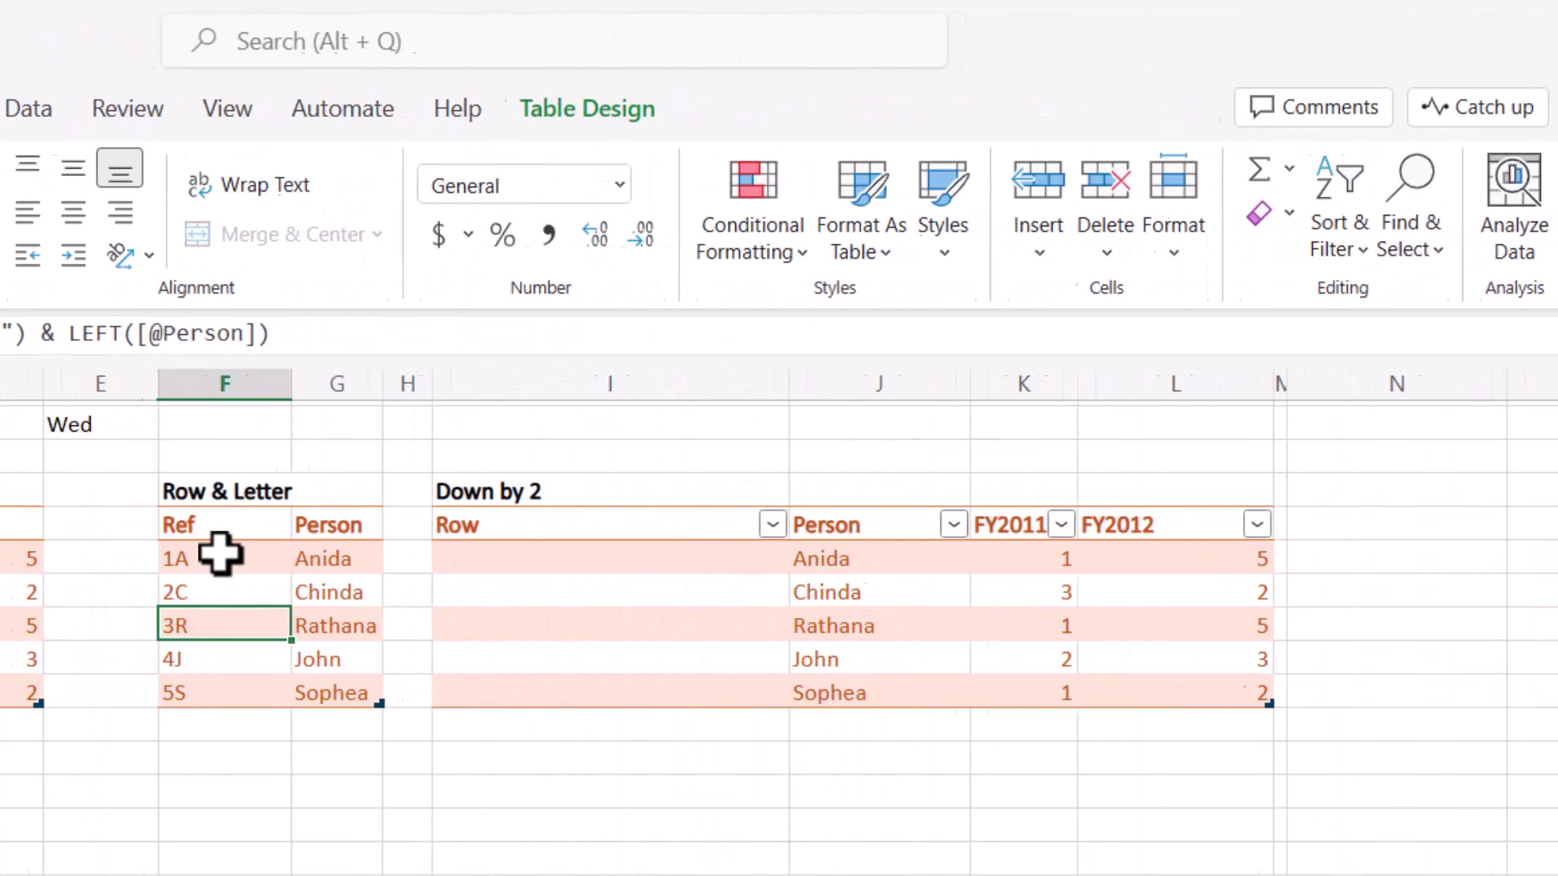
mouse_move(220, 554)
mouse_down()
mouse_move(208, 660)
mouse_move(214, 591)
mouse_move(207, 614)
mouse_move(167, 598)
mouse_move(191, 592)
mouse_move(206, 546)
mouse_up()
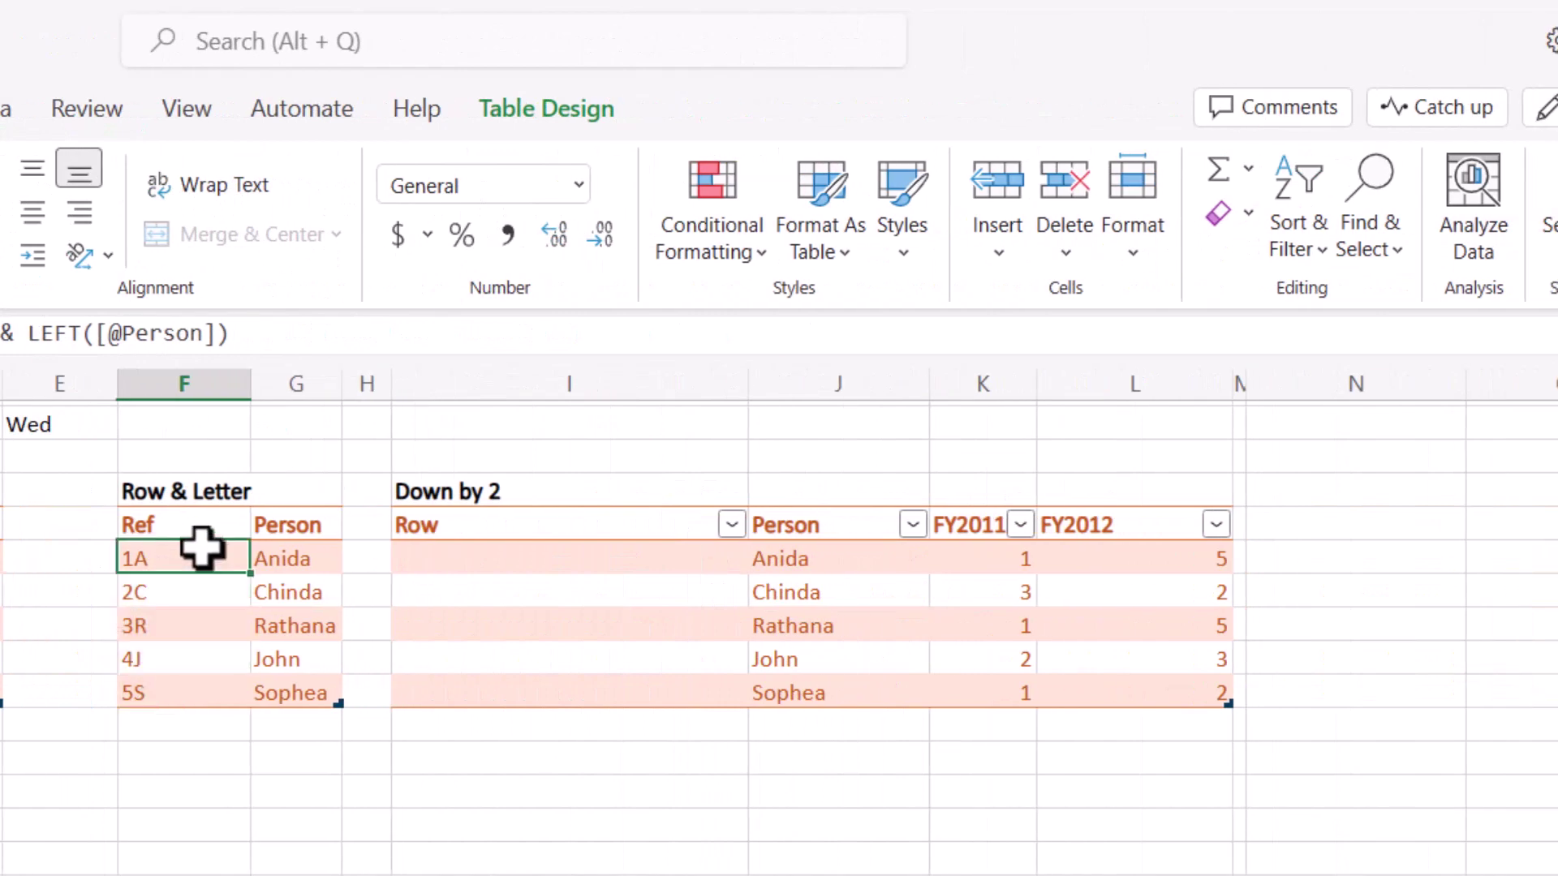
Enter 2023, 2021 and 2019 in the first three Row cells of Down by 2.
click(309, 559)
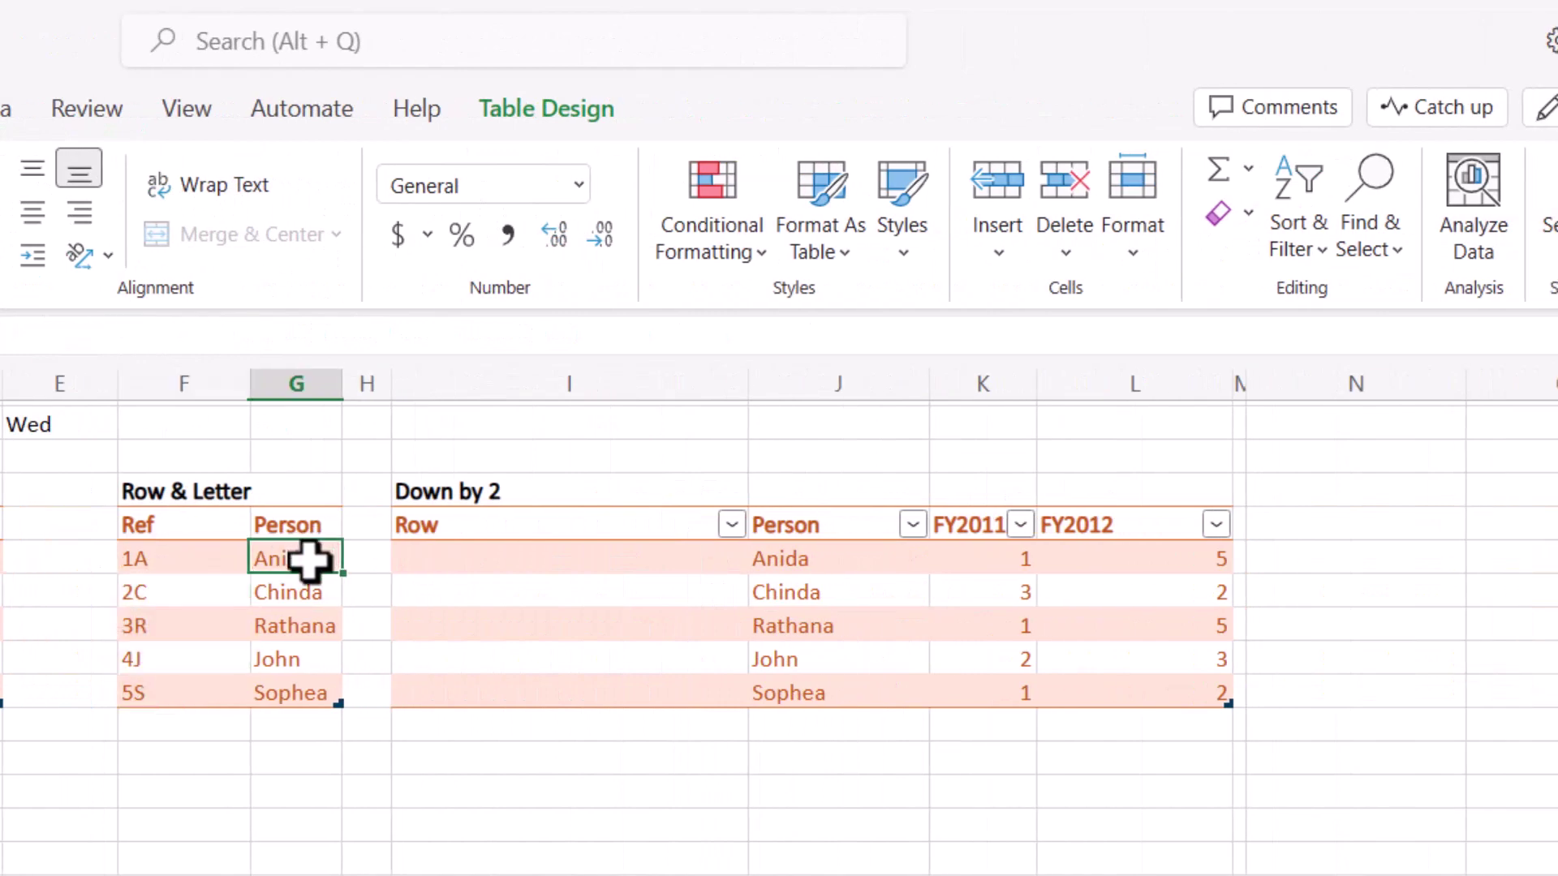
click(545, 558)
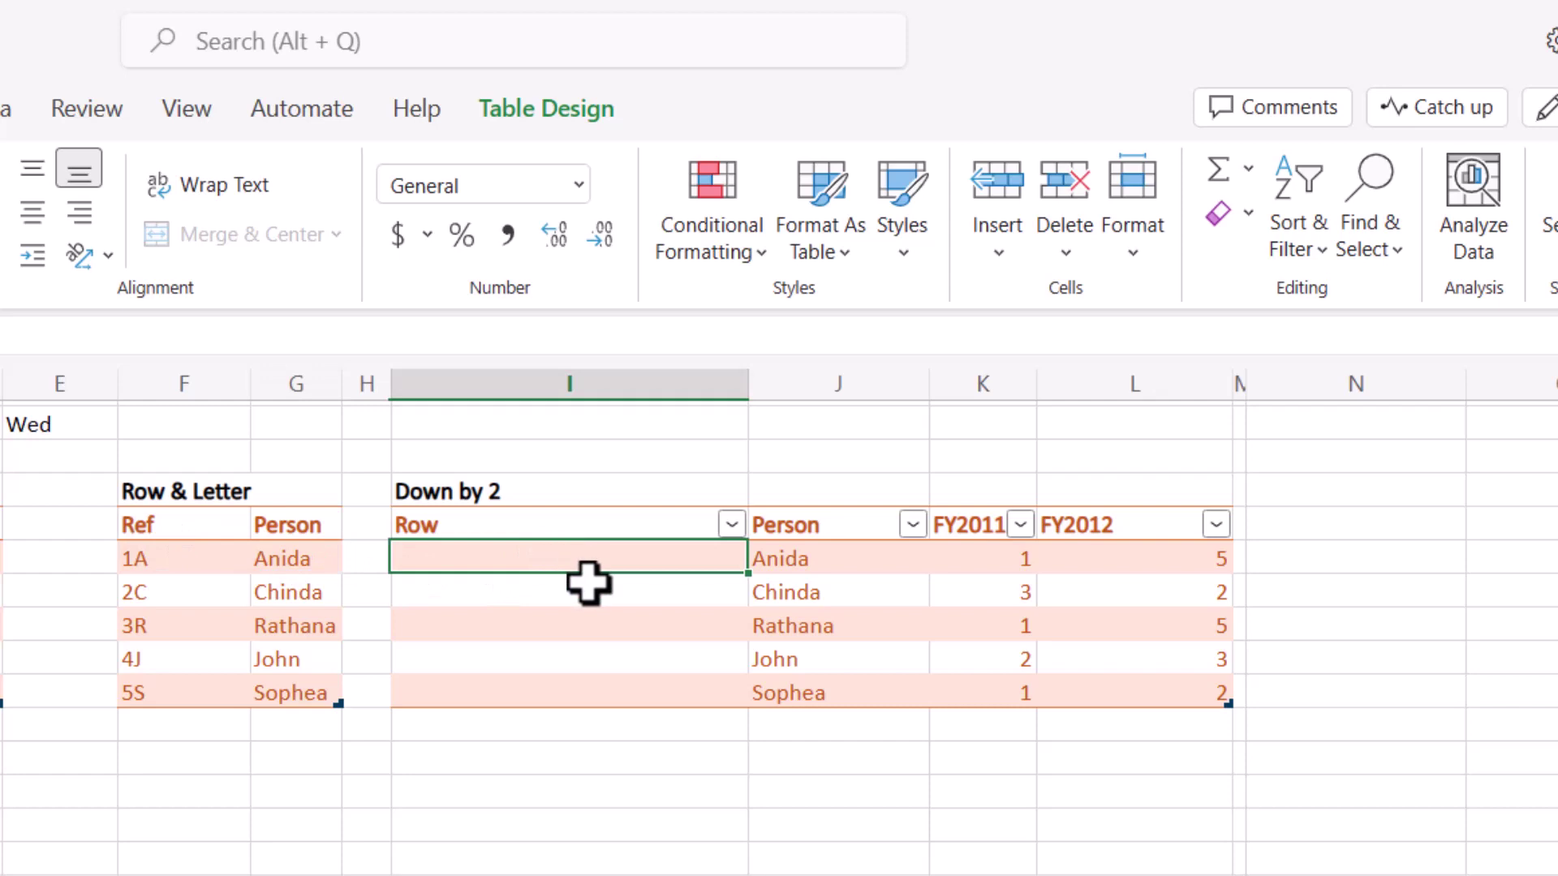
text(2)
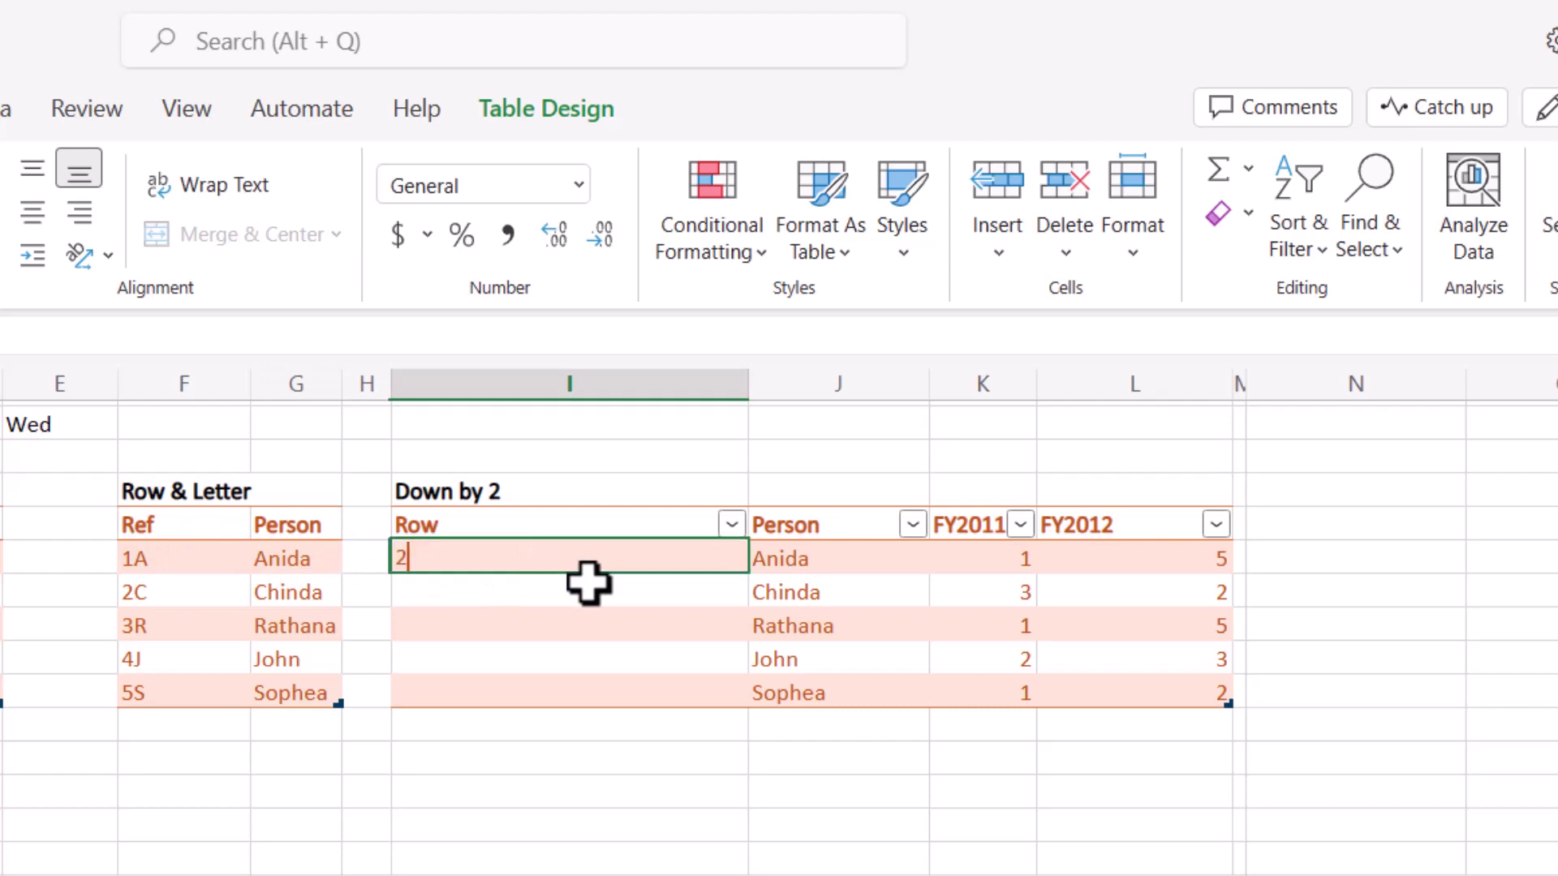
text(023)
key(Return)
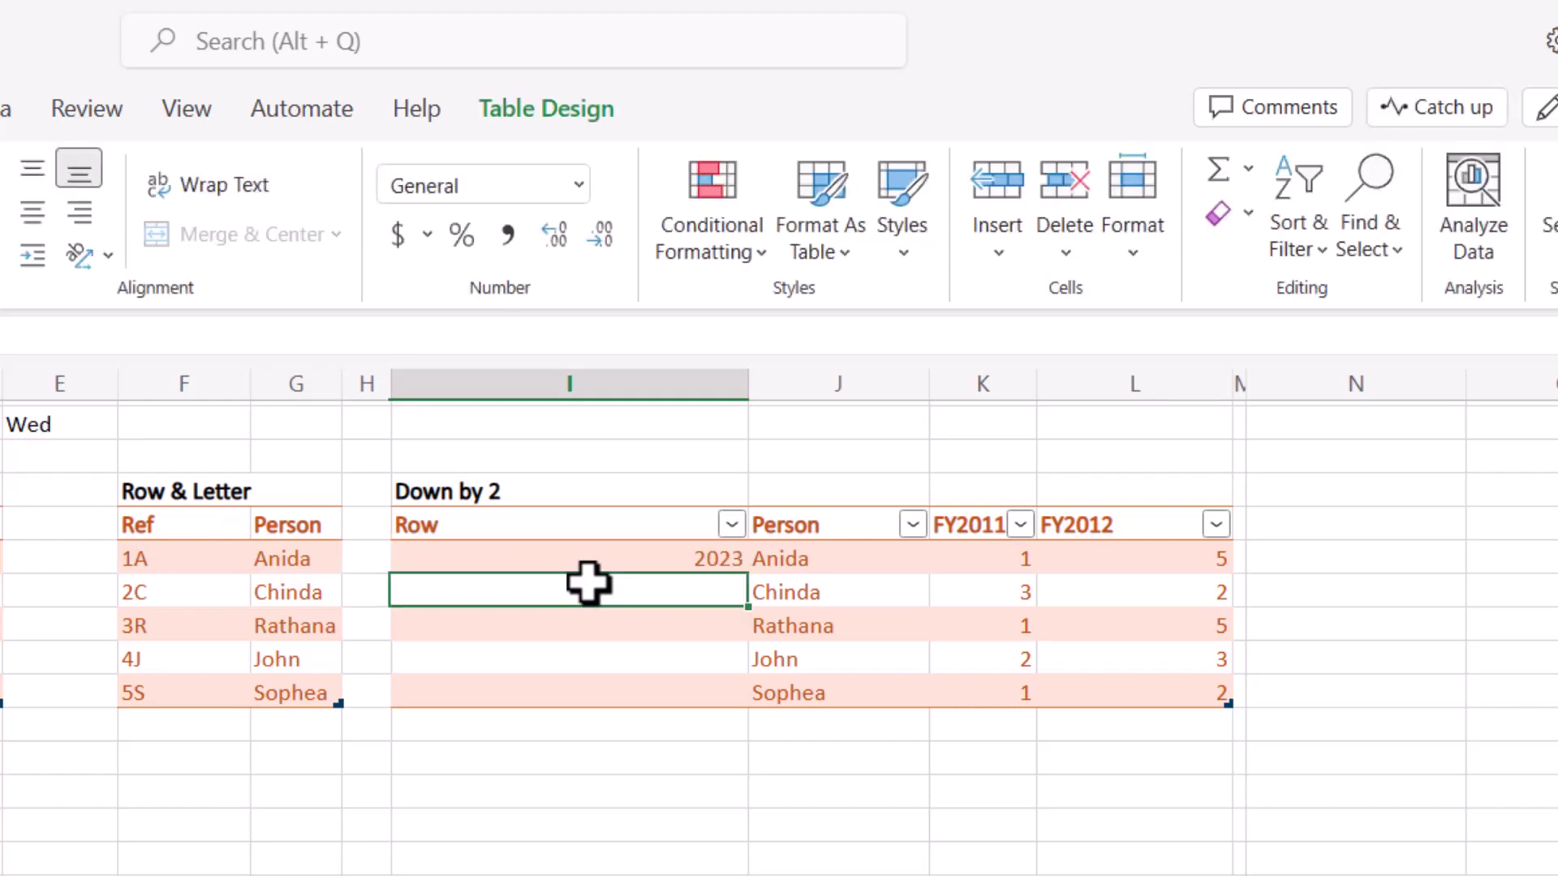
text(2021)
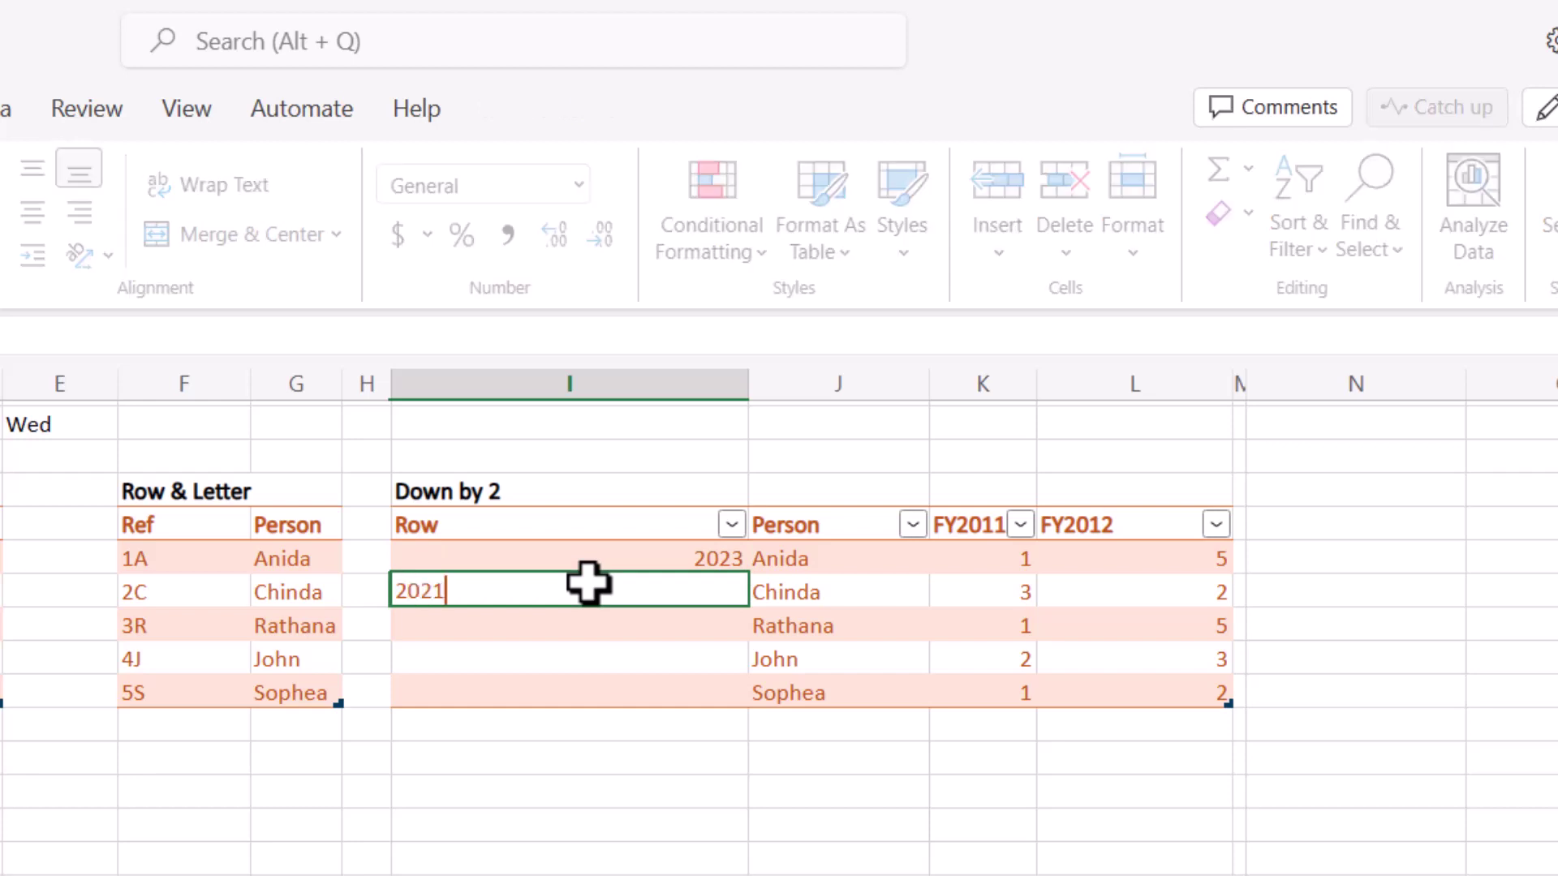
key(Return)
text(2019)
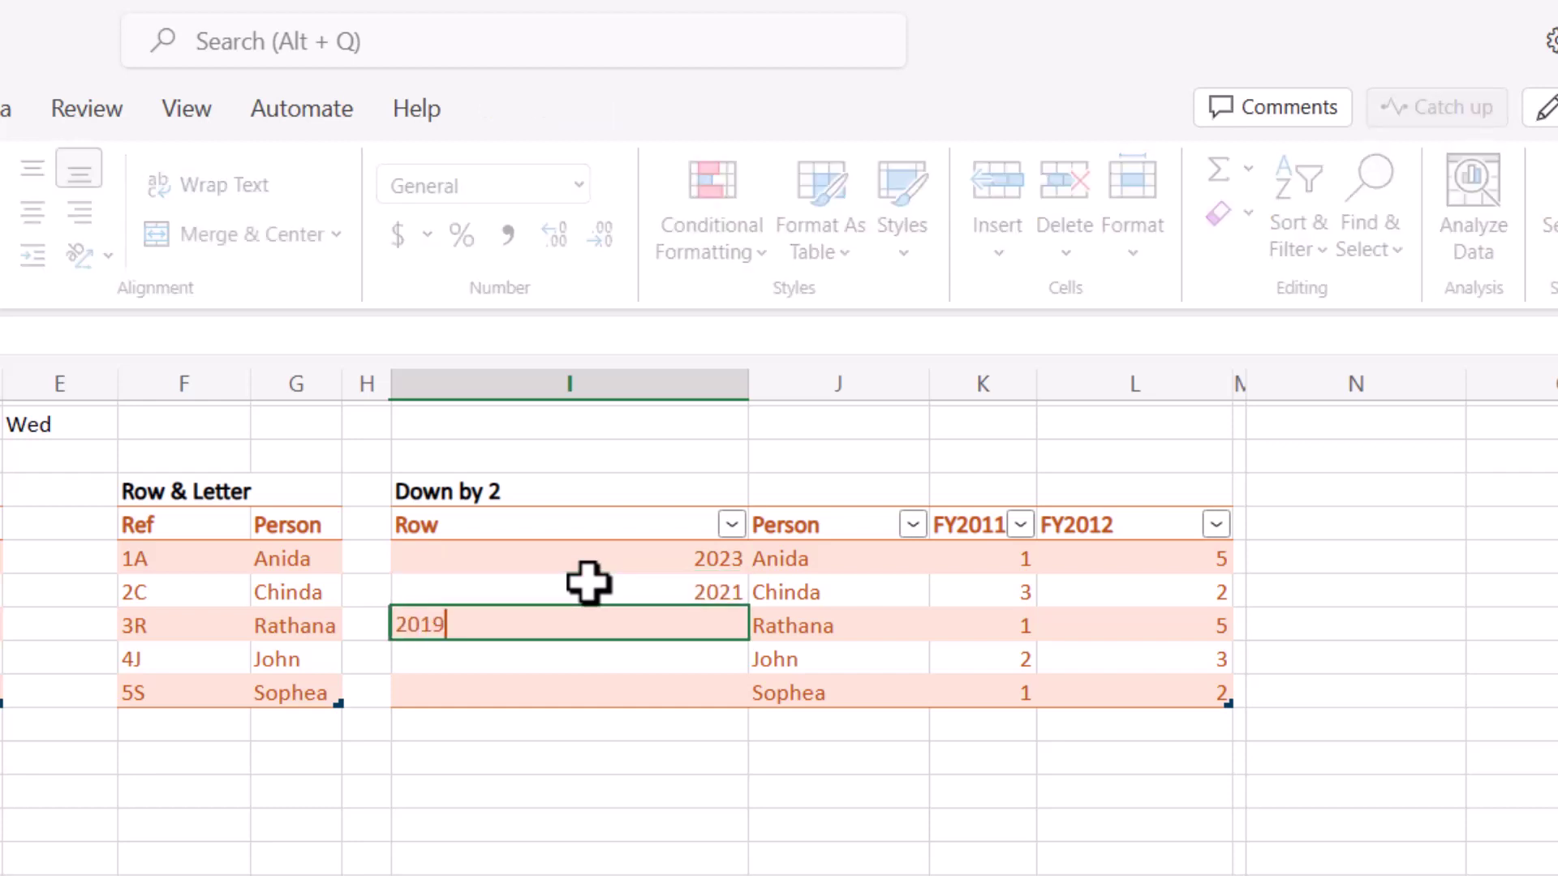
key(Return)
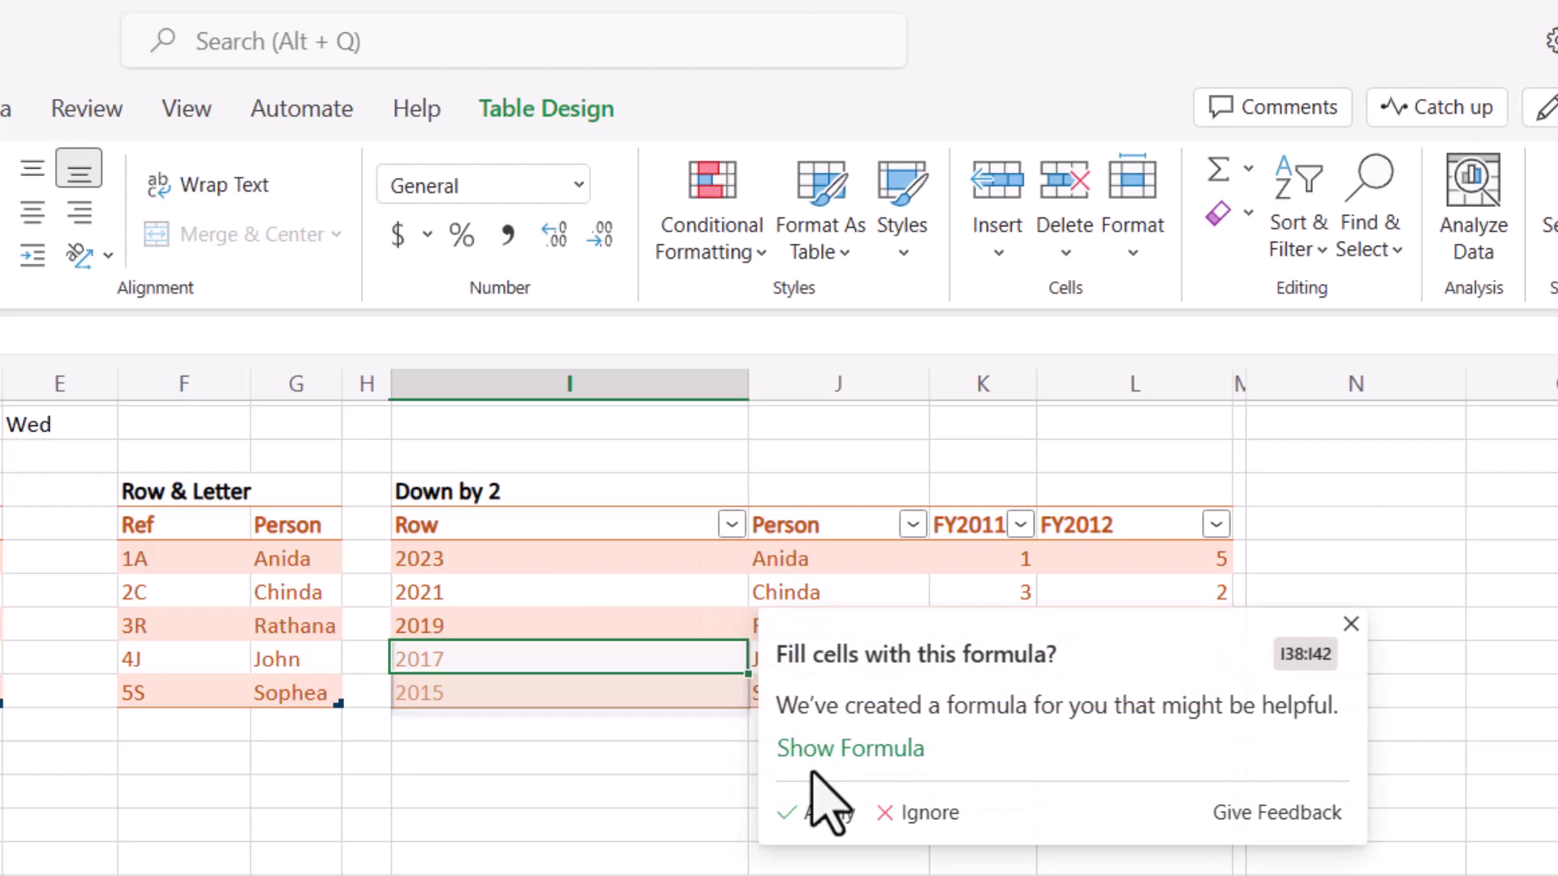
Apply the suggested =-2*ROW()+2099 formula and check the filled Row values.
click(836, 751)
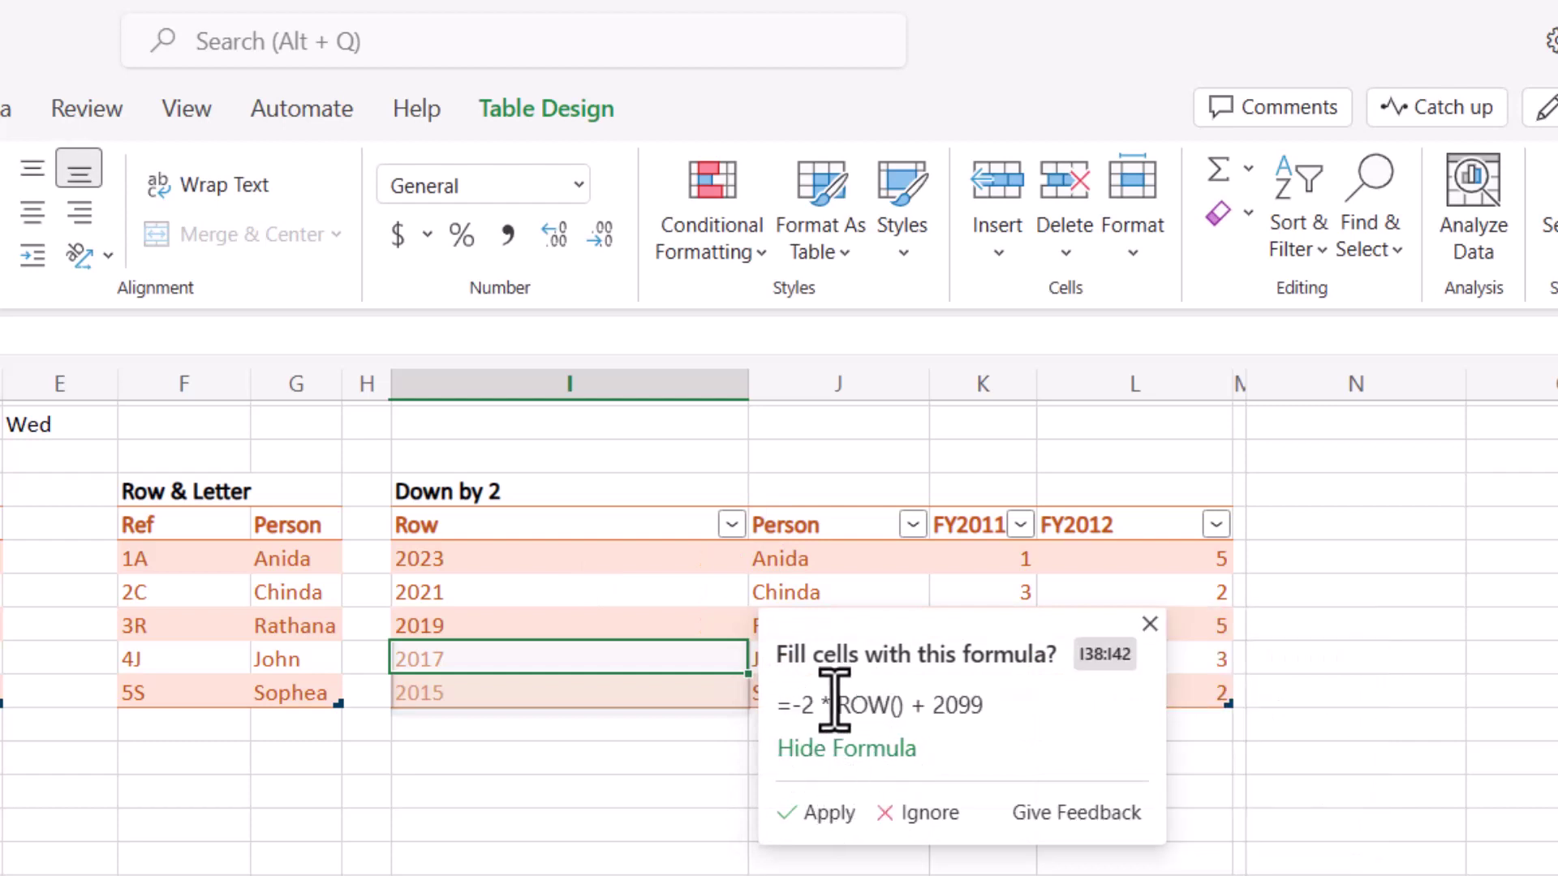
click(834, 812)
click(596, 558)
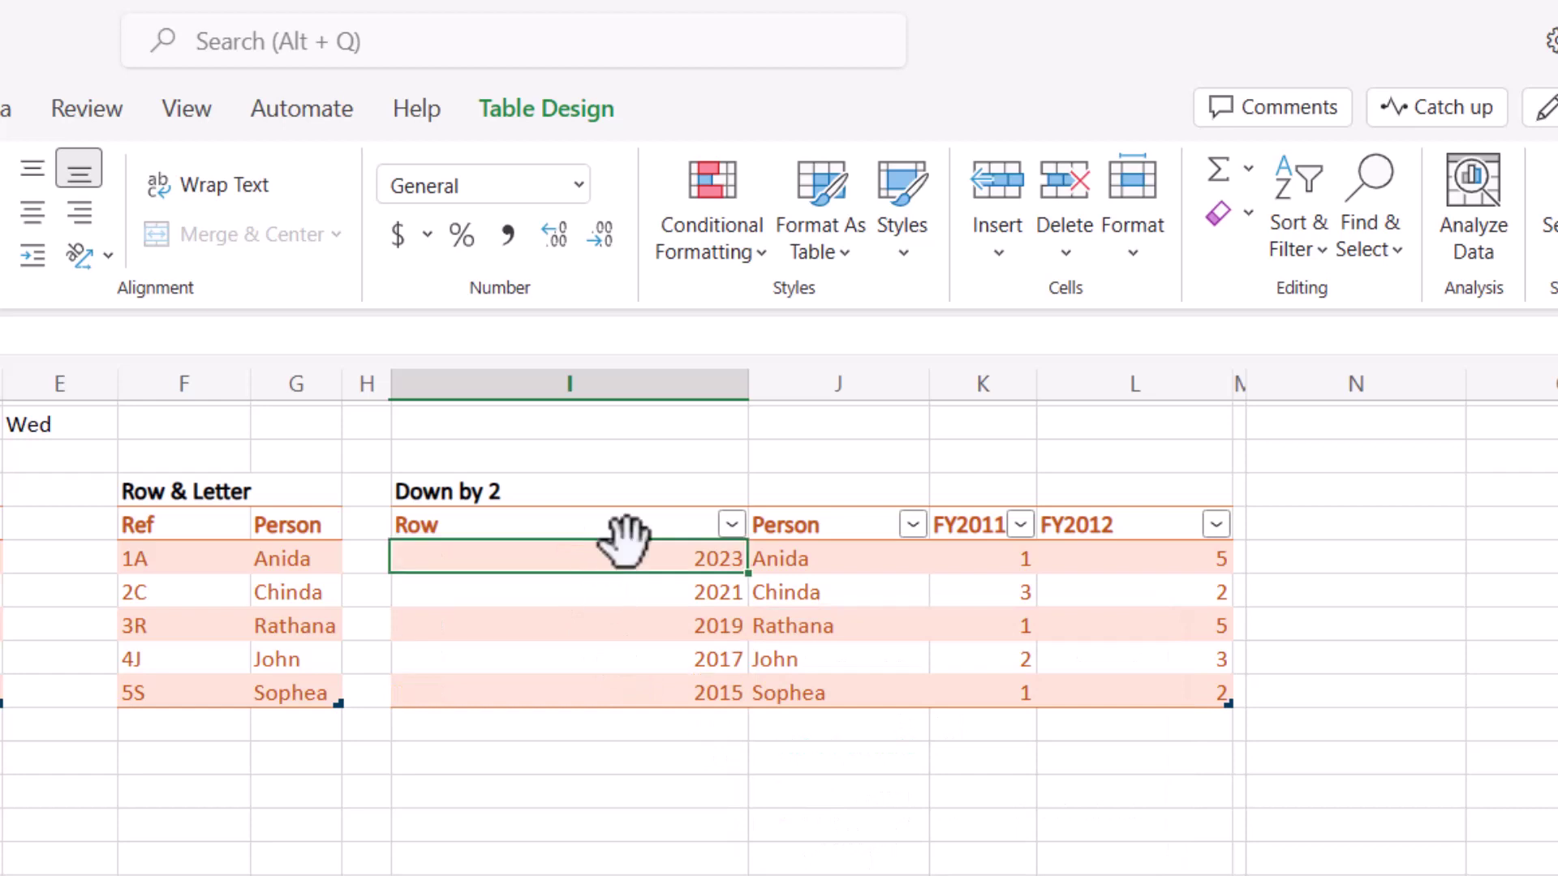
click(601, 591)
click(611, 626)
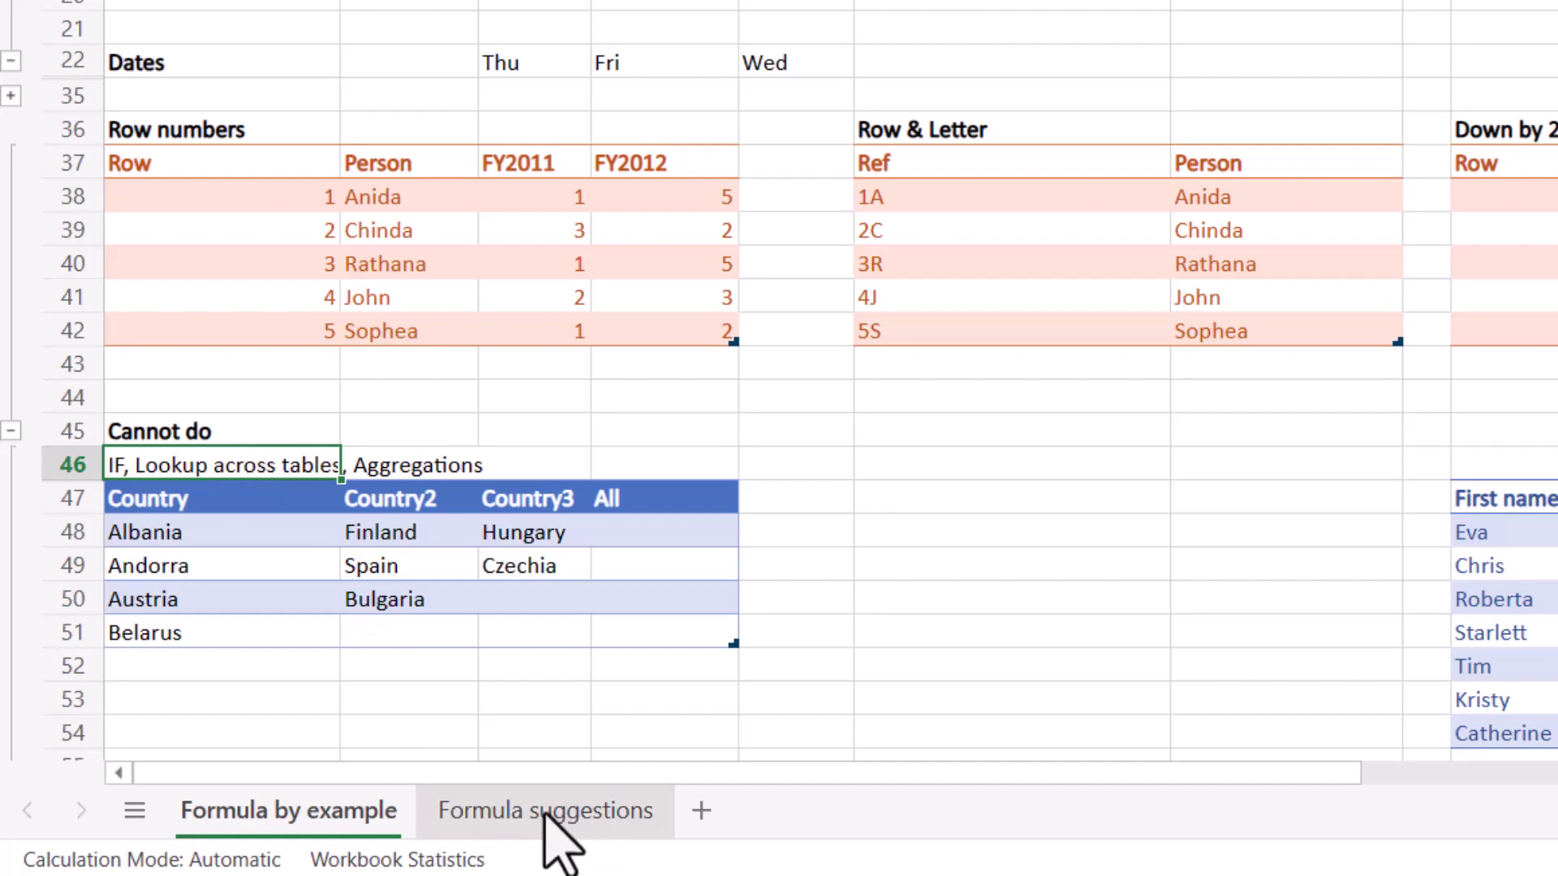
click(688, 531)
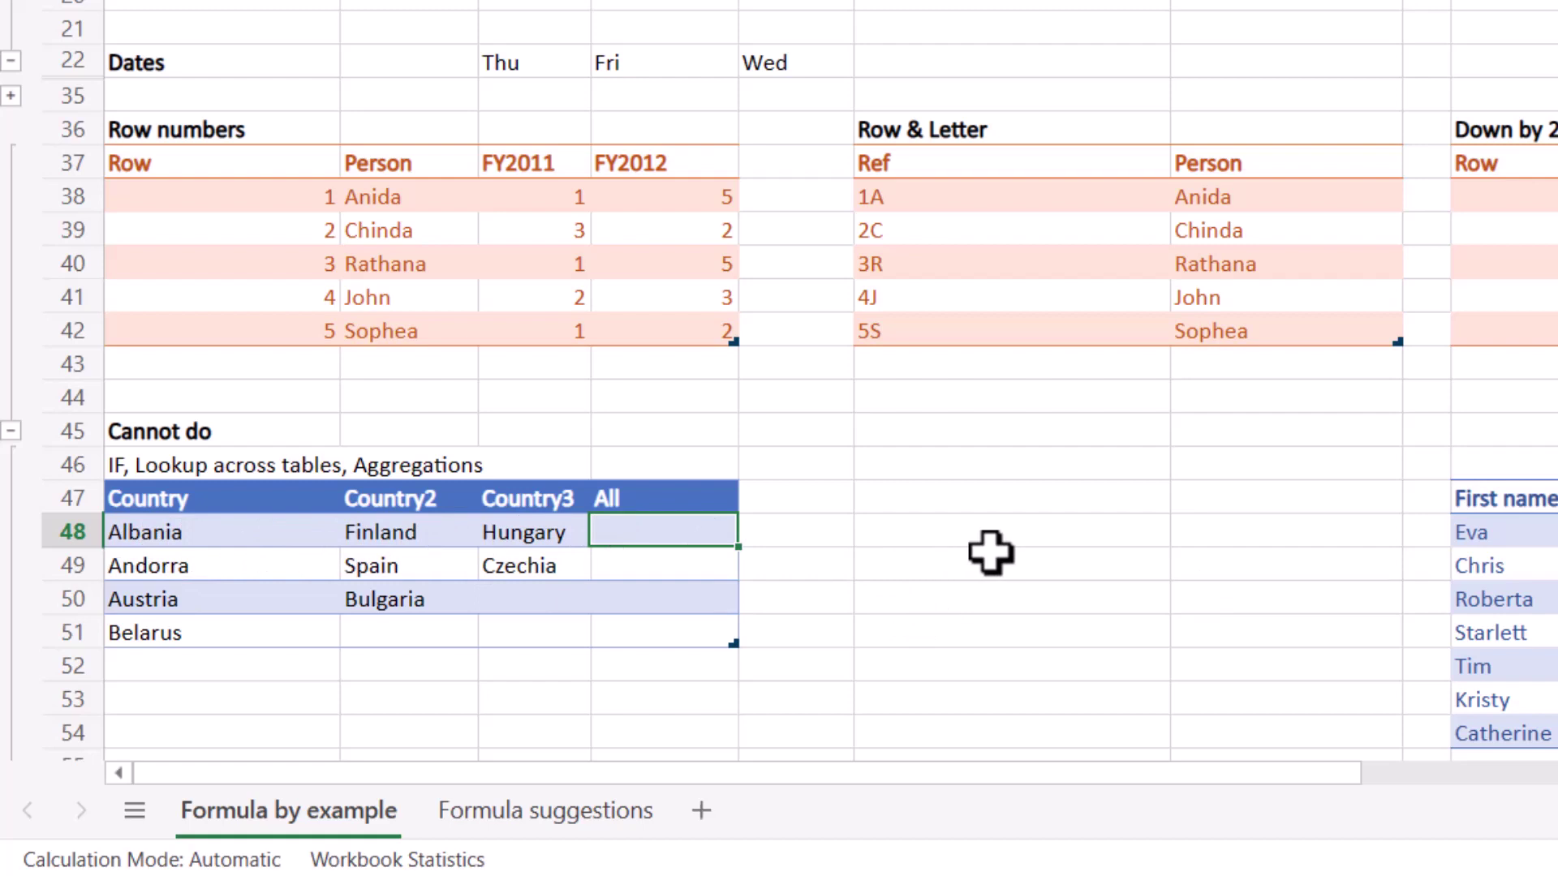
Enter 'Albania, Finland, Hungary' and Andorra examples, then apply the suggested All column formula.
text(Albania, Finla)
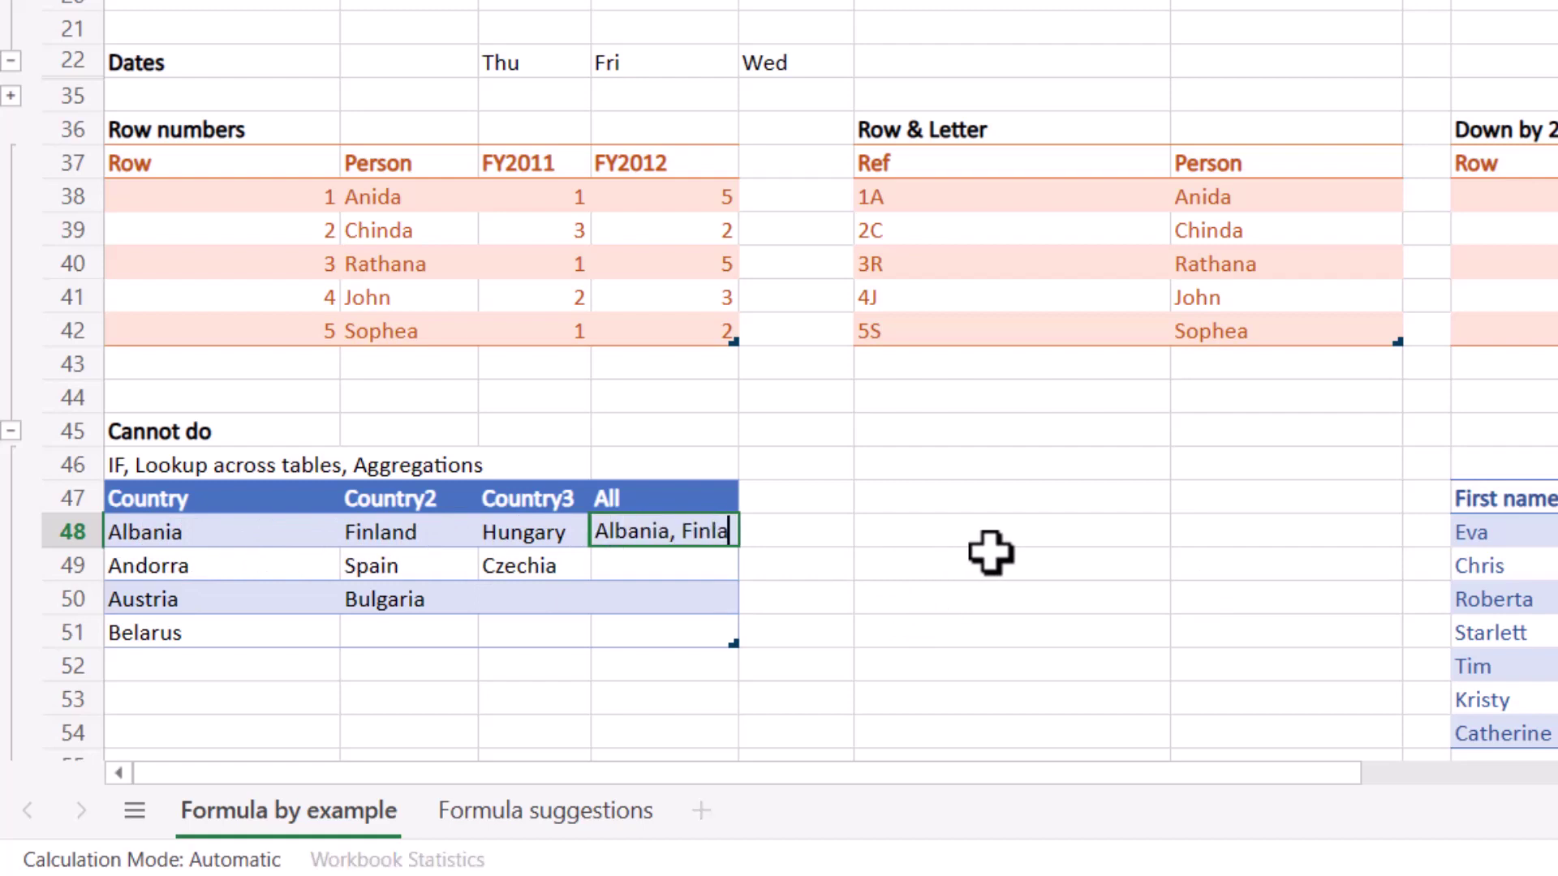
text(nd, Hungary)
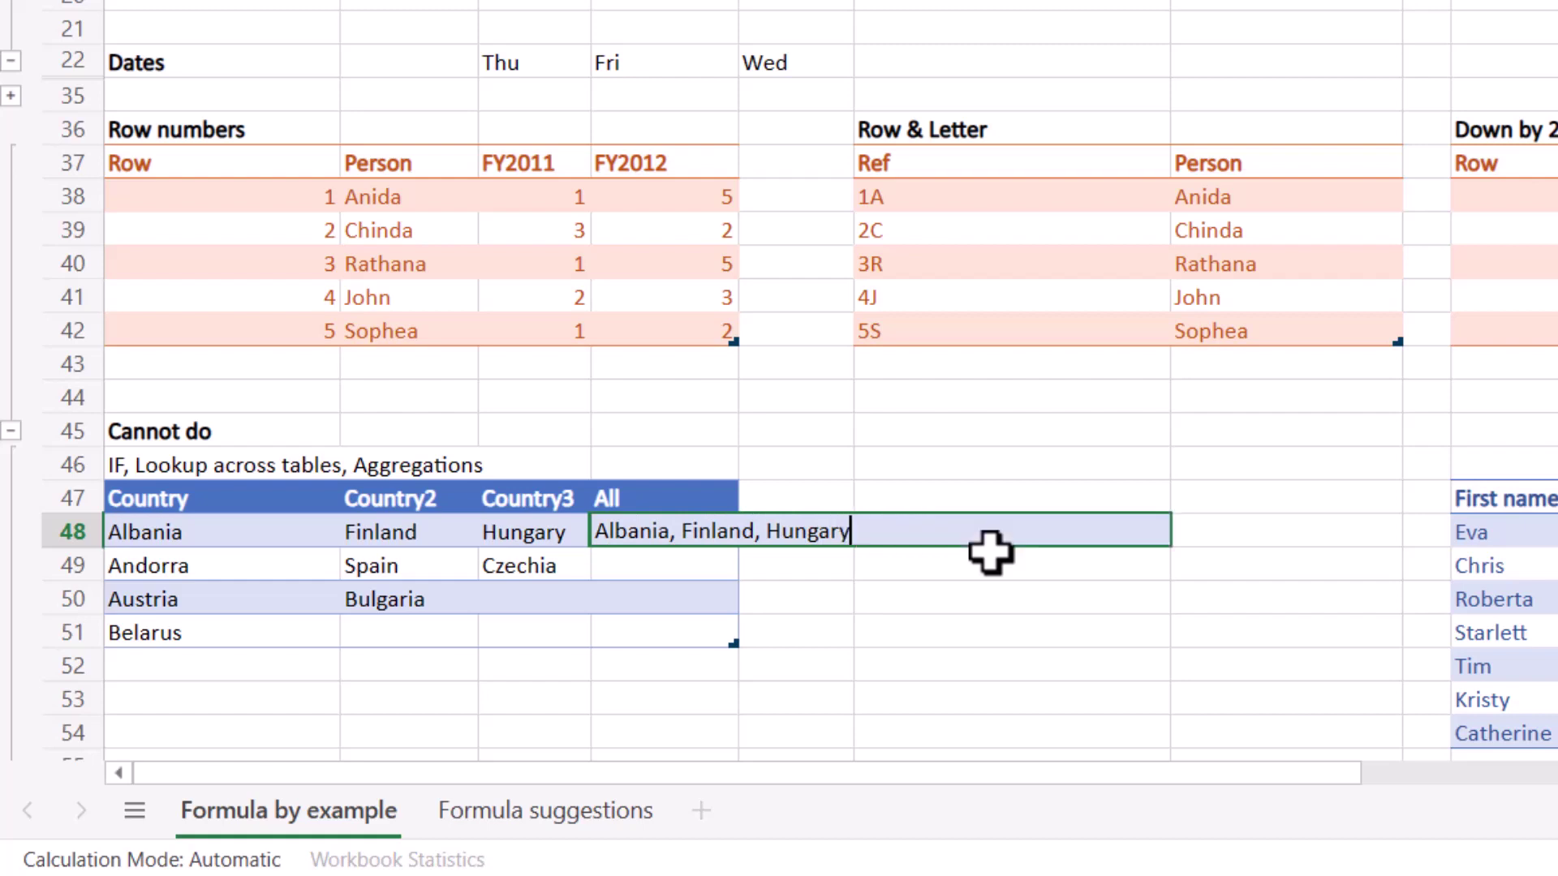
key(Return)
text(Andorra, Spain,)
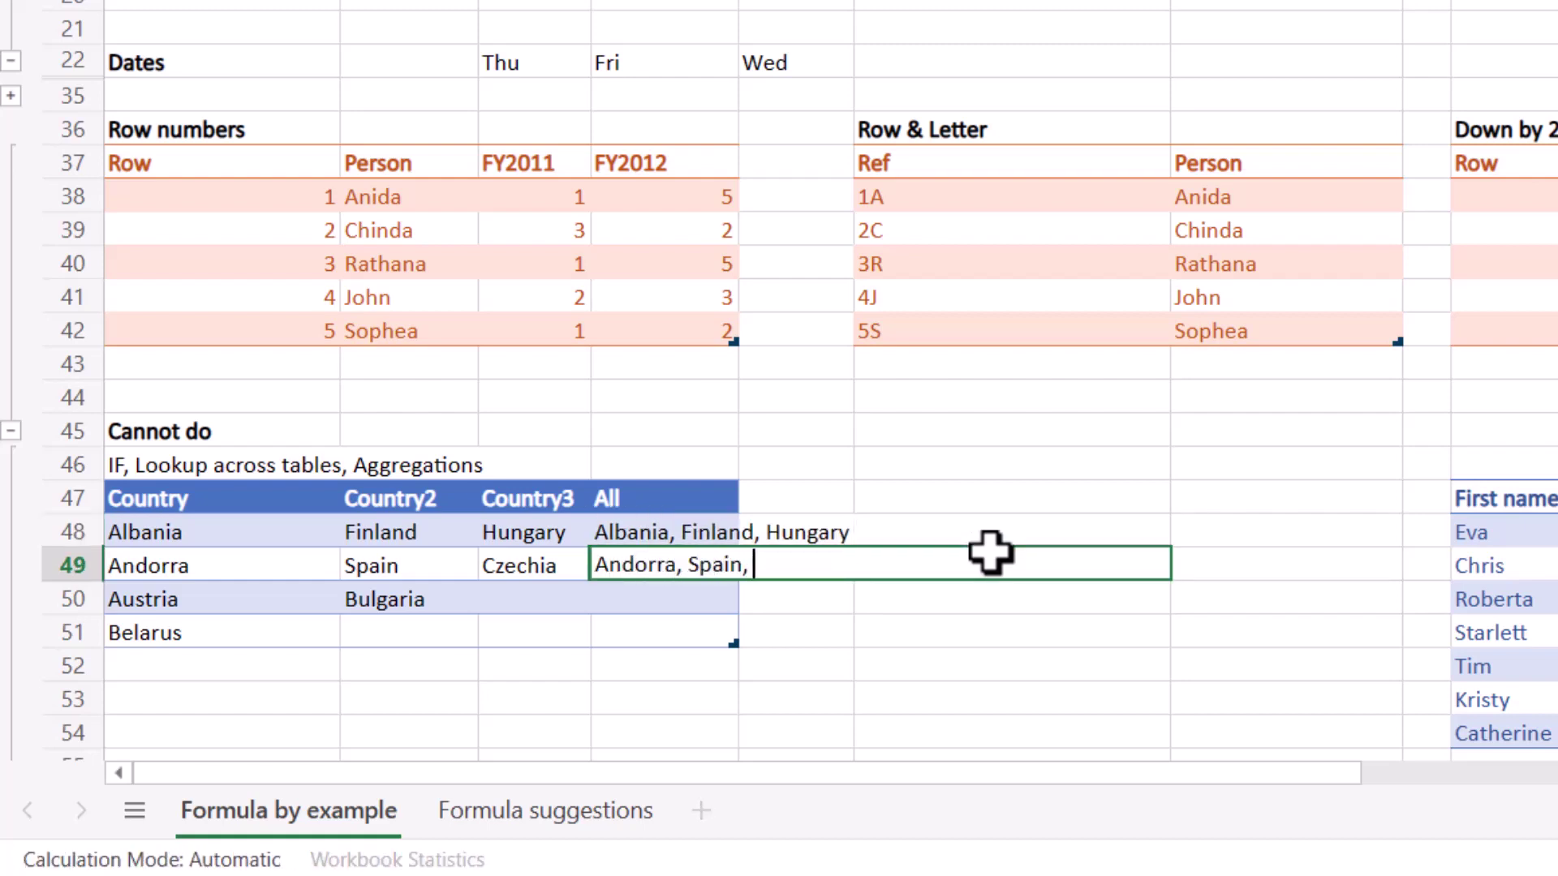
text(a)
key(Return)
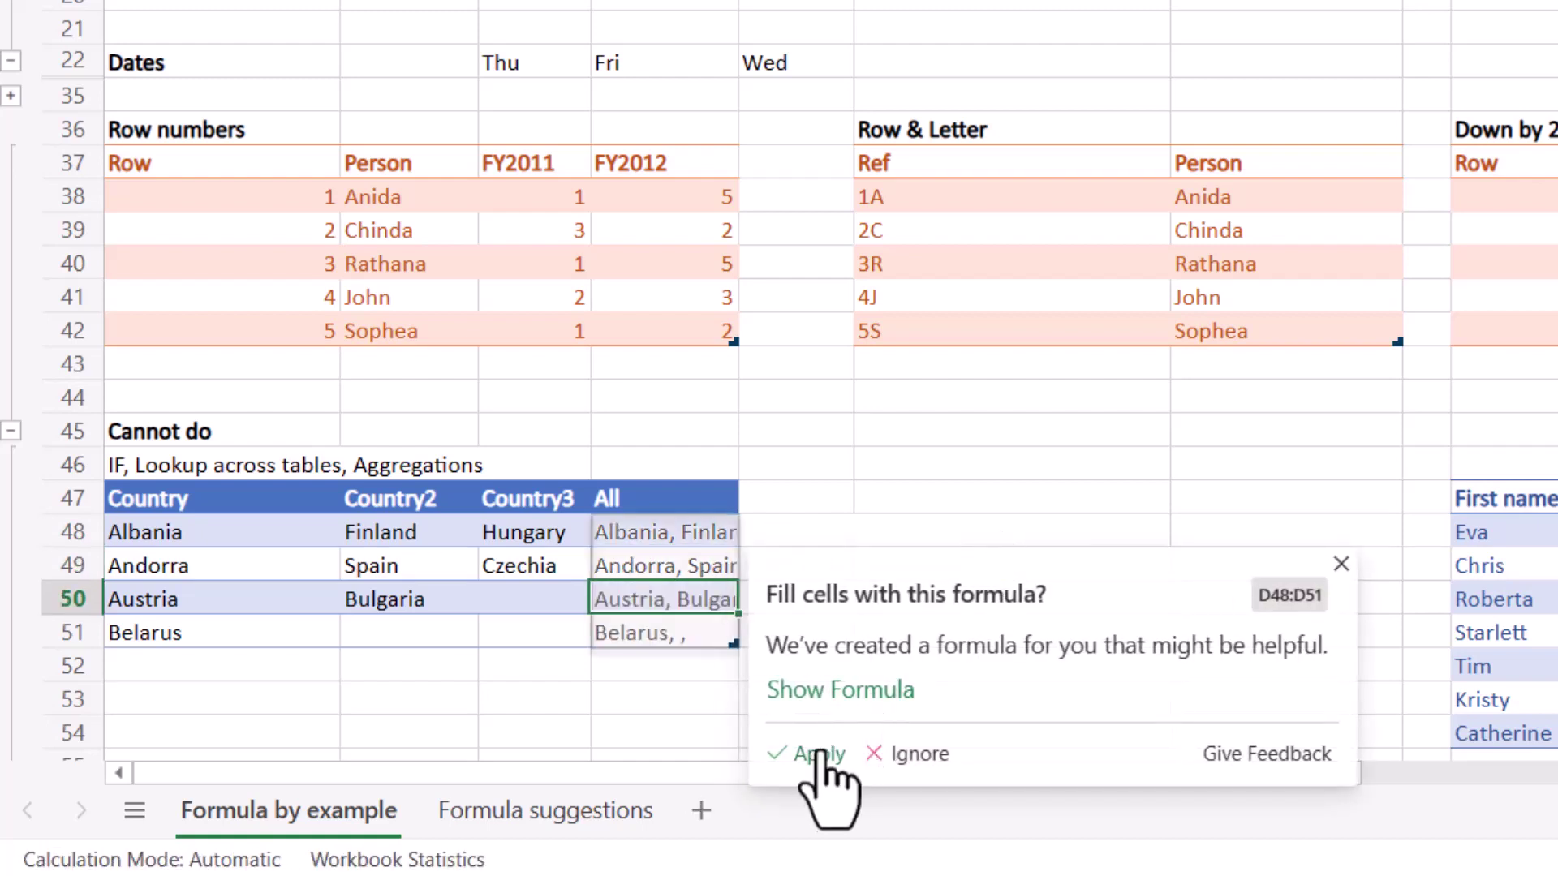
click(814, 753)
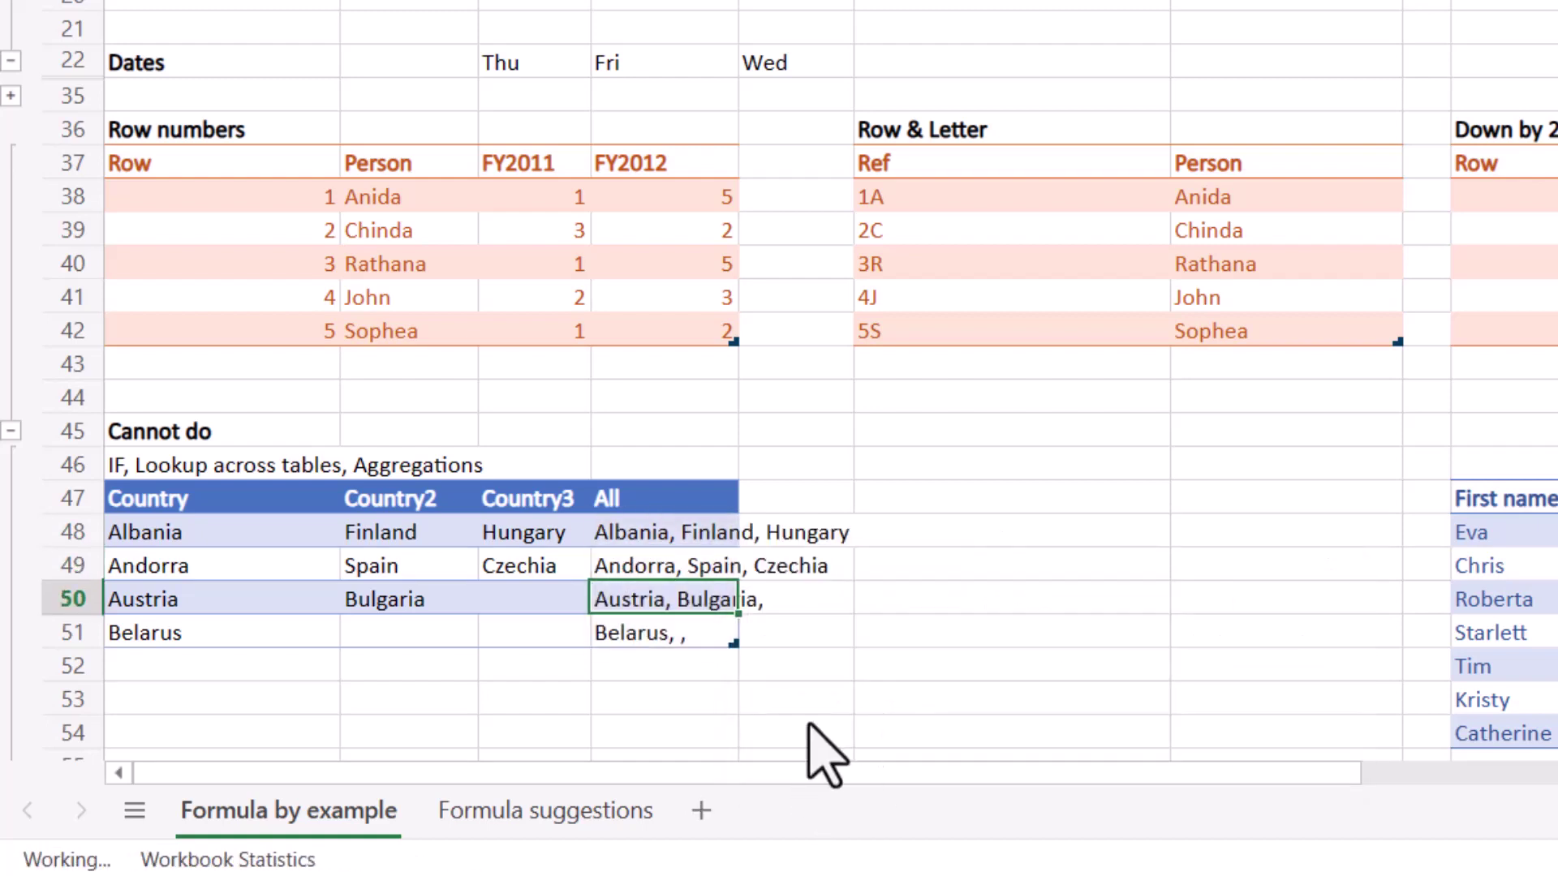
Inspect the Belarus row's All formula, then select the four All cells D48:D51.
click(692, 636)
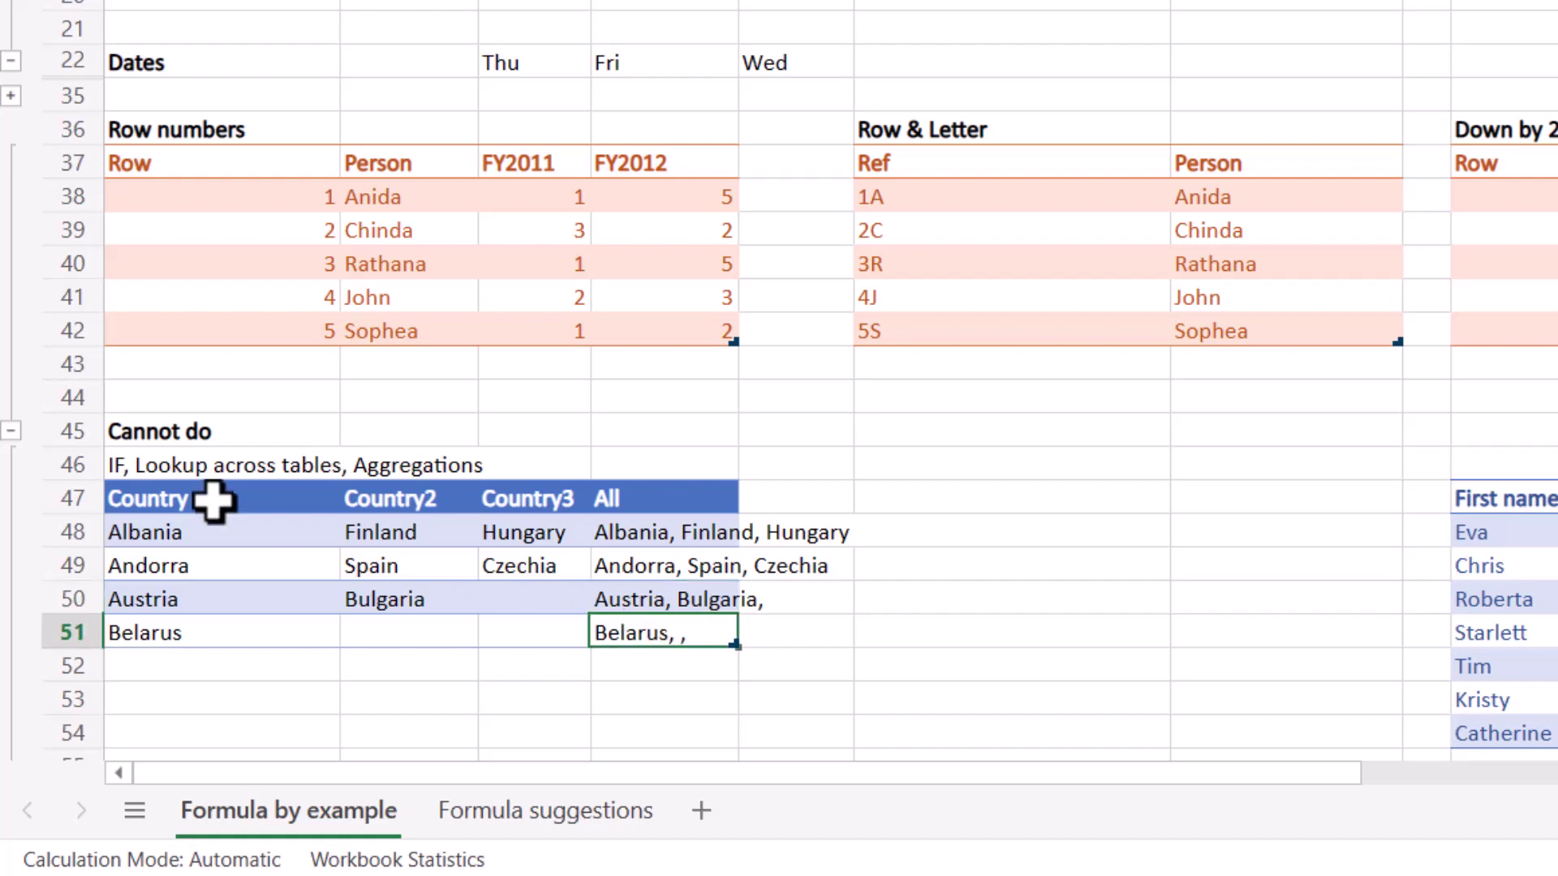
double_click(663, 636)
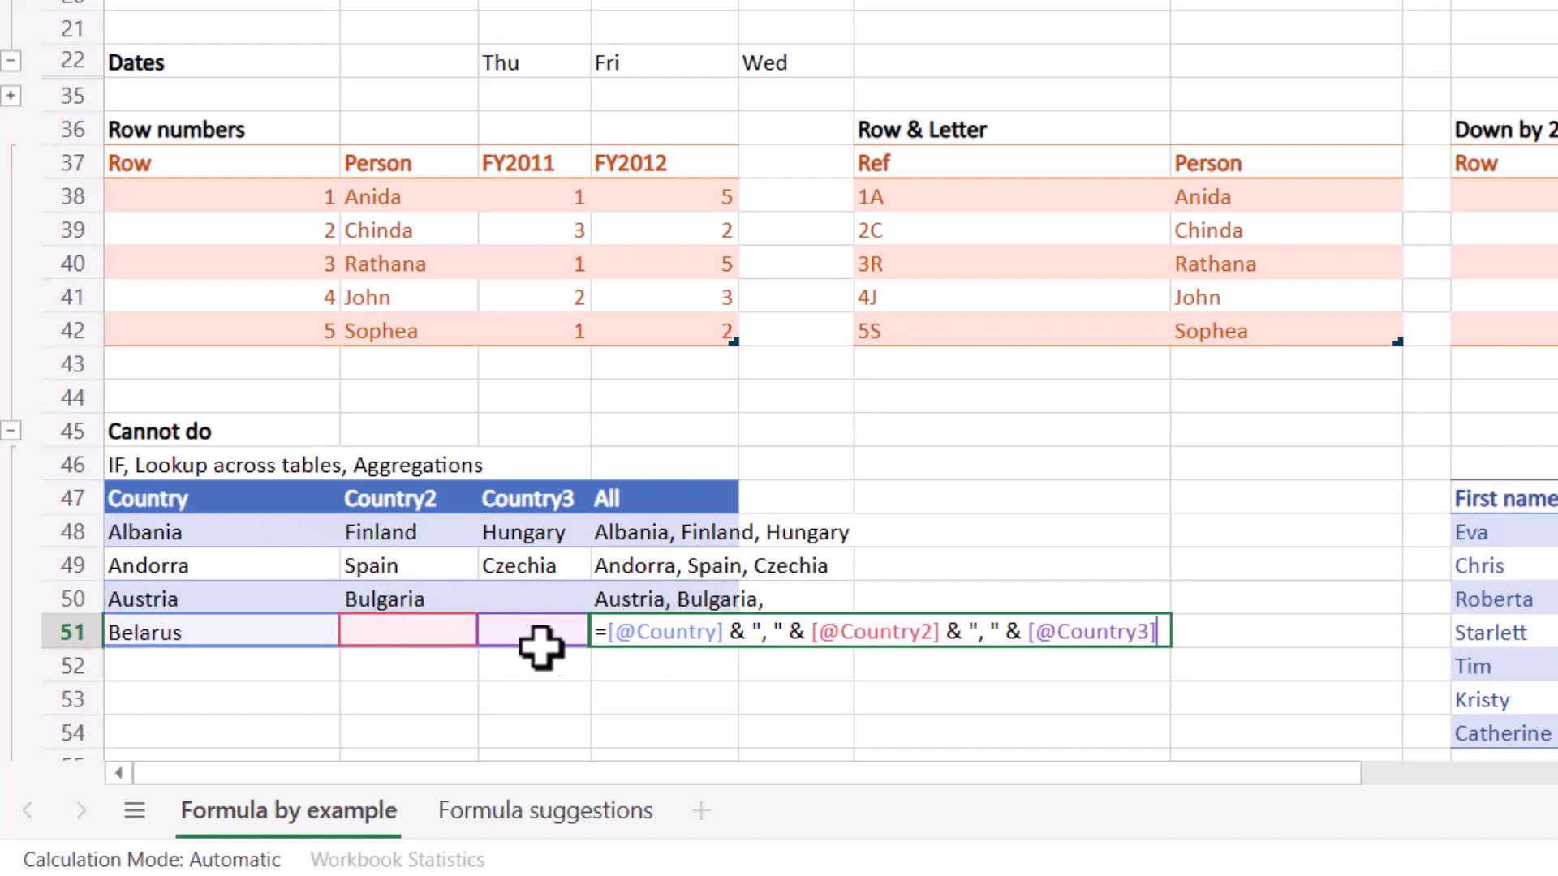
key(Escape)
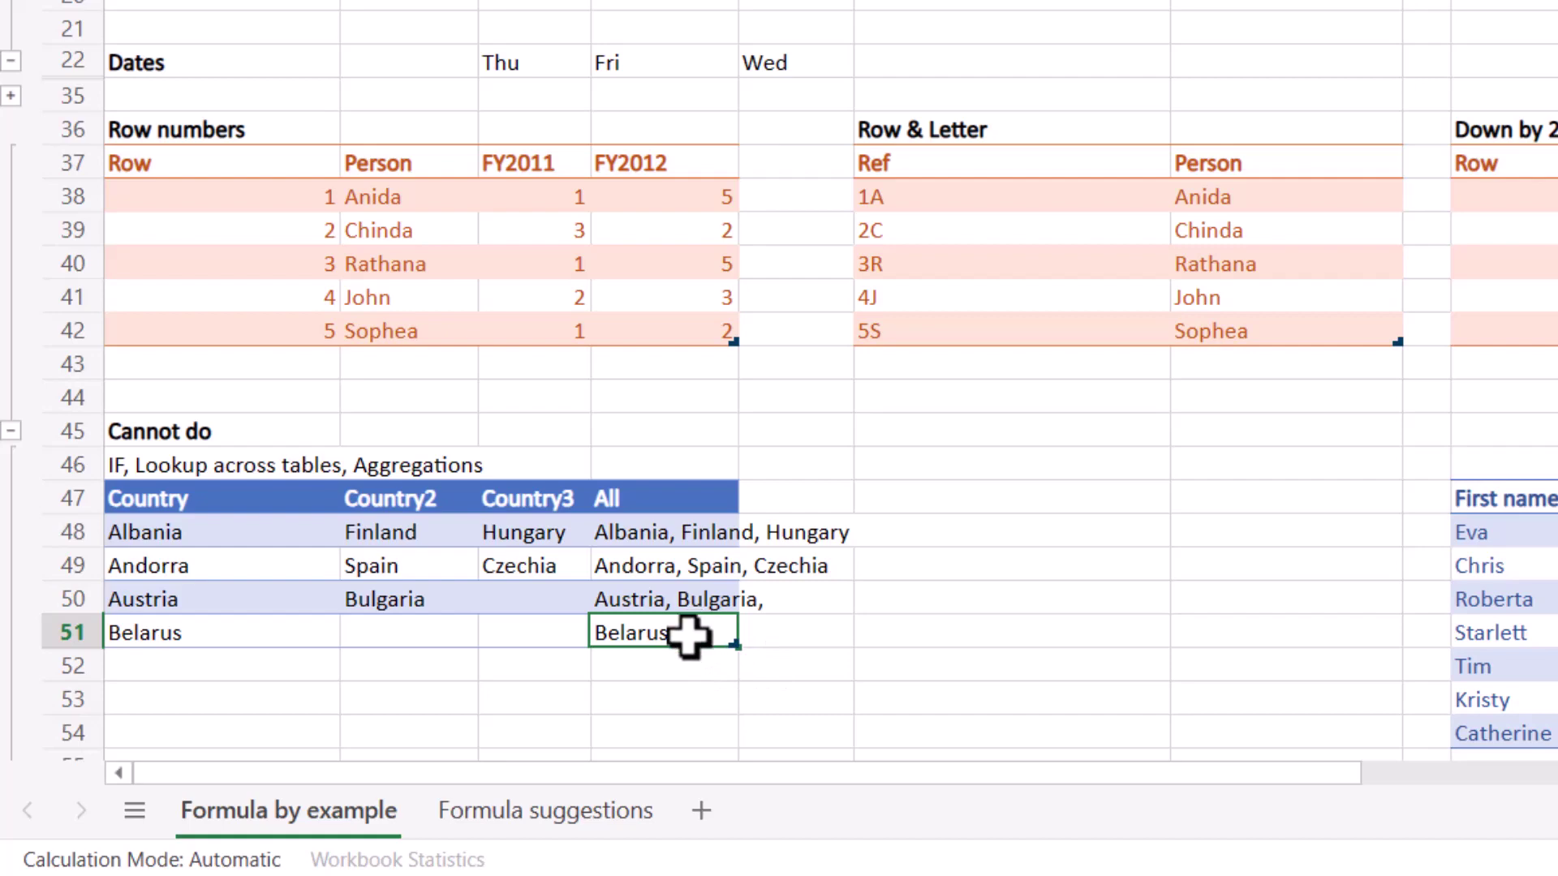
drag(688, 636, 688, 532)
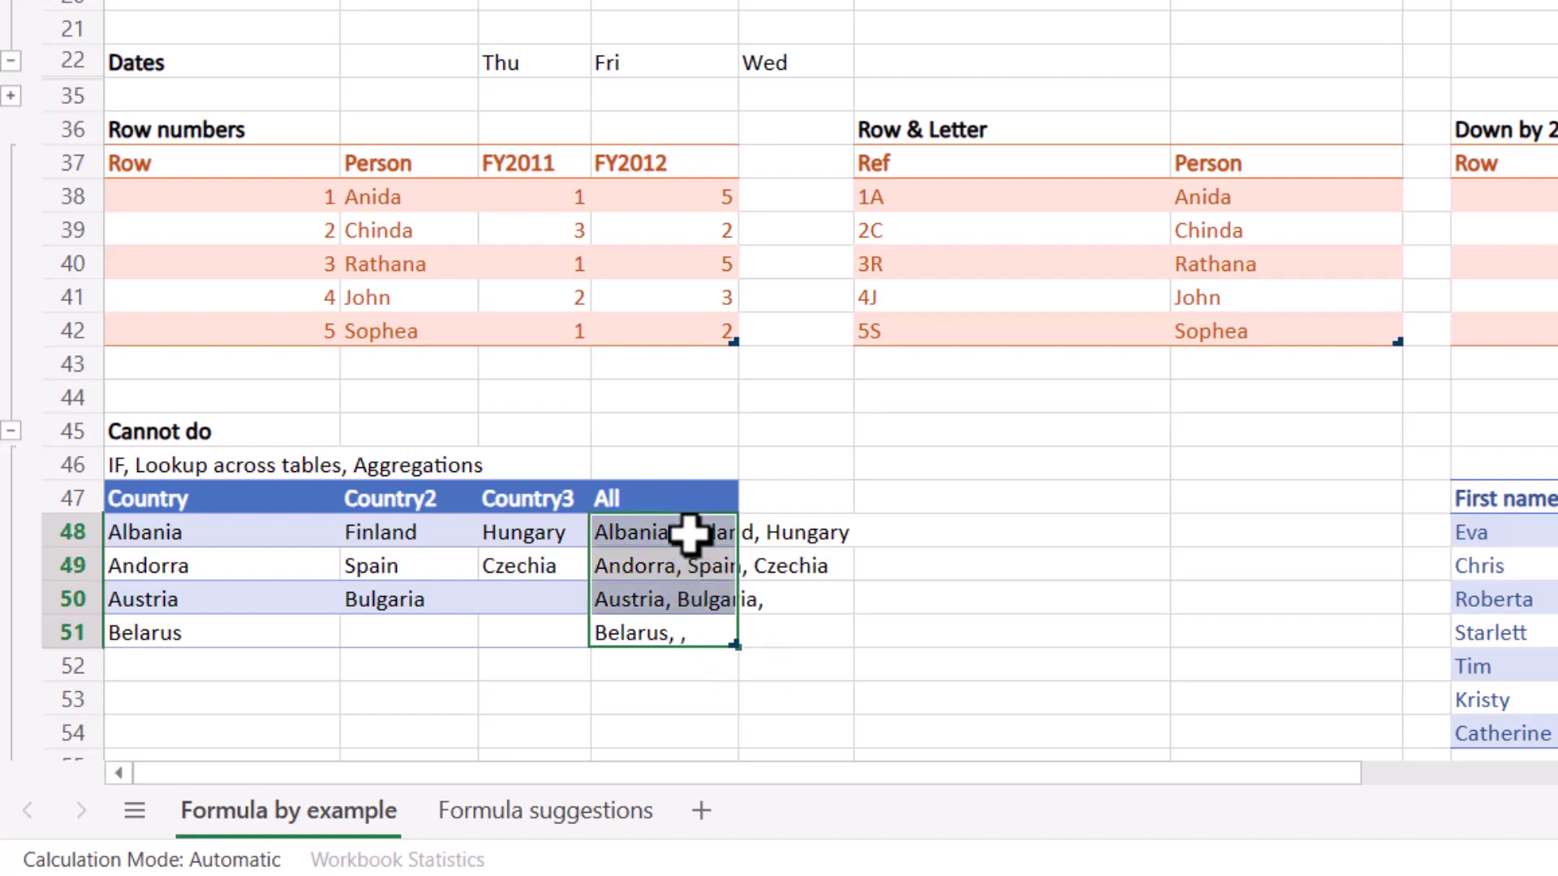
Copy D48:D51 and paste them back over themselves as plain values.
key(ctrl+c)
right_click(688, 532)
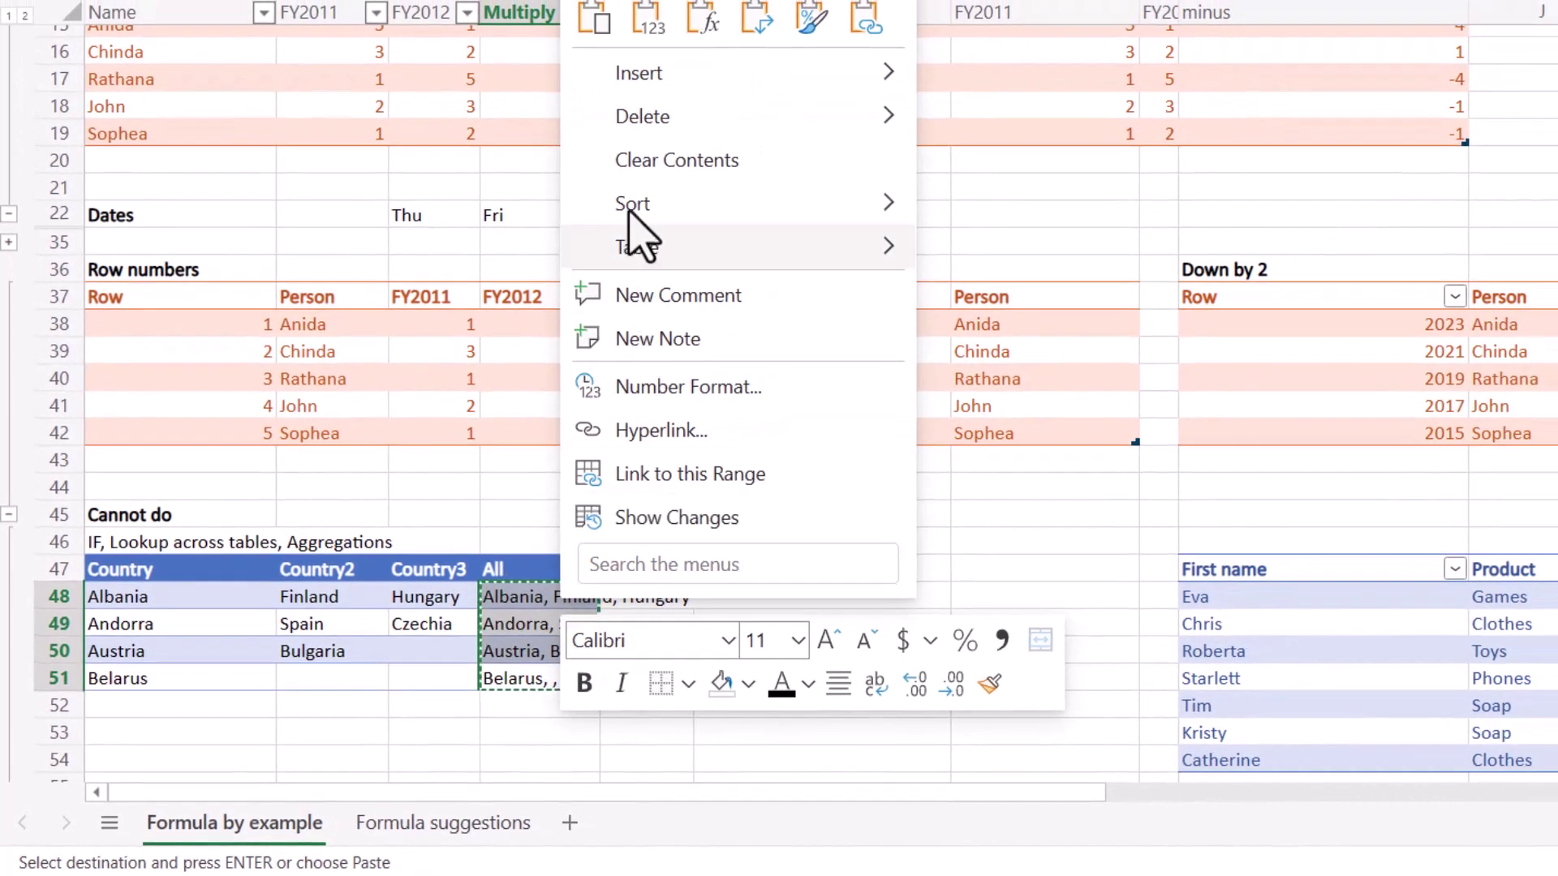
click(648, 19)
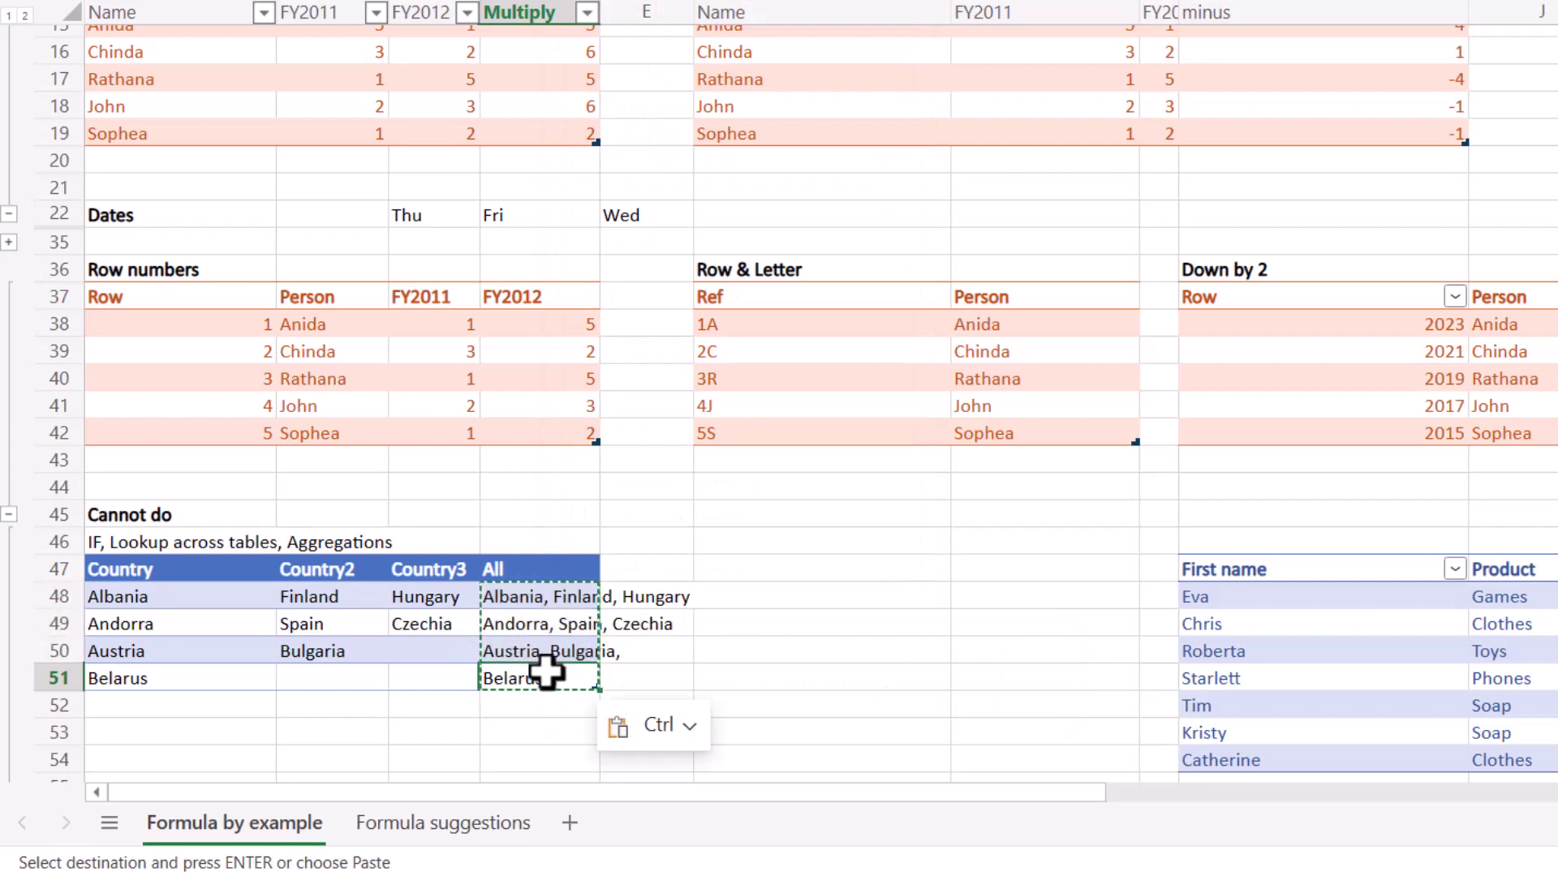
Remove the trailing commas so the rows read 'Belarus' and 'Austria, Bulgaria'.
key(F2)
key(Return)
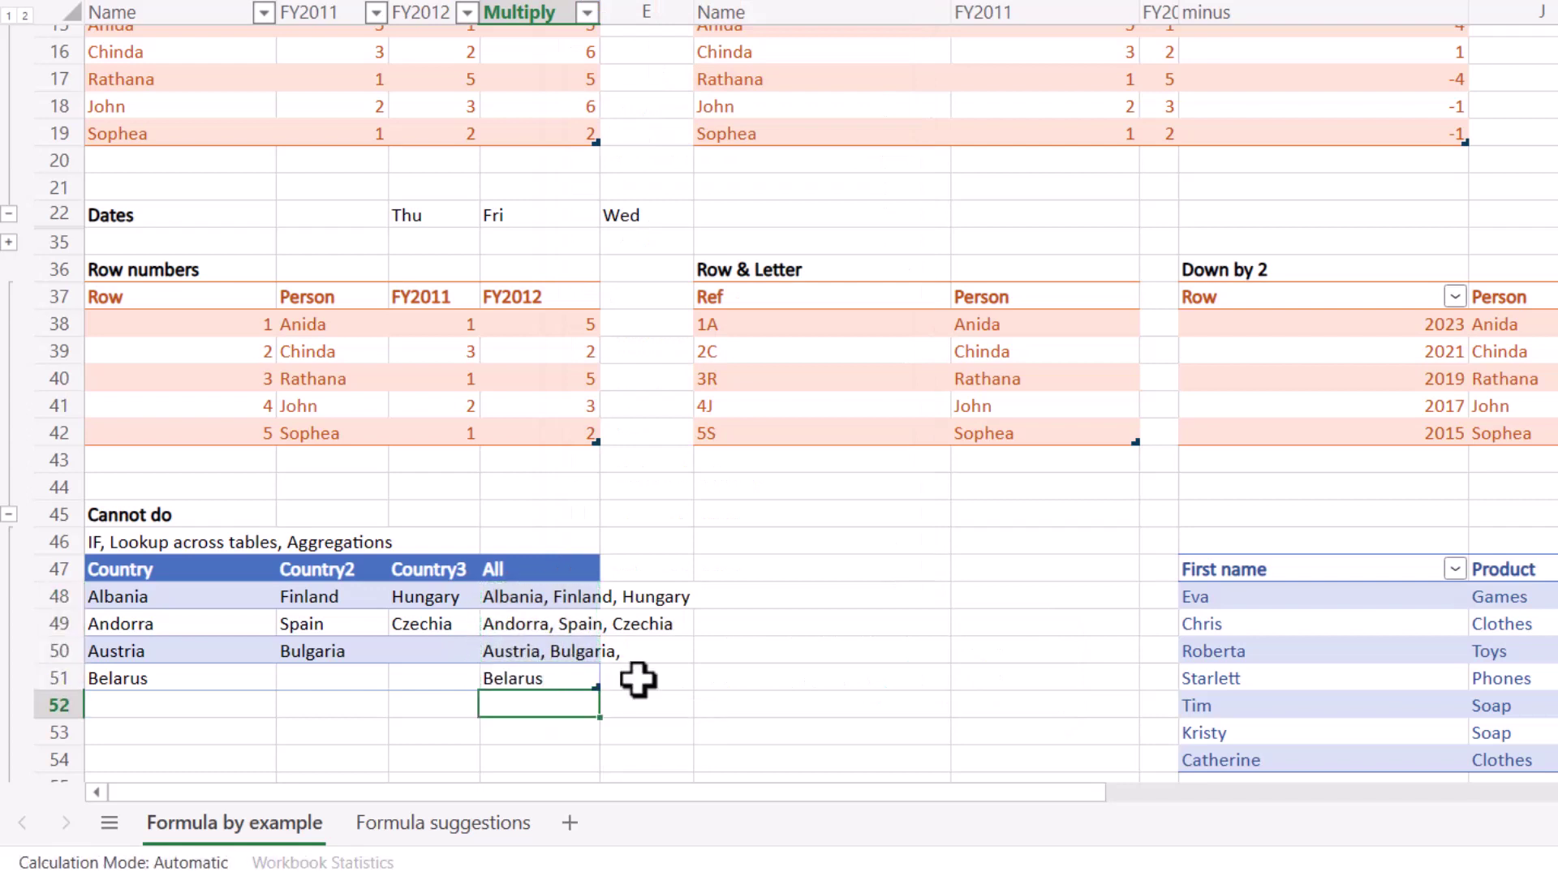
key(Up)
key(Up)
key(F2)
key(BackSpace)
key(BackSpace)
key(Return)
key(Up)
key(Up)
key(Up)
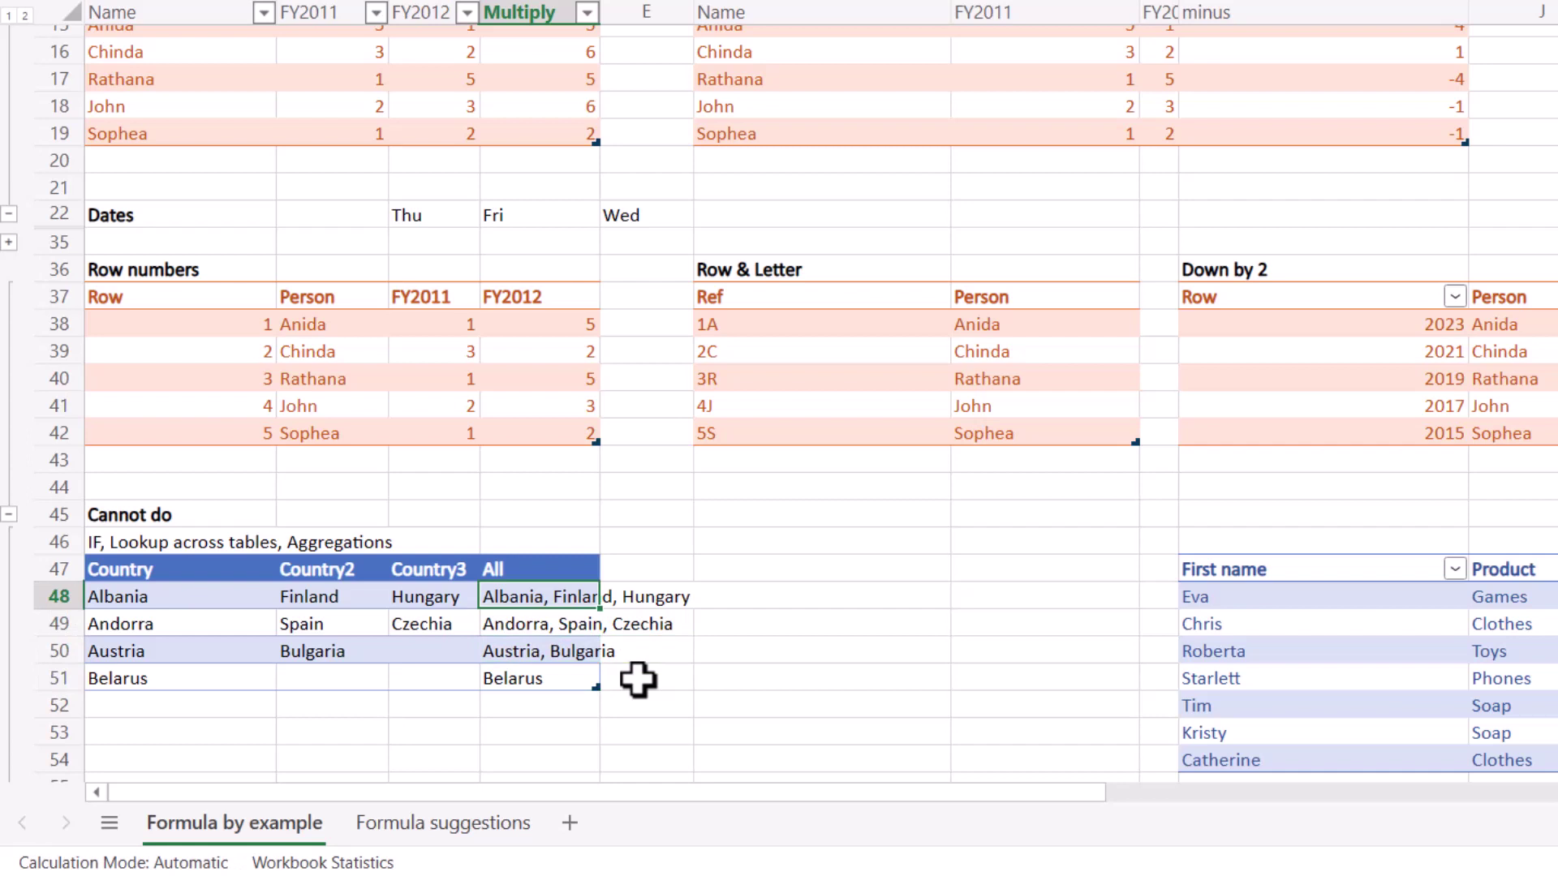
key(Right)
key(Right)
key(Right)
key(Right)
key(Right)
key(Right)
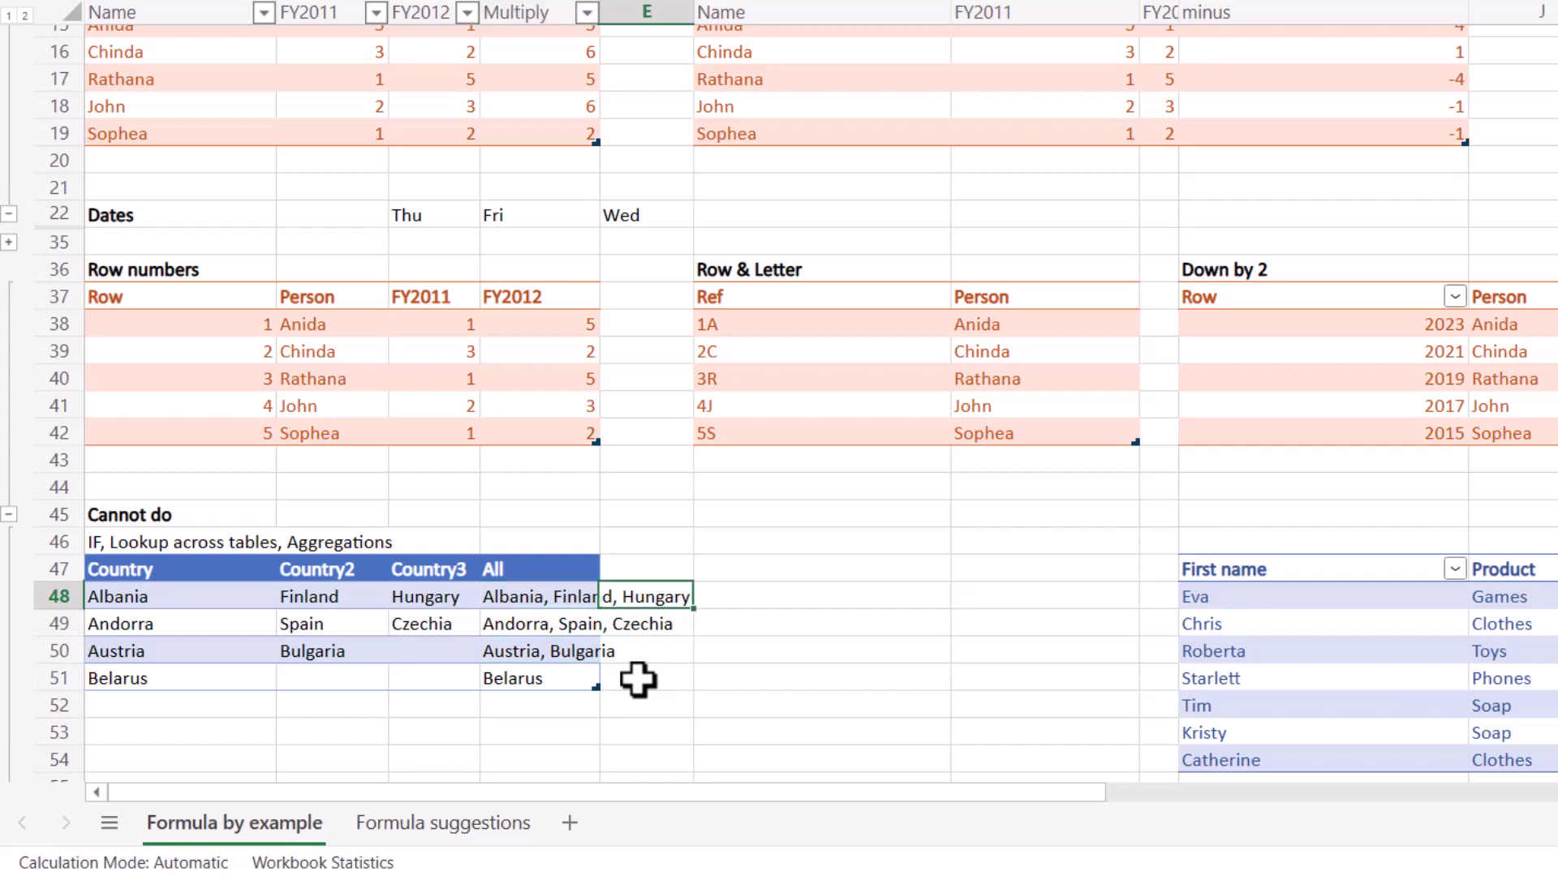
key(Down)
key(Home)
key(Up)
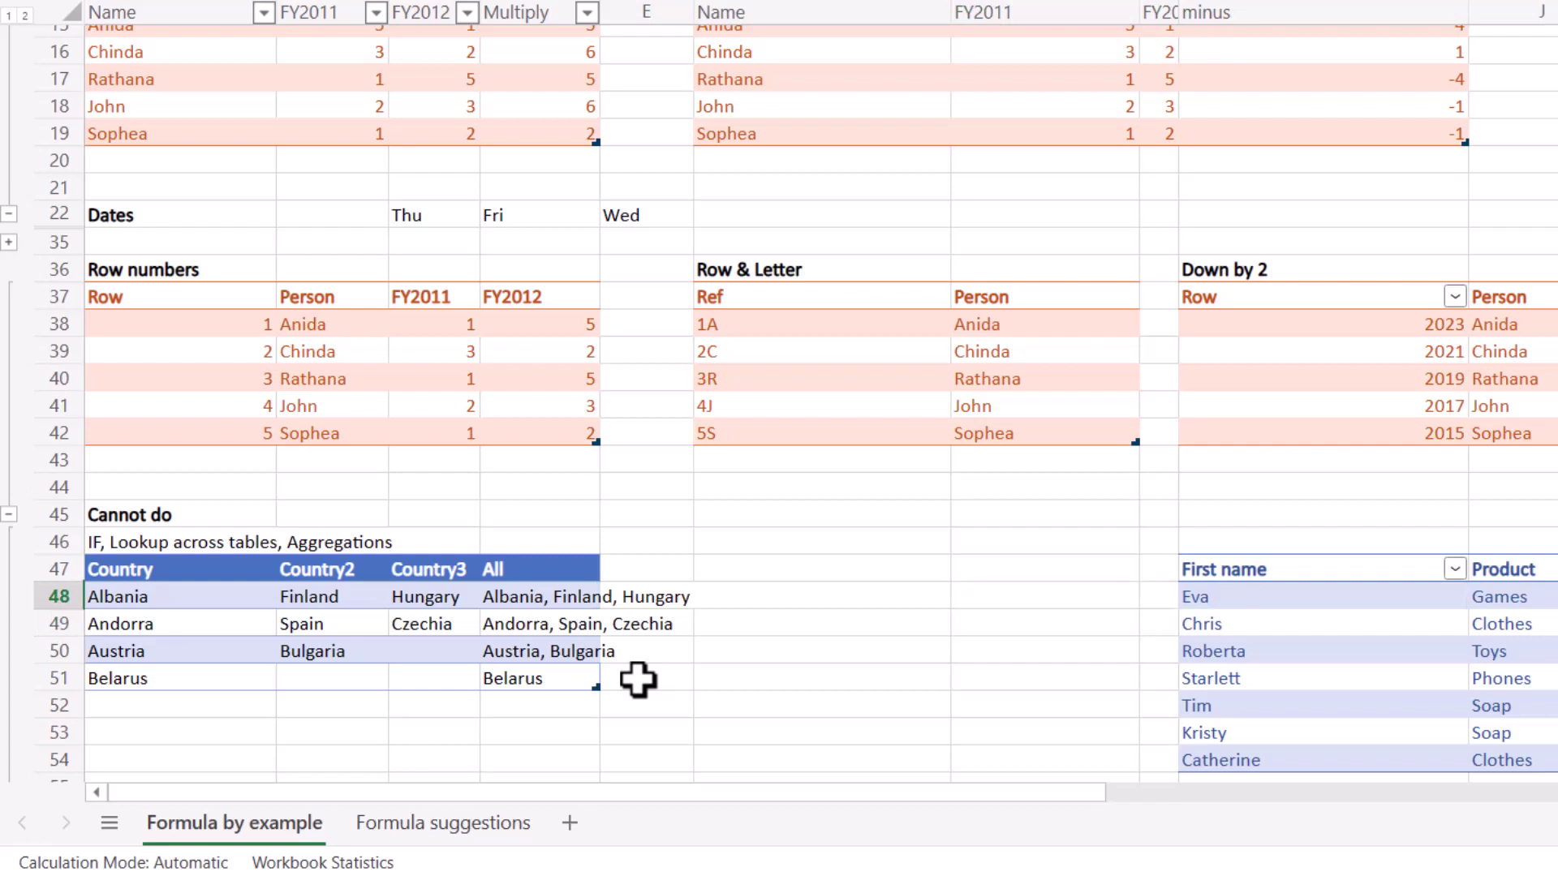
key(Right)
key(Right)
key(Right)
key(Right)
key(Right)
key(Right)
key(Right)
key(Right)
key(Right)
key(Right)
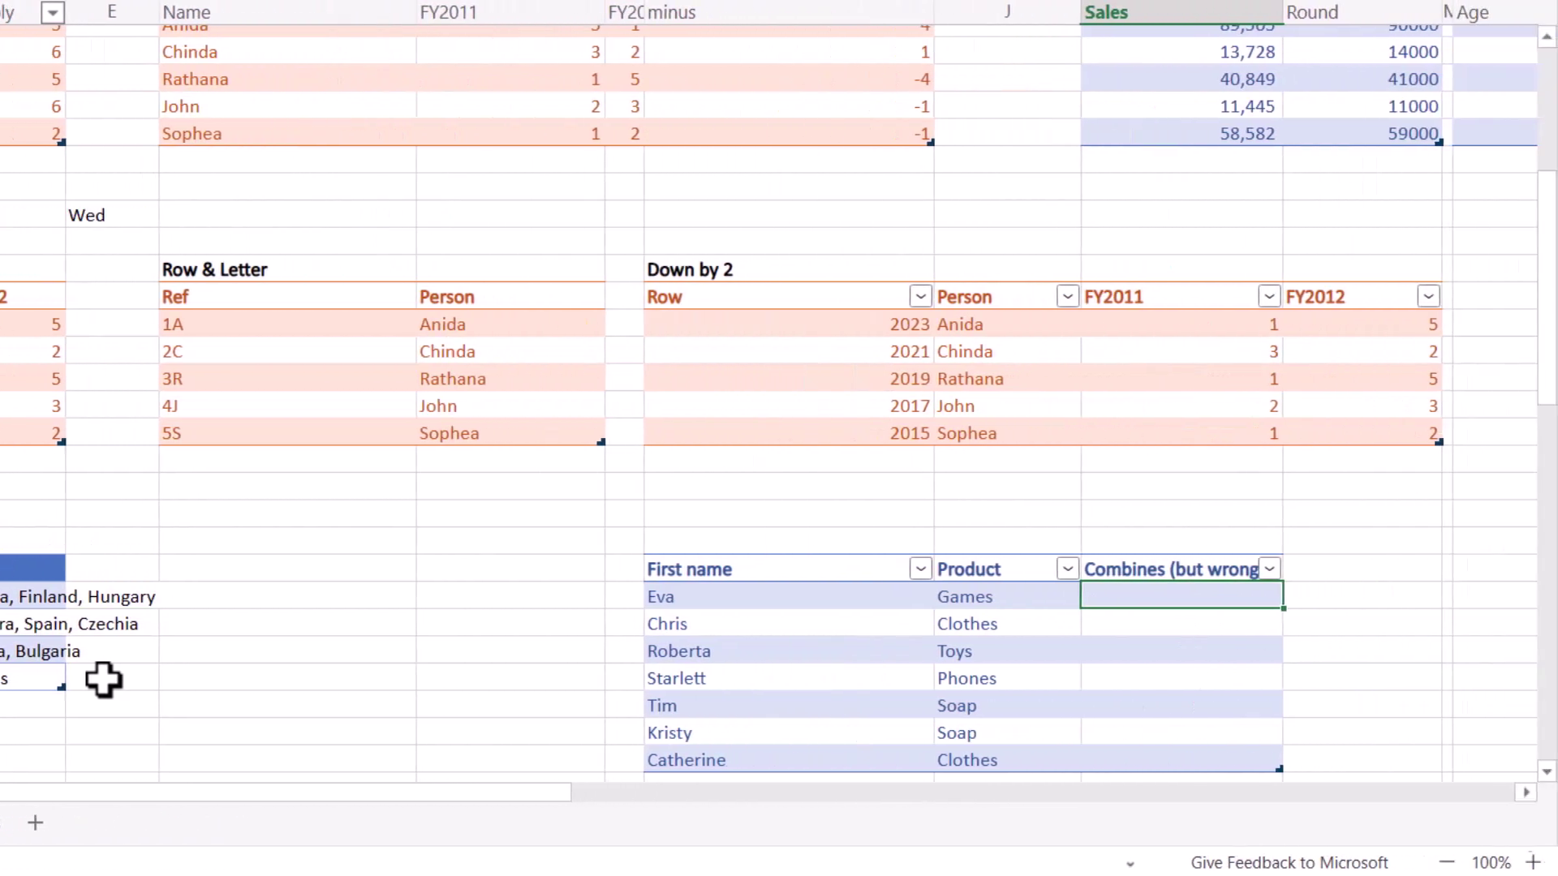
Enter 'Eva buys games' and 'Chris buys clothes', then apply the suggested Combines formula.
text(Eva buy)
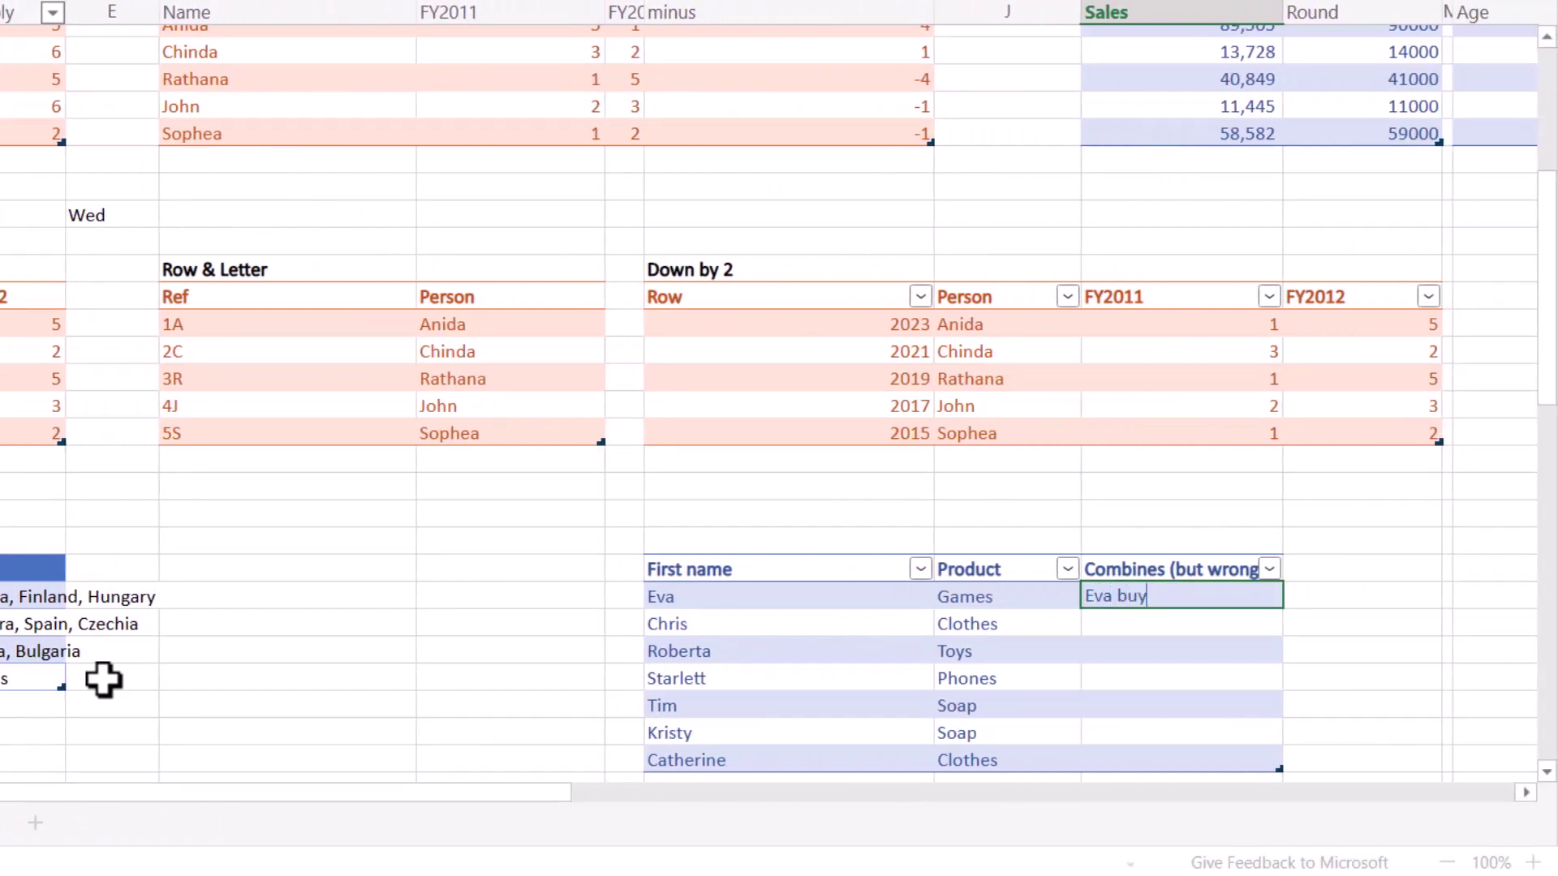
text(s games)
key(Return)
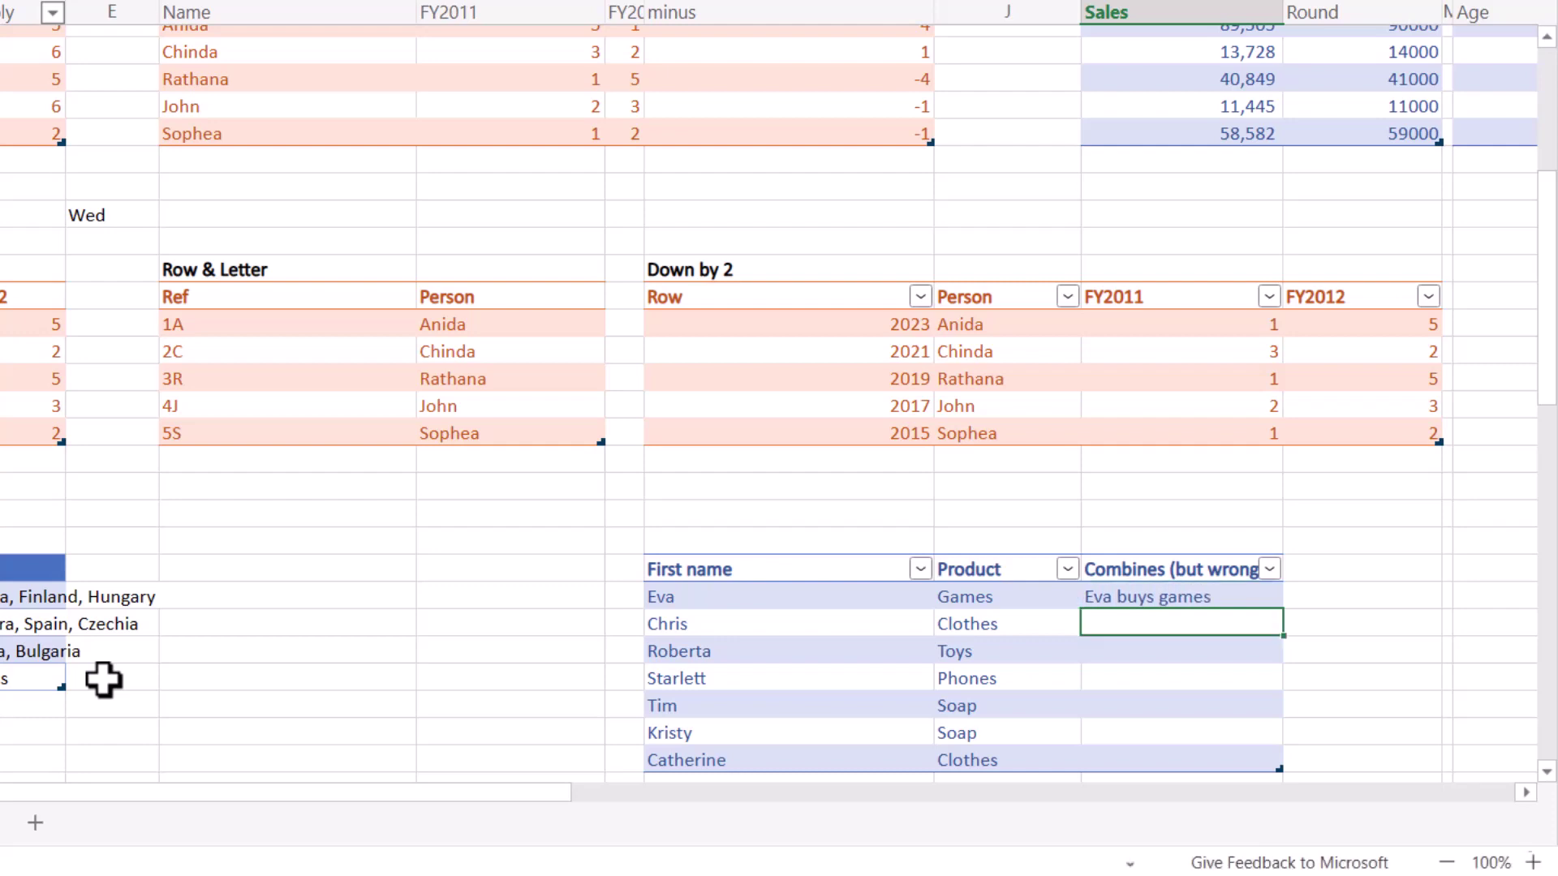
text(Chris buys)
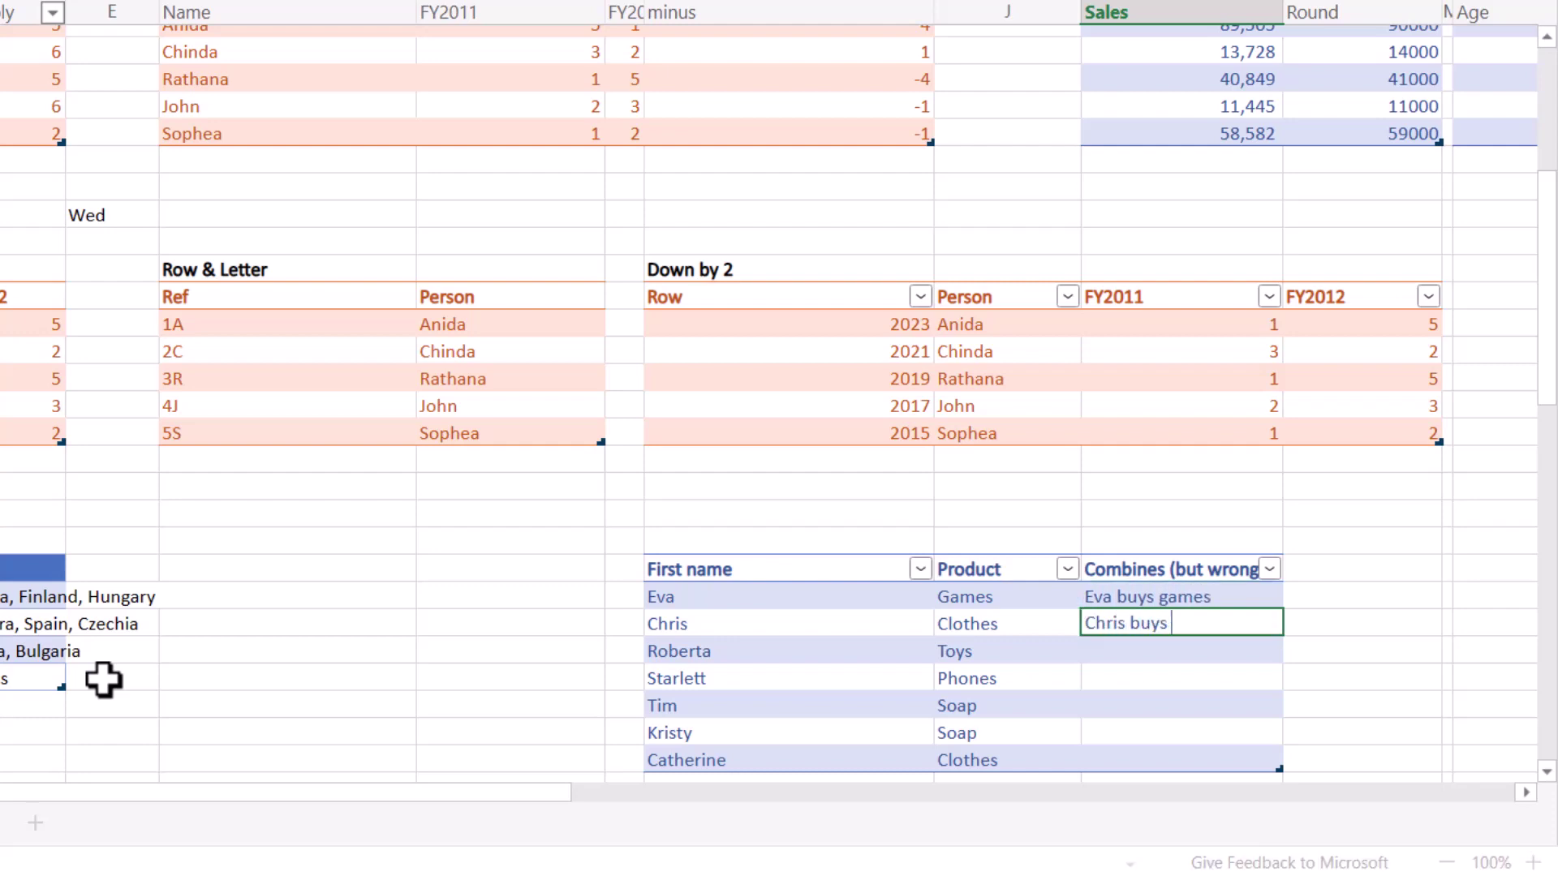
text( clothes)
key(Return)
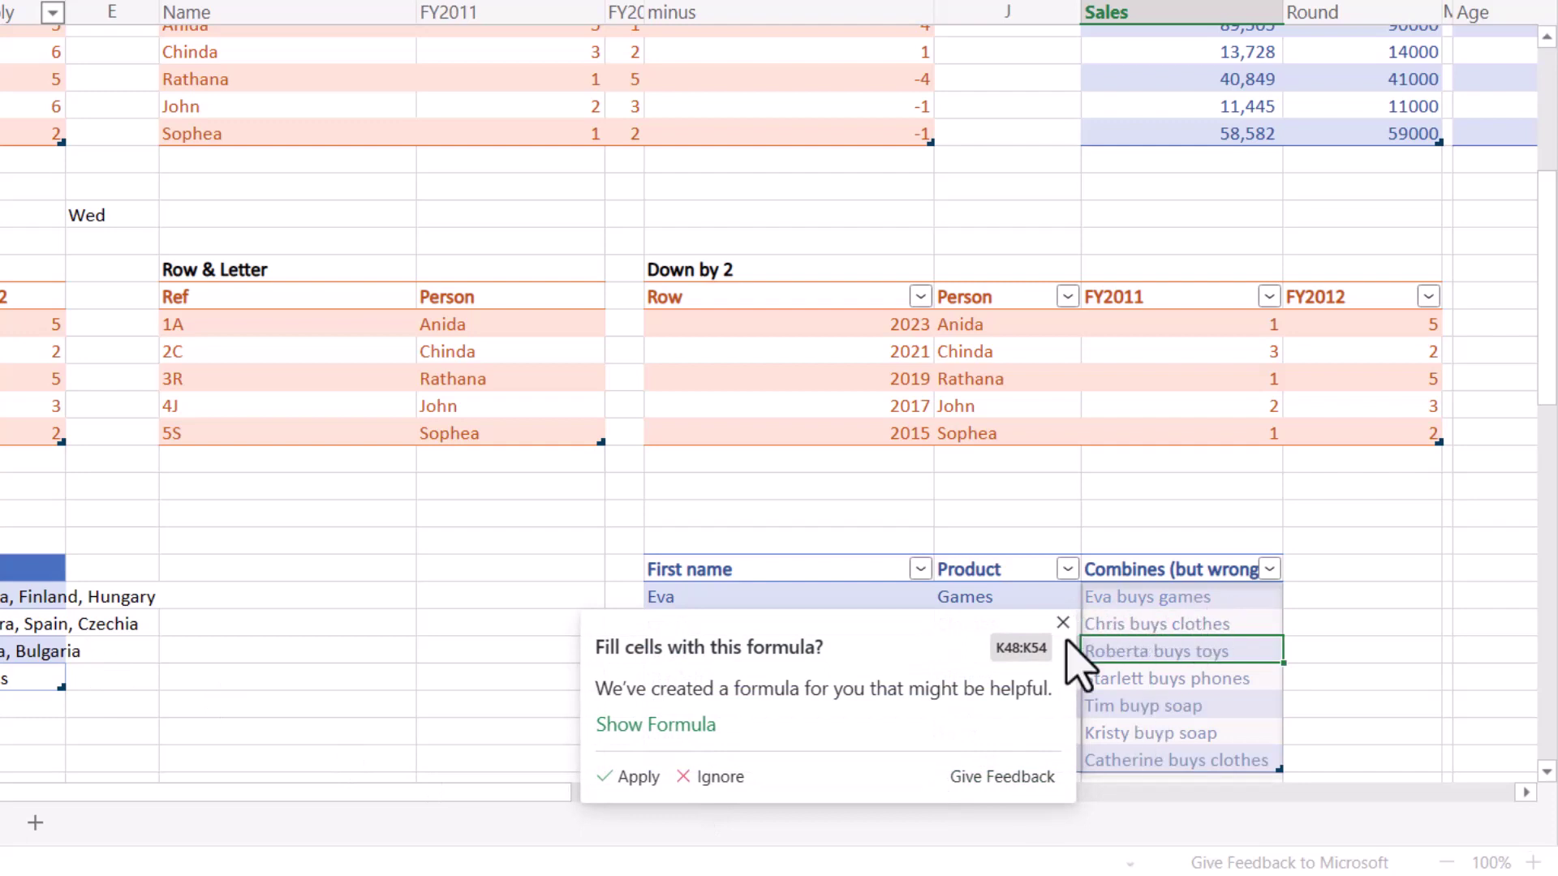
click(632, 777)
click(1120, 711)
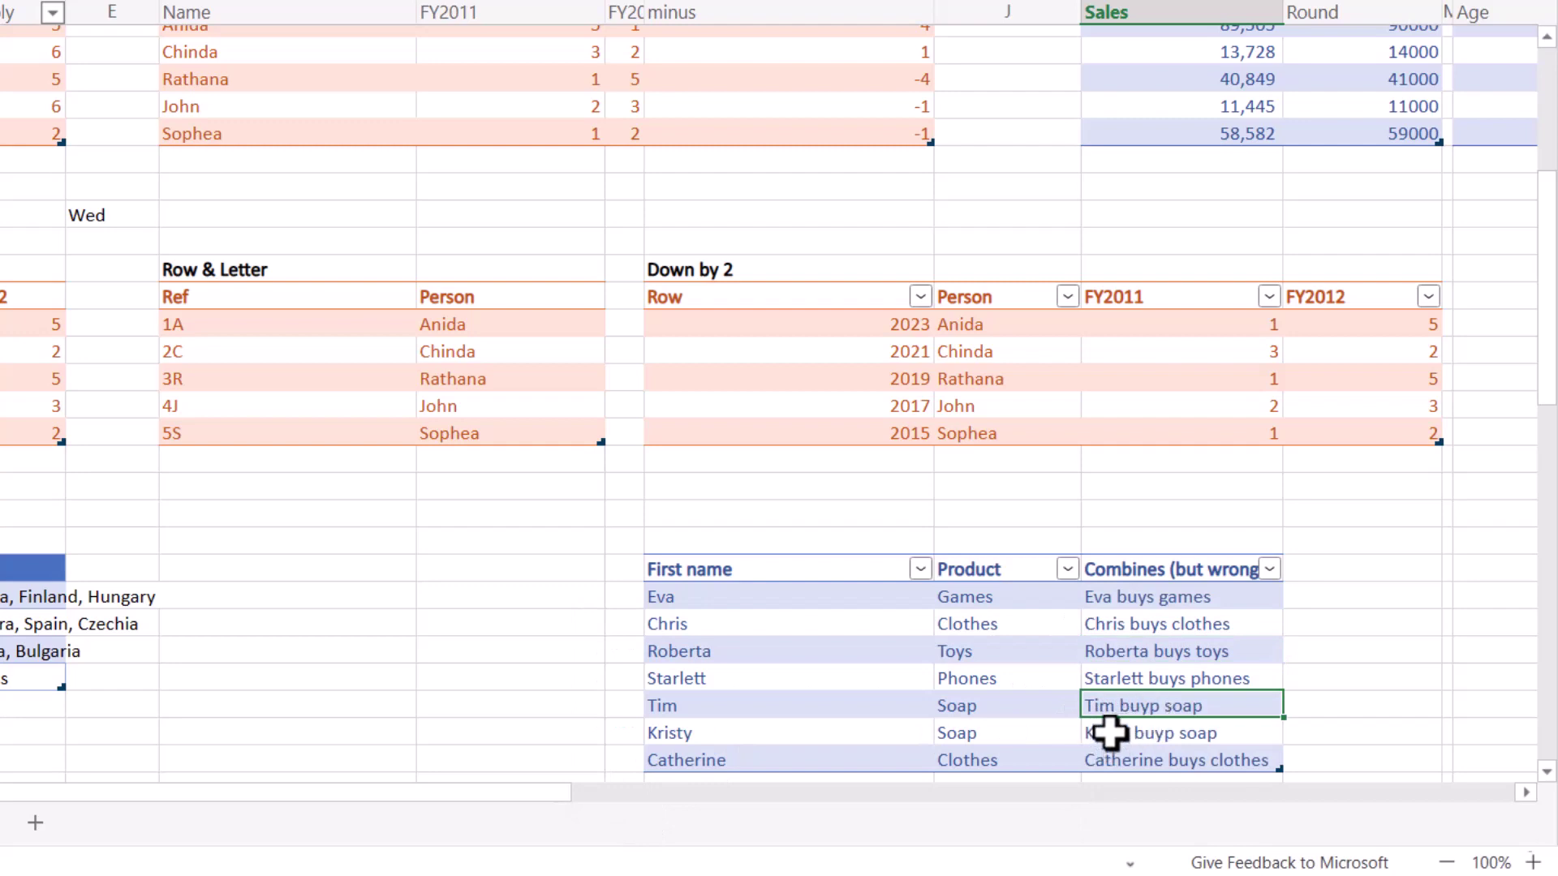
click(1140, 733)
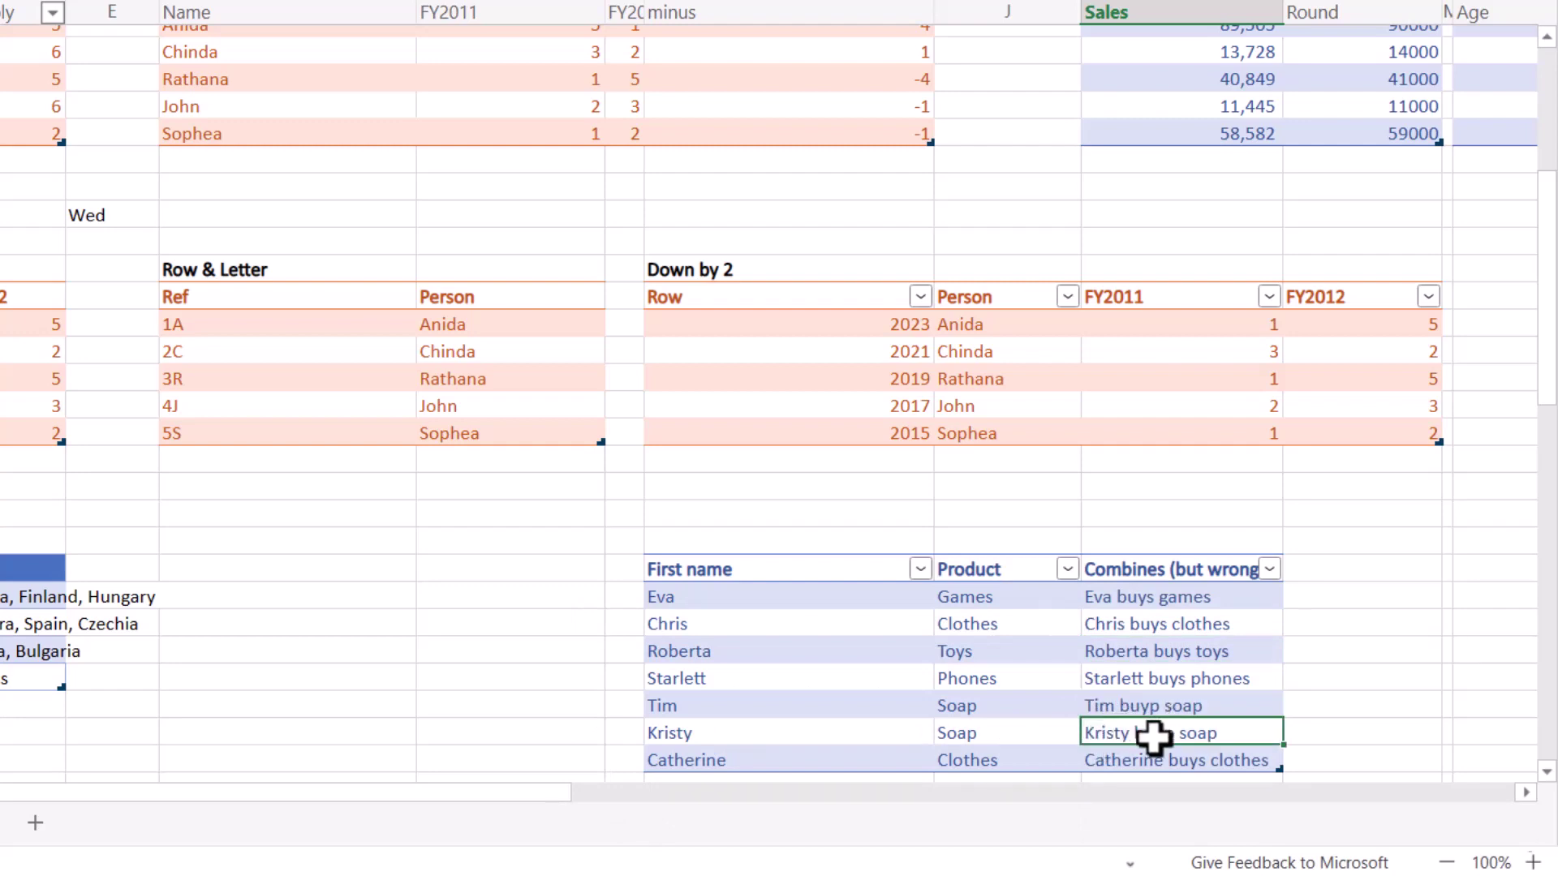
click(1118, 597)
double_click(1118, 598)
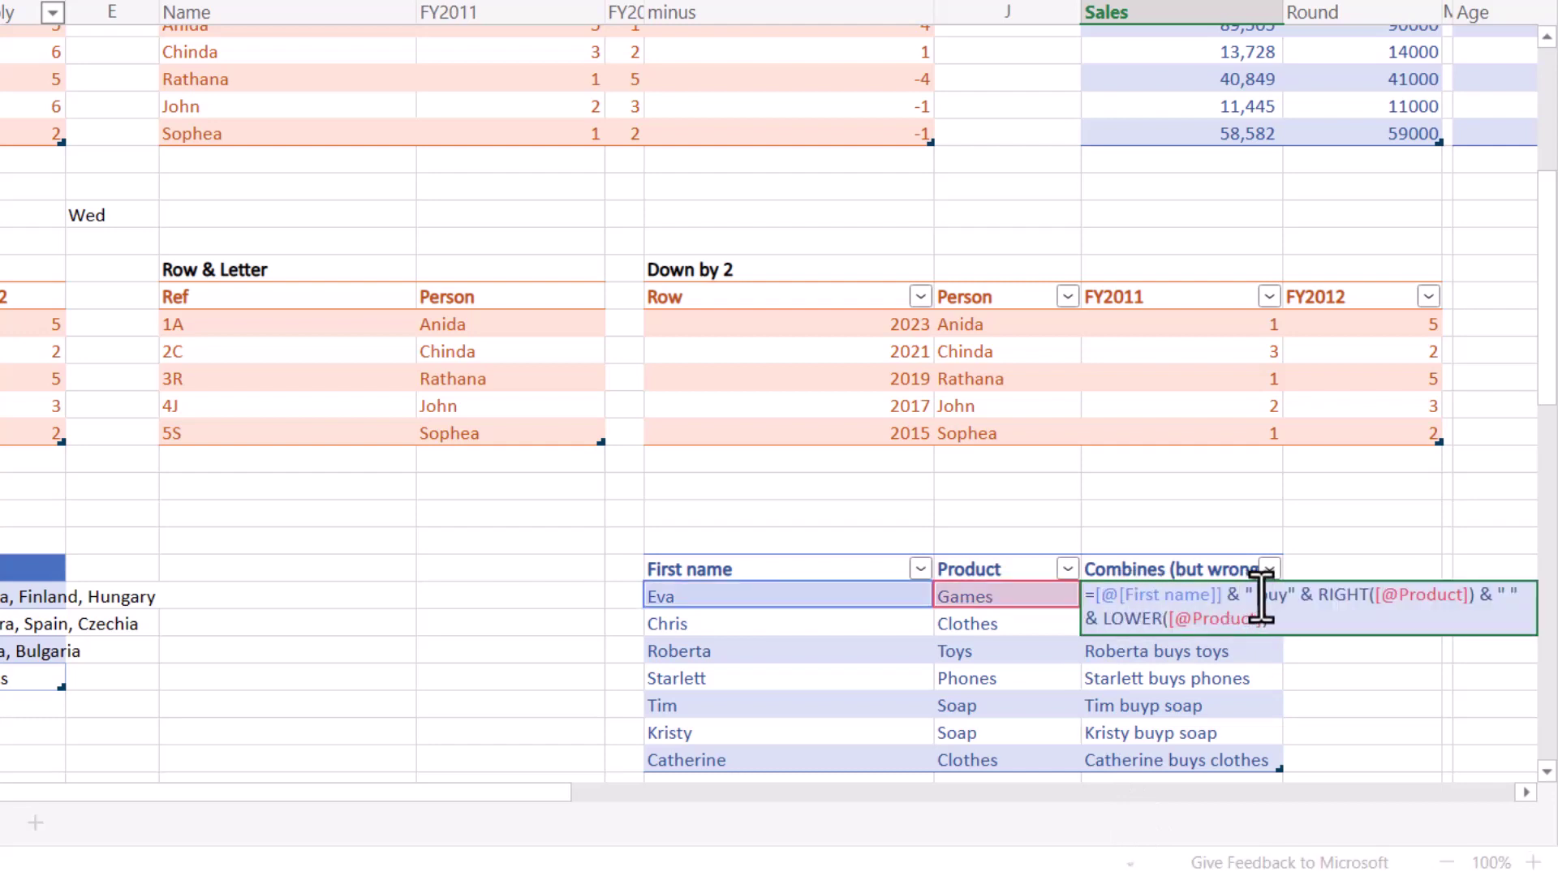
drag(1258, 599, 1289, 600)
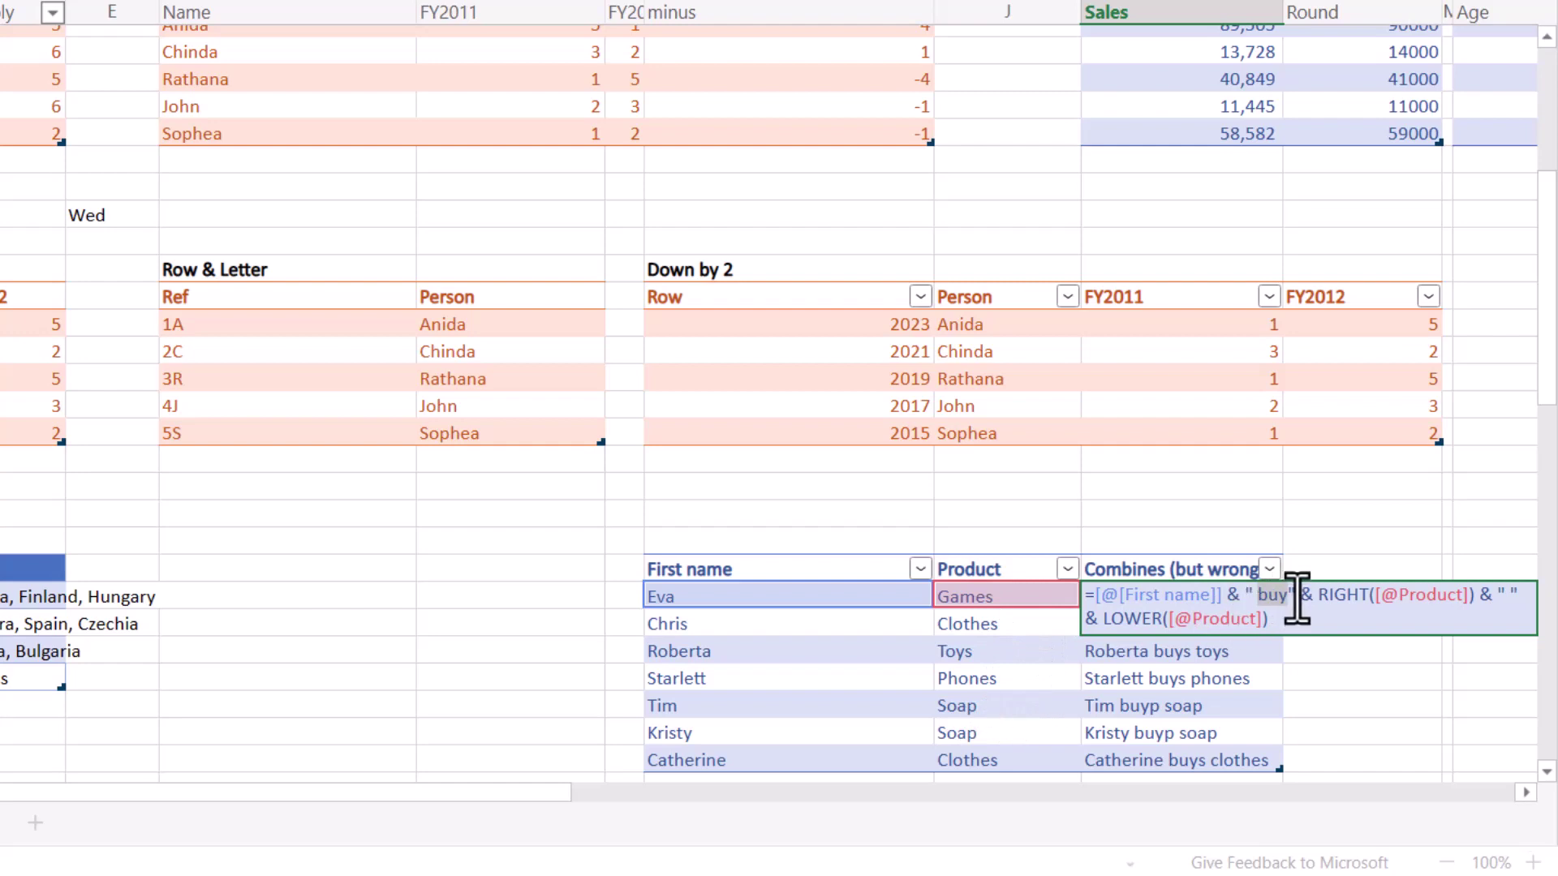
drag(1297, 597, 1472, 598)
key(Delete)
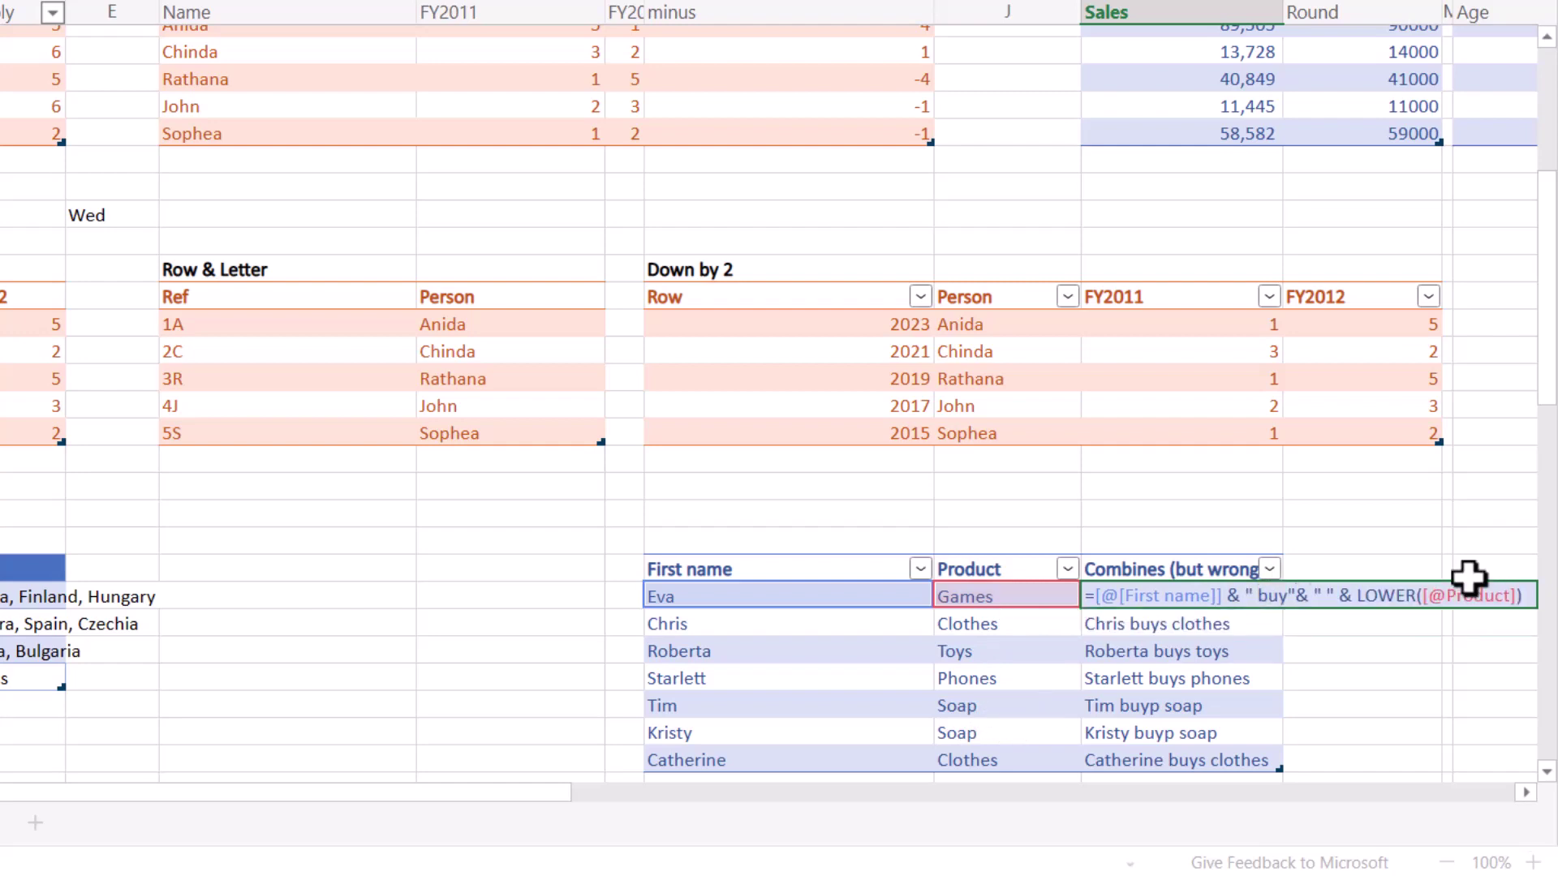
text(s)
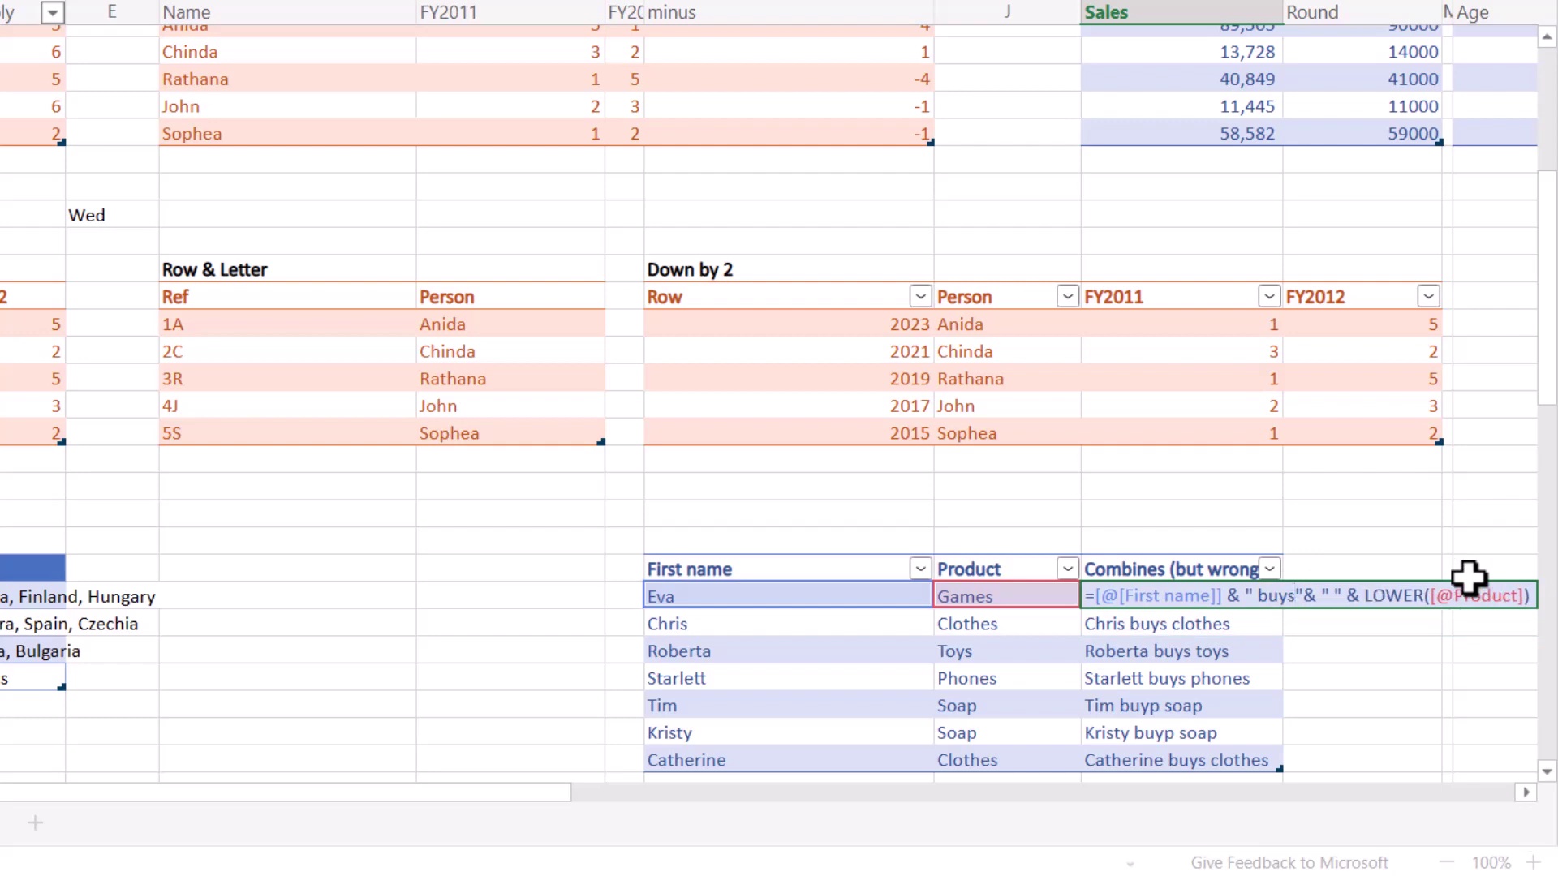
key(Return)
click(1189, 706)
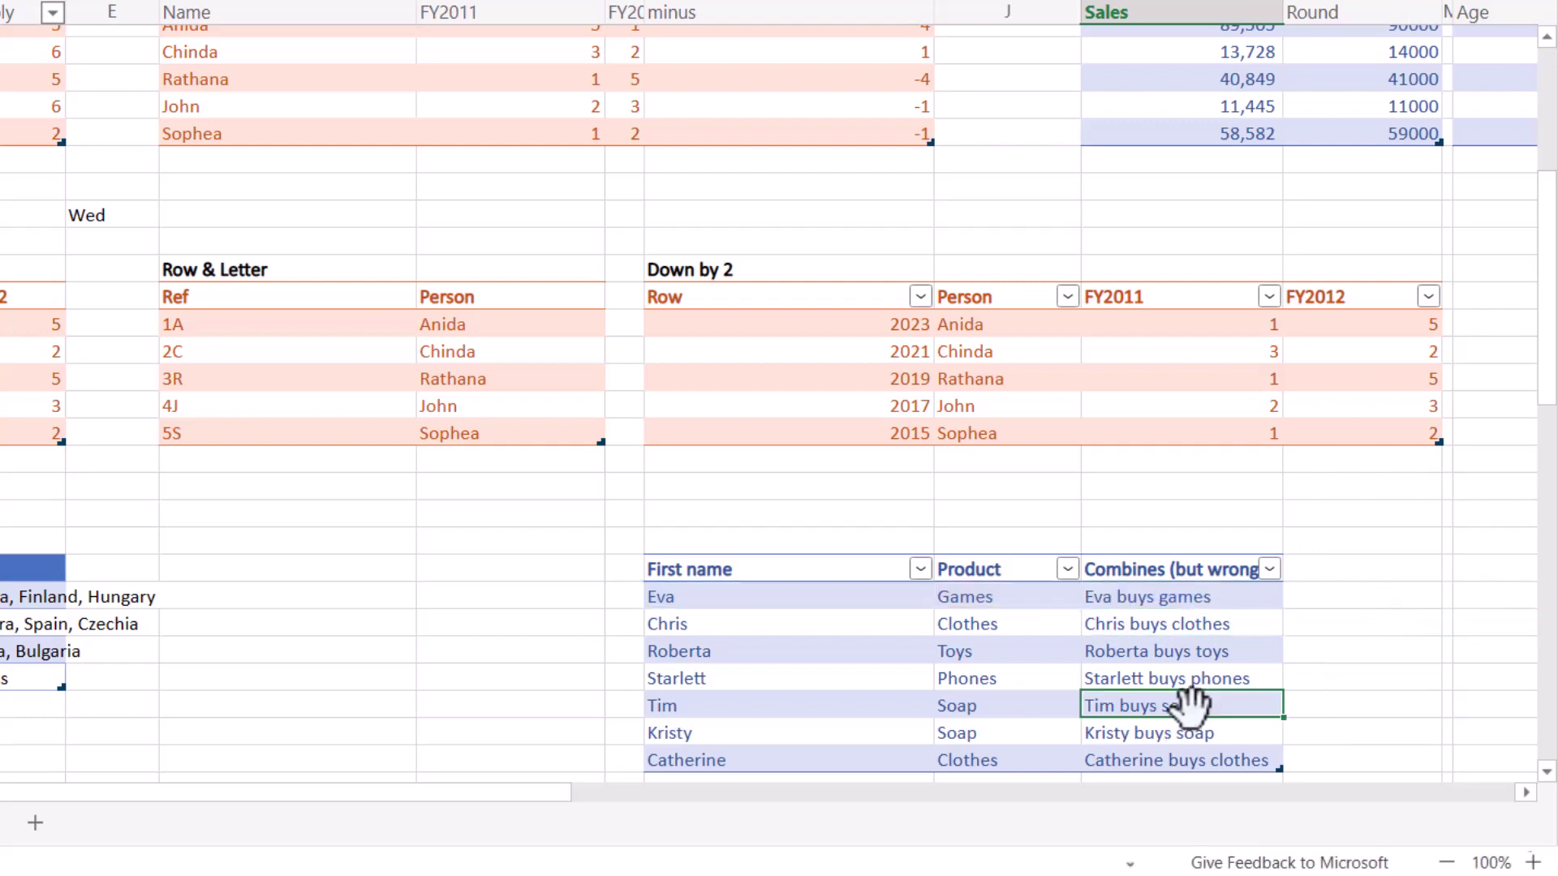
click(1191, 652)
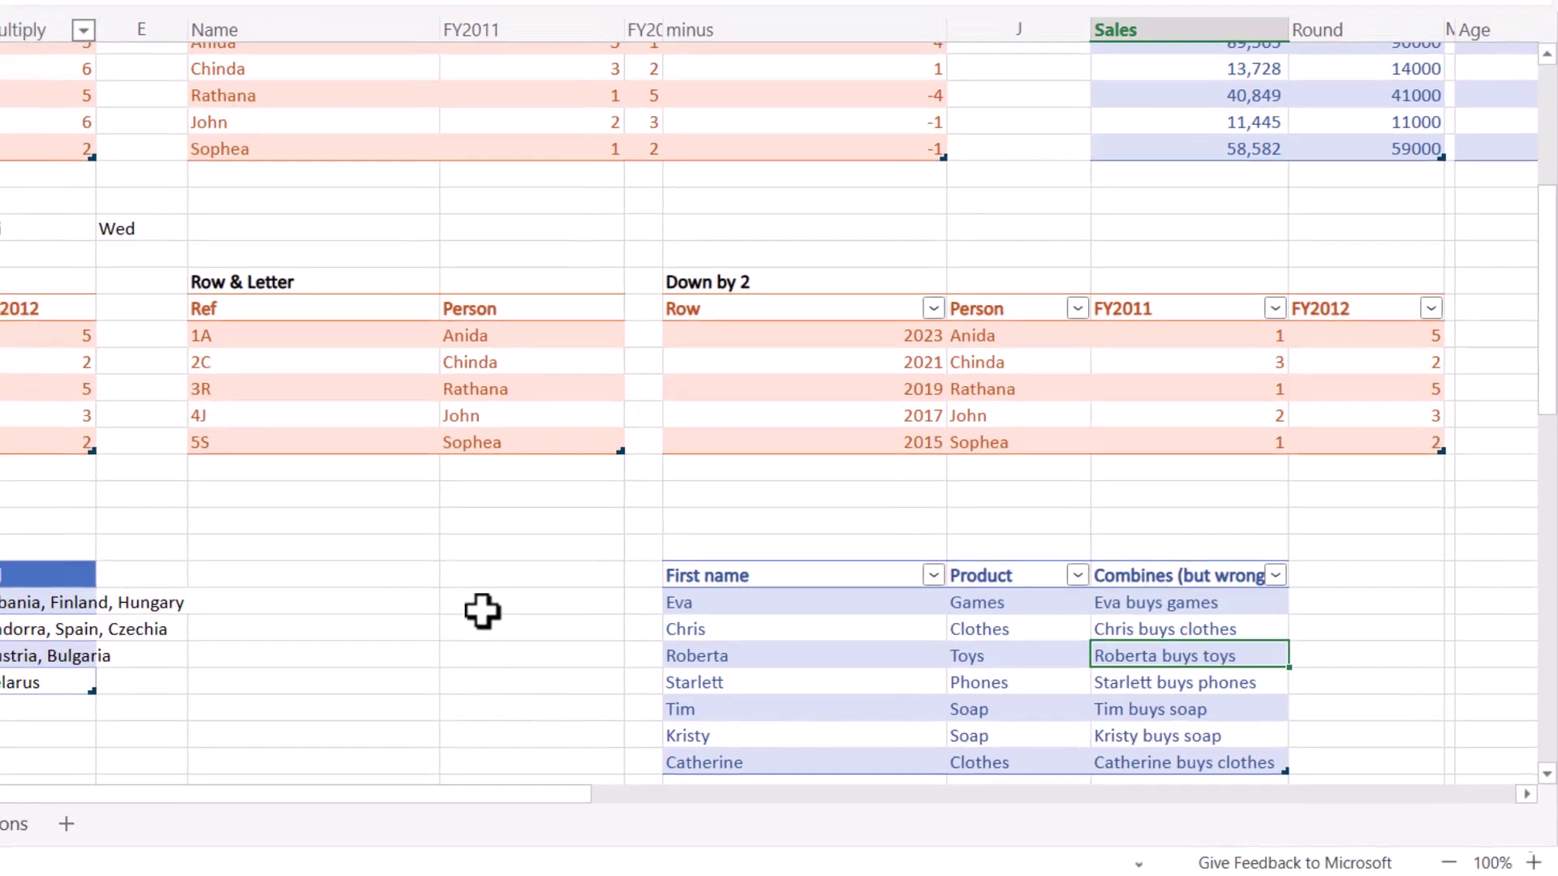
Switch to the Formula suggestions sheet and select the first FY2011 value, 450.
click(510, 596)
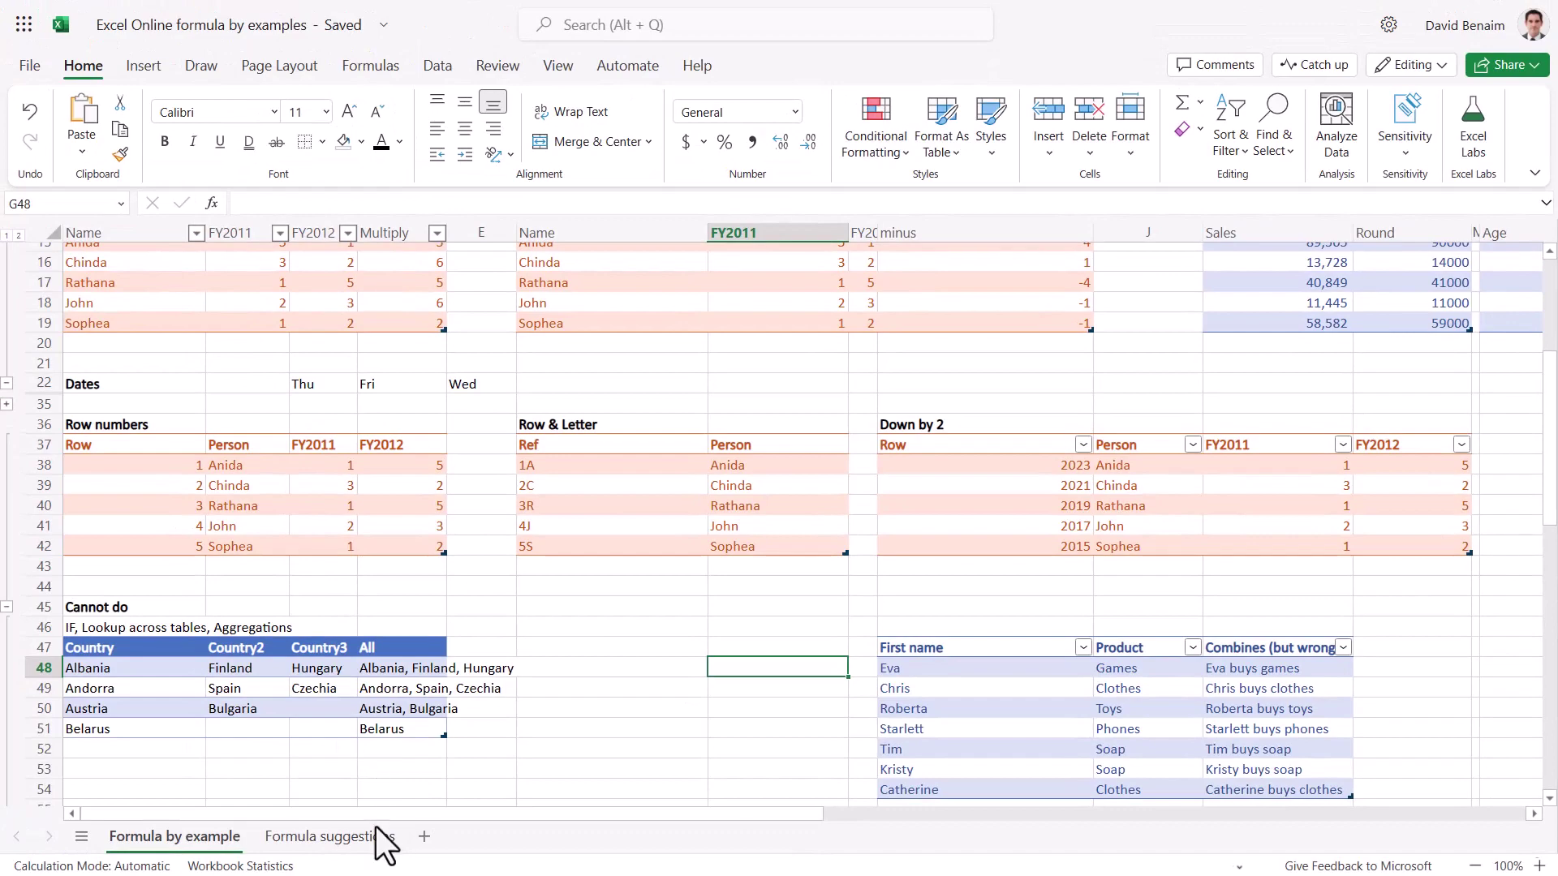
click(376, 827)
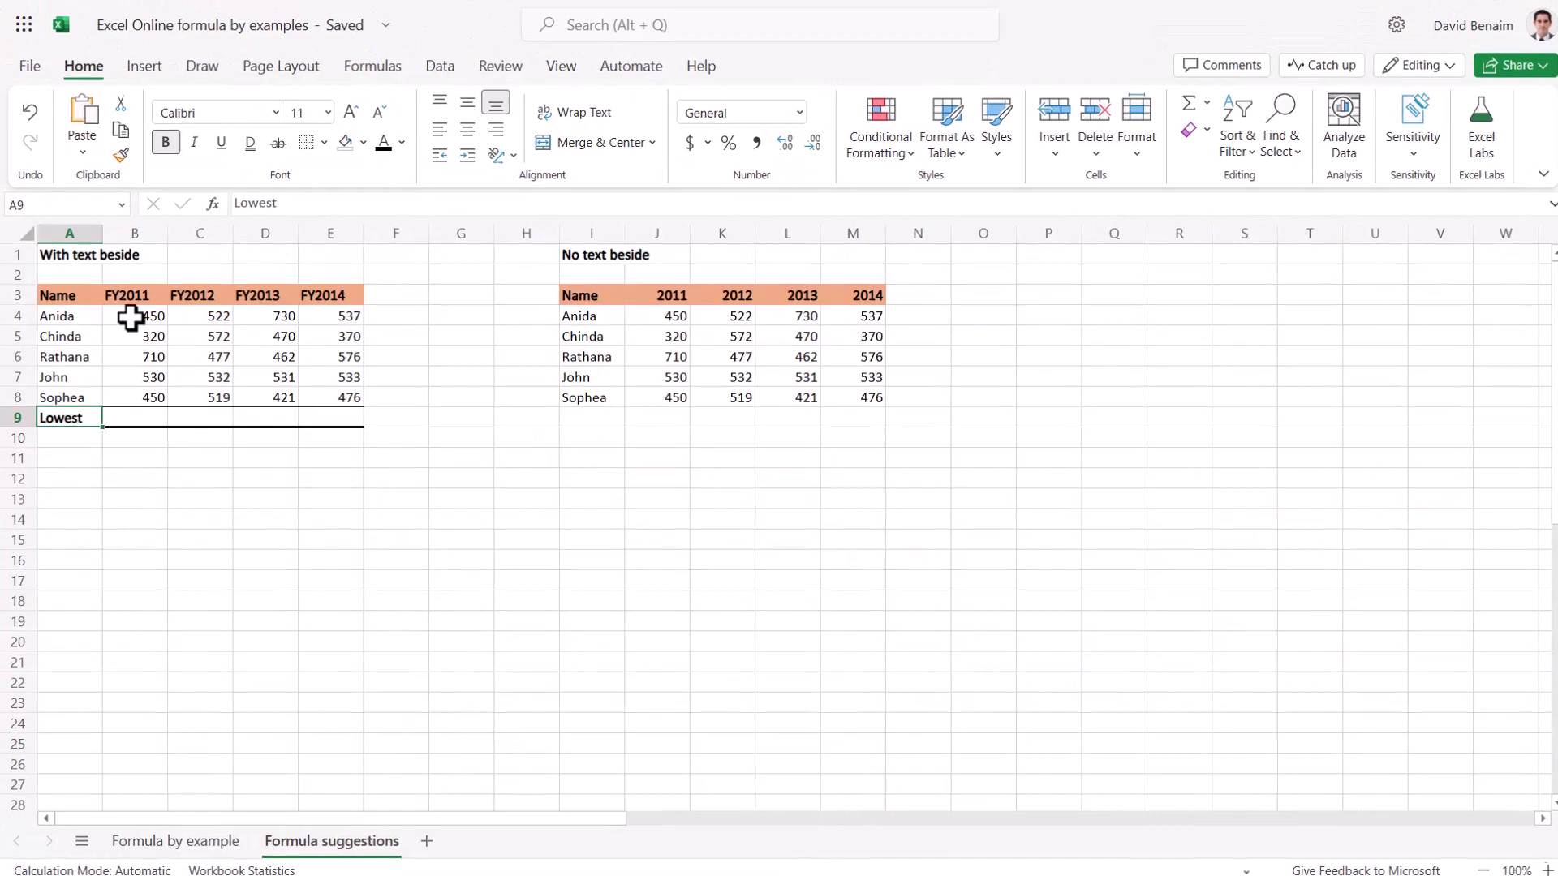
click(130, 317)
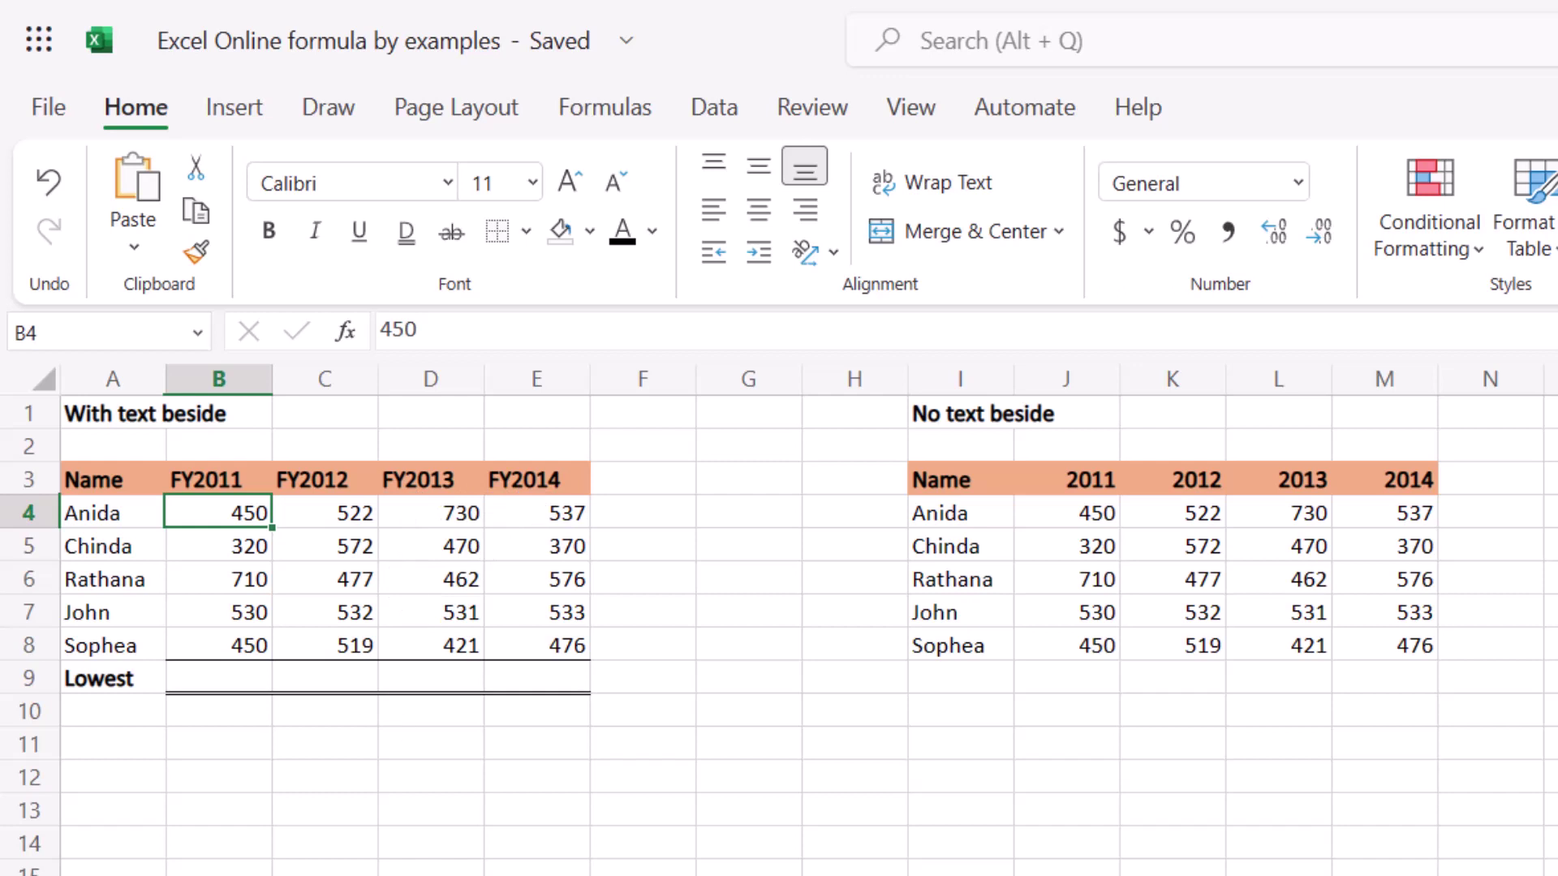
Apply the suggested =MIN(B4:B8) in B9 beside Lowest, showing 320.
click(130, 677)
click(236, 679)
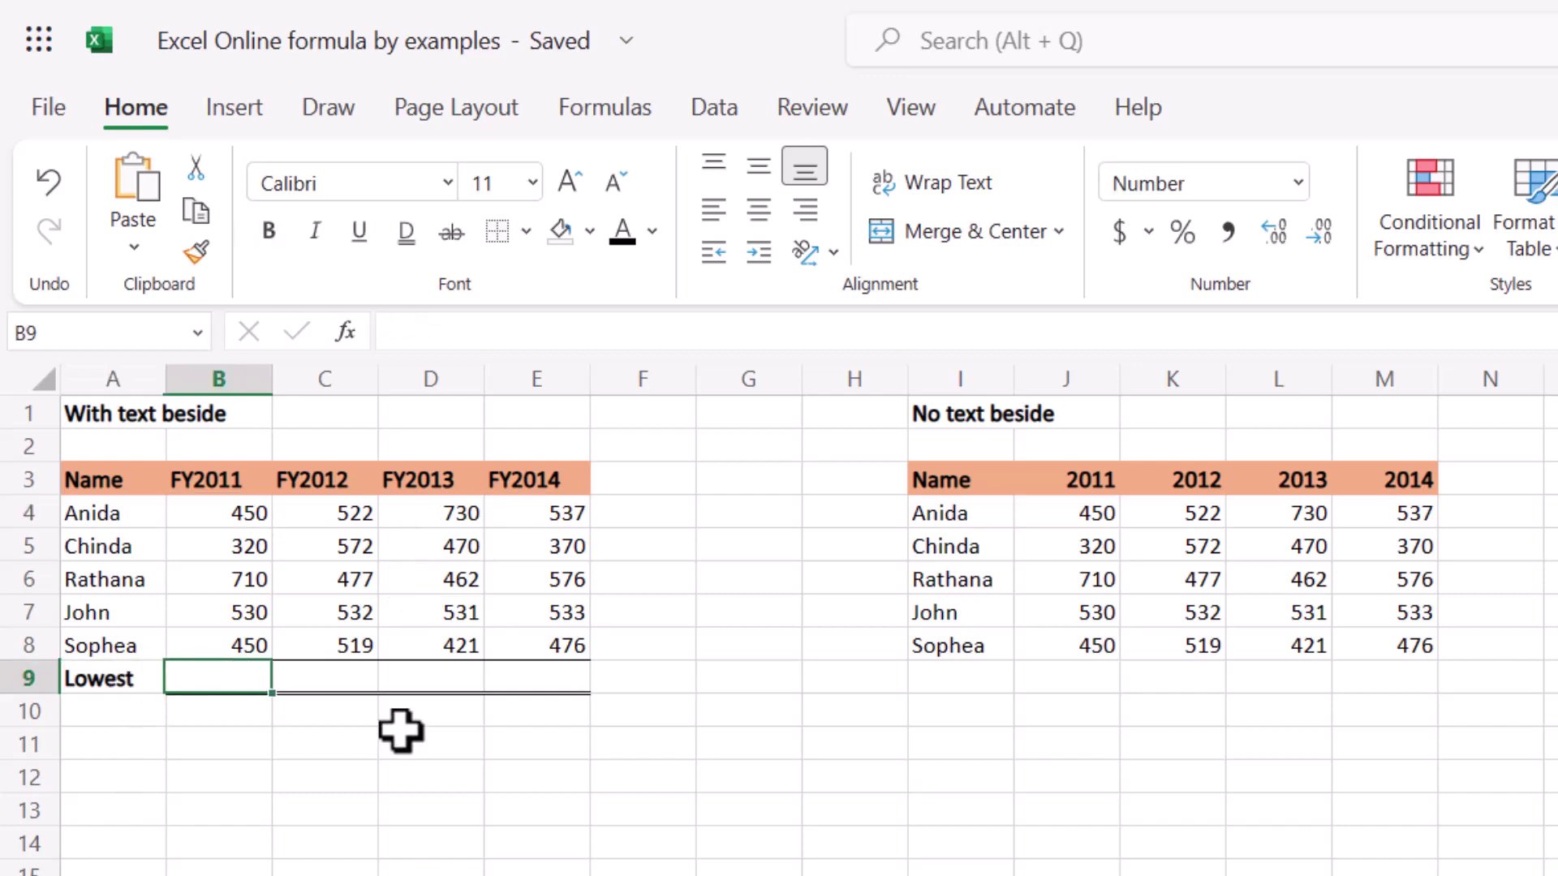
text(=)
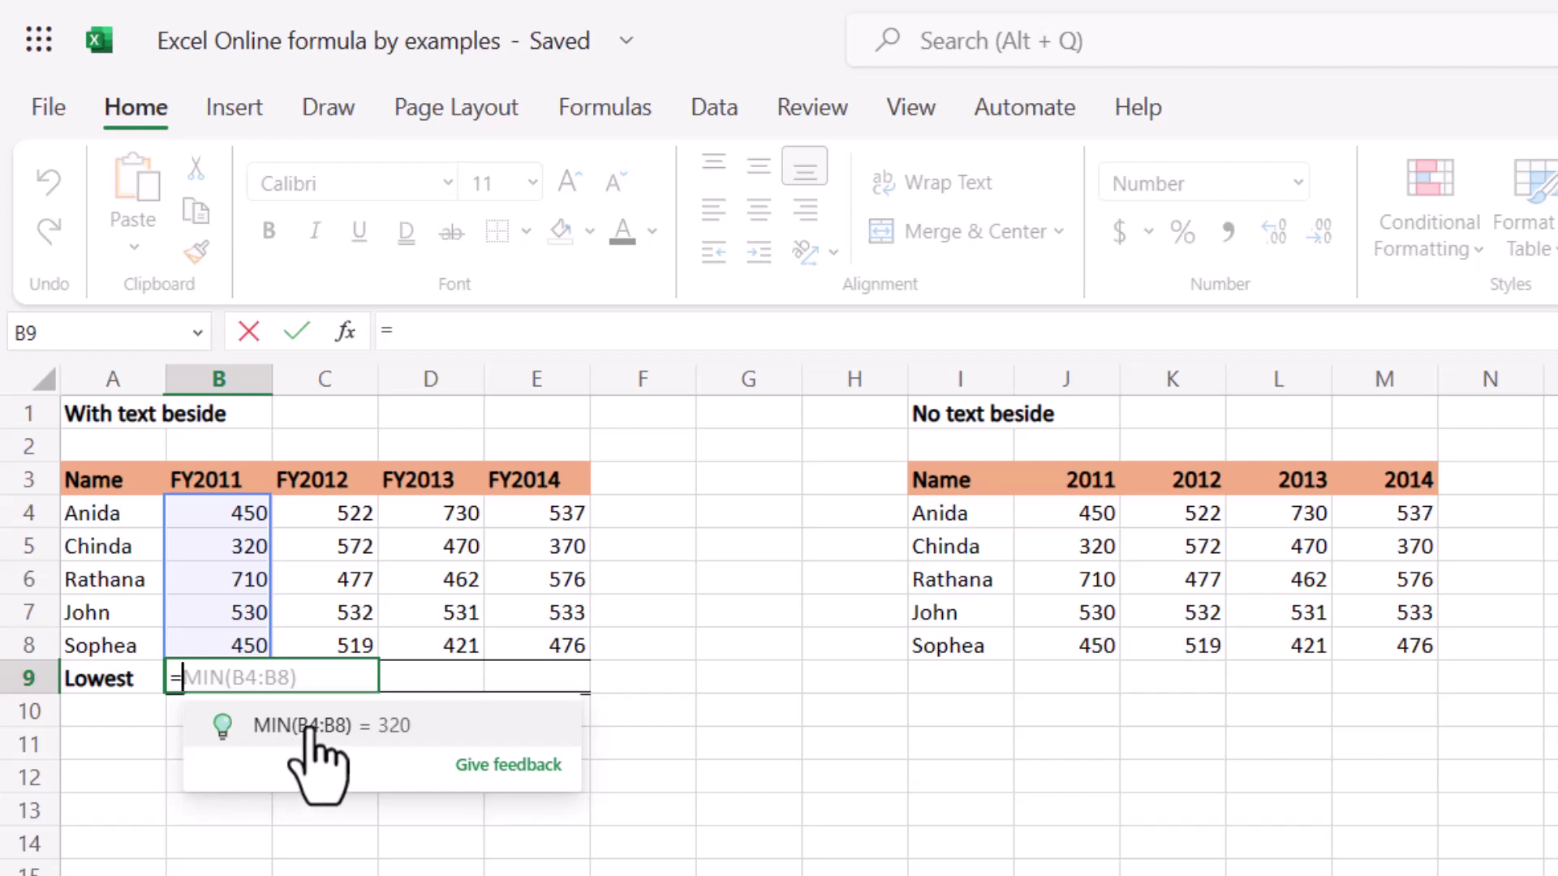
click(279, 741)
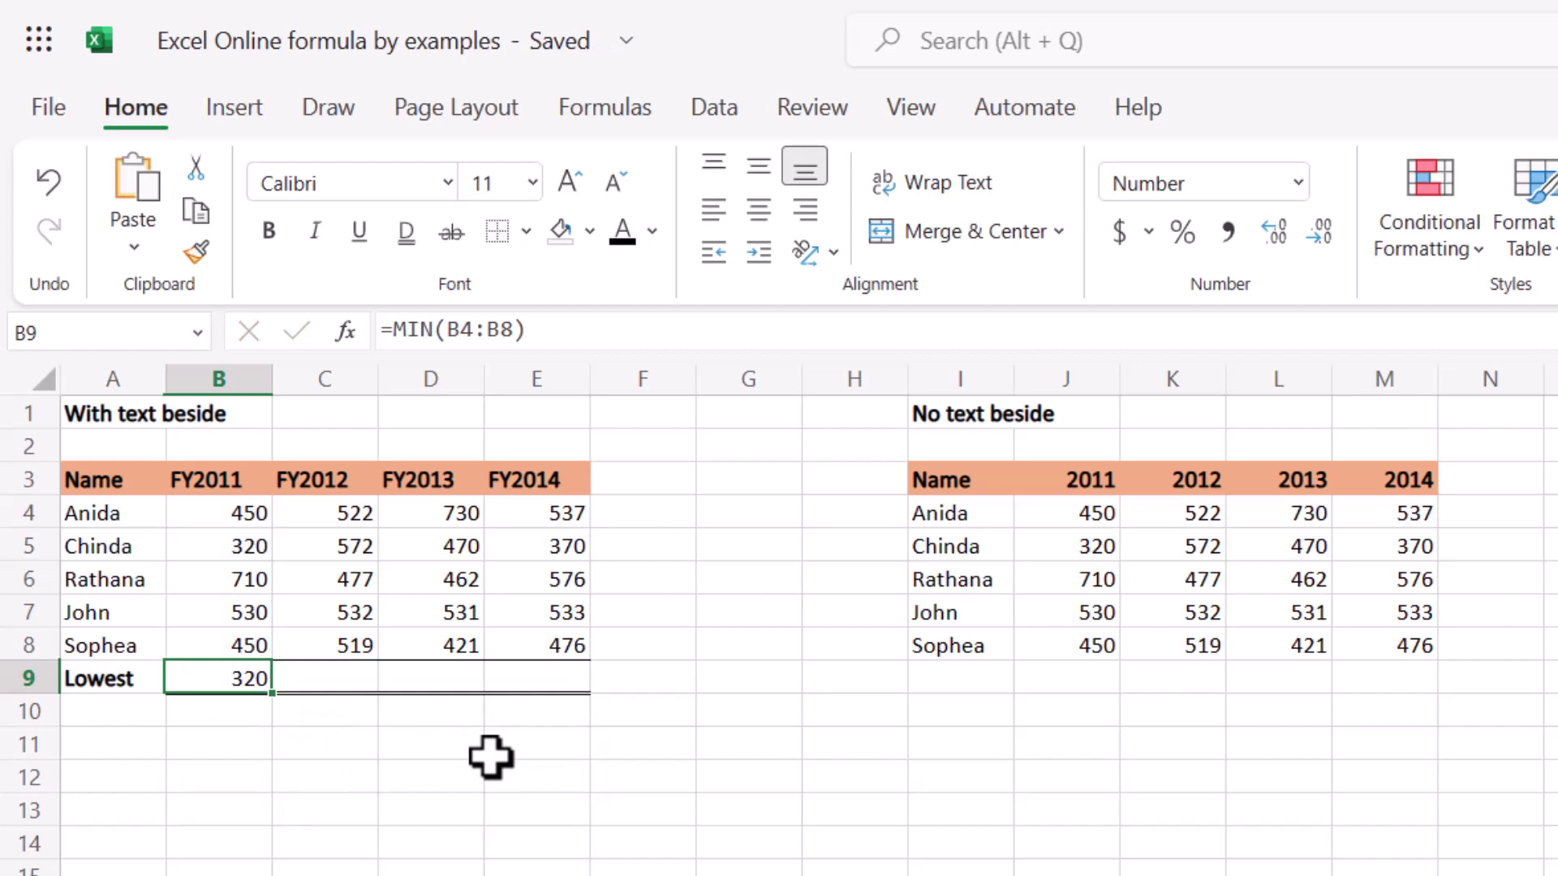
Clear B9, relabel A9 as Average, and preview B9's formula suggestions.
key(Delete)
key(Left)
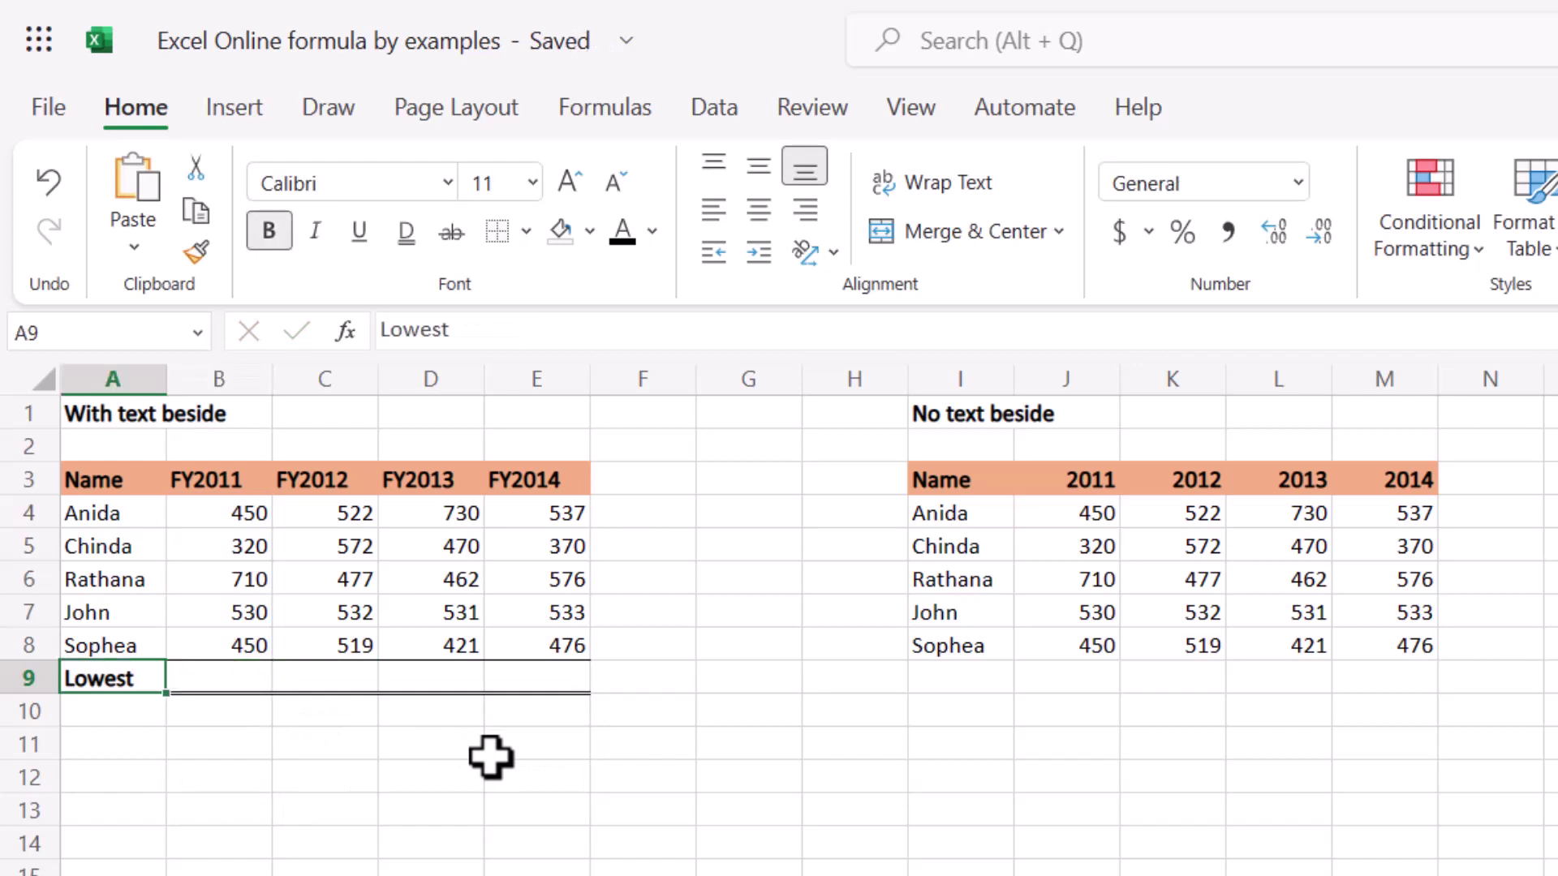
text(Average)
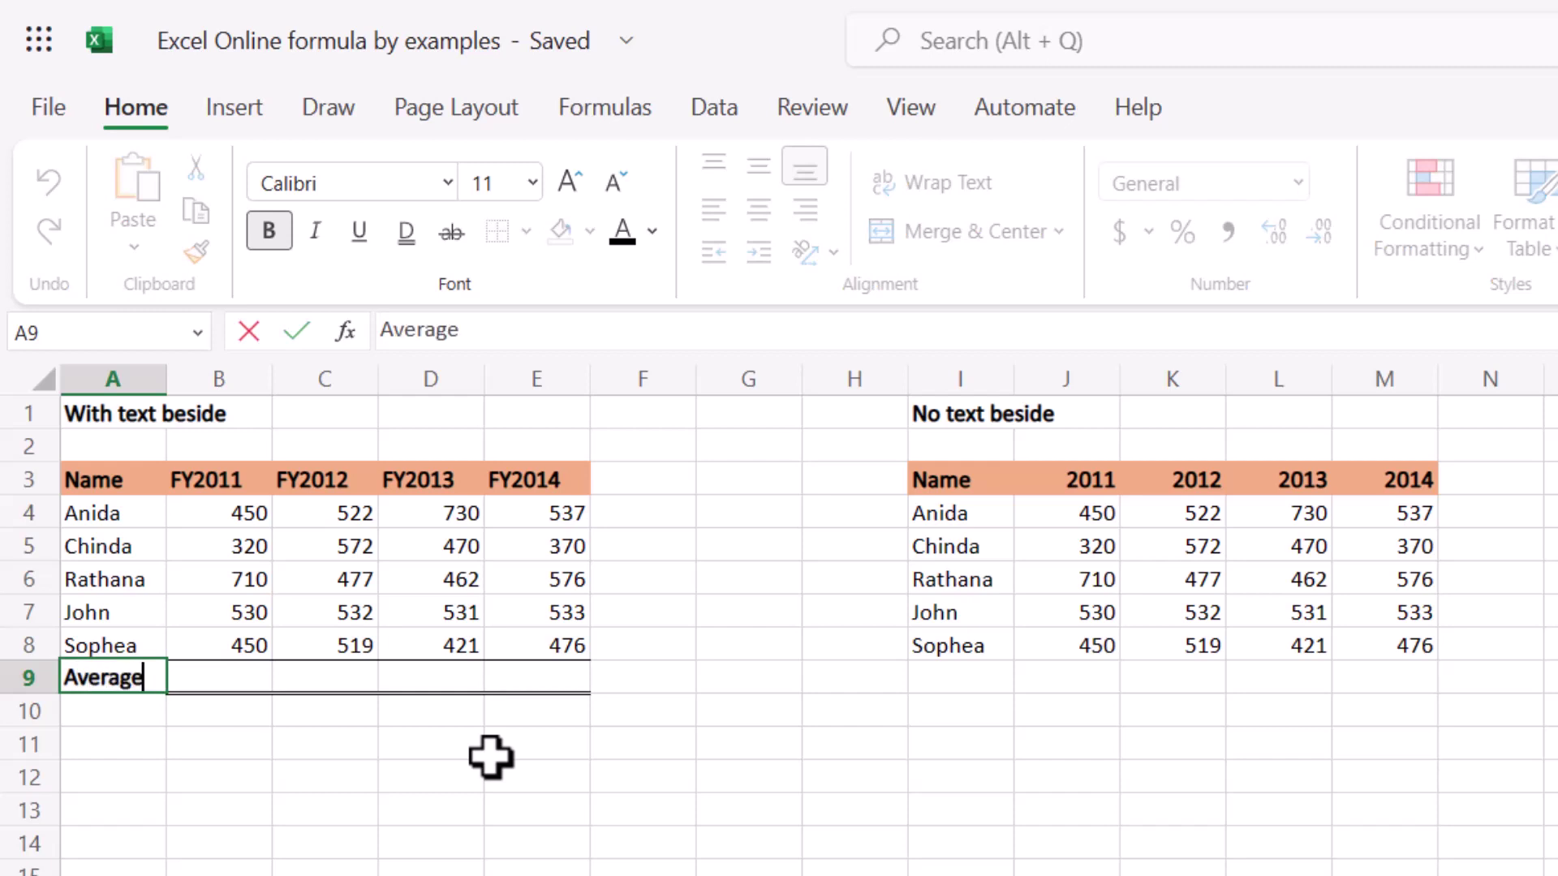
key(Return)
key(Up)
key(Right)
text(=)
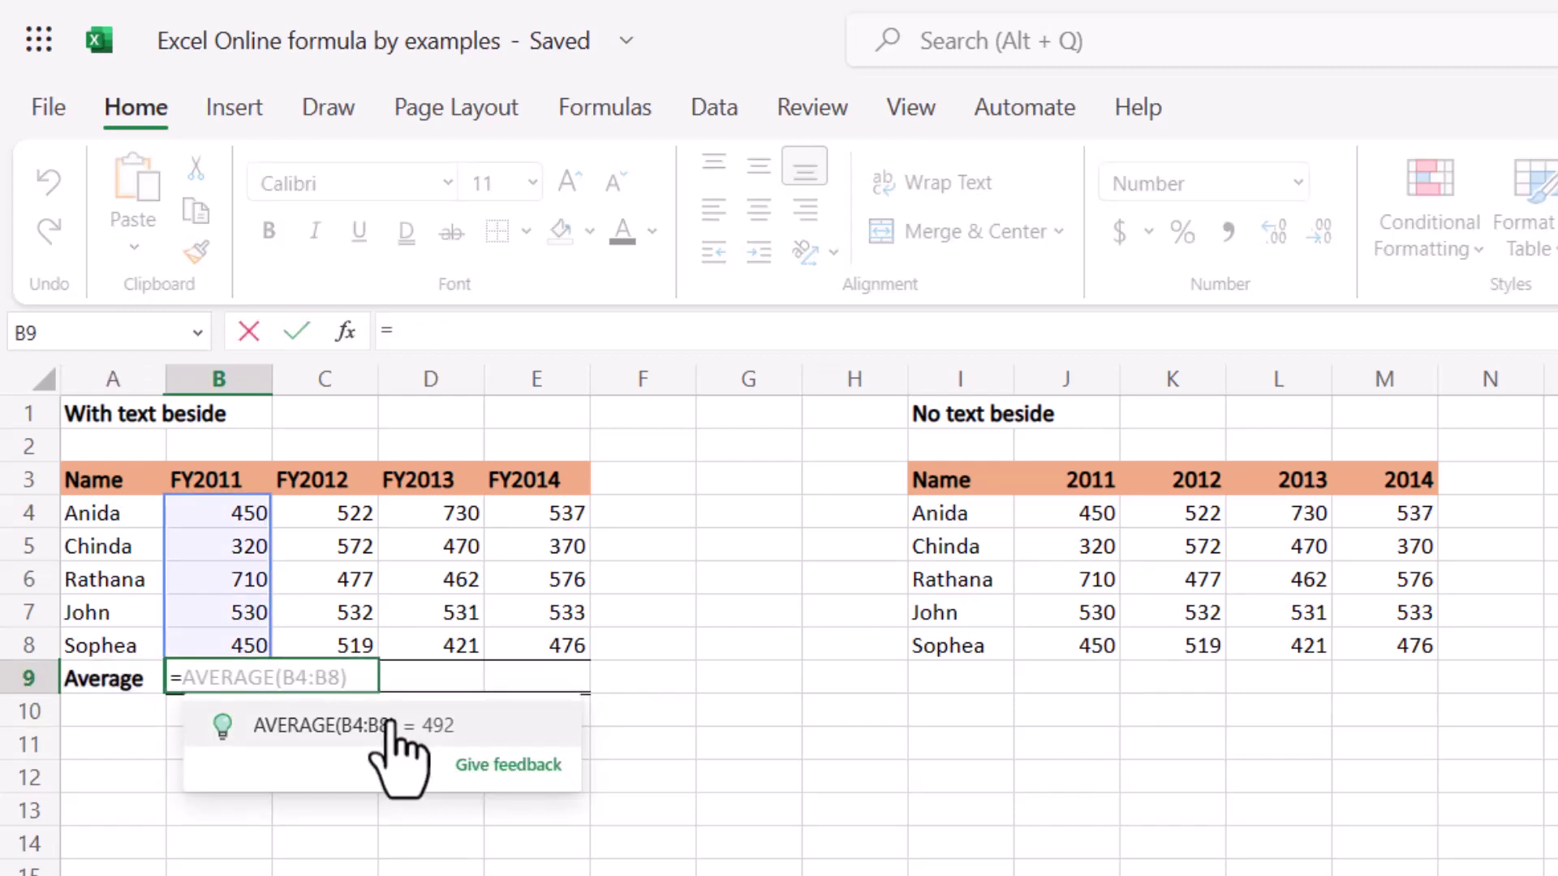
key(Escape)
Relabel A9 as Mean and check the formula suggestions offered in B9.
key(Left)
text(Mi)
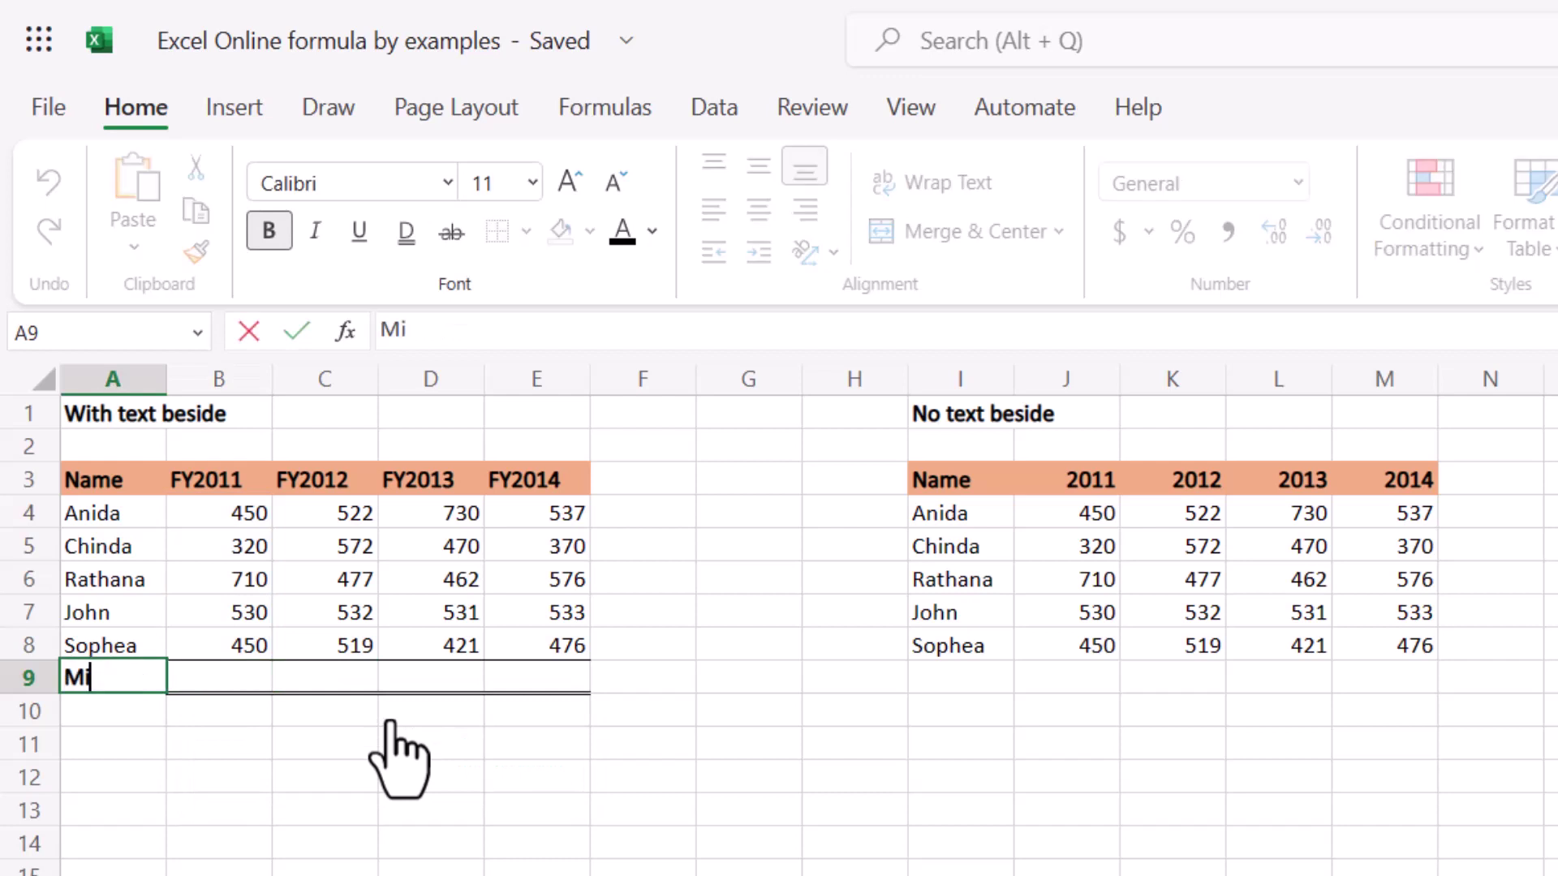
text(Mean)
key(Return)
key(Up)
key(Right)
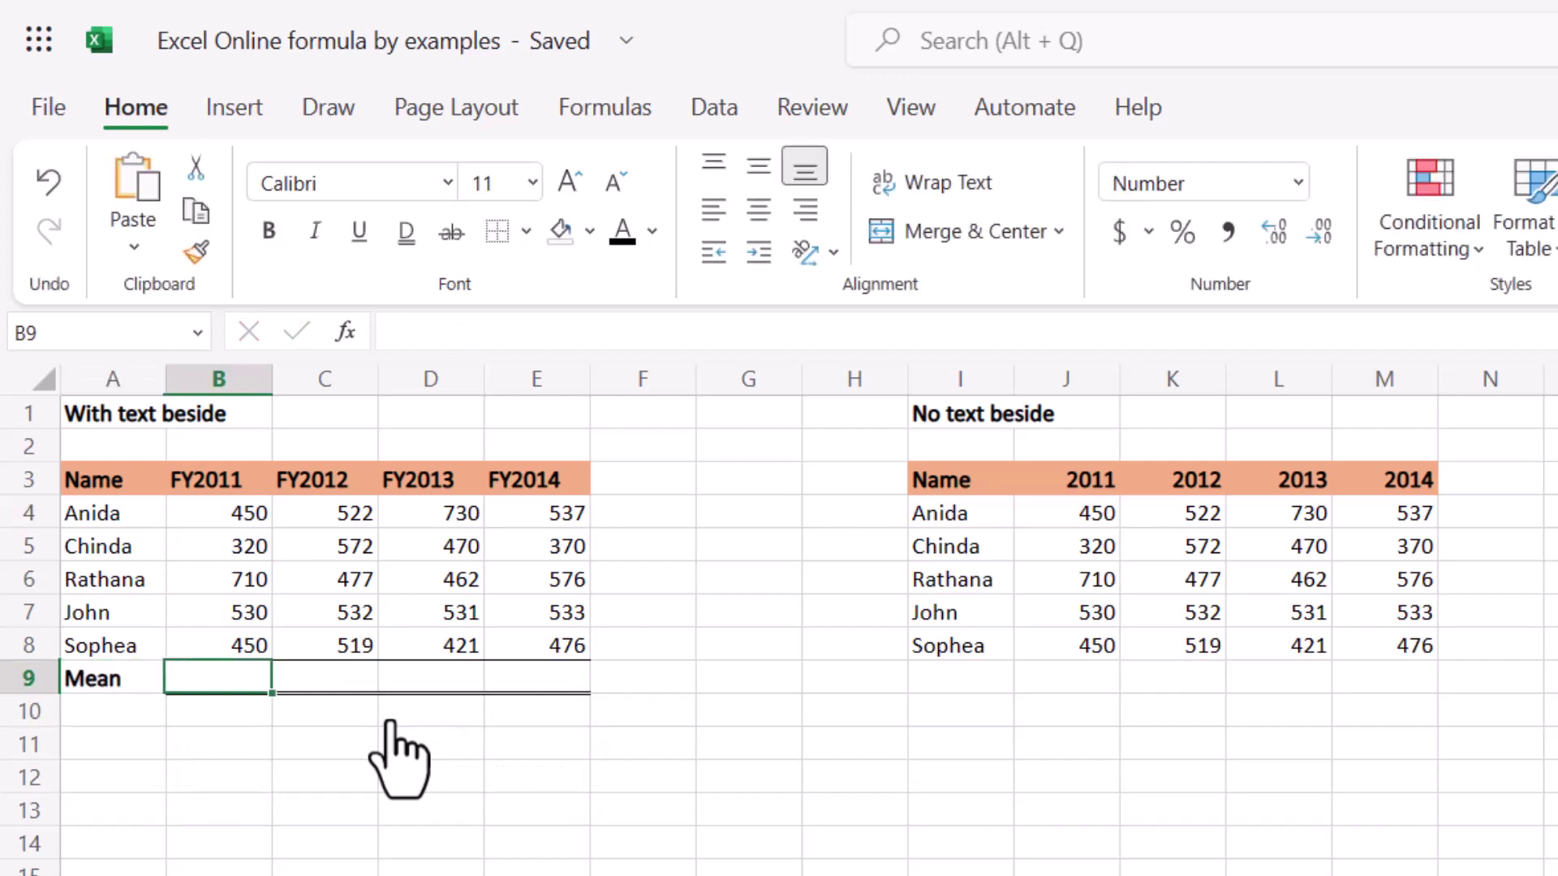
text(=)
key(Escape)
Try A9 labels Total and then Sum, previewing B9's suggestions each time.
key(Left)
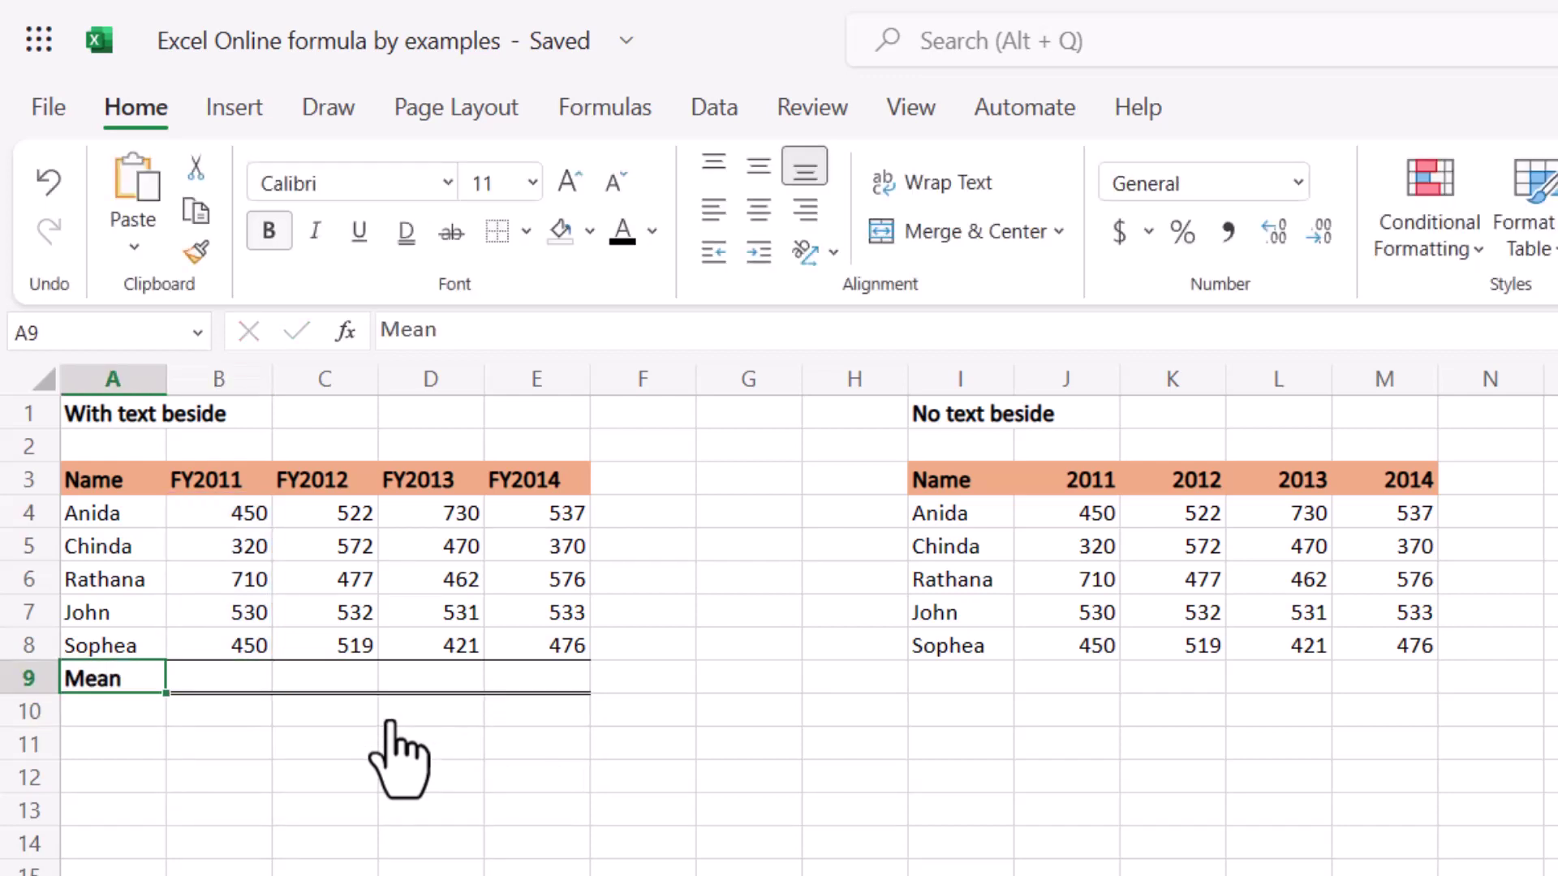
text(Total)
key(Right)
text(=)
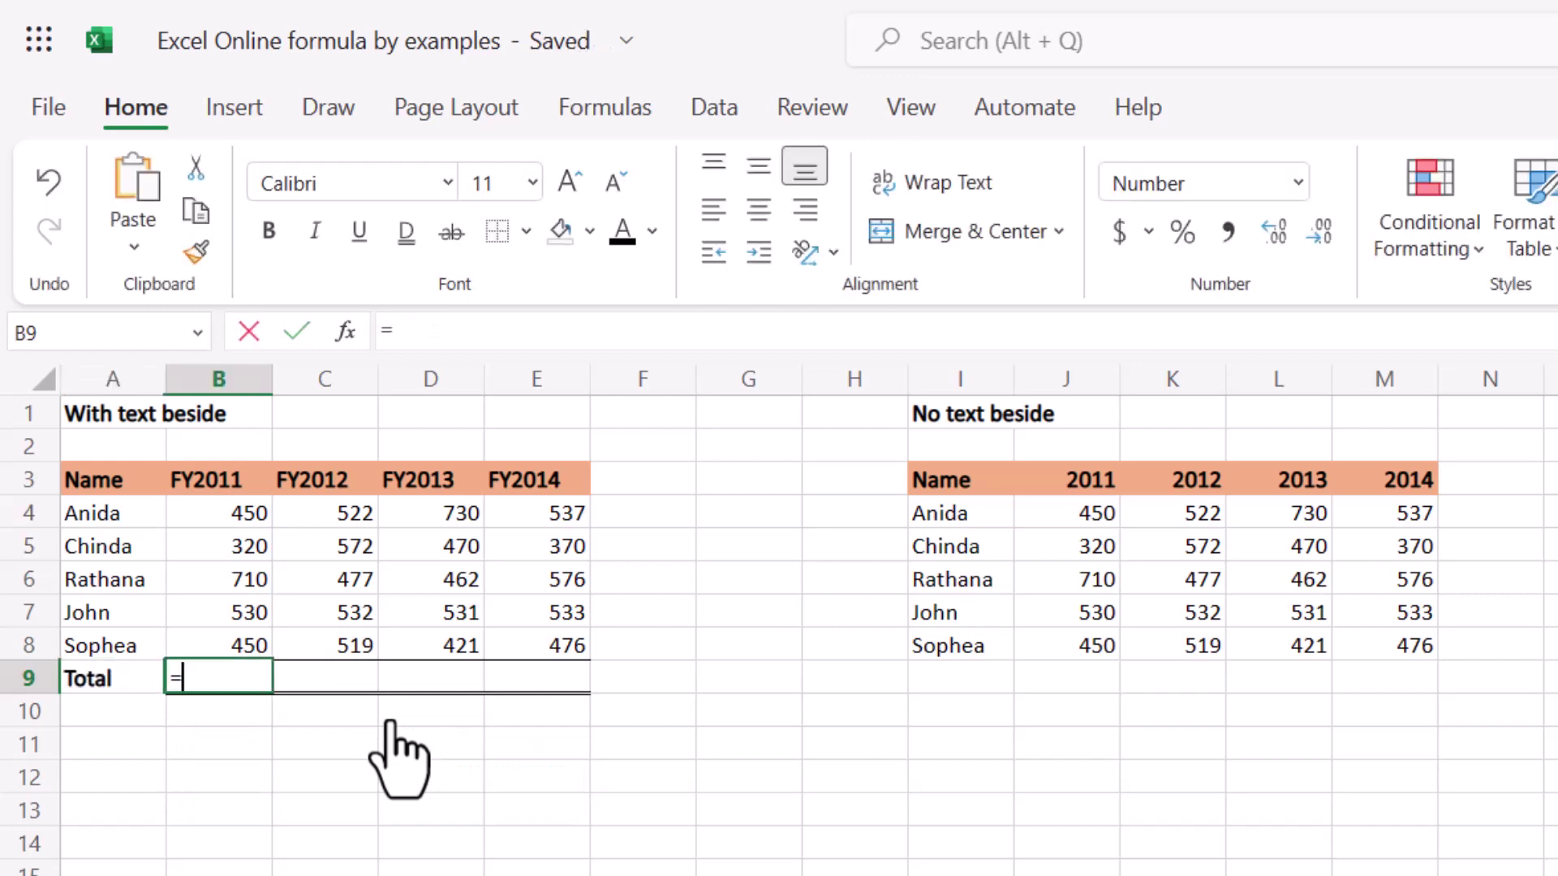
key(BackSpace)
key(Left)
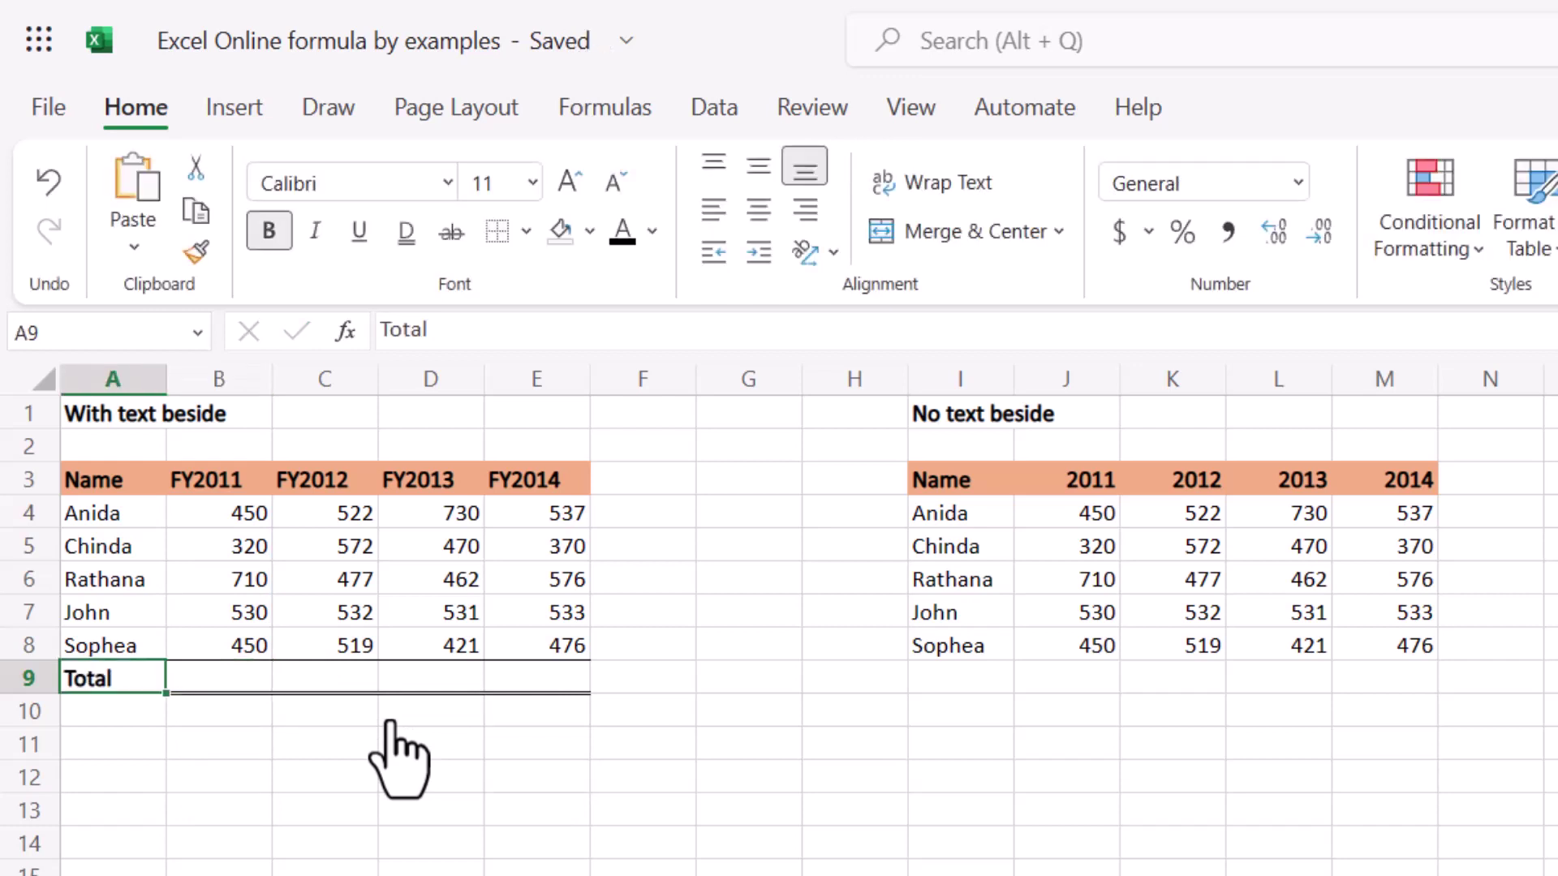
text(Sum)
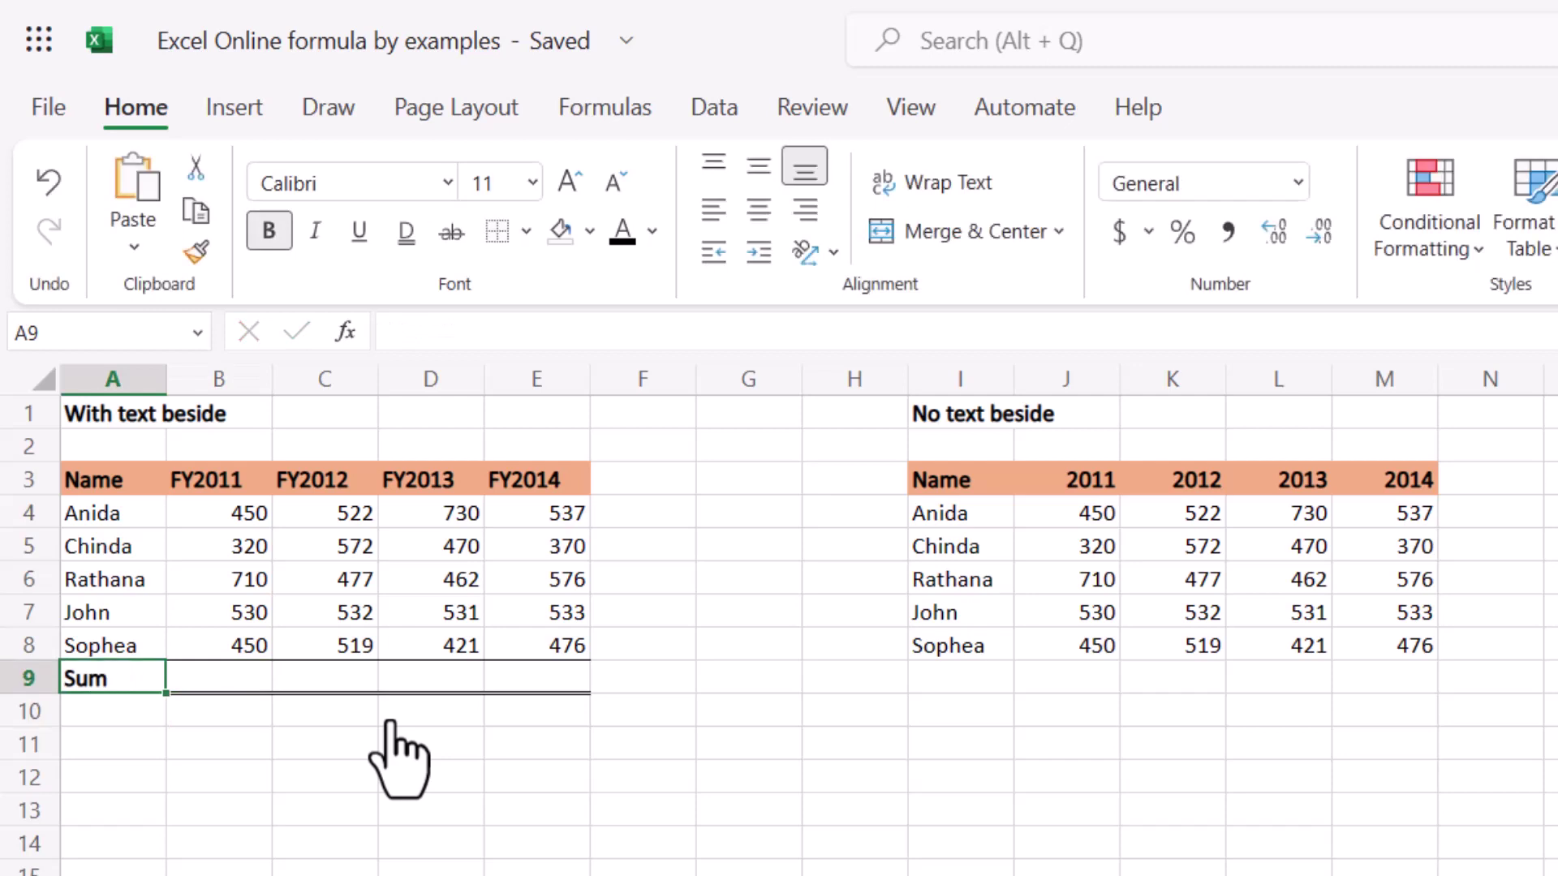
key(Right)
text(=)
key(Escape)
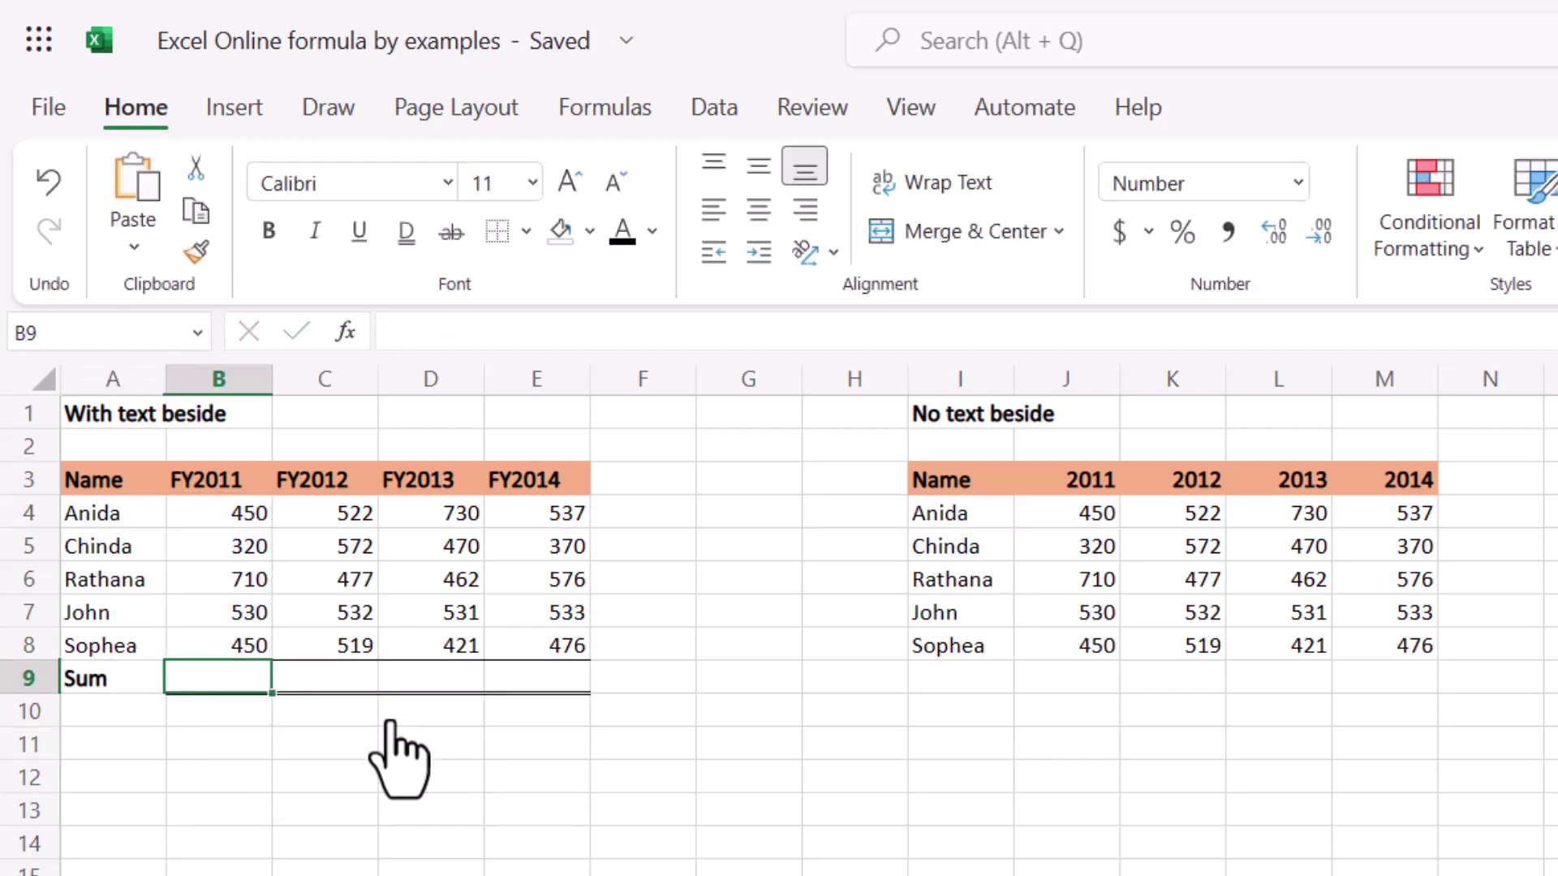
key(Right)
key(Right)
key(Right)
key(Right)
key(Right)
key(Right)
key(Right)
key(Right)
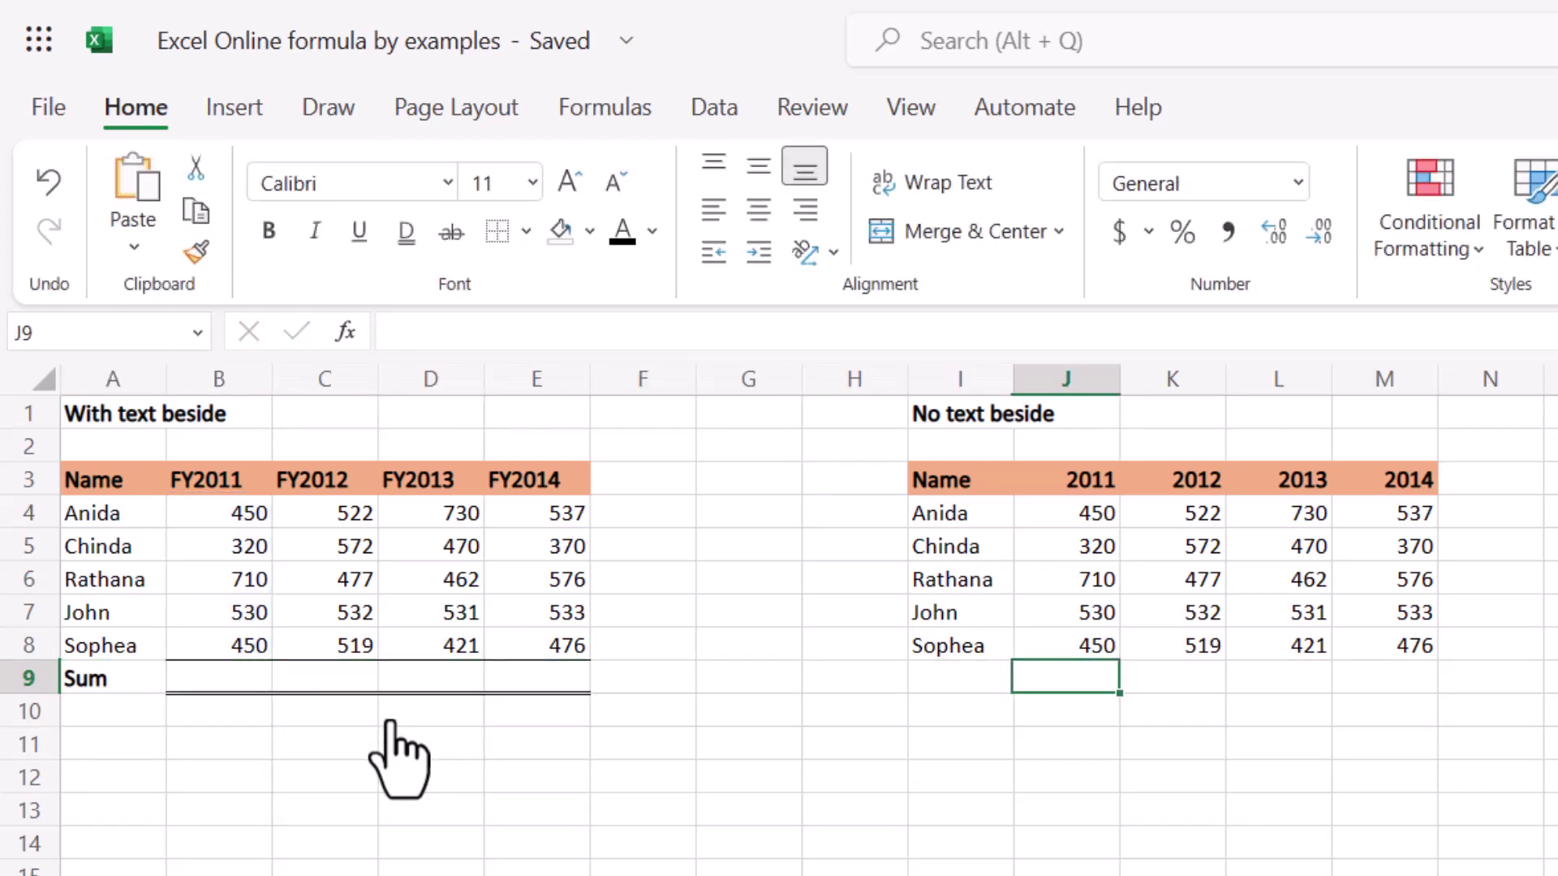
text(=)
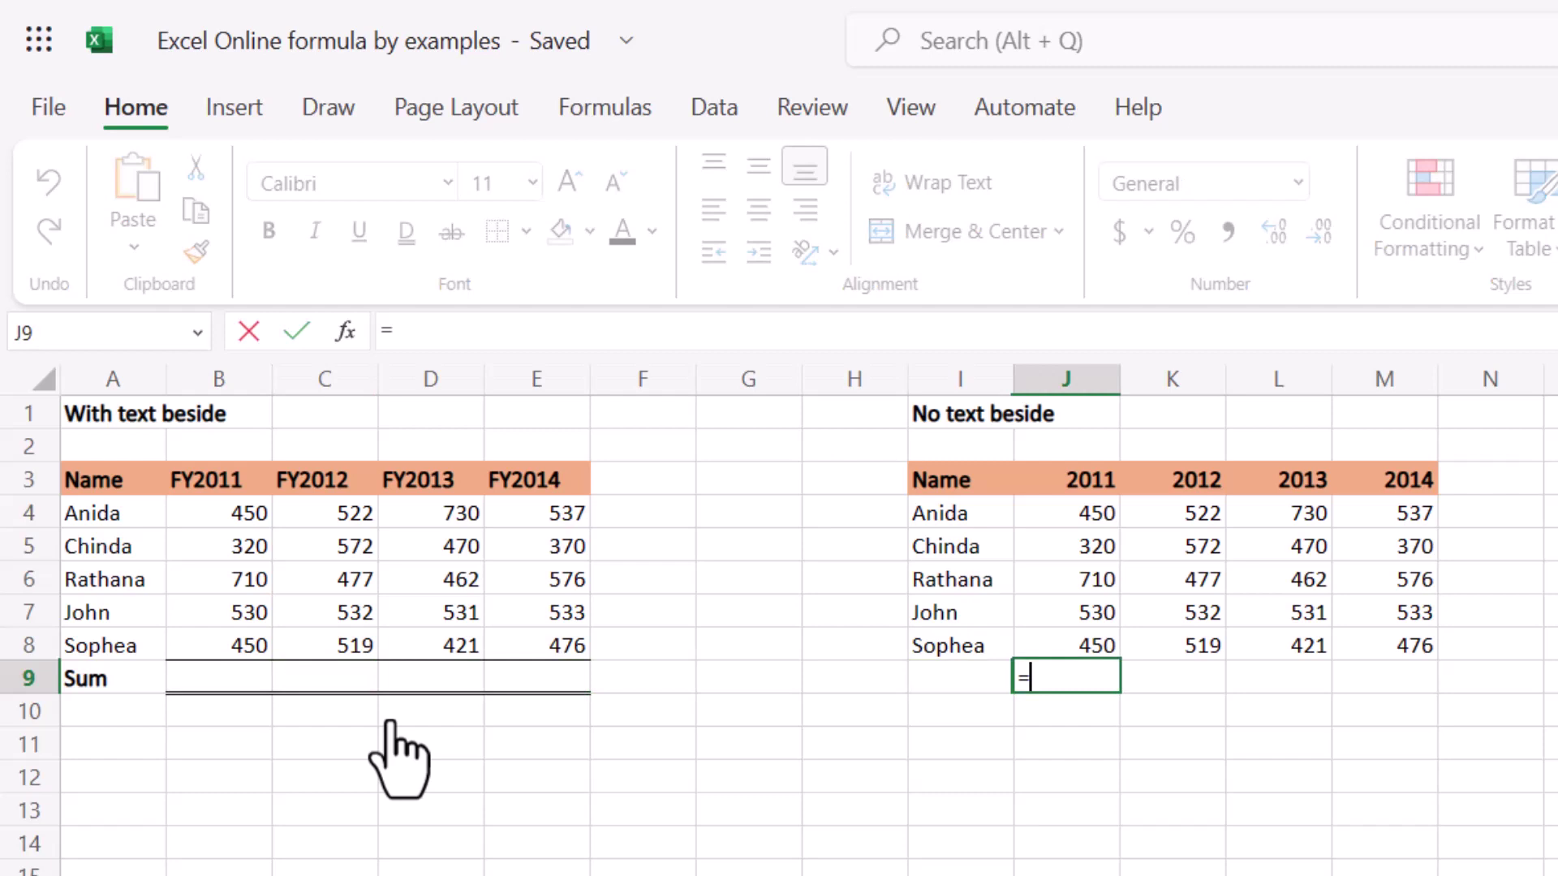
text(sum)
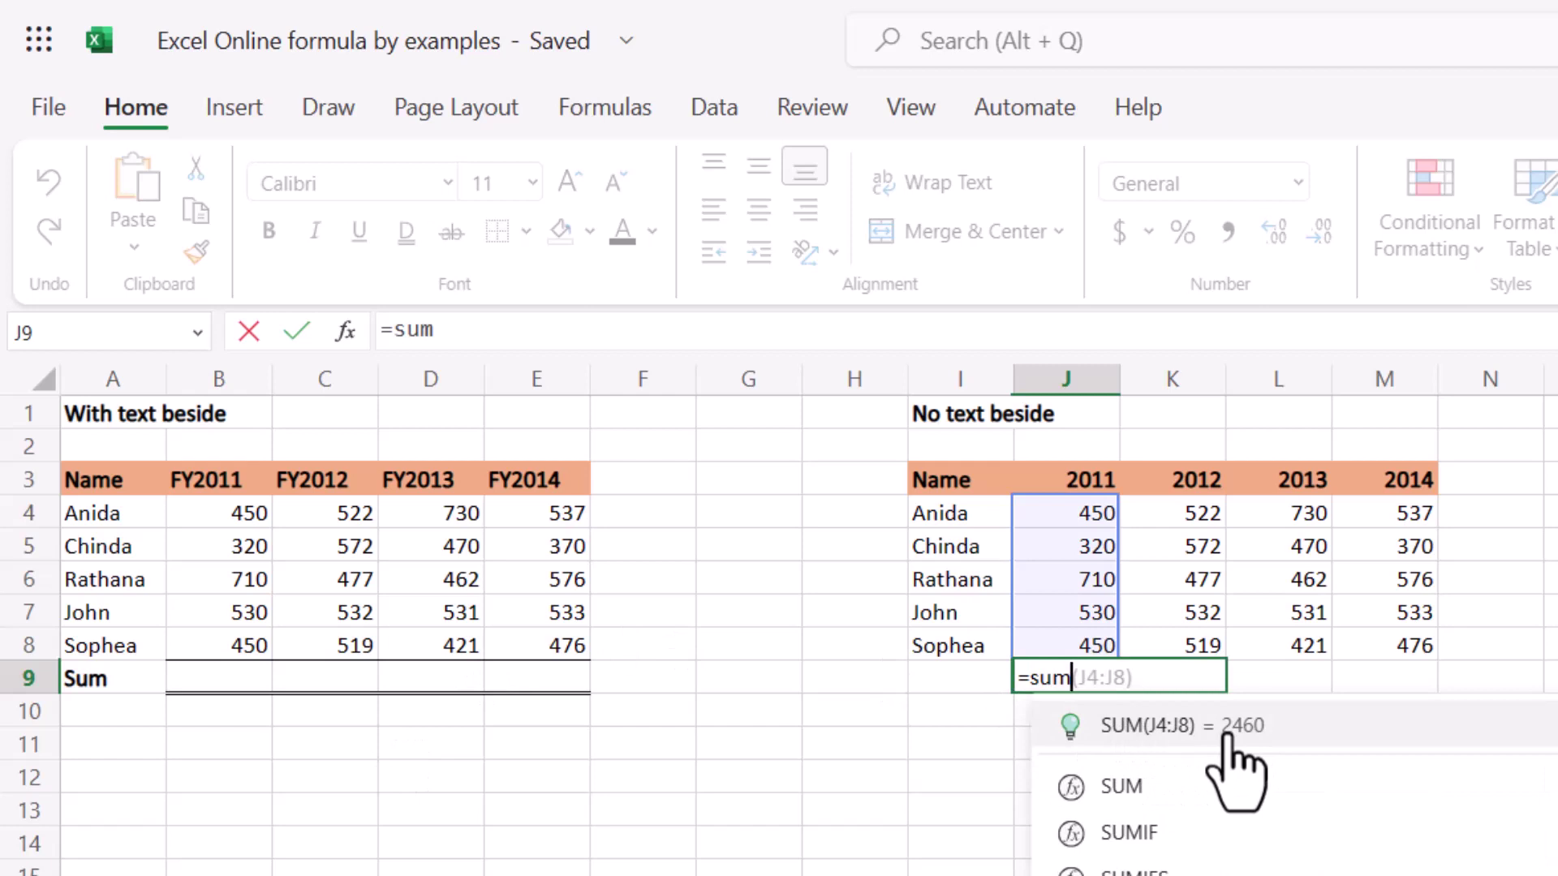
key(Escape)
click(1063, 744)
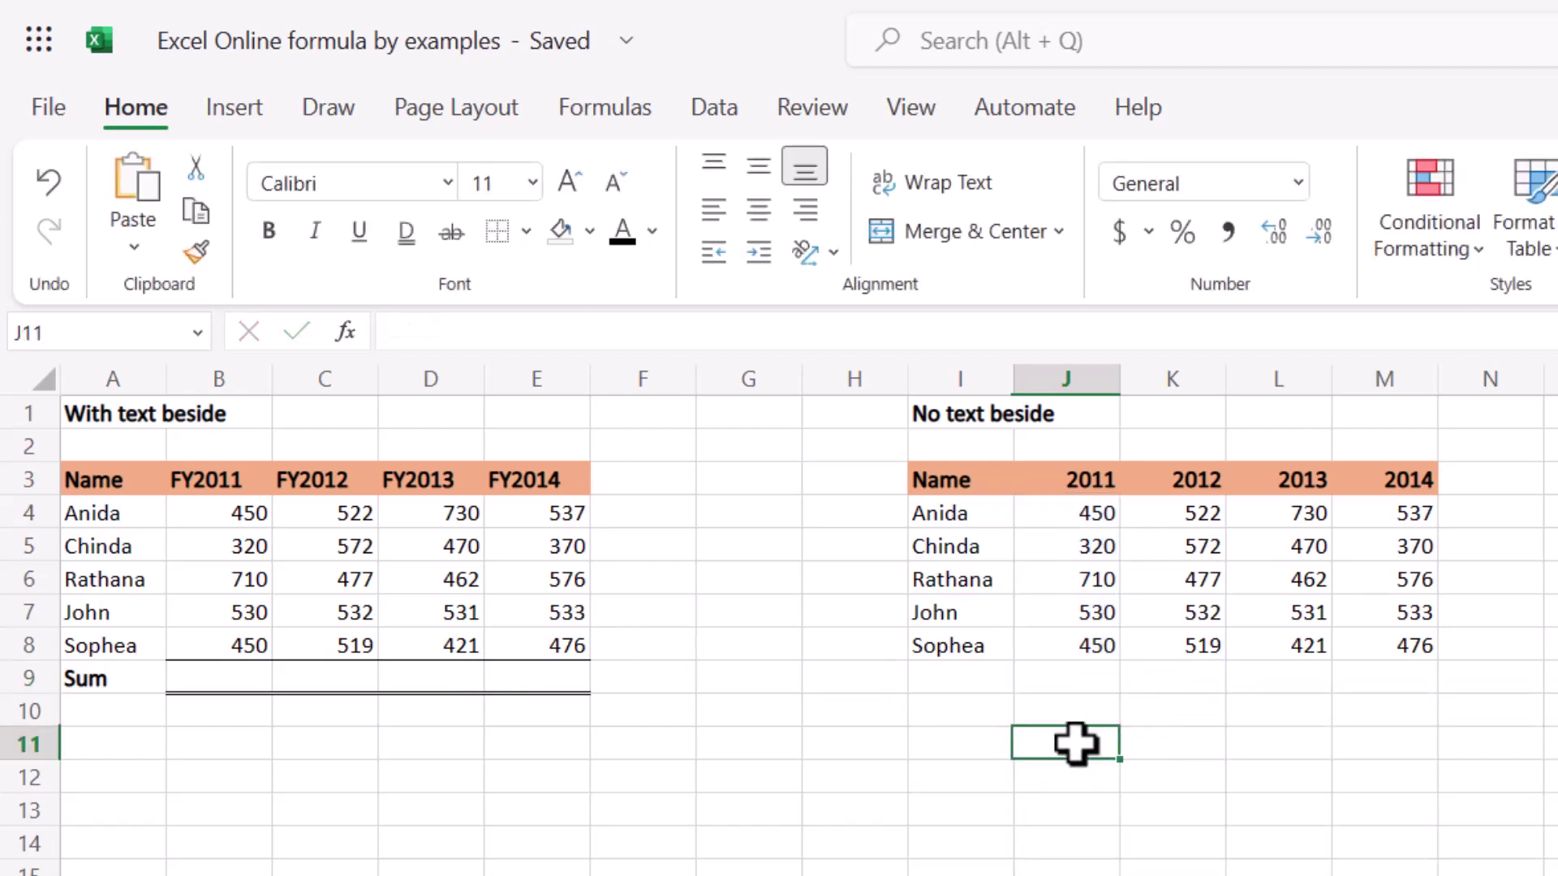
text(=sum)
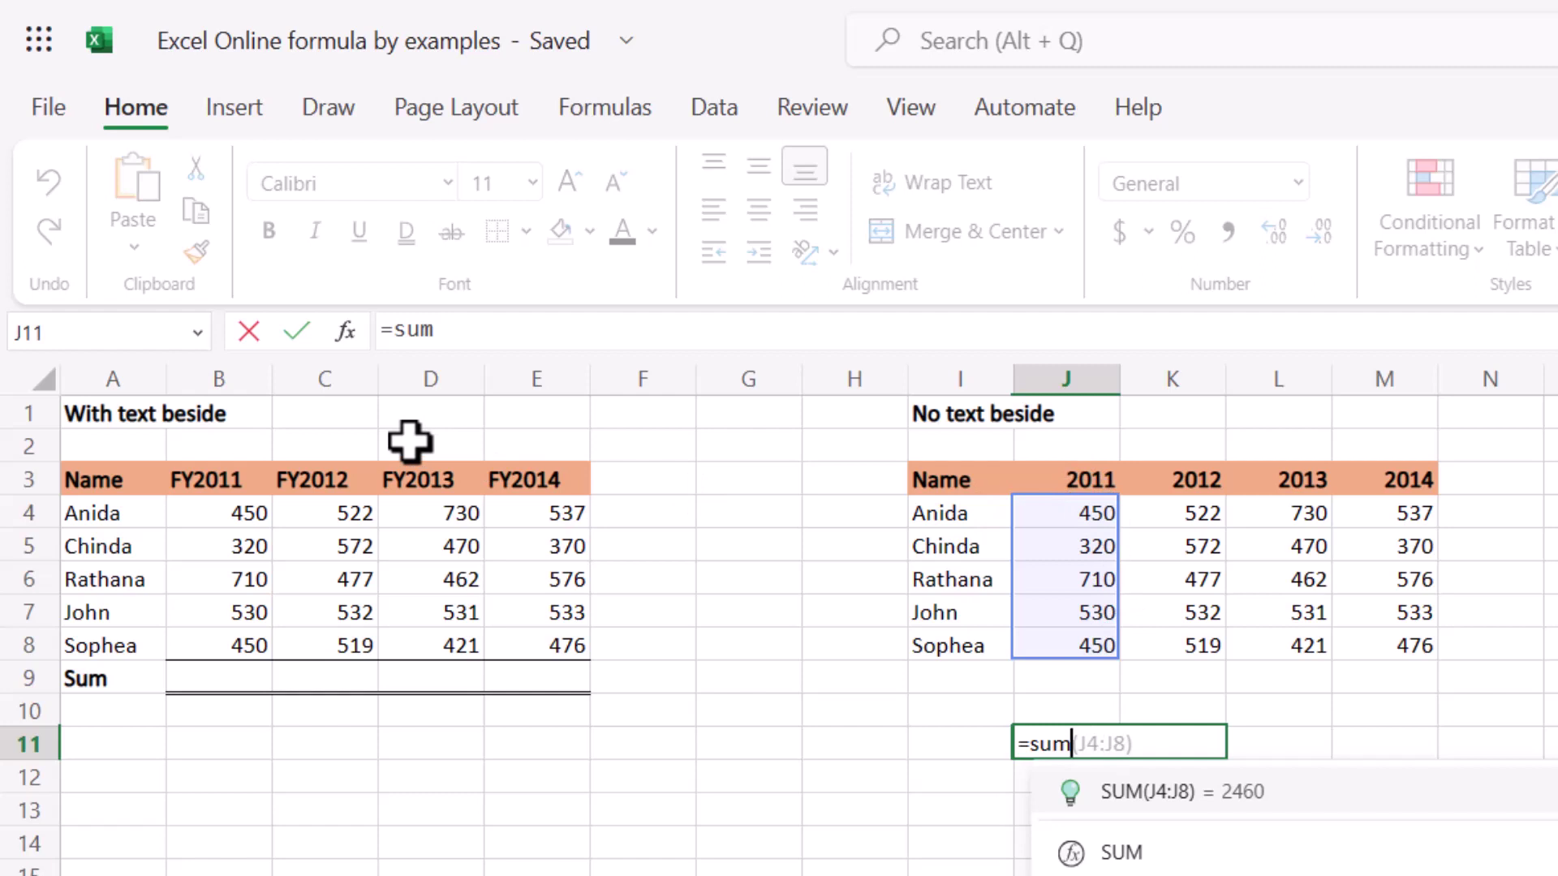
key(Escape)
Select K10 and J9, bring up the Data ribbon tools, then select J13.
click(338, 414)
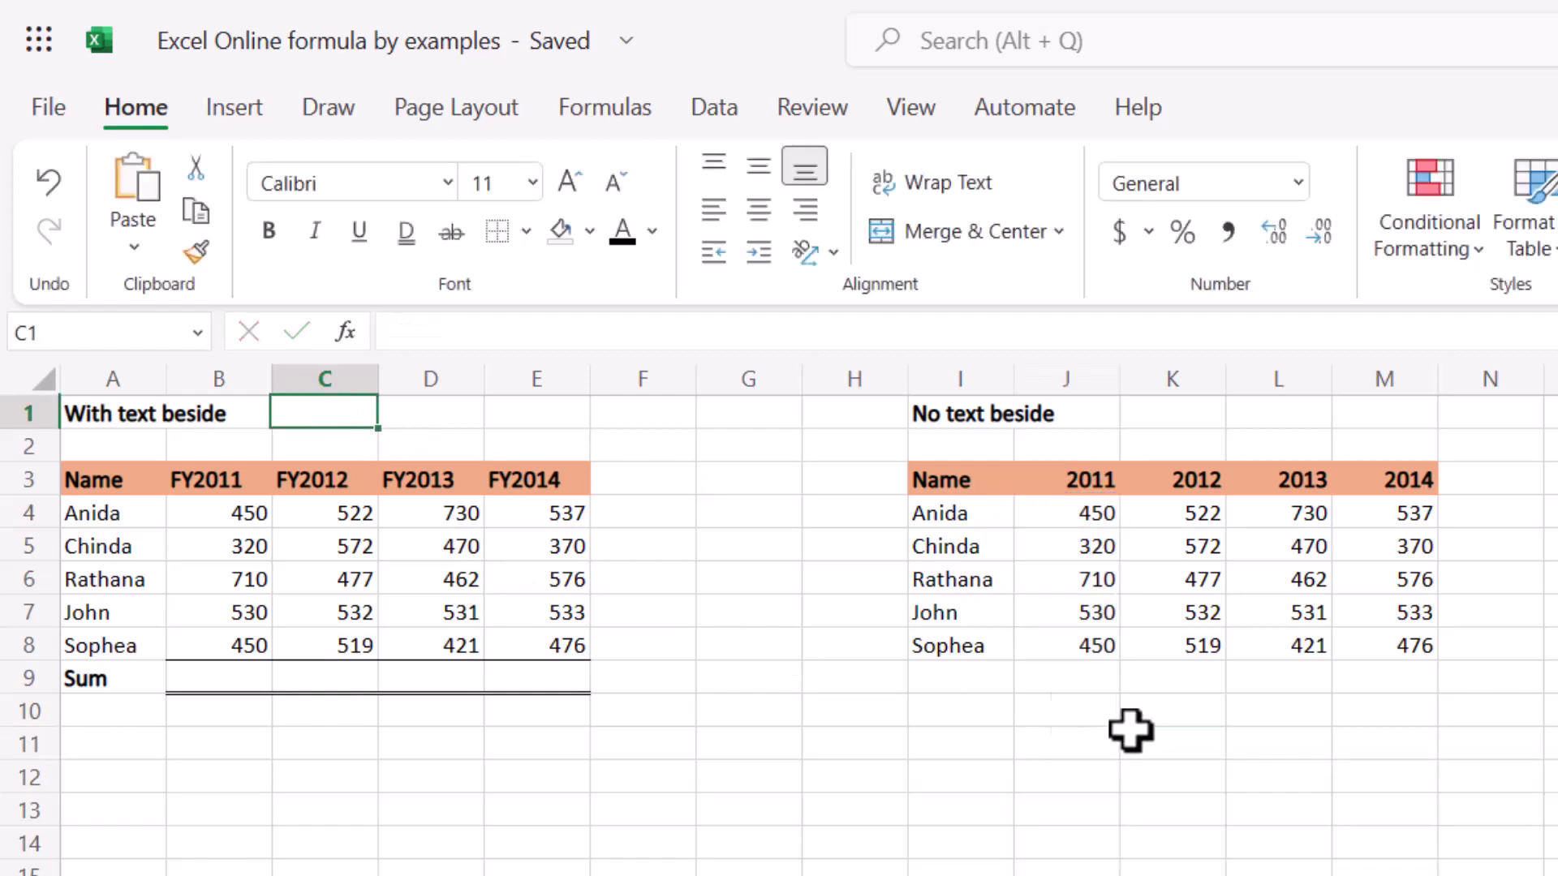
click(1160, 722)
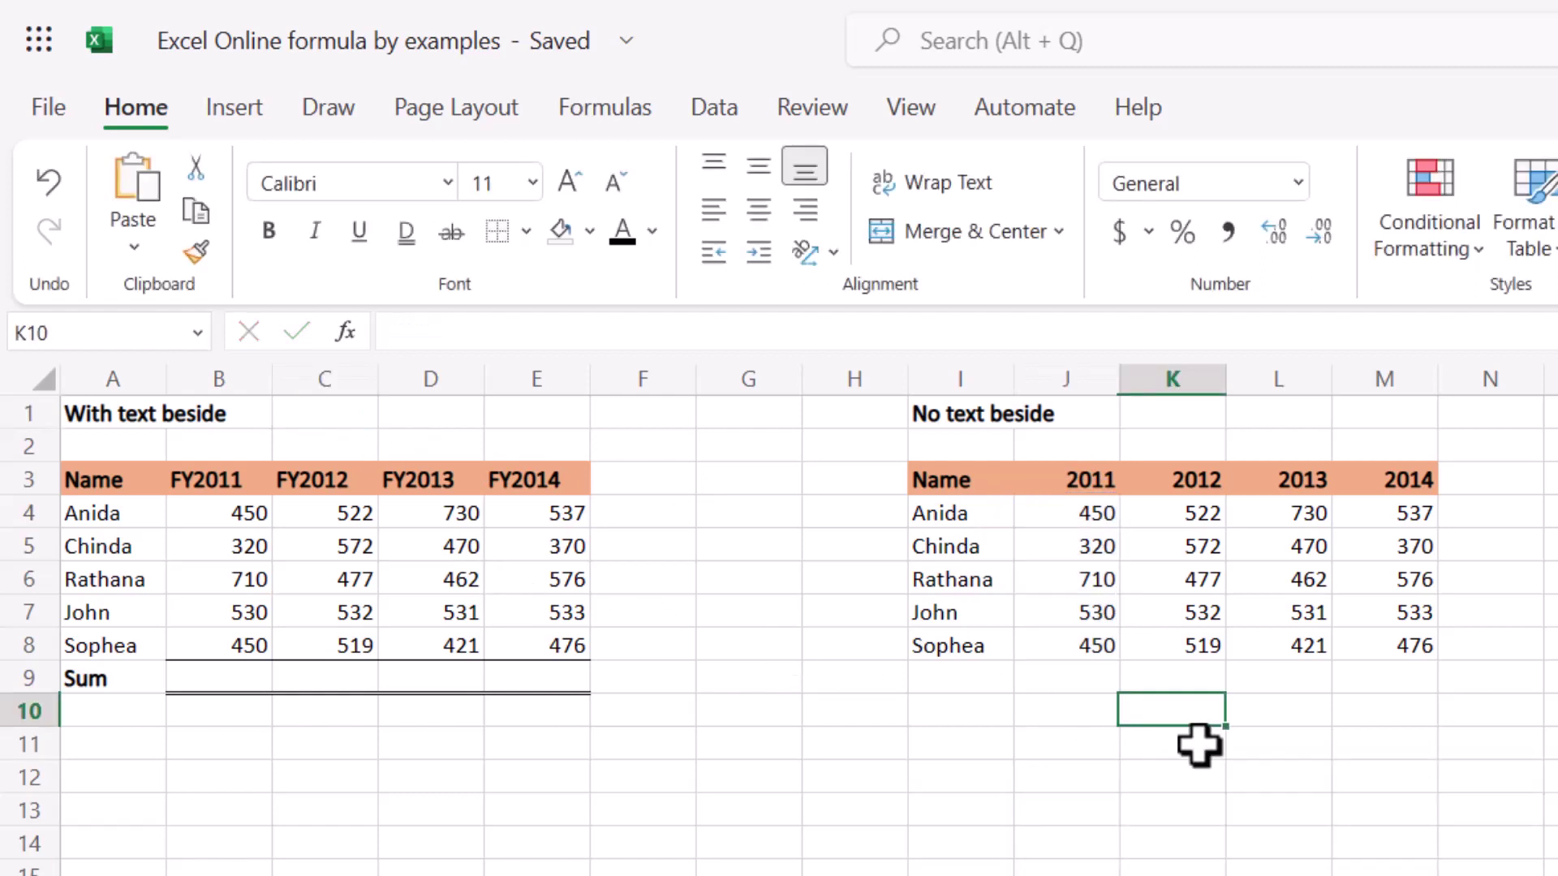
click(1020, 686)
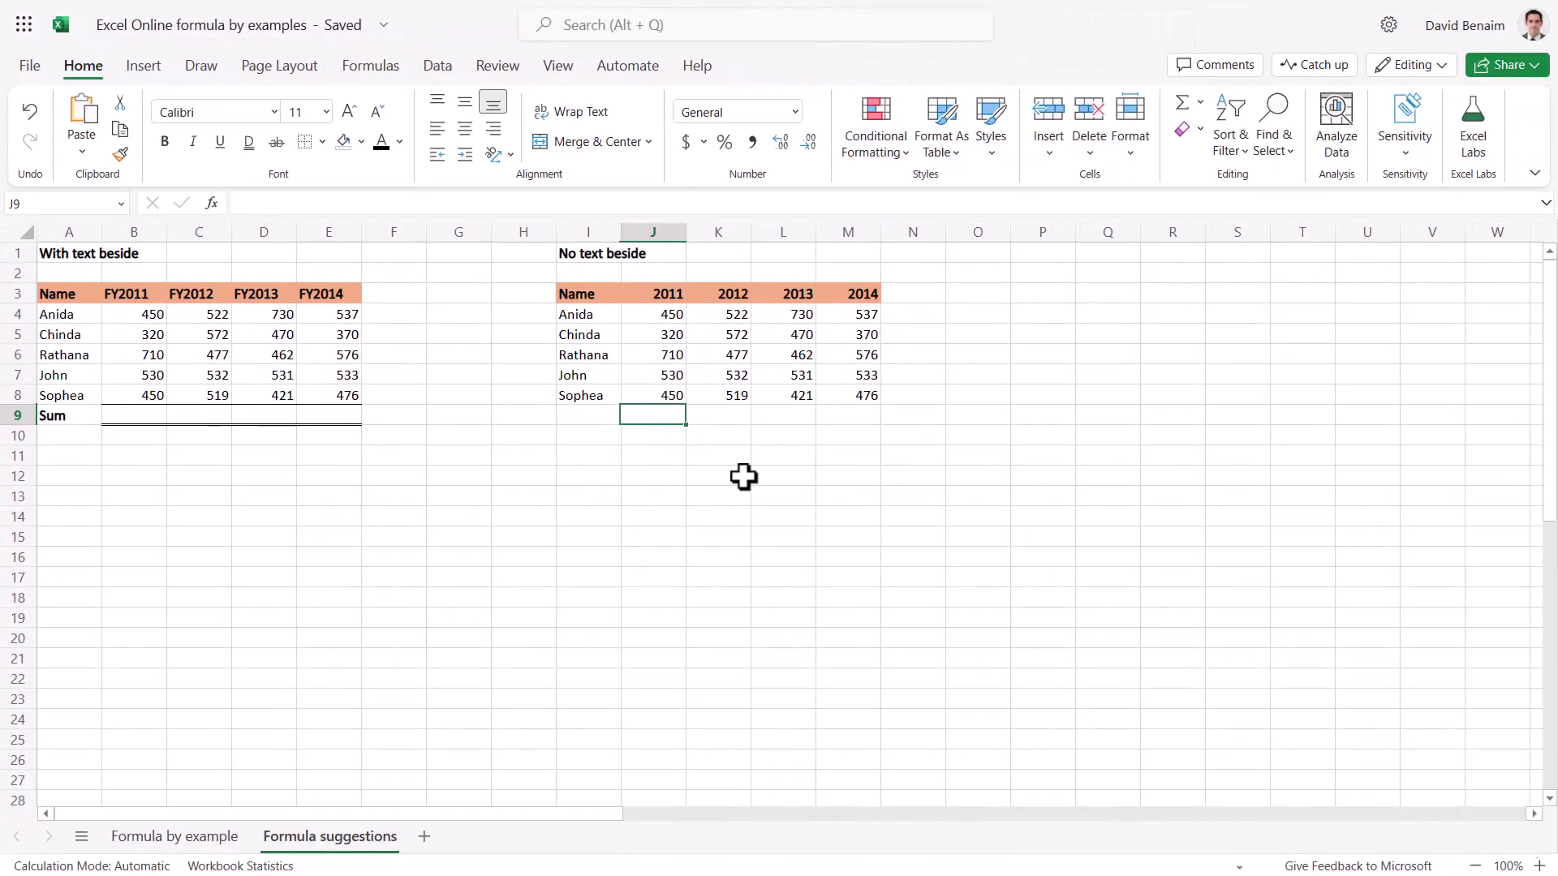
click(437, 72)
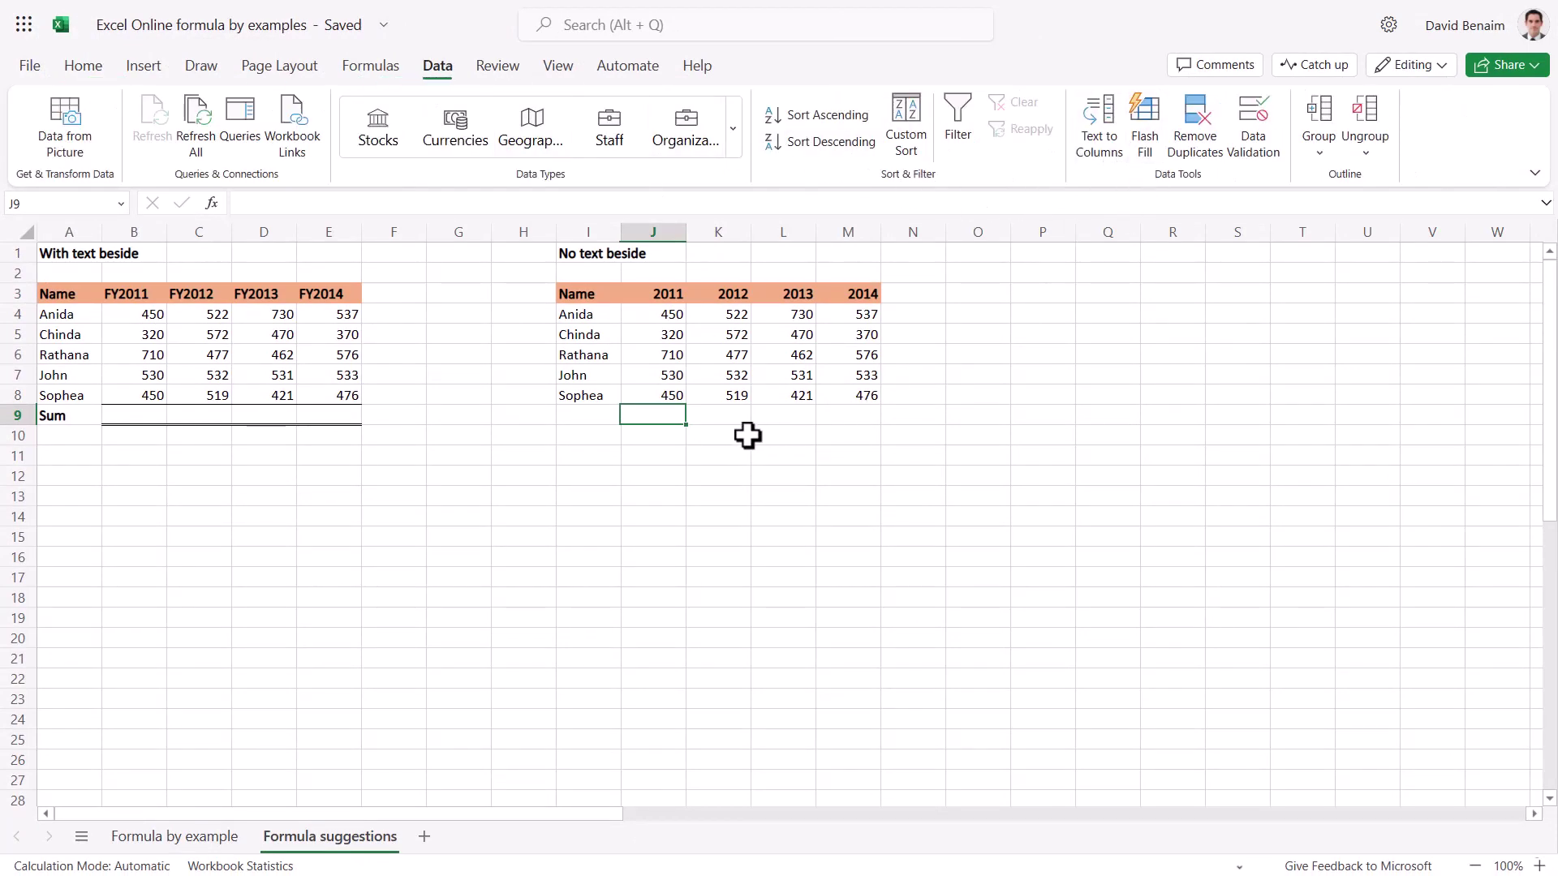
click(680, 495)
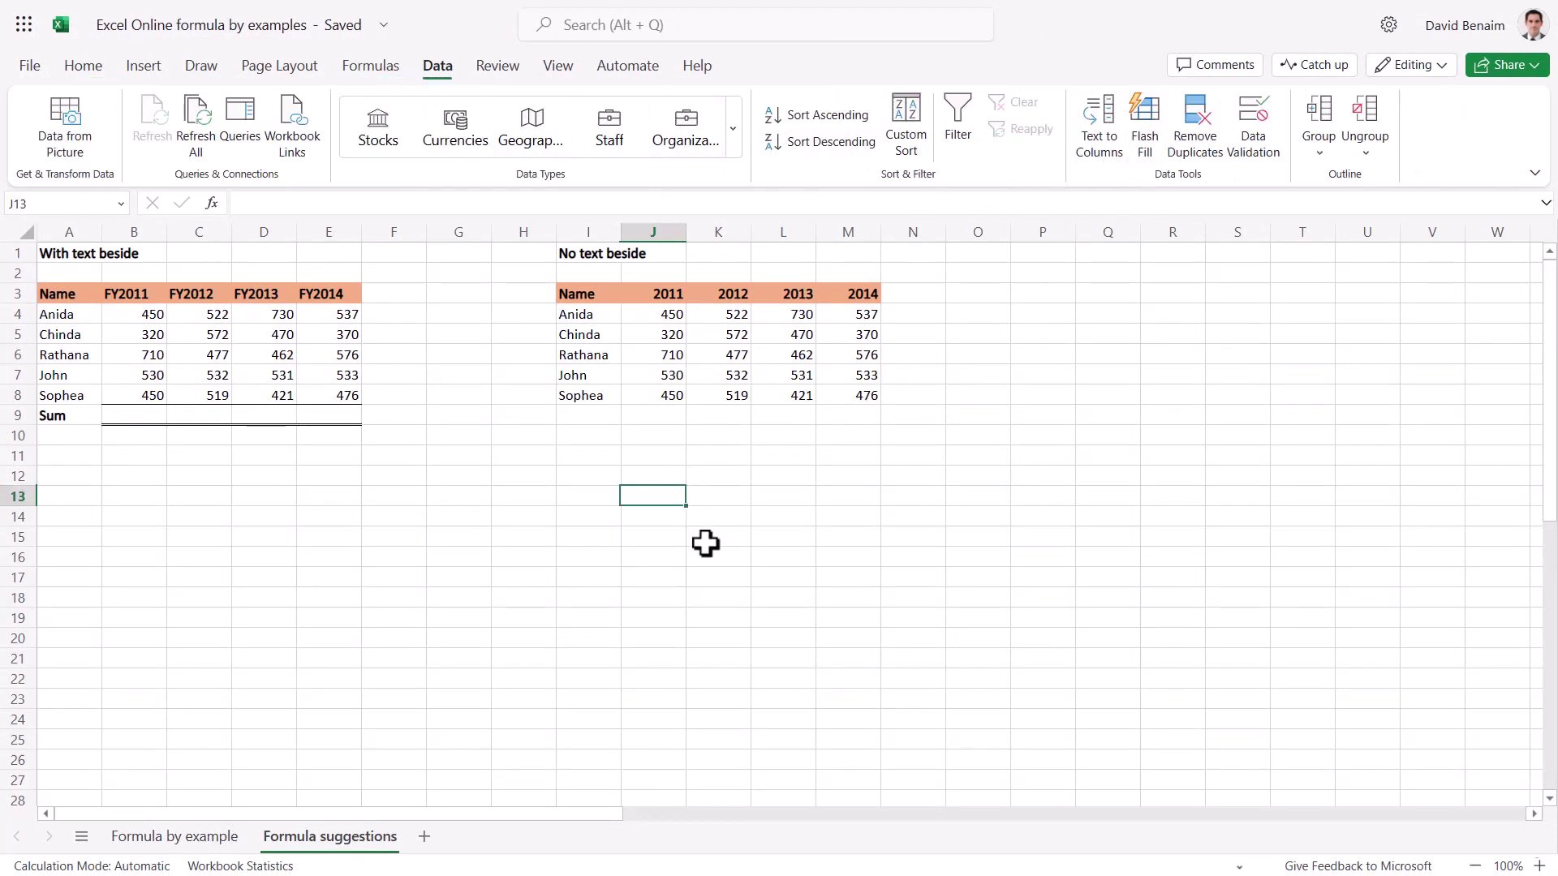